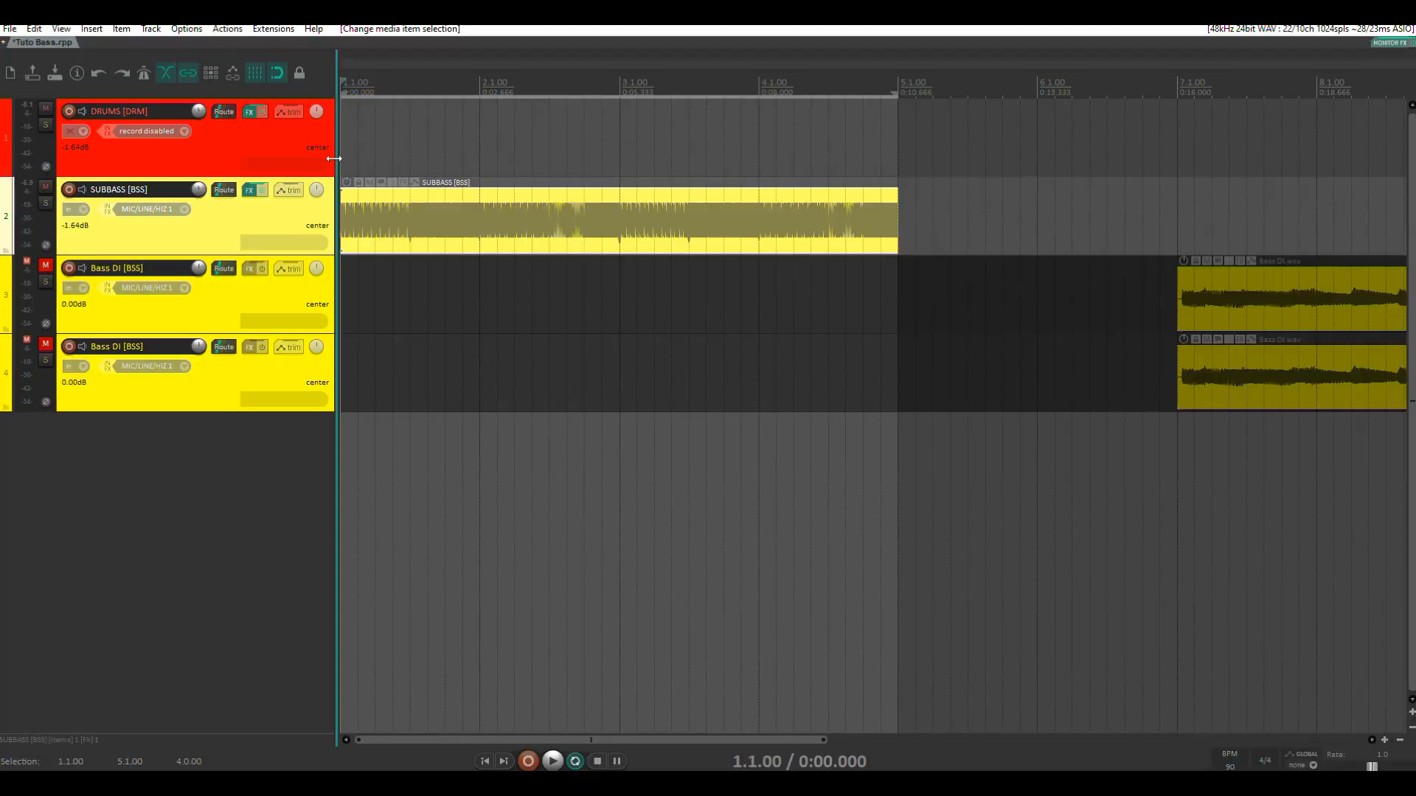
- Play the looped four-bar section twice to listen to the drums together with the sub bass
key(space)
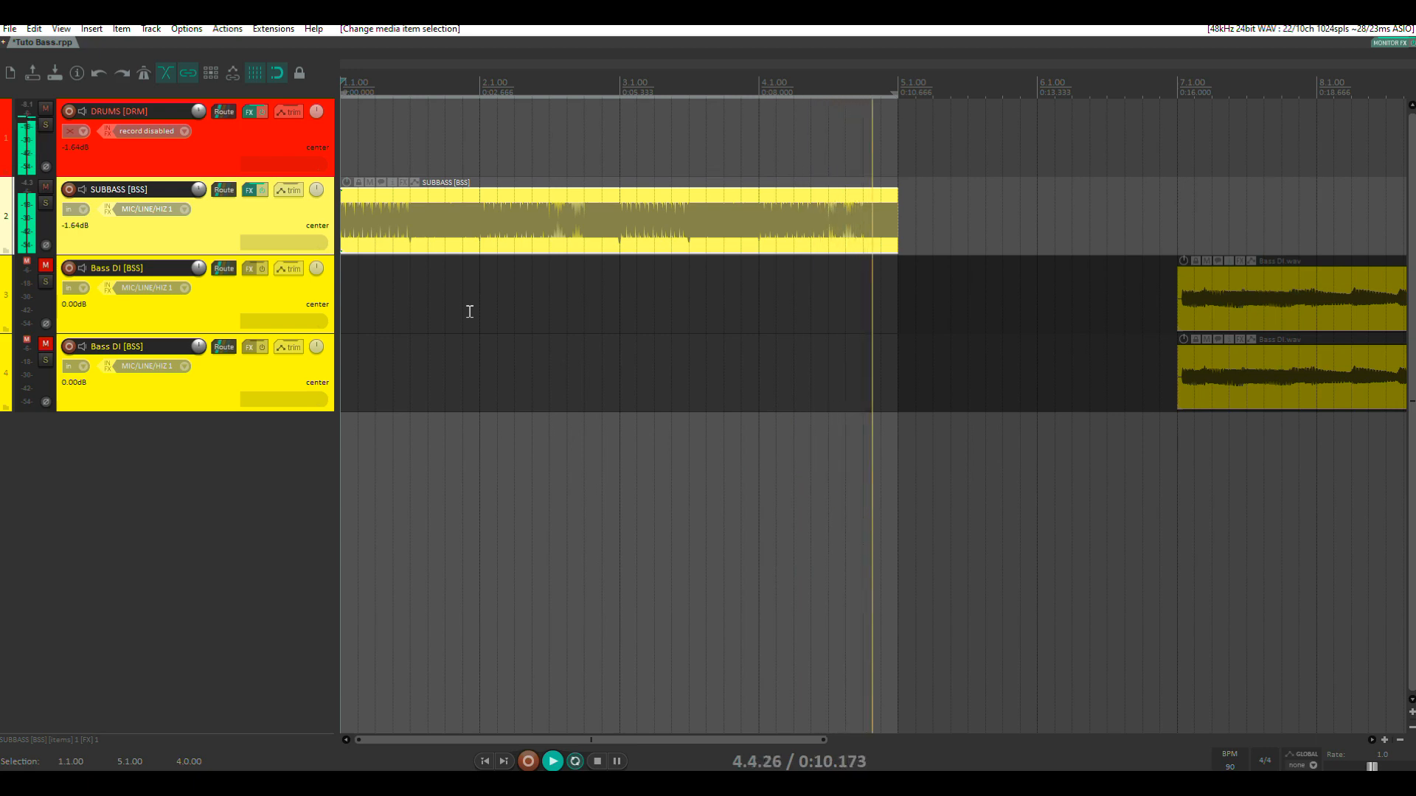
key(space)
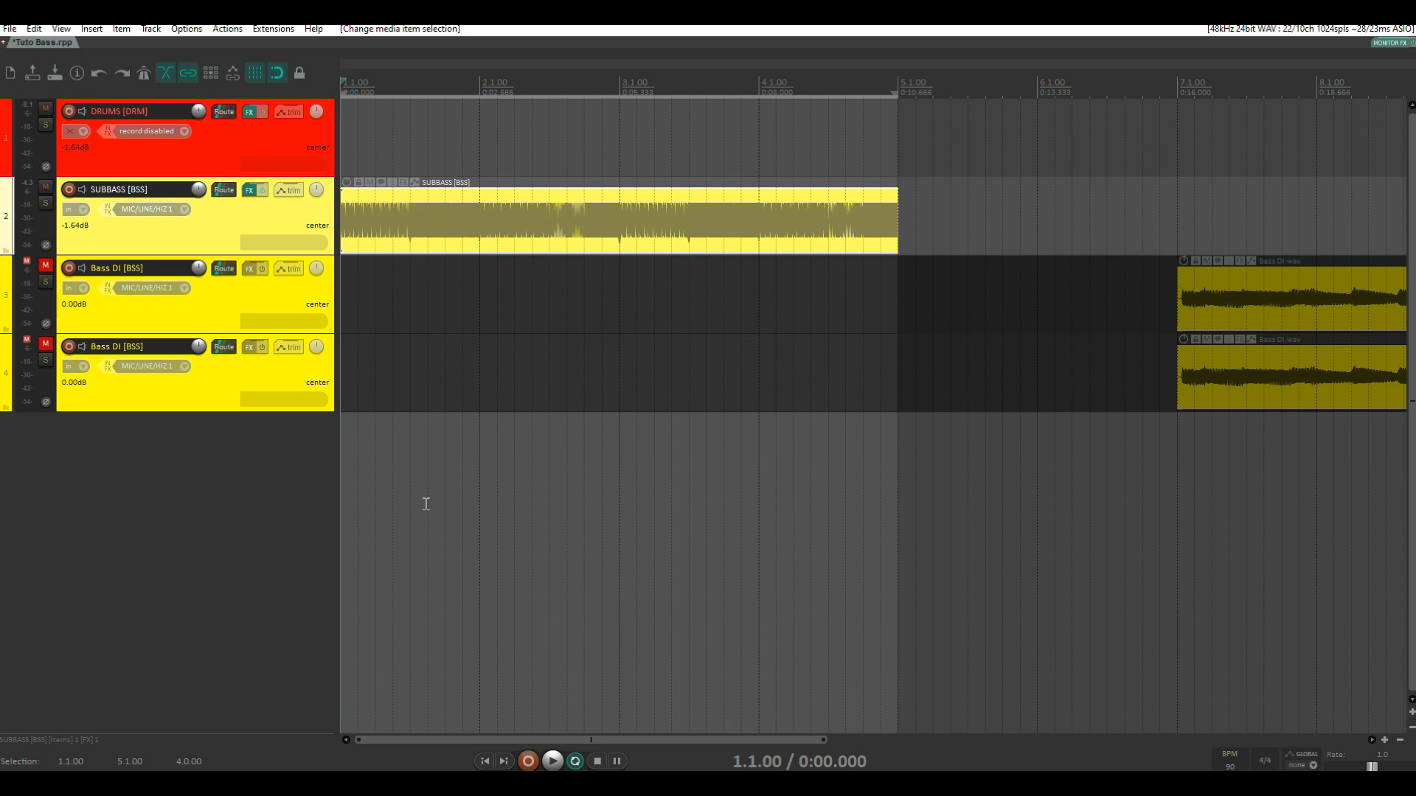
key(space)
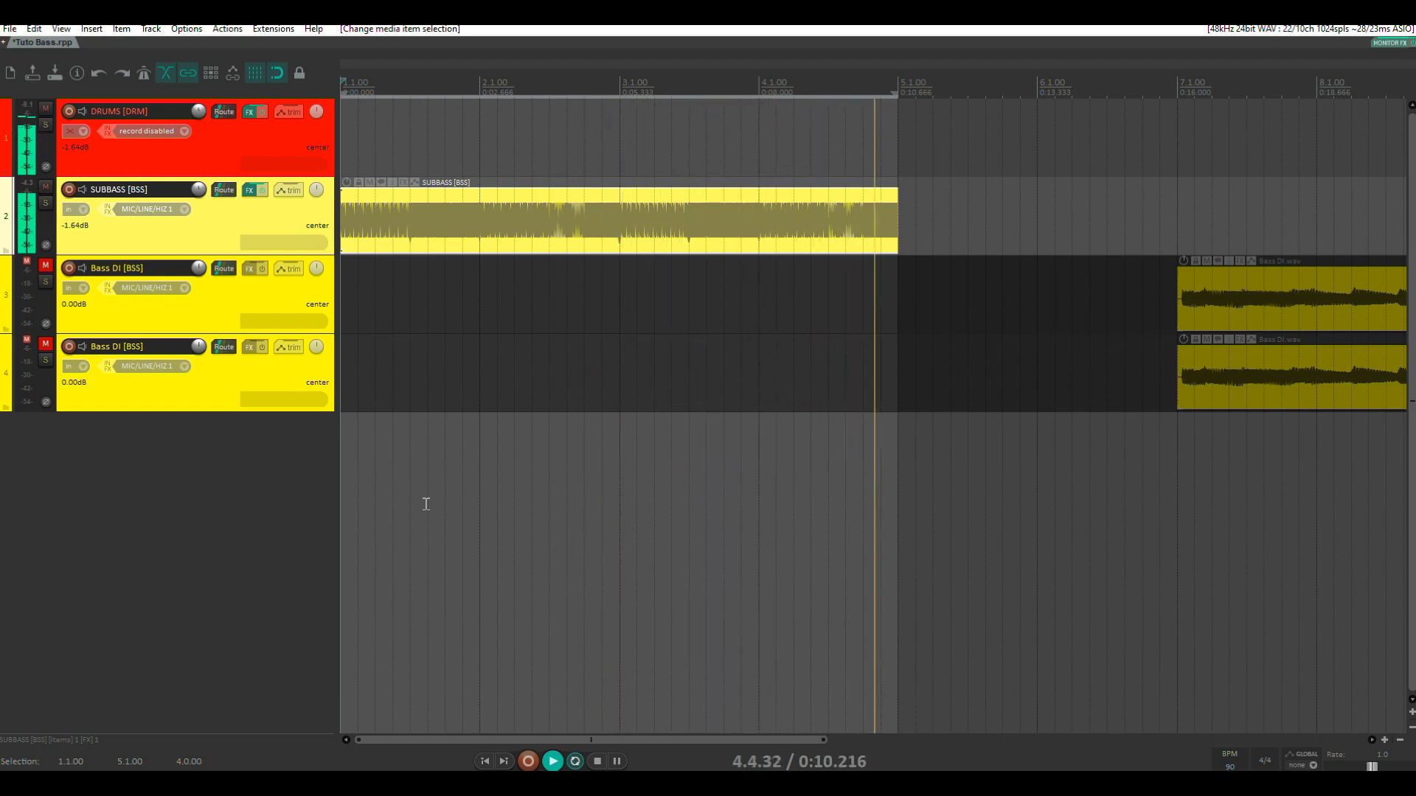
key(space)
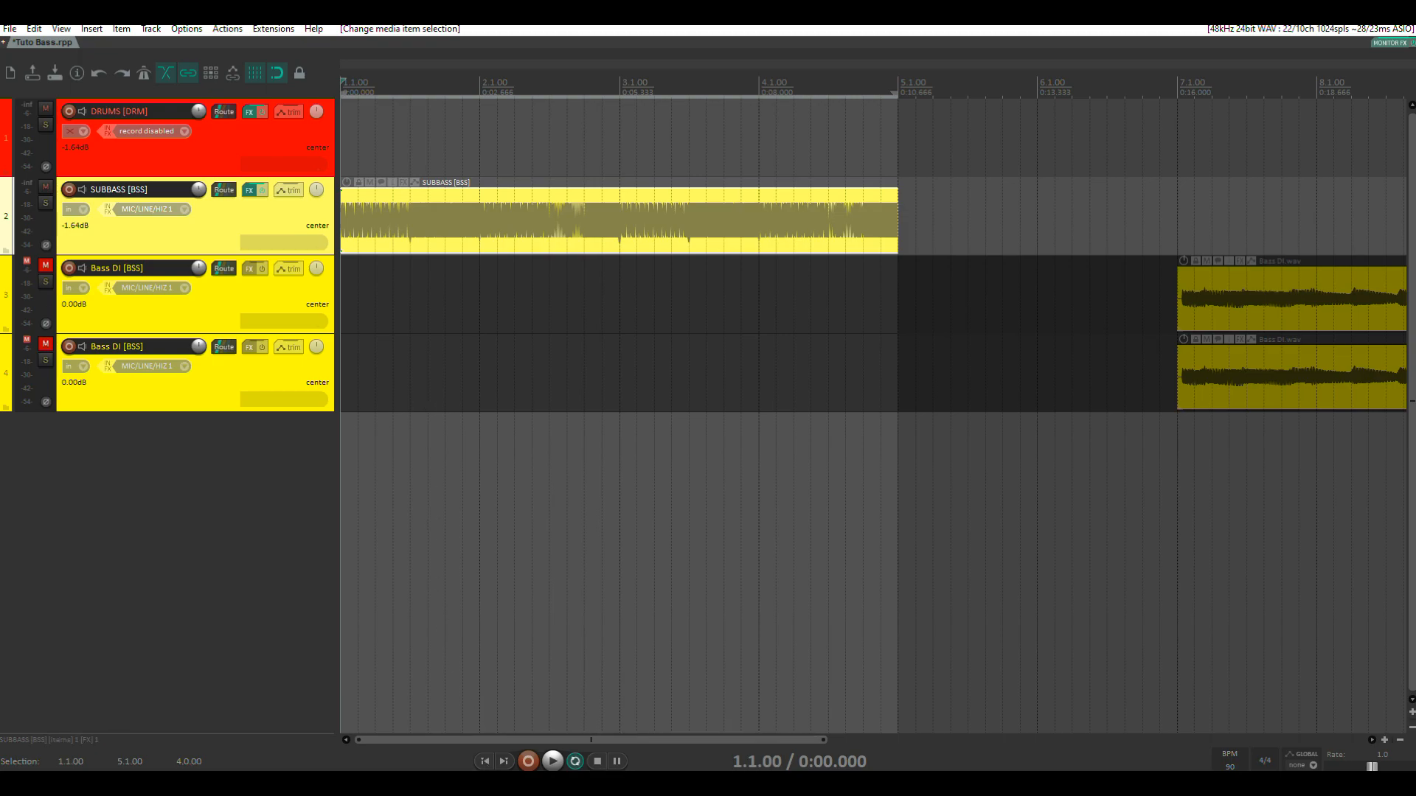
- Examine the SUBBASS item's waveform up close and across its full length
click(483, 782)
scroll(435, 241, up, 4)
scroll(435, 240, down, 5)
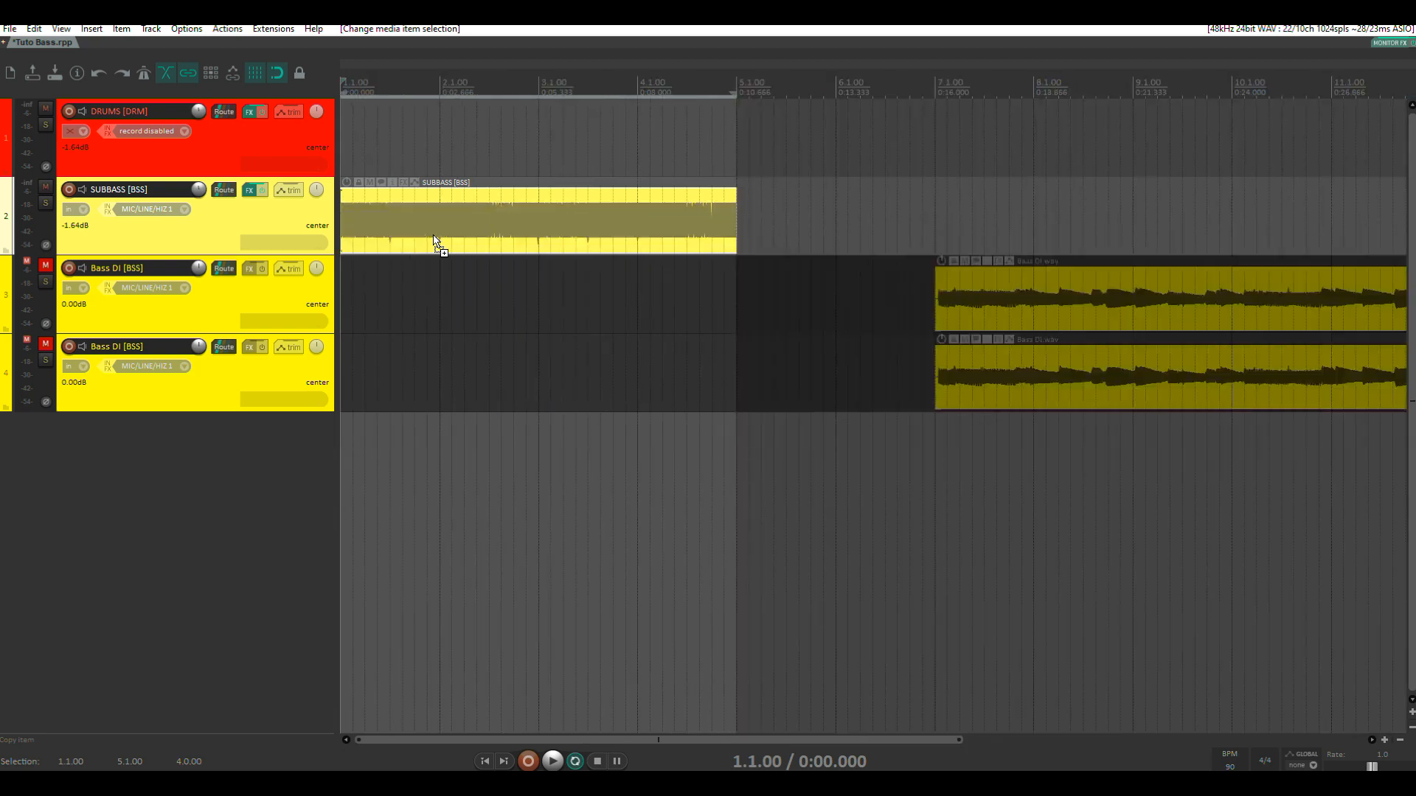
scroll(445, 221, up, 5)
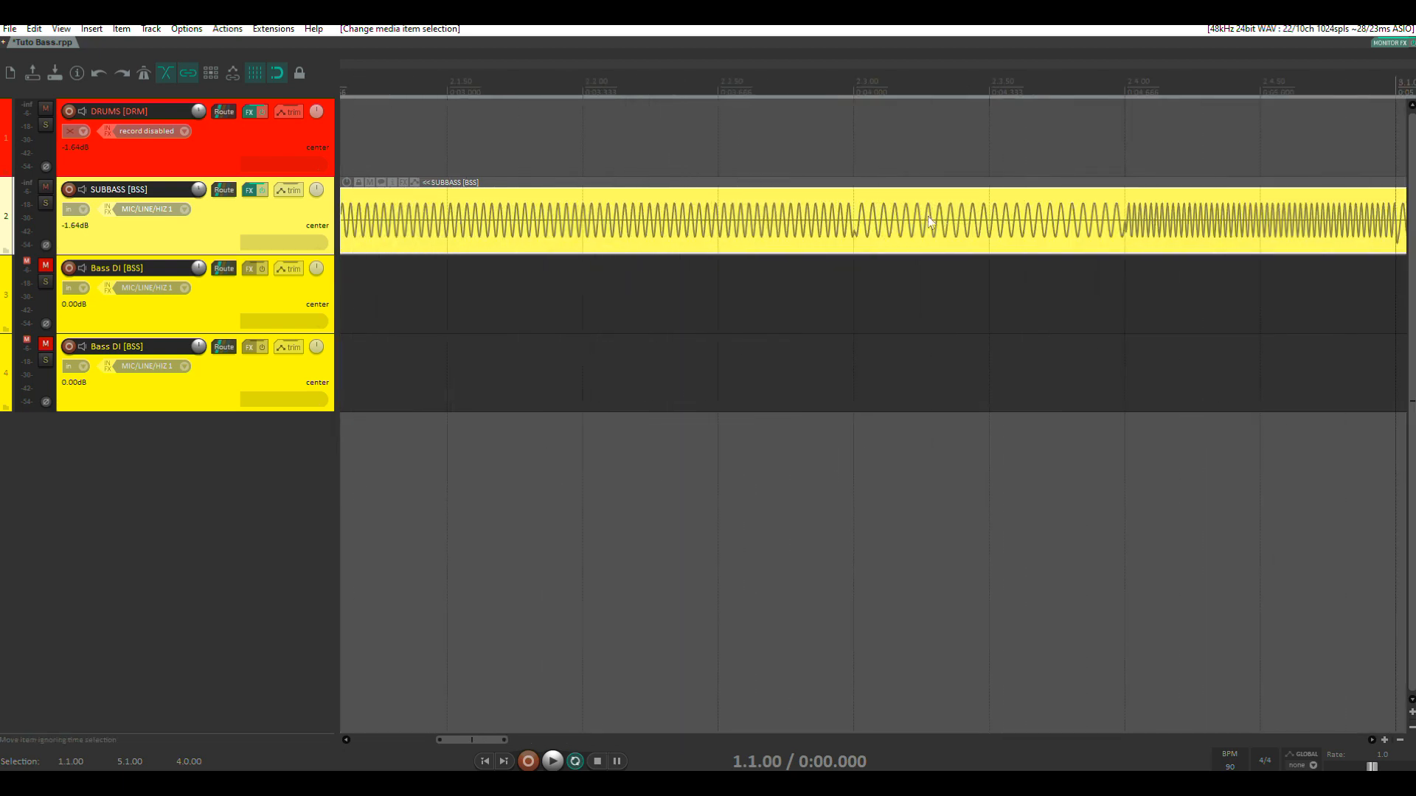
scroll(878, 230, down, 3)
scroll(876, 230, down, 3)
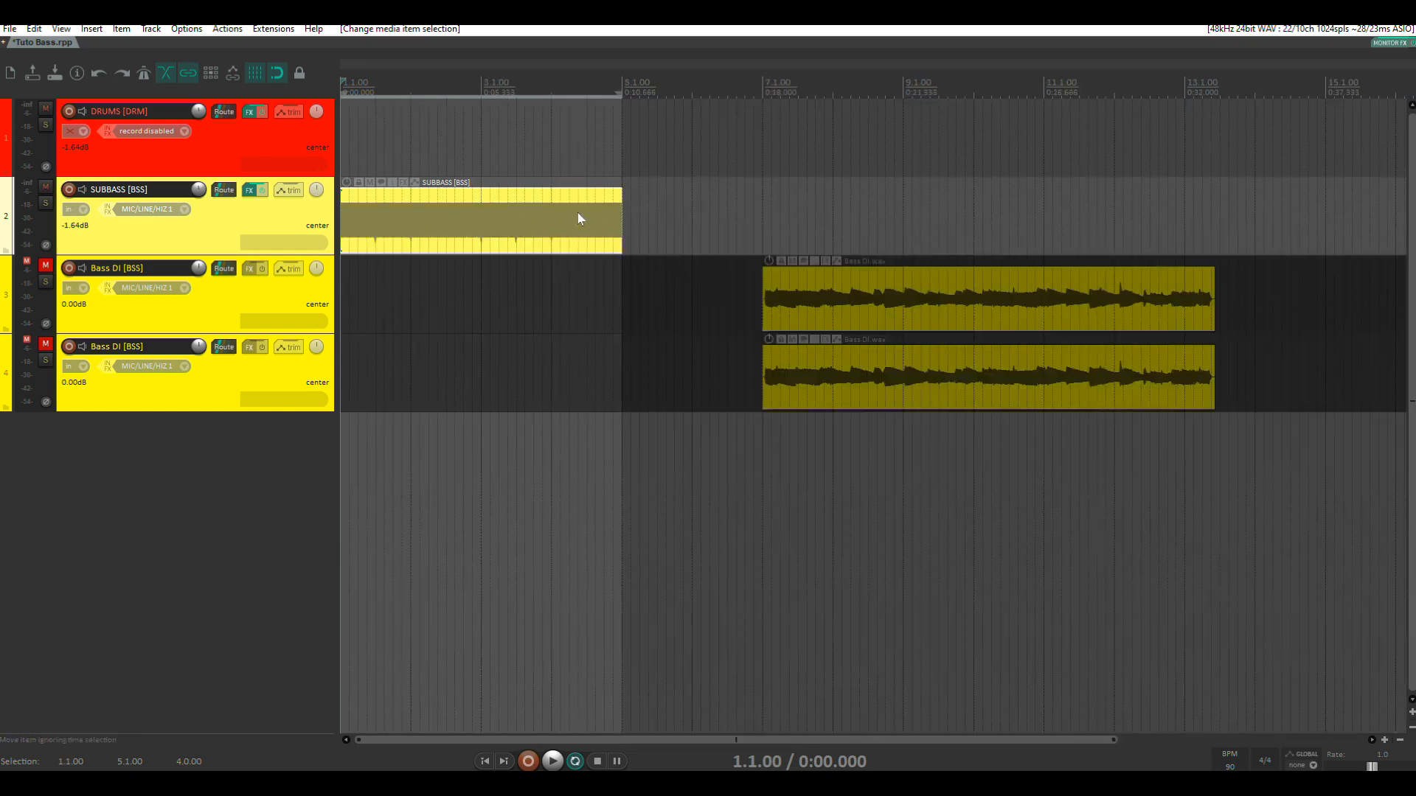
- Check the SUBBASS level on the StereoChannel VU meters while the loop plays, and close the track's effects
click(250, 191)
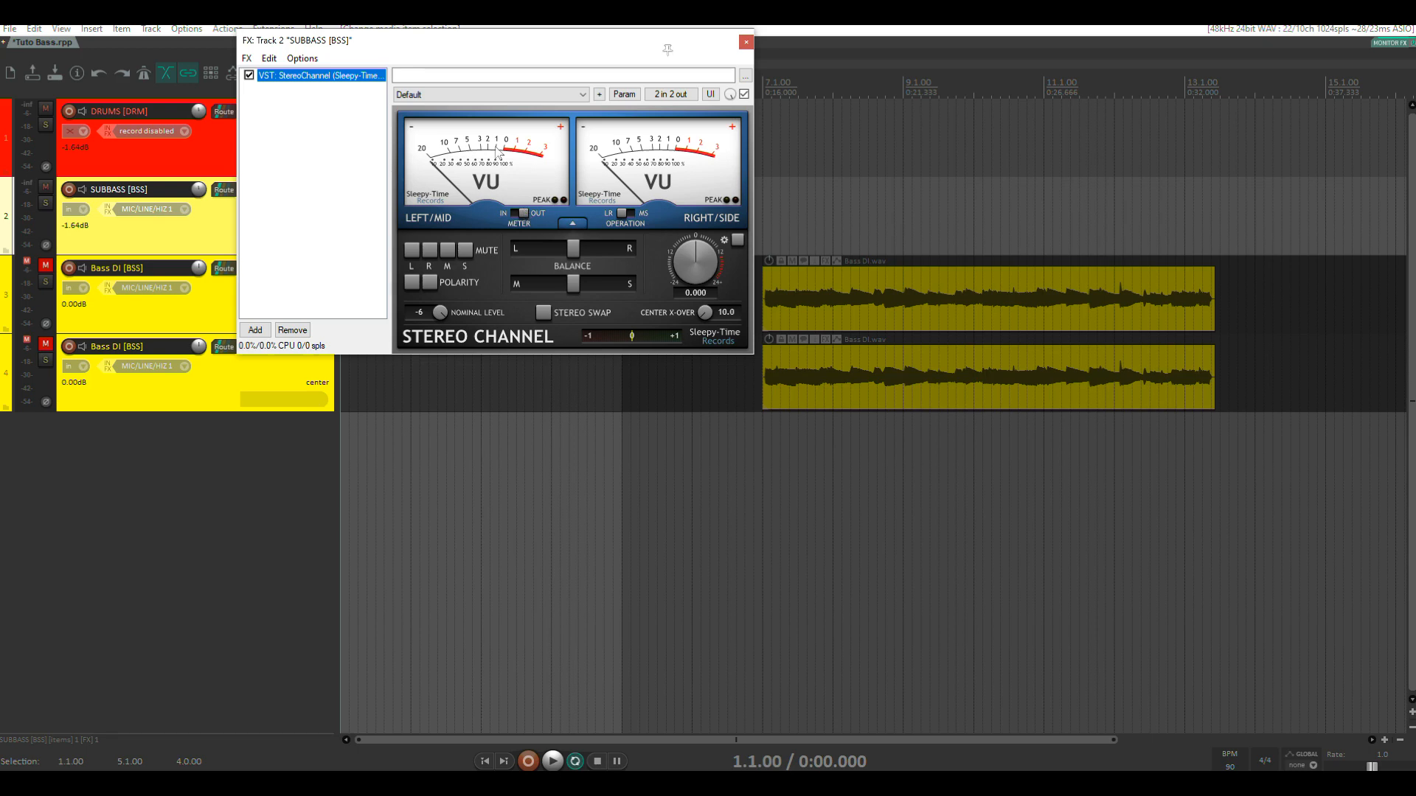
drag(449, 49, 582, 107)
key(space)
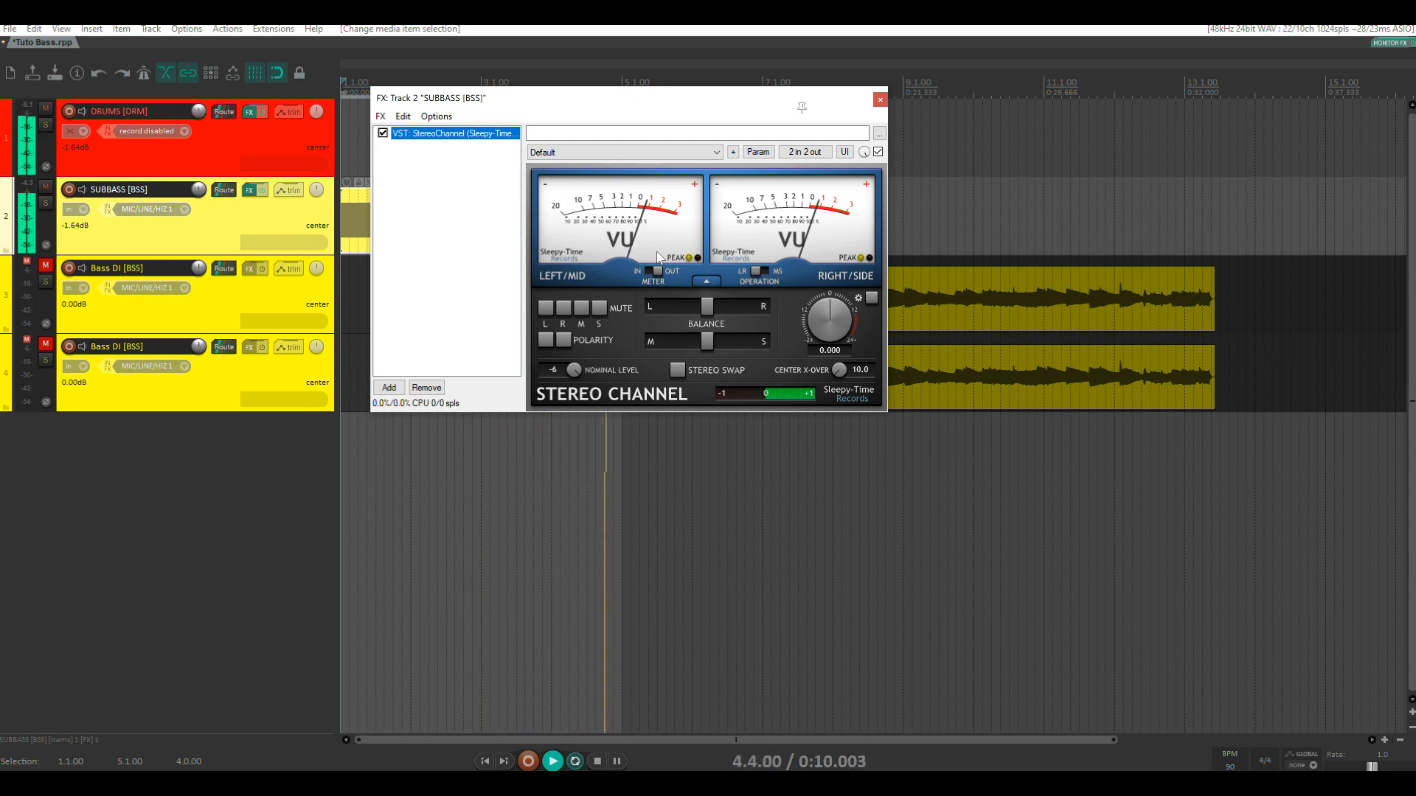
key(space)
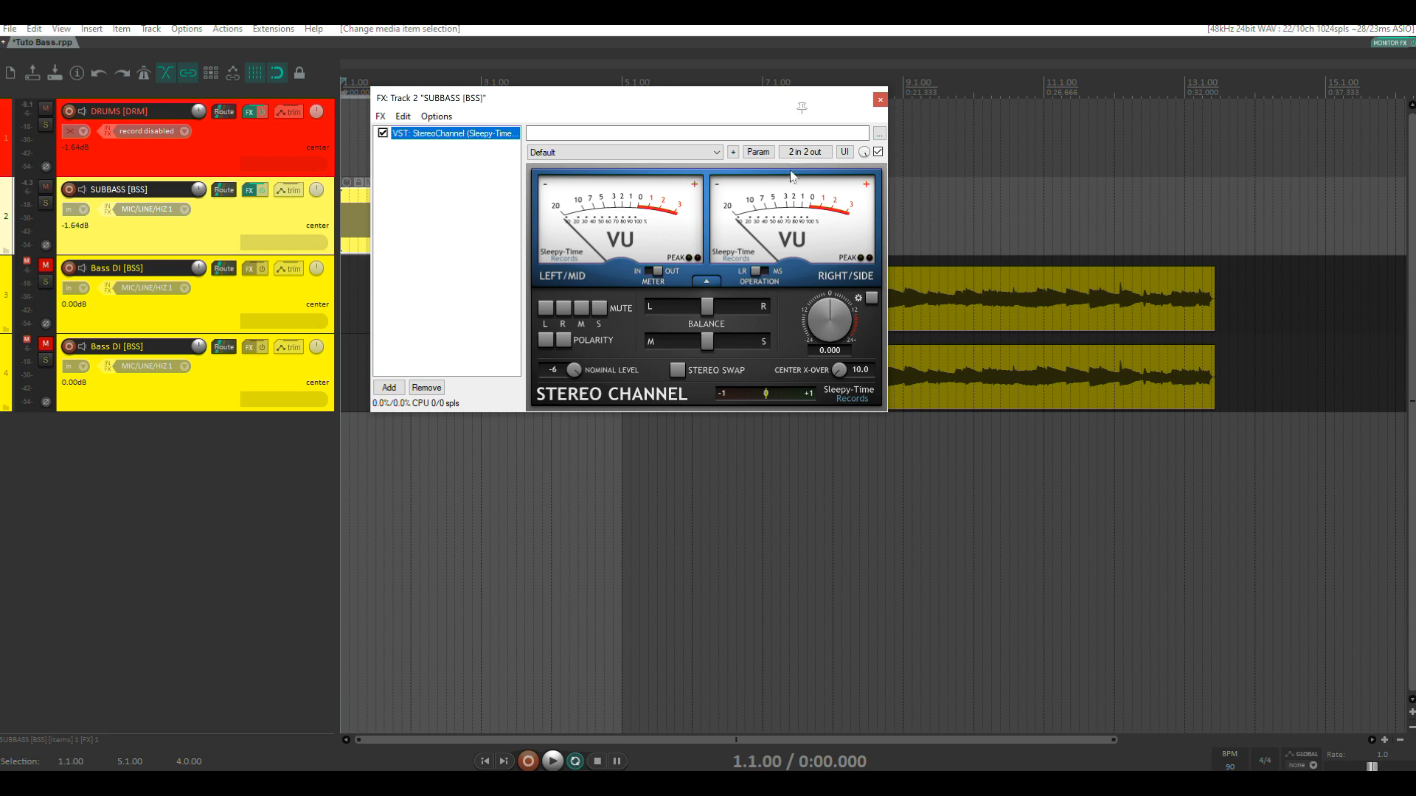
click(880, 100)
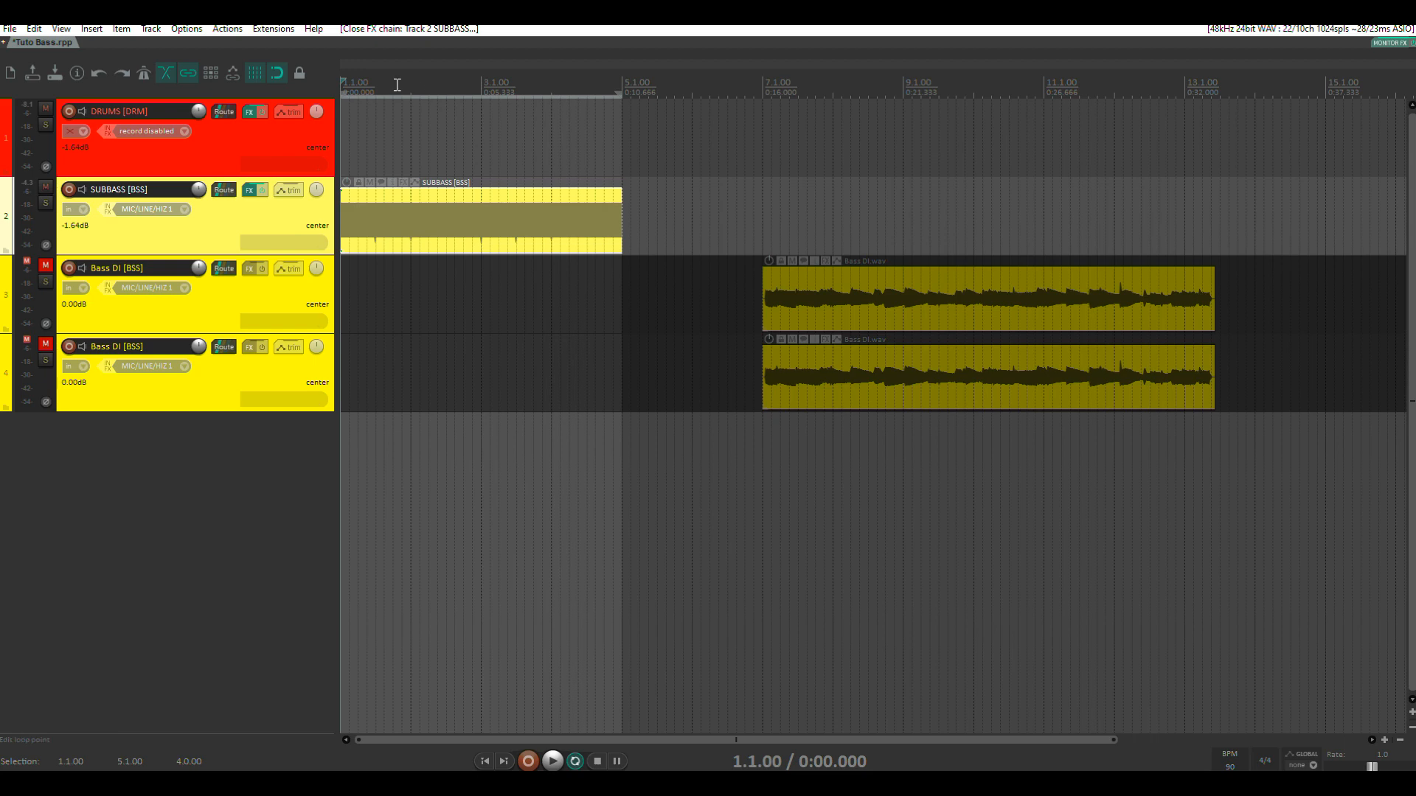
- Bring up the SUBBASS effects, consult the equal-loudness contour chart in the browser, and return to REAPER to close the effects
scroll(396, 85, up, 3)
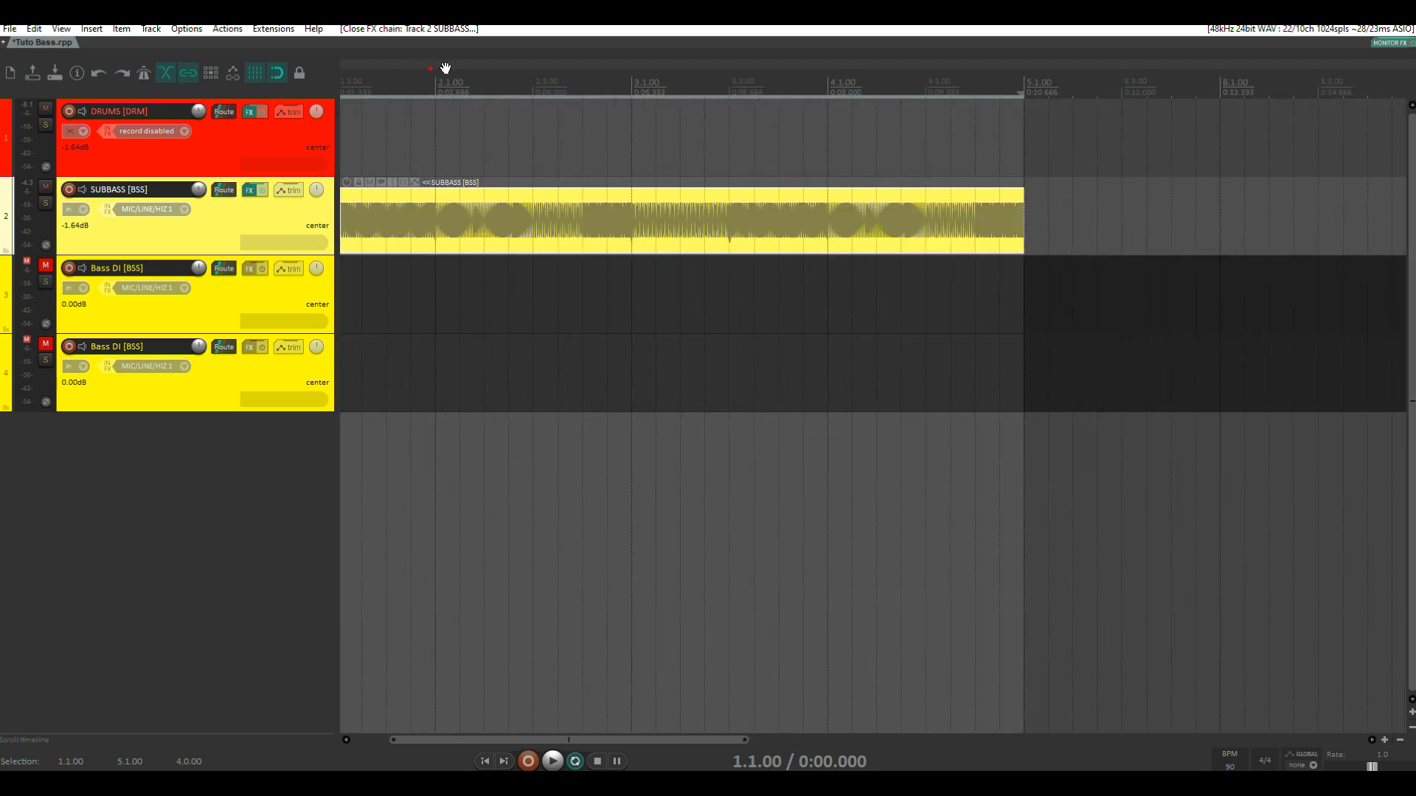
drag(446, 69, 809, 57)
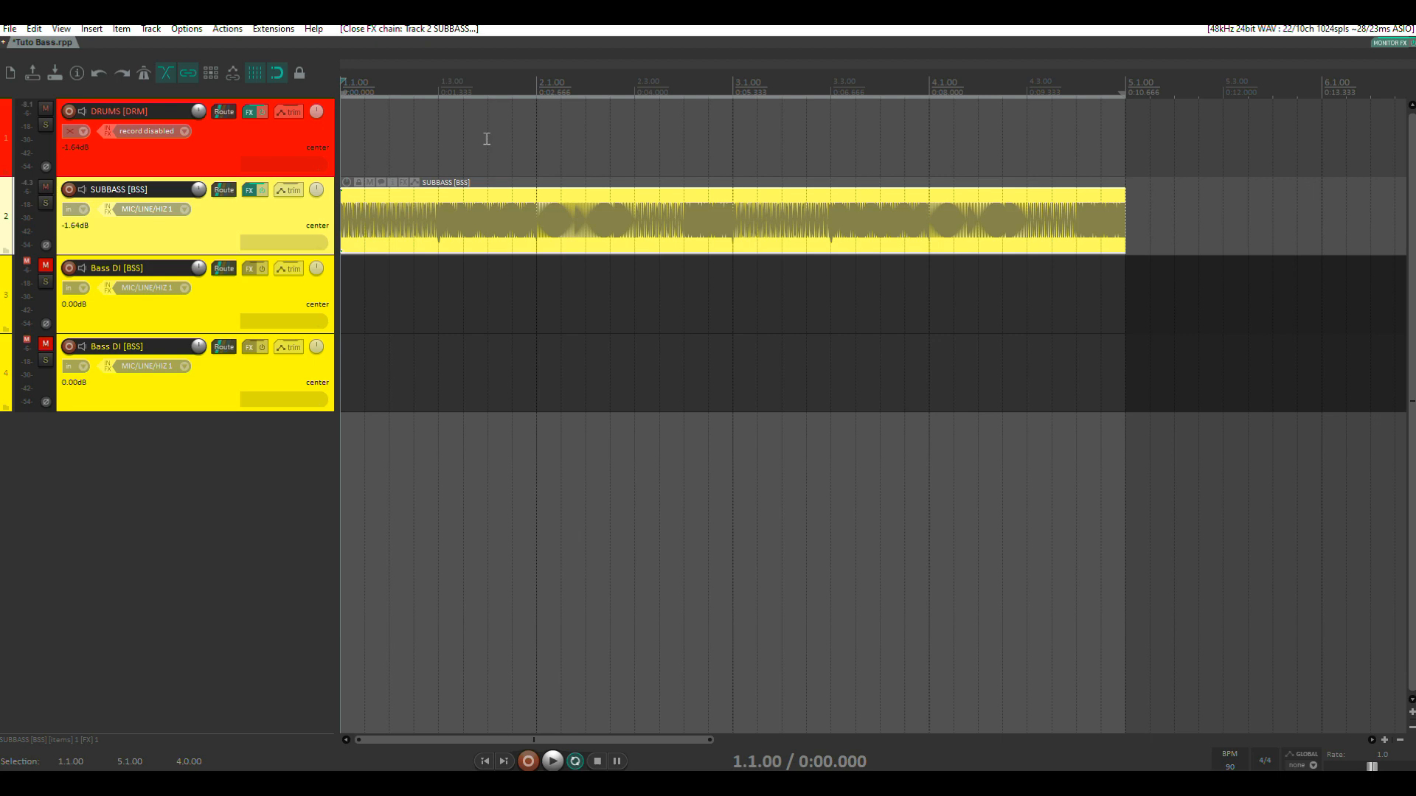
click(251, 190)
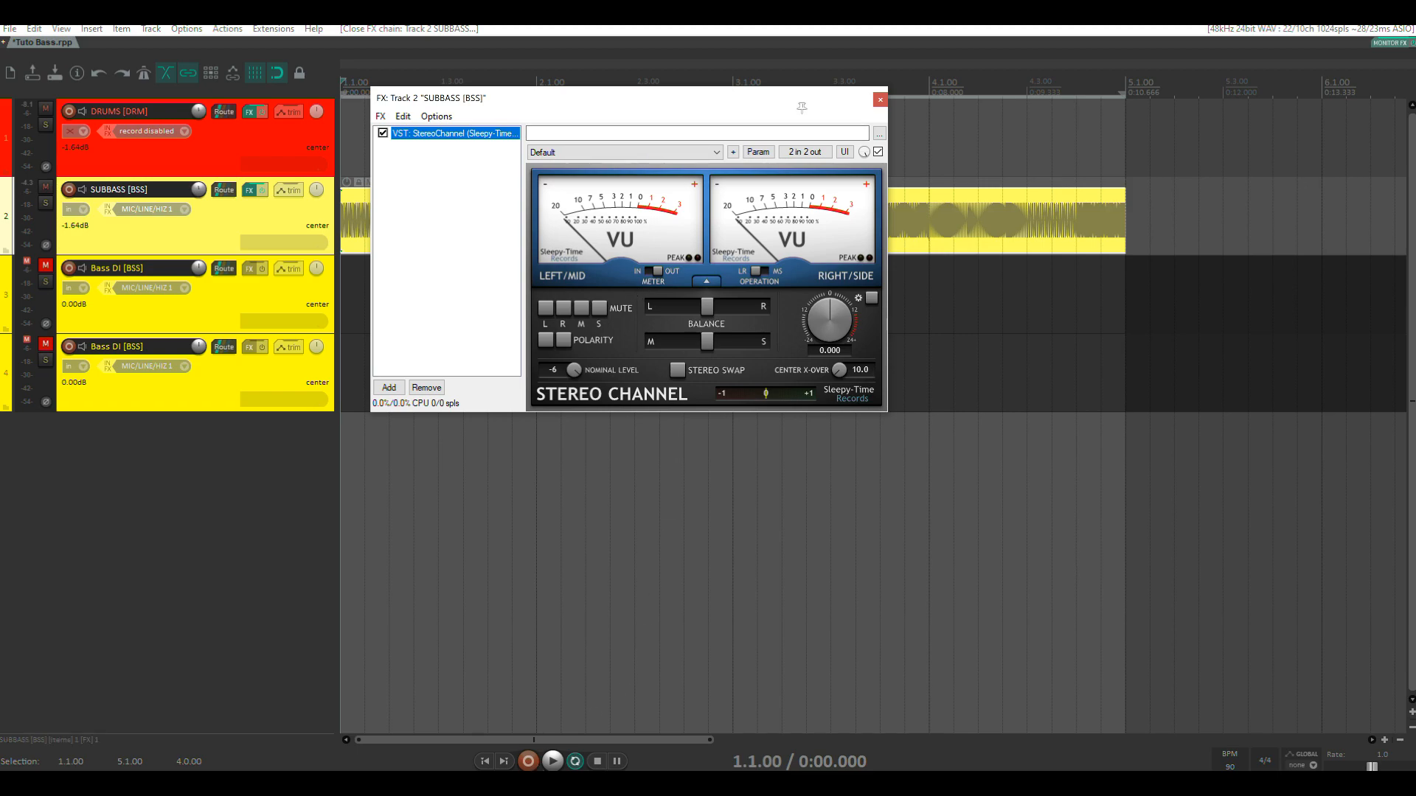
key(alt+Tab)
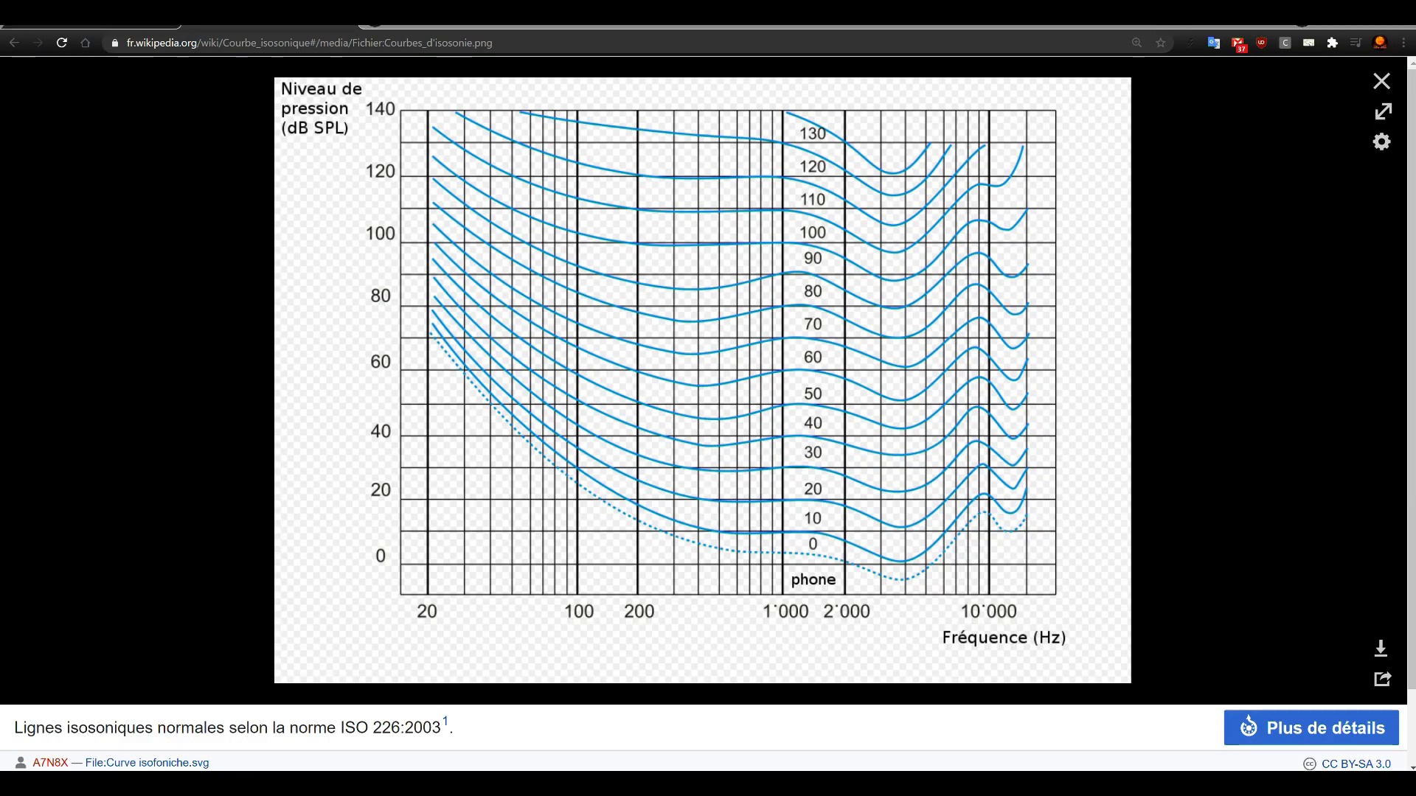
key(alt+Tab)
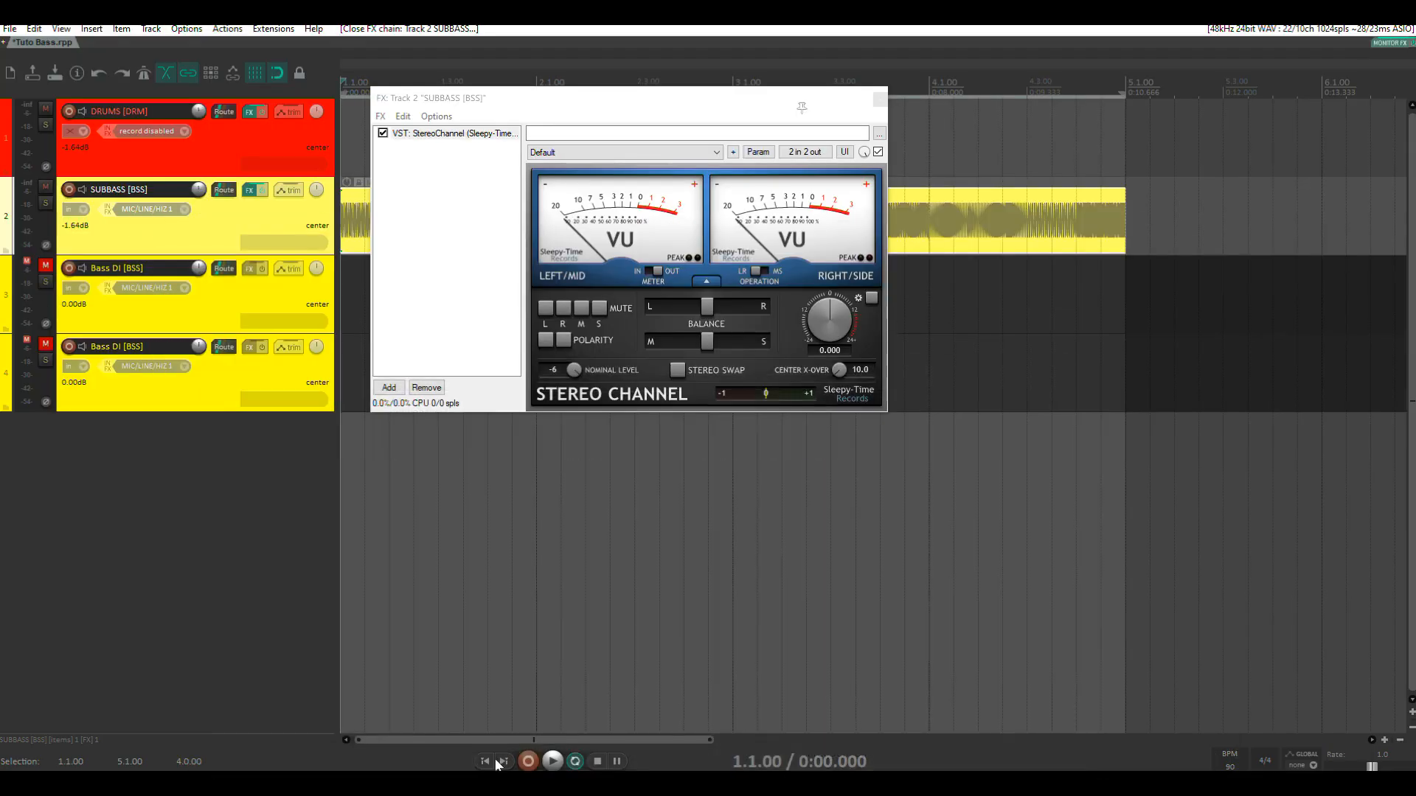
click(880, 99)
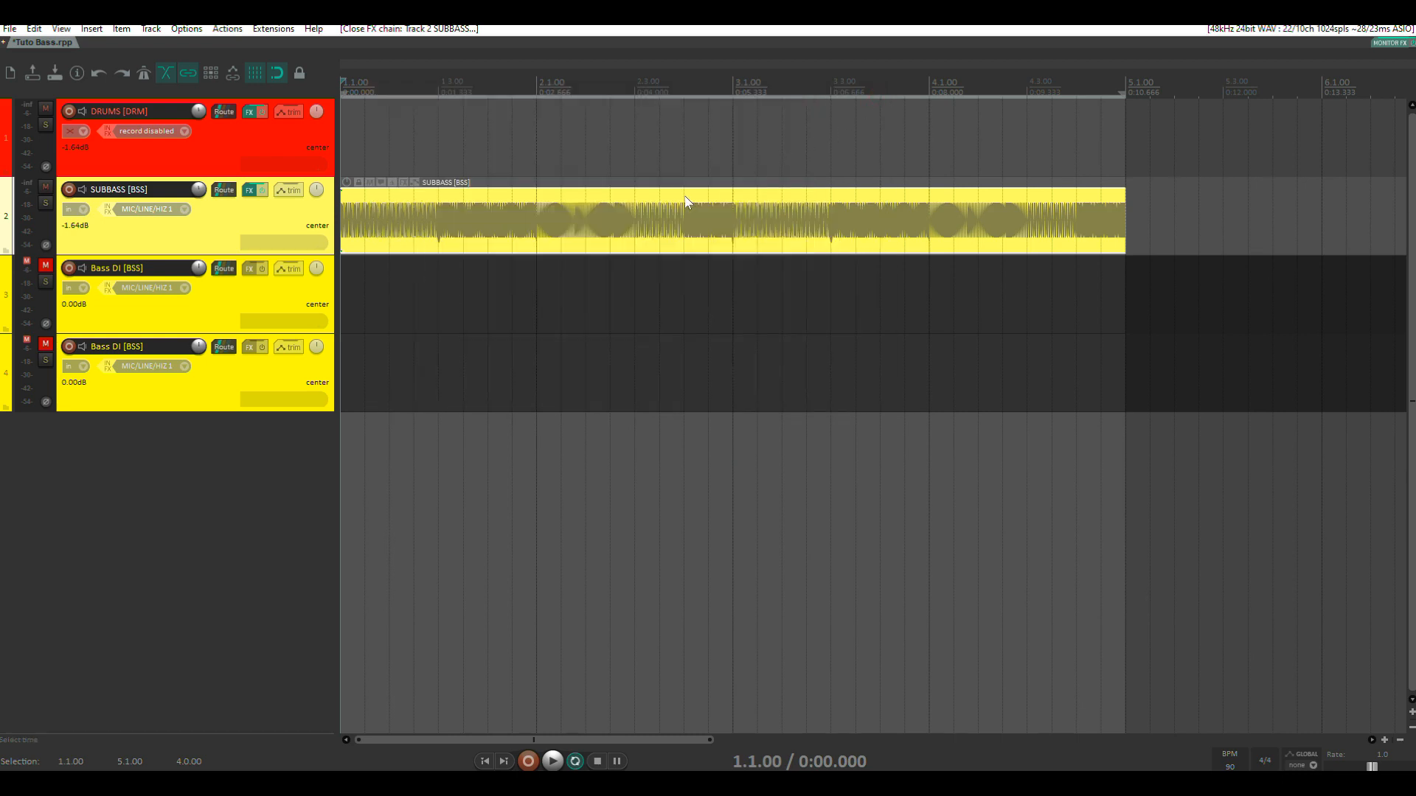
- Split the SUBBASS item at the note changes 1.3.00, 2.1.00, 2.3.00, 2.4.00 and 3.1.00
click(435, 219)
scroll(435, 218, up, 4)
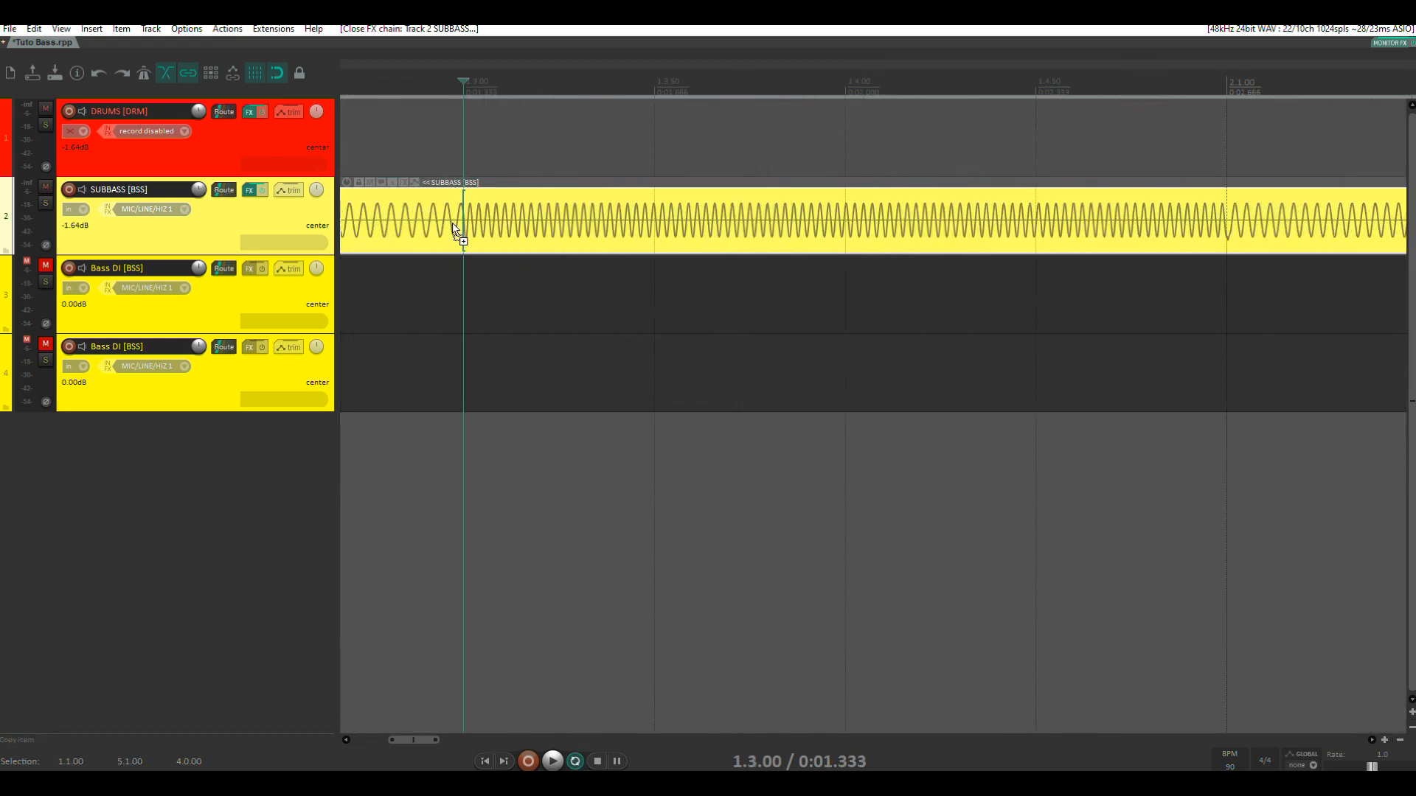
scroll(446, 221, down, 2)
key(s)
scroll(590, 243, down, 2)
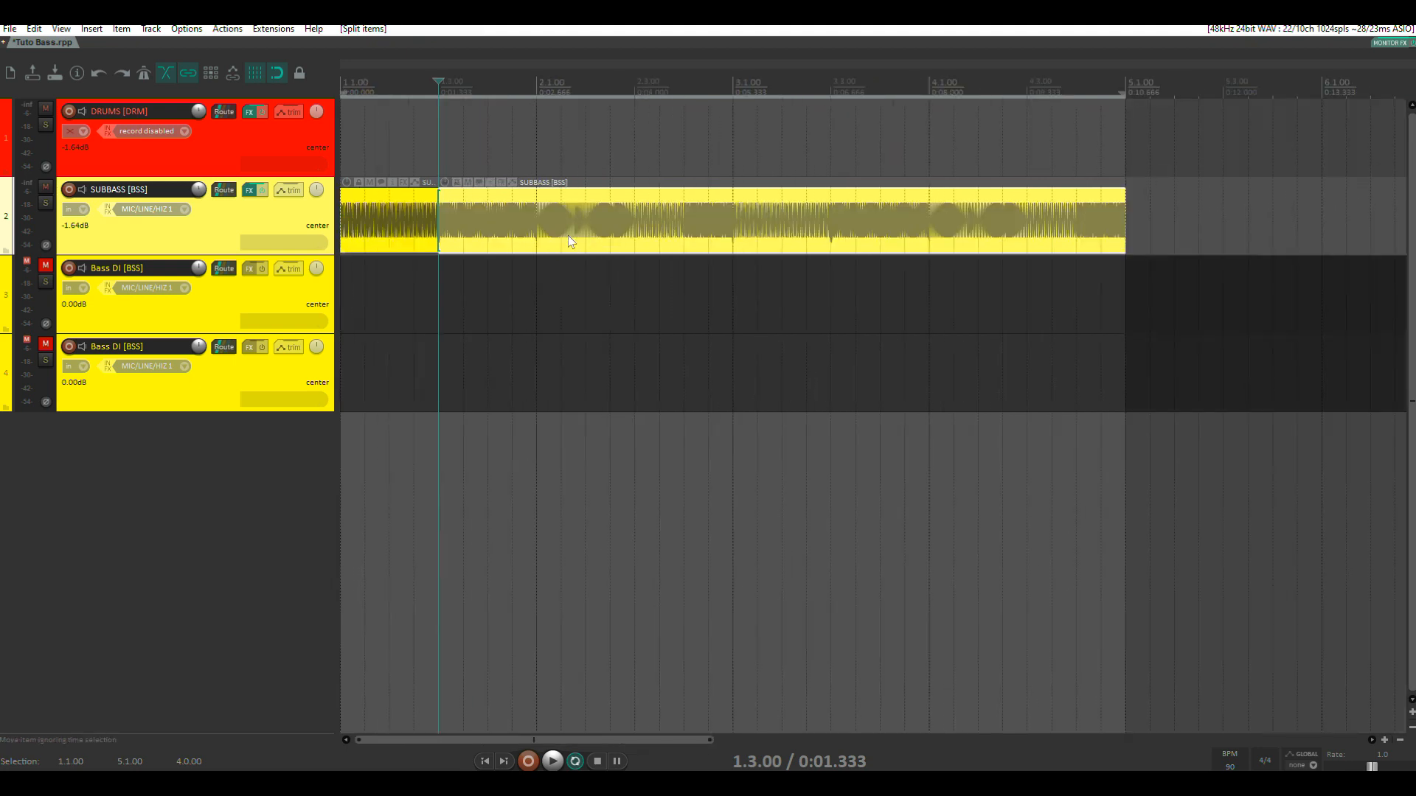
click(537, 241)
key(s)
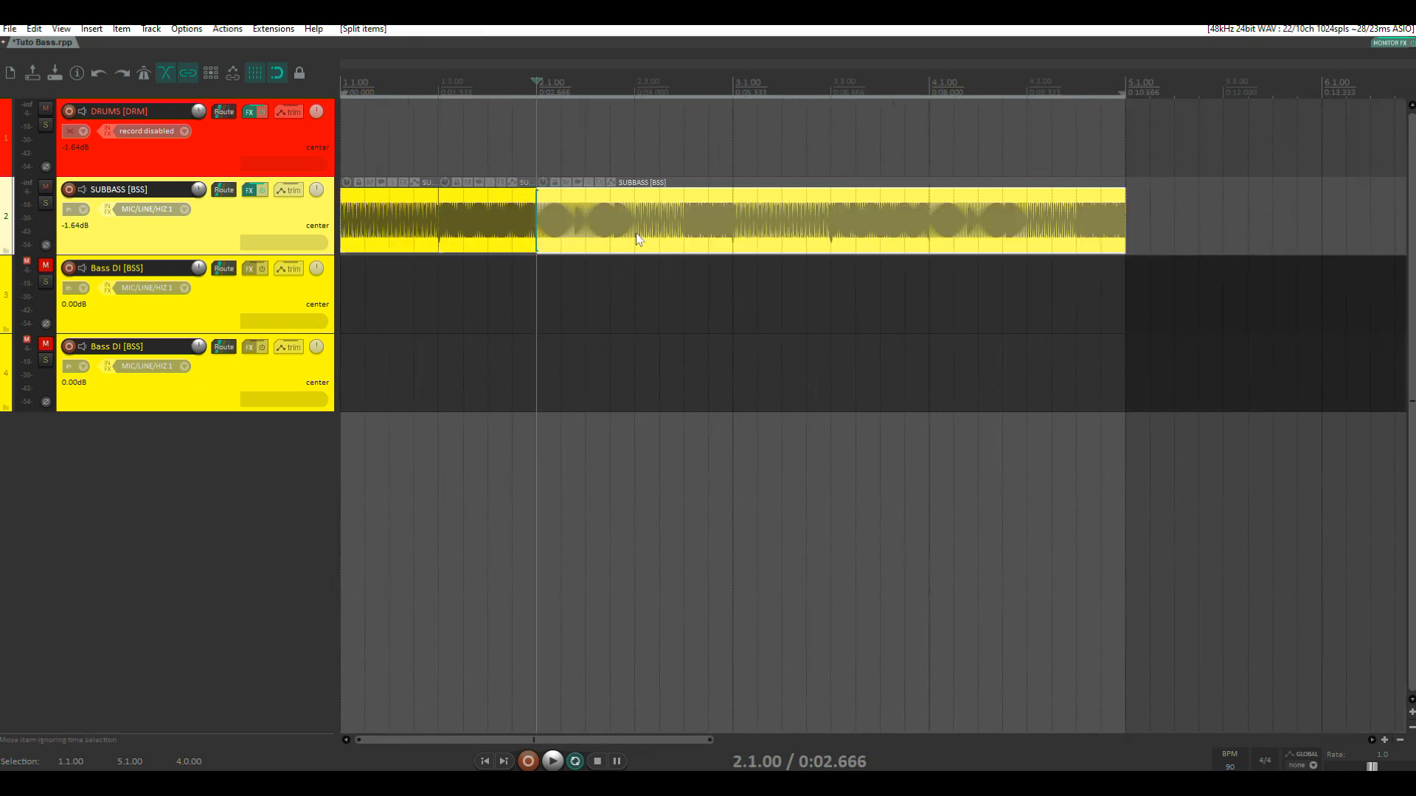
click(634, 233)
key(s)
click(679, 233)
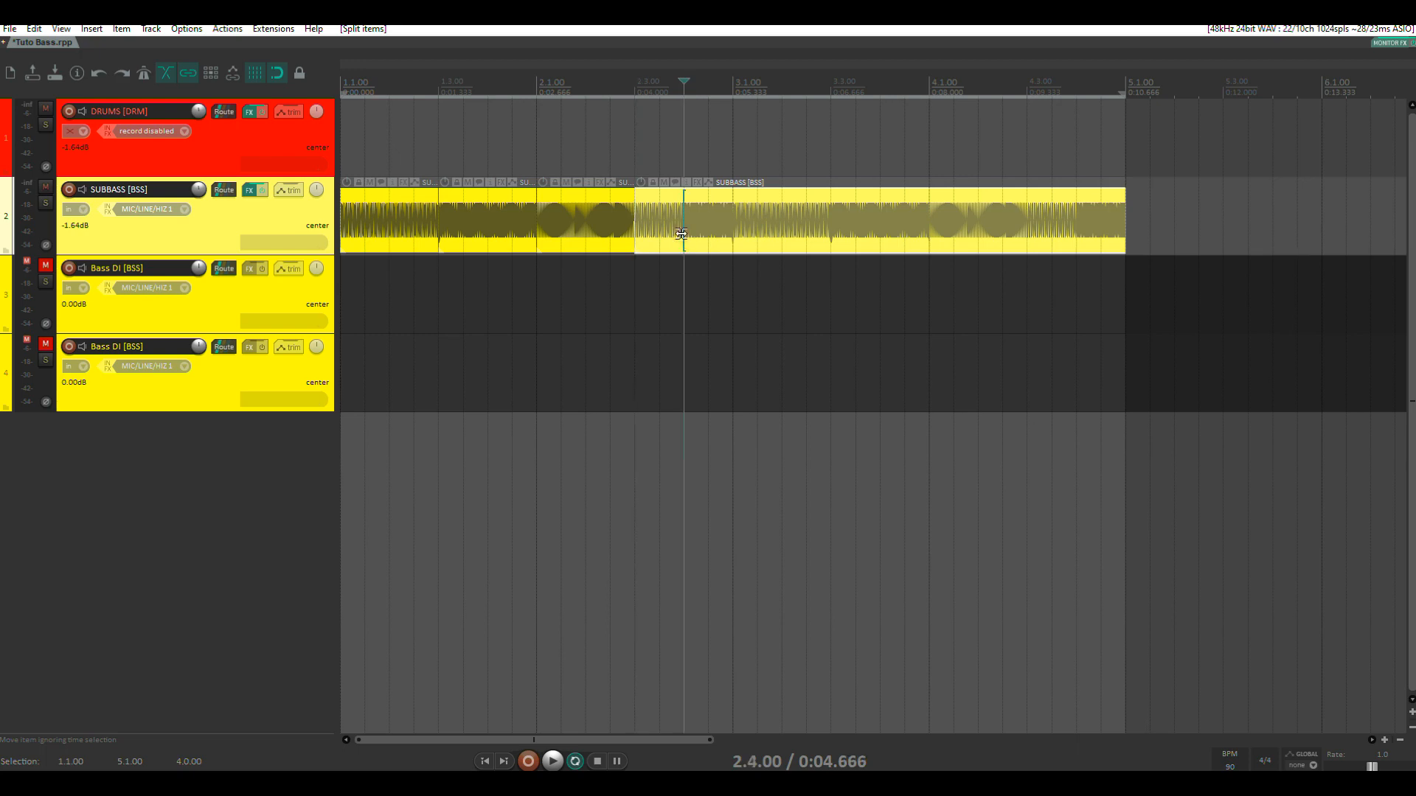
key(s)
click(733, 240)
key(s)
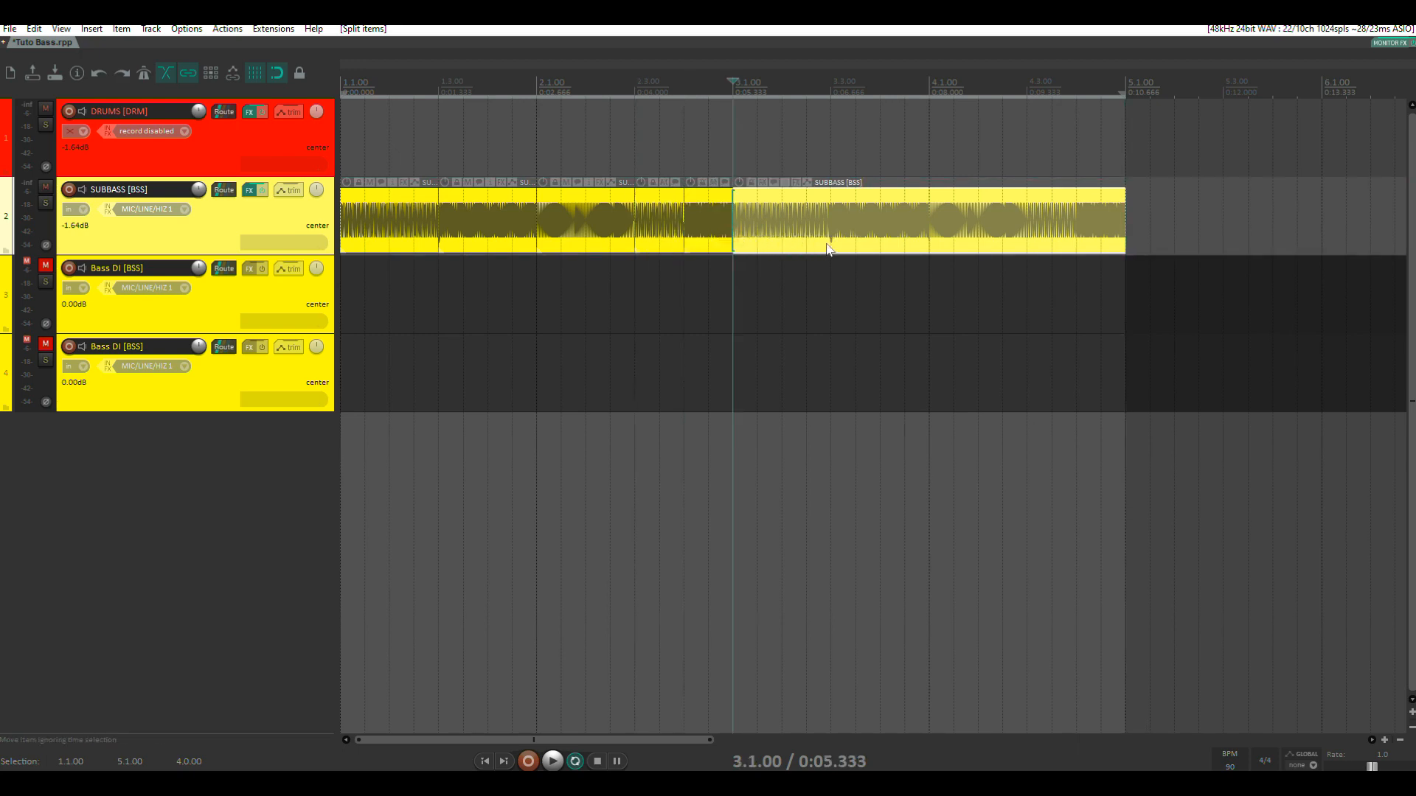
- Split the rest of the SUBBASS item at 3.3.00, 4.1.00, 4.3.00 and 4.4.00
click(830, 249)
key(s)
click(933, 249)
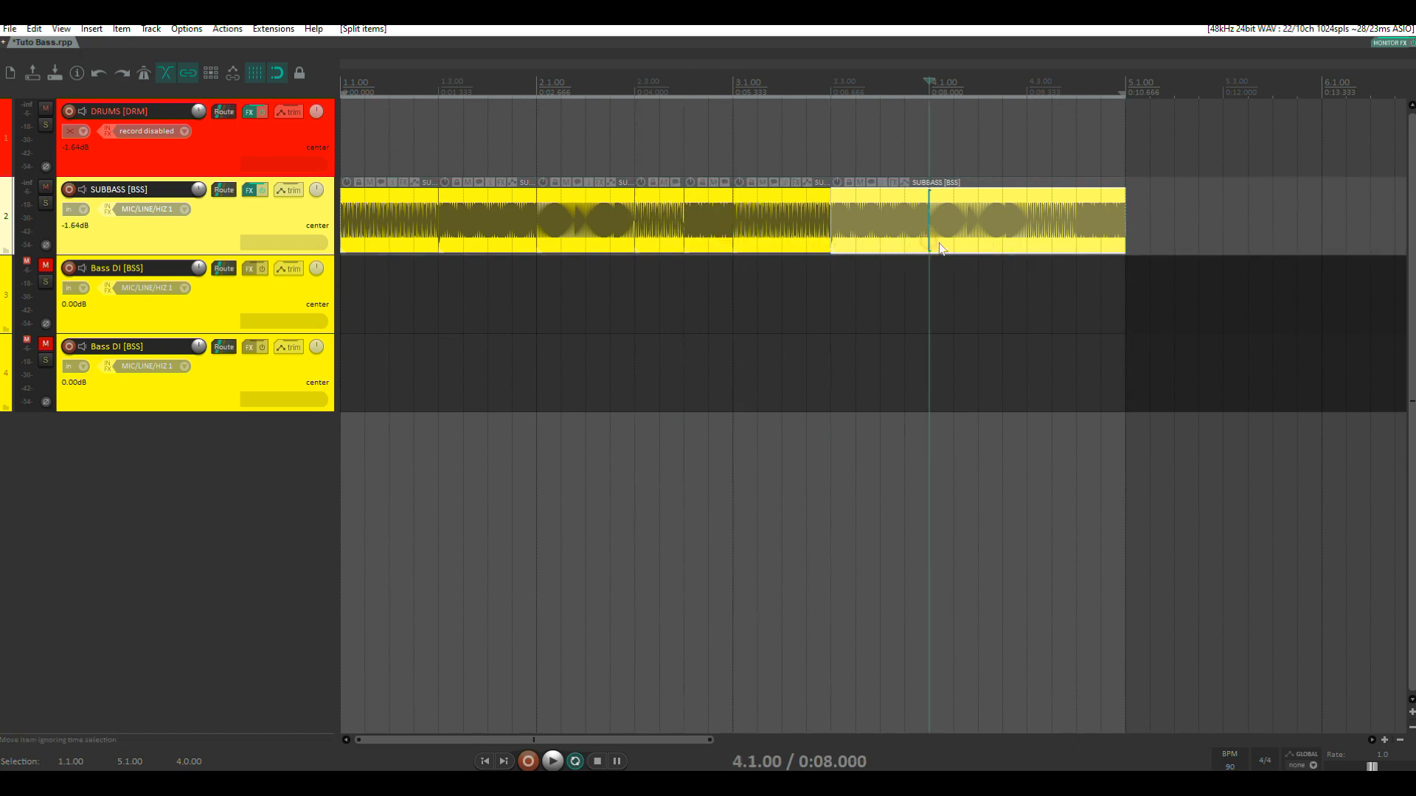
key(s)
click(1028, 249)
key(s)
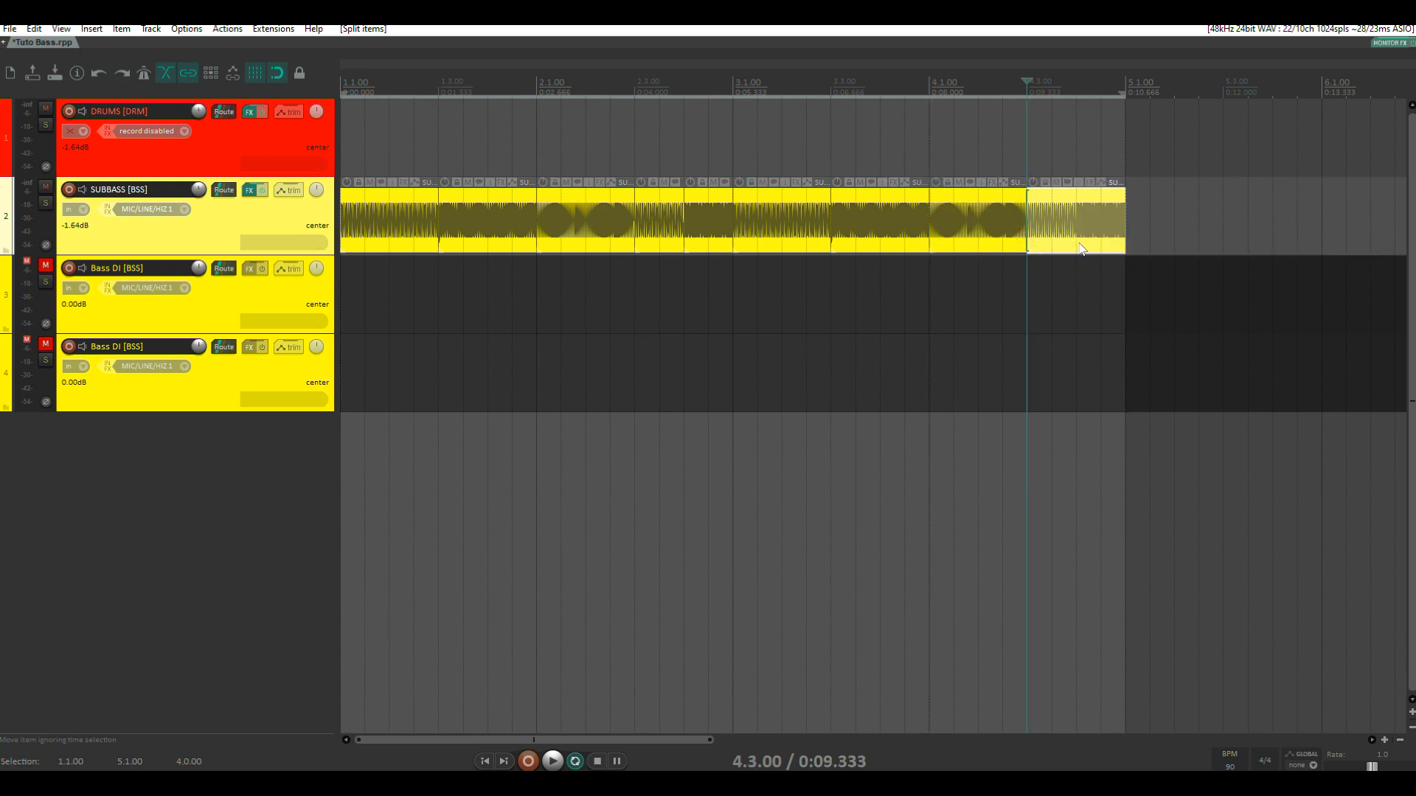
click(1076, 246)
key(s)
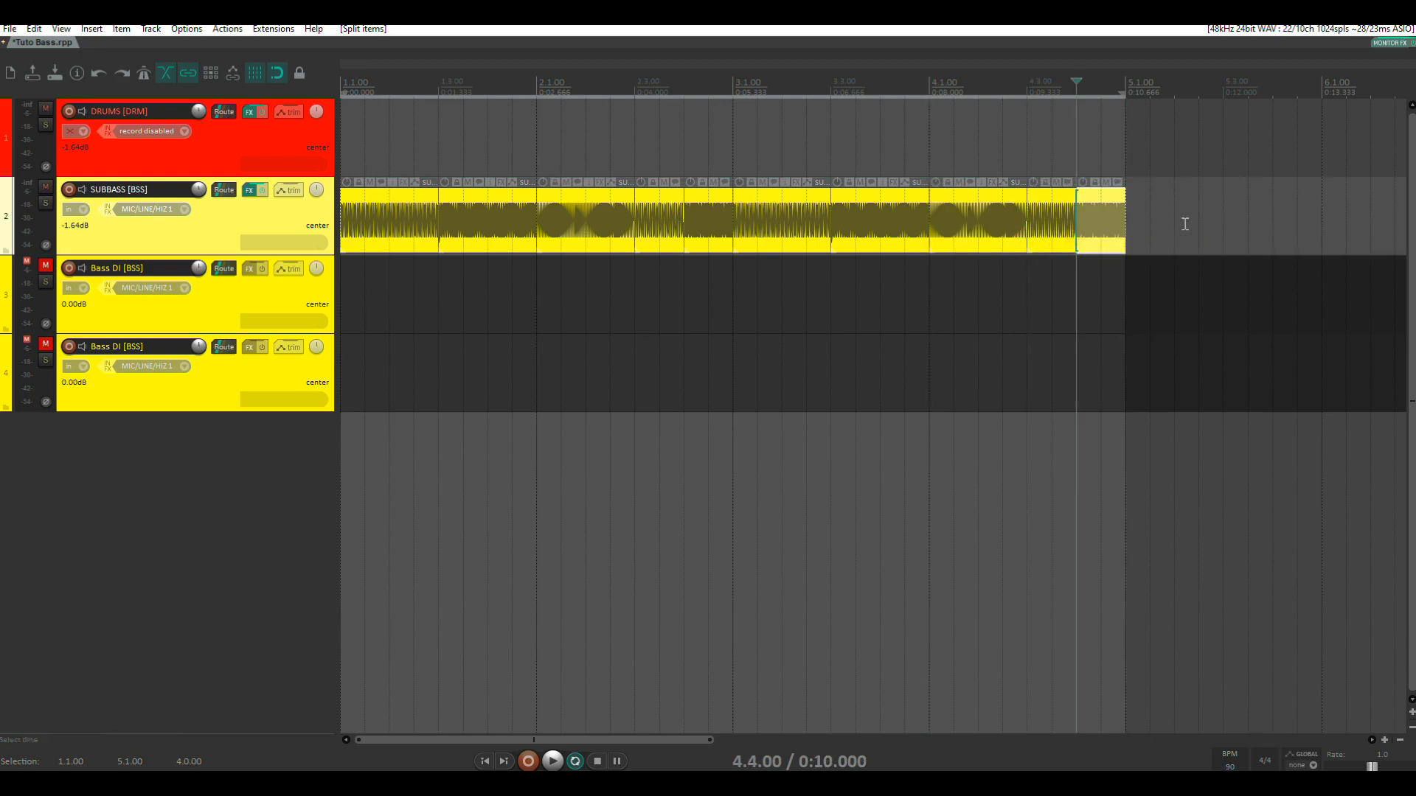
- Select all the SUBBASS pieces together, and the first five pieces one after another
drag(1185, 223, 394, 220)
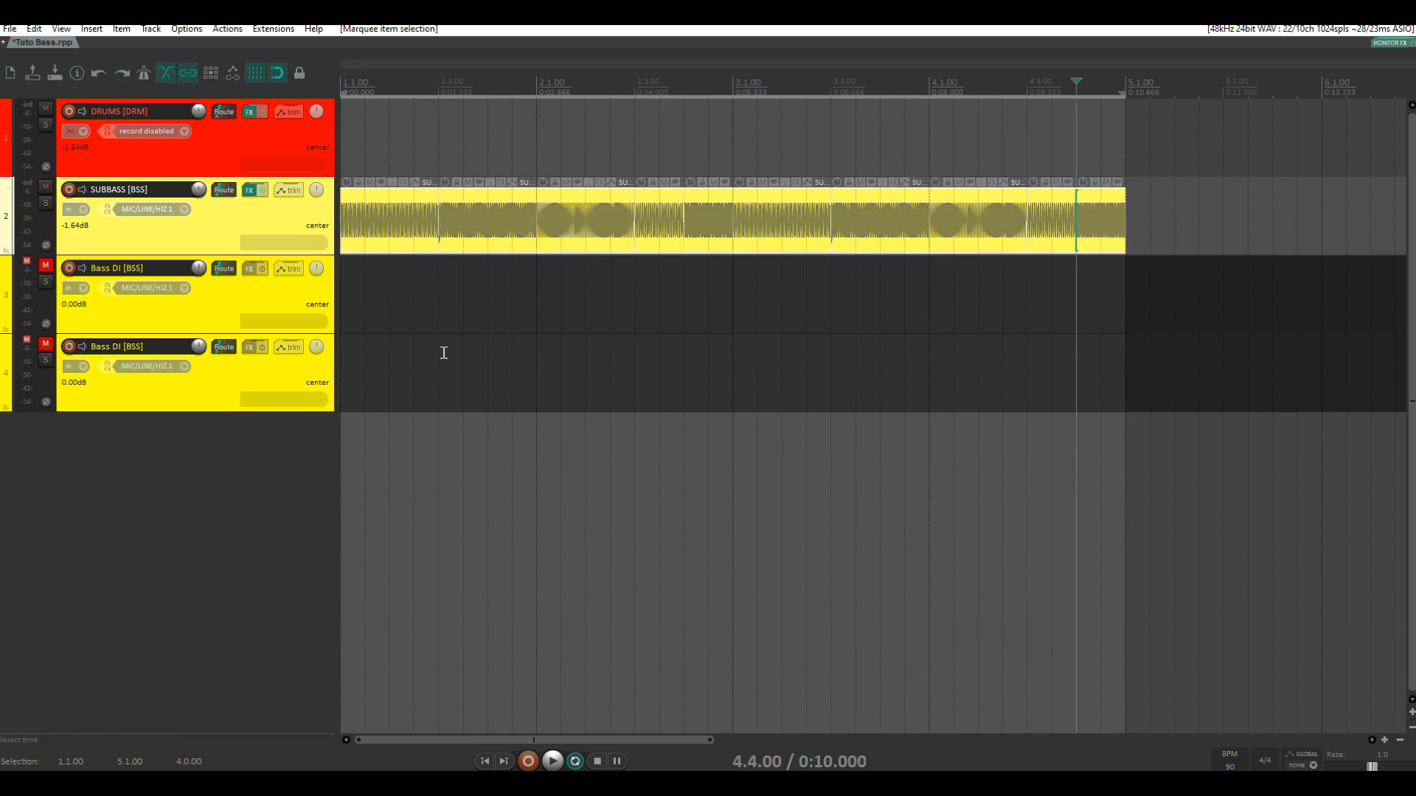
click(391, 236)
click(488, 236)
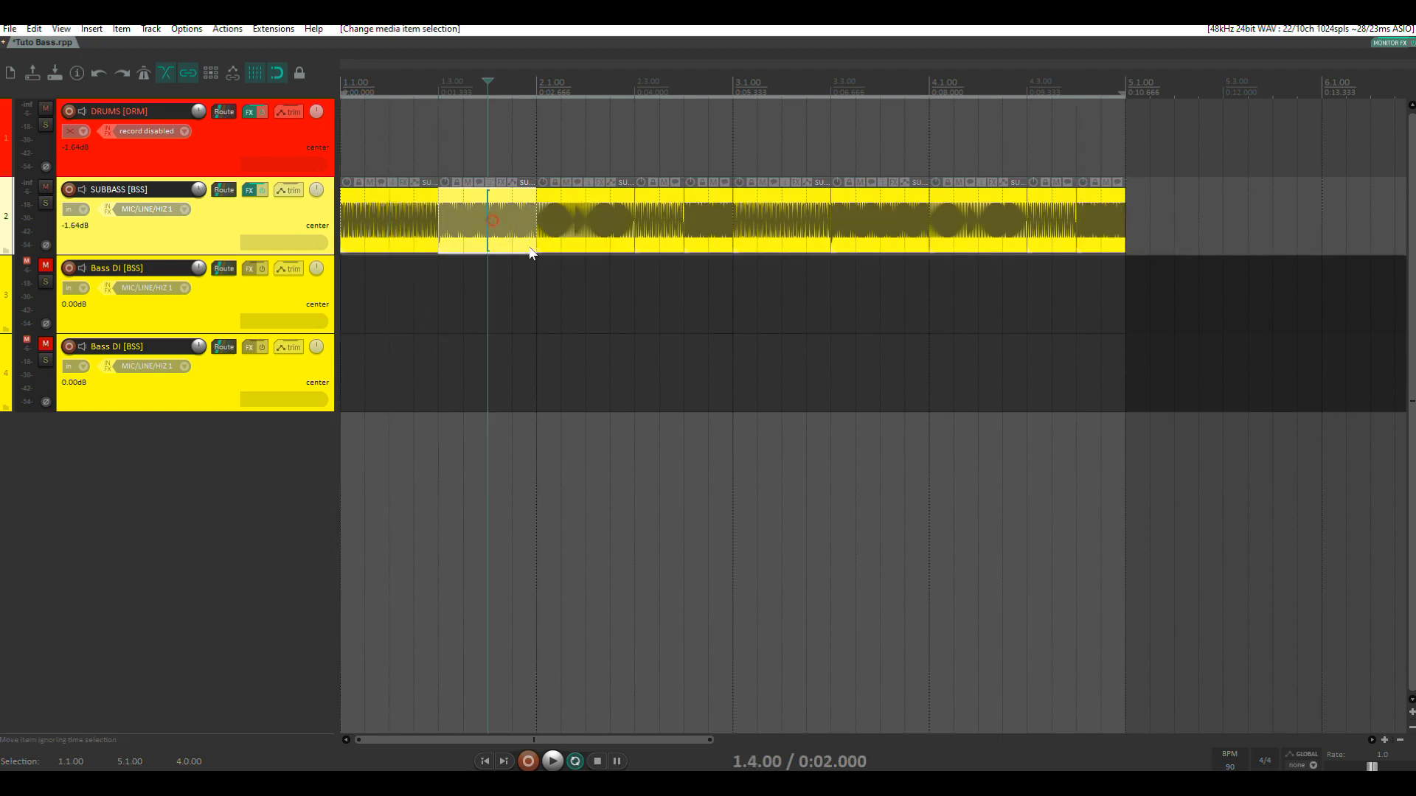
click(572, 221)
click(653, 228)
click(726, 229)
- Select all the split SUBBASS pieces and open the SWS Loudness window
drag(1174, 203, 365, 231)
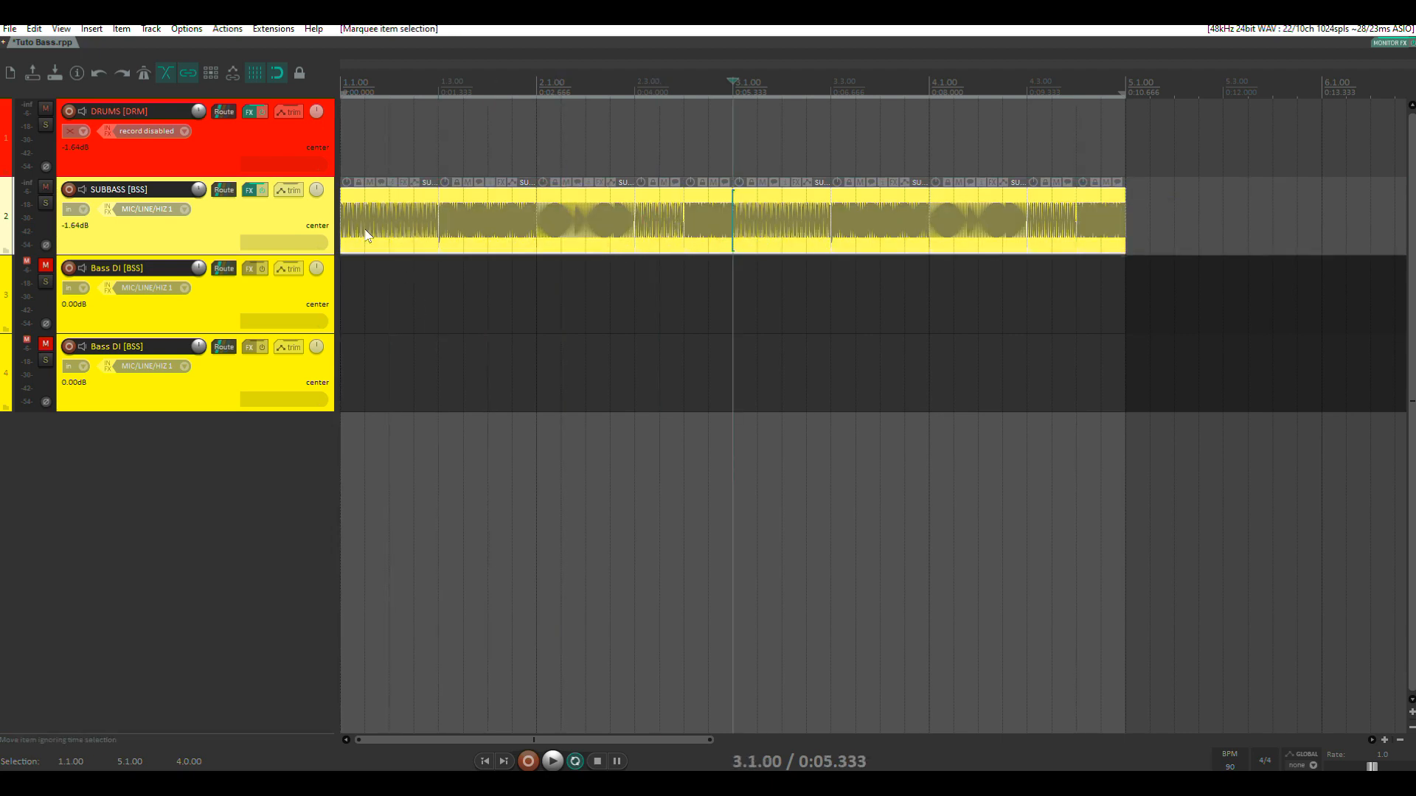
click(264, 33)
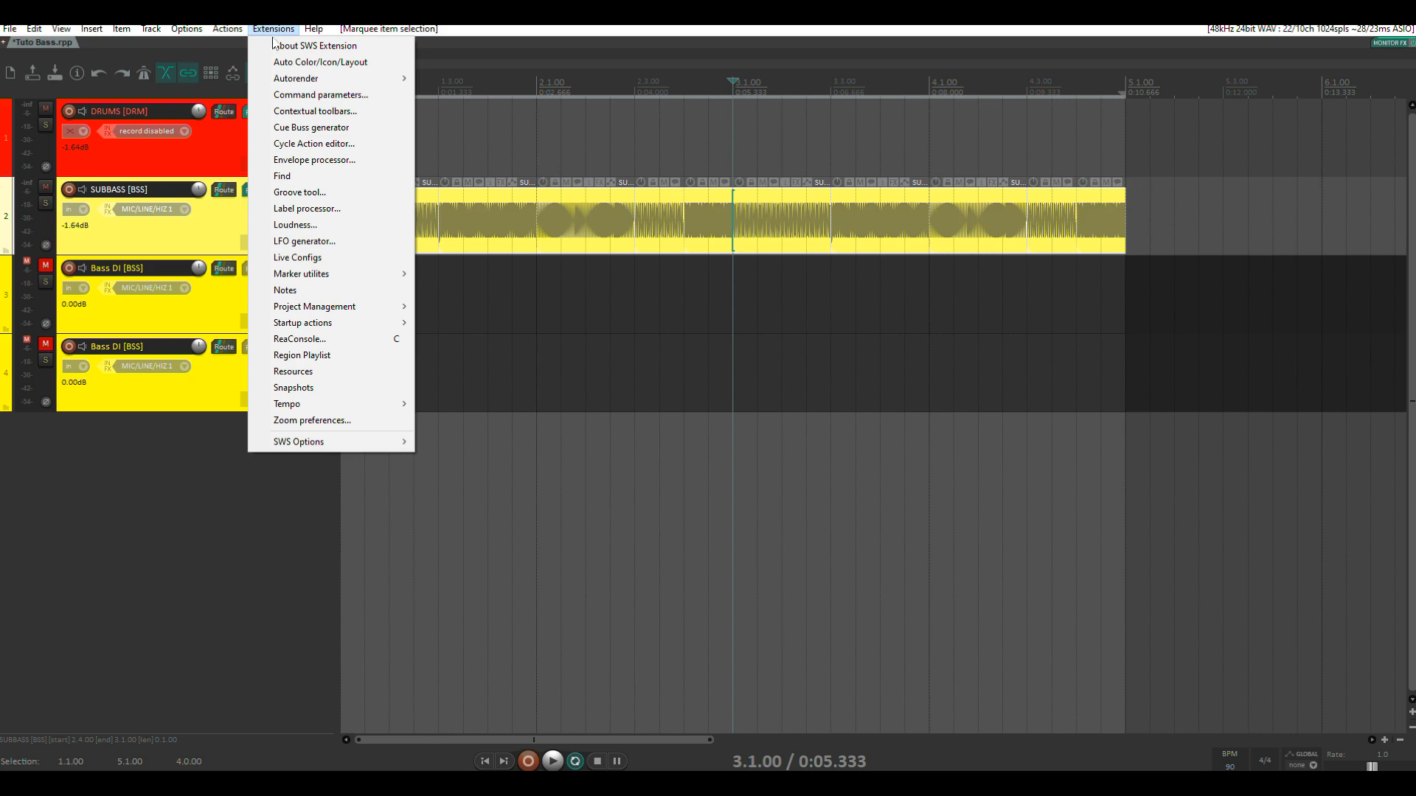
click(294, 227)
drag(590, 309, 722, 284)
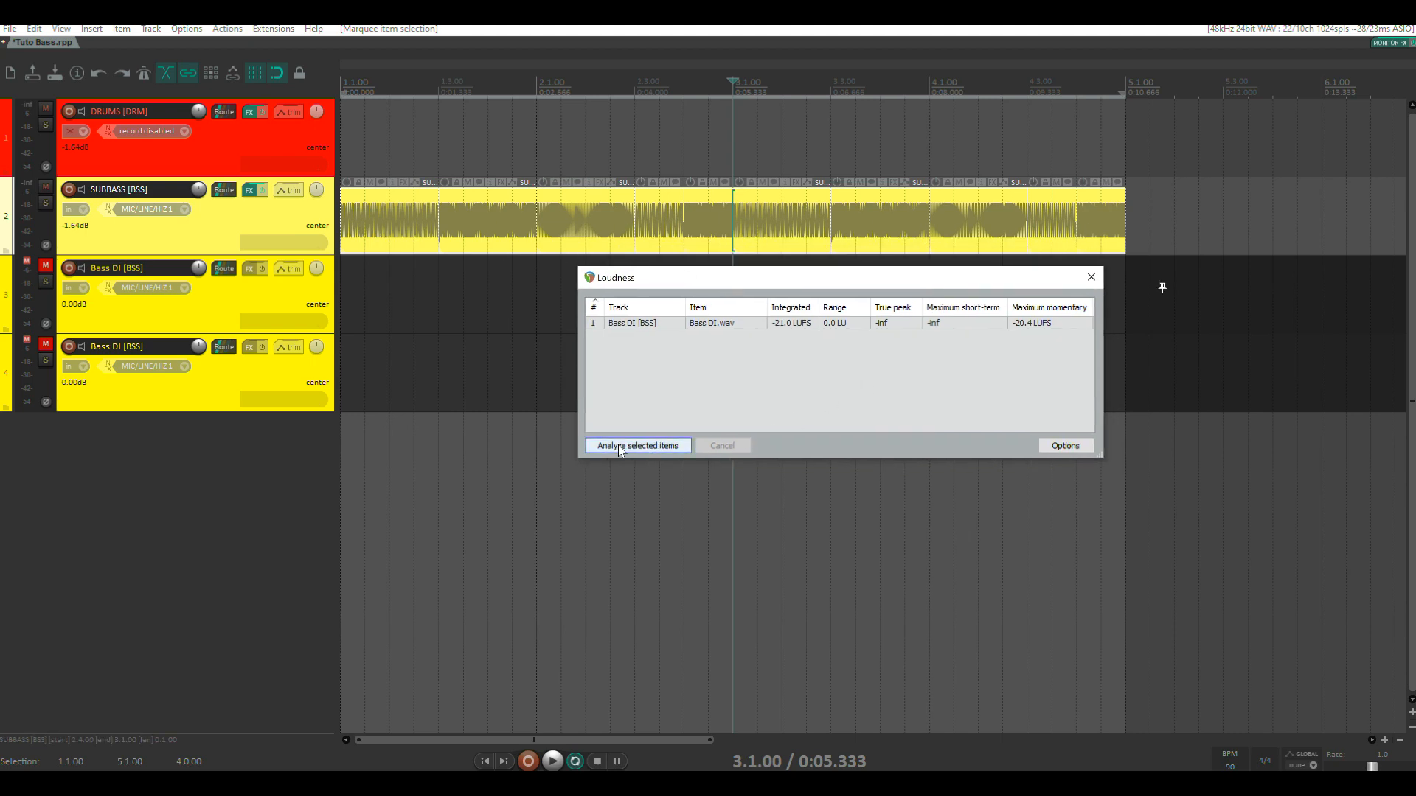
- Analyze the loudness of the selected SUBBASS items, enlarge the results window, and sort the results by integrated loudness
click(1067, 446)
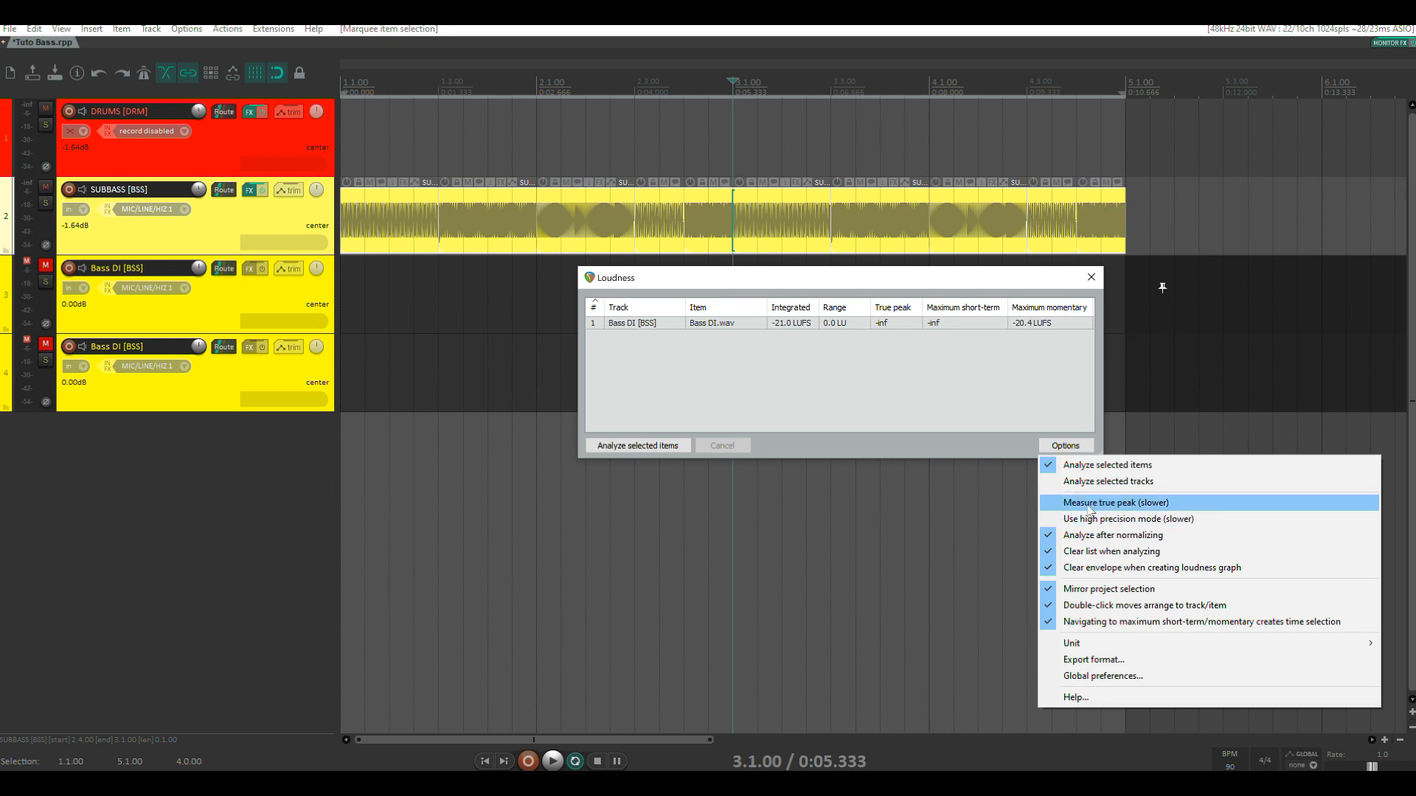
click(806, 446)
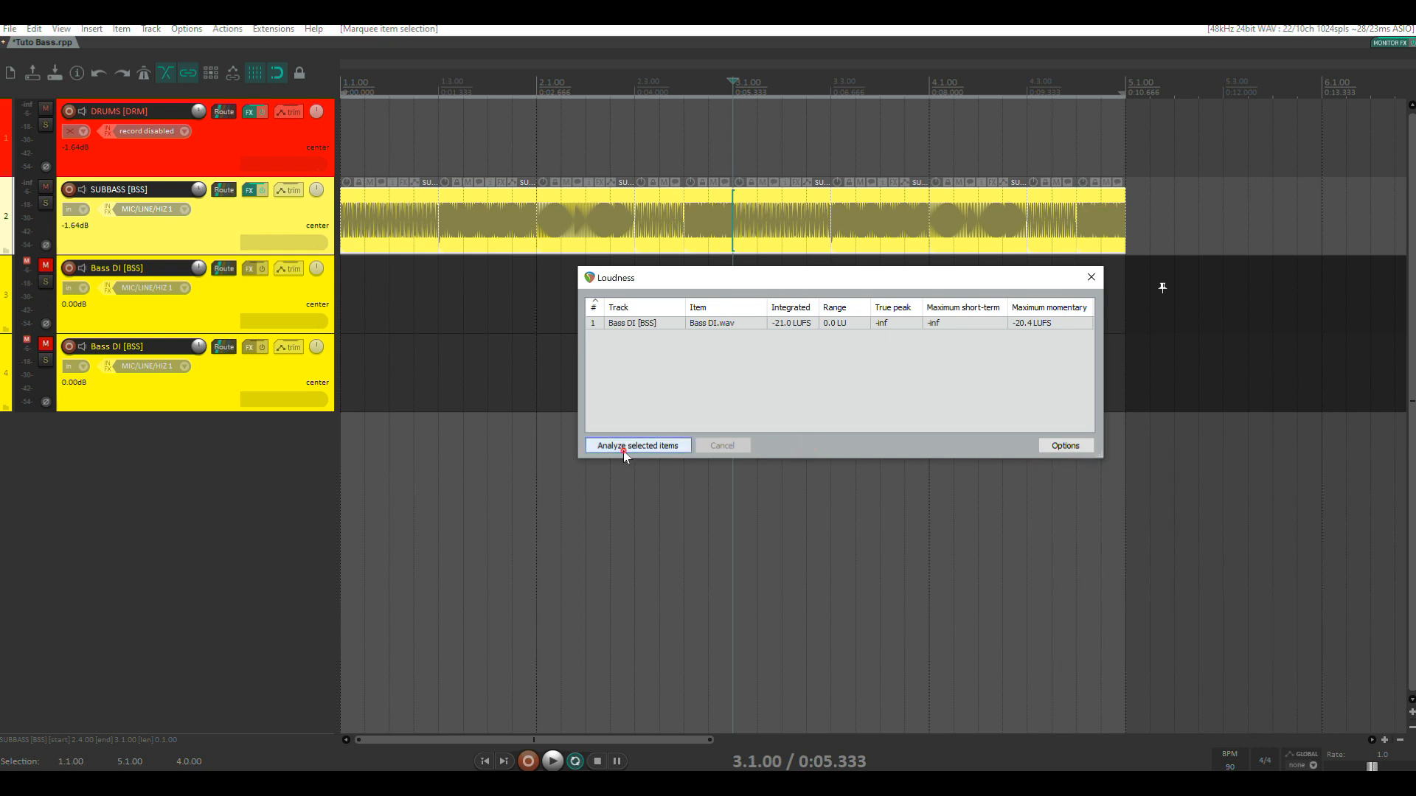
click(623, 449)
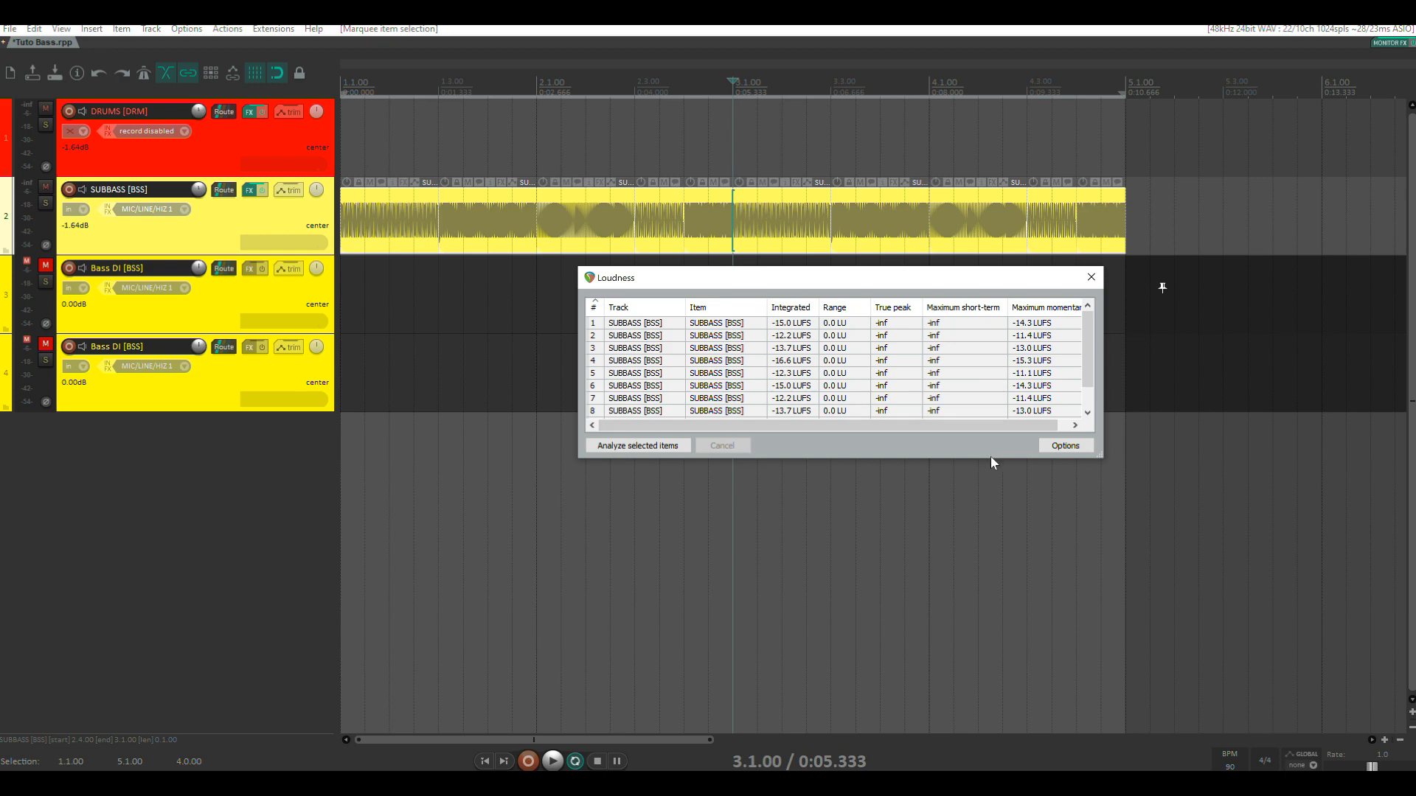
drag(990, 458, 985, 608)
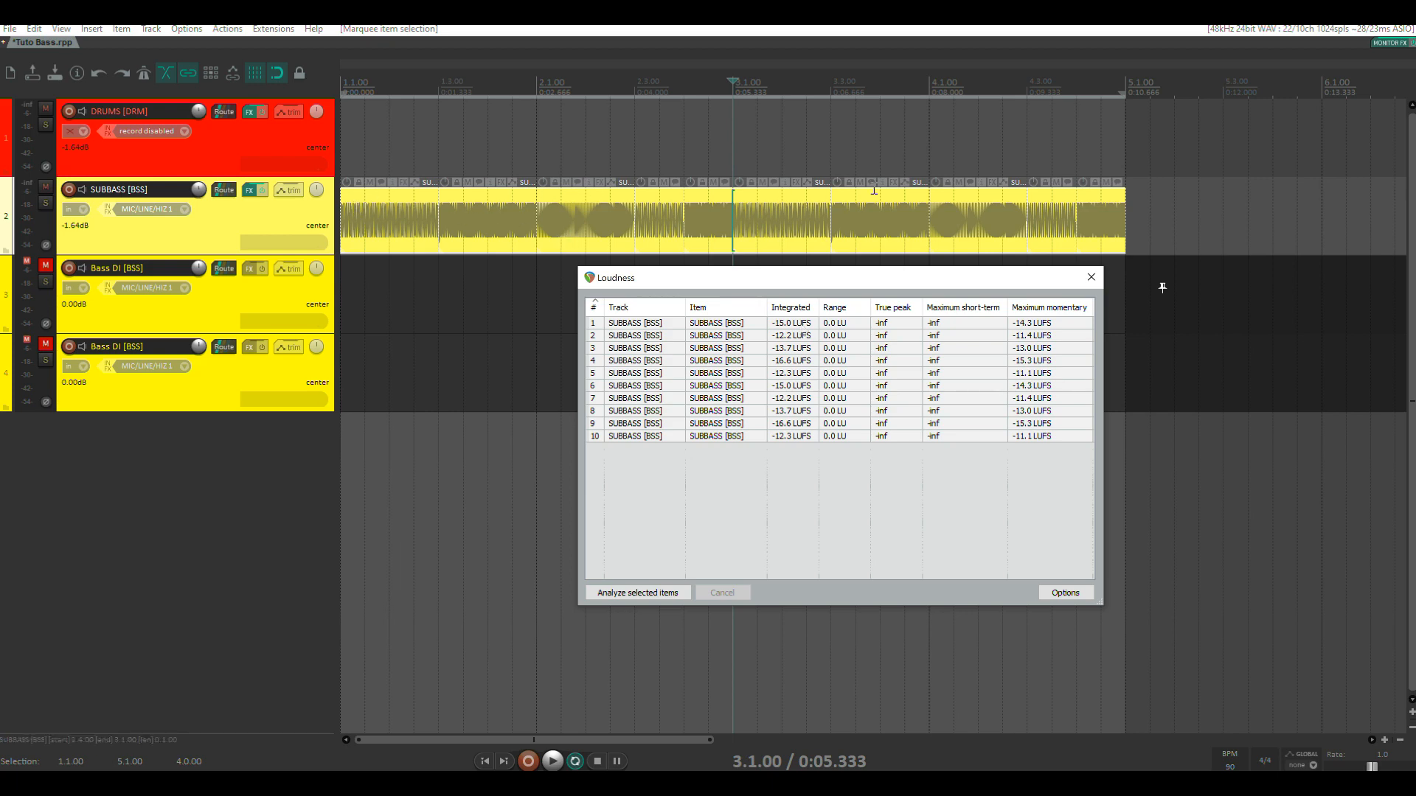
click(791, 306)
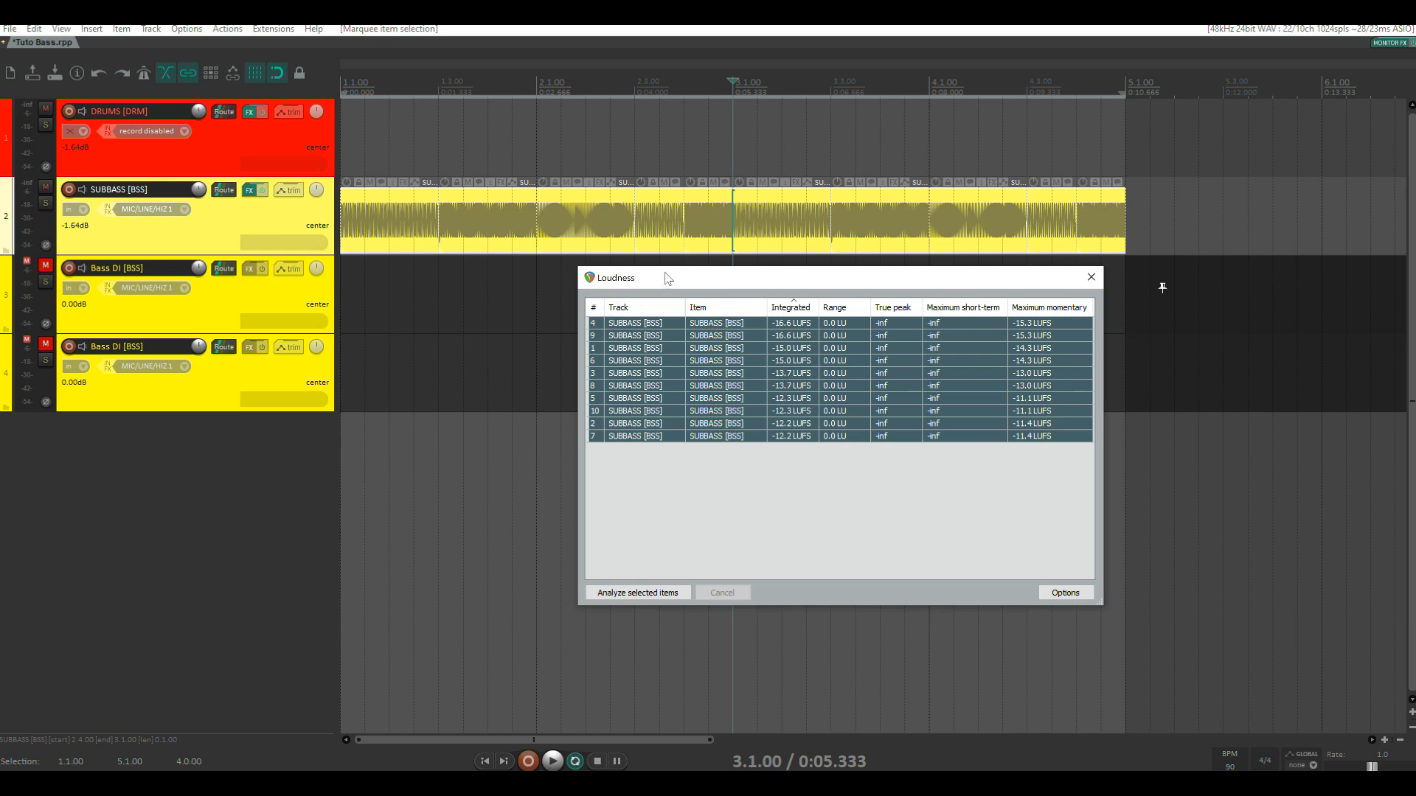
- Normalize the loudness of all the analyzed SUBBASS items in LUFS and play the result from the project start
right_click(790, 375)
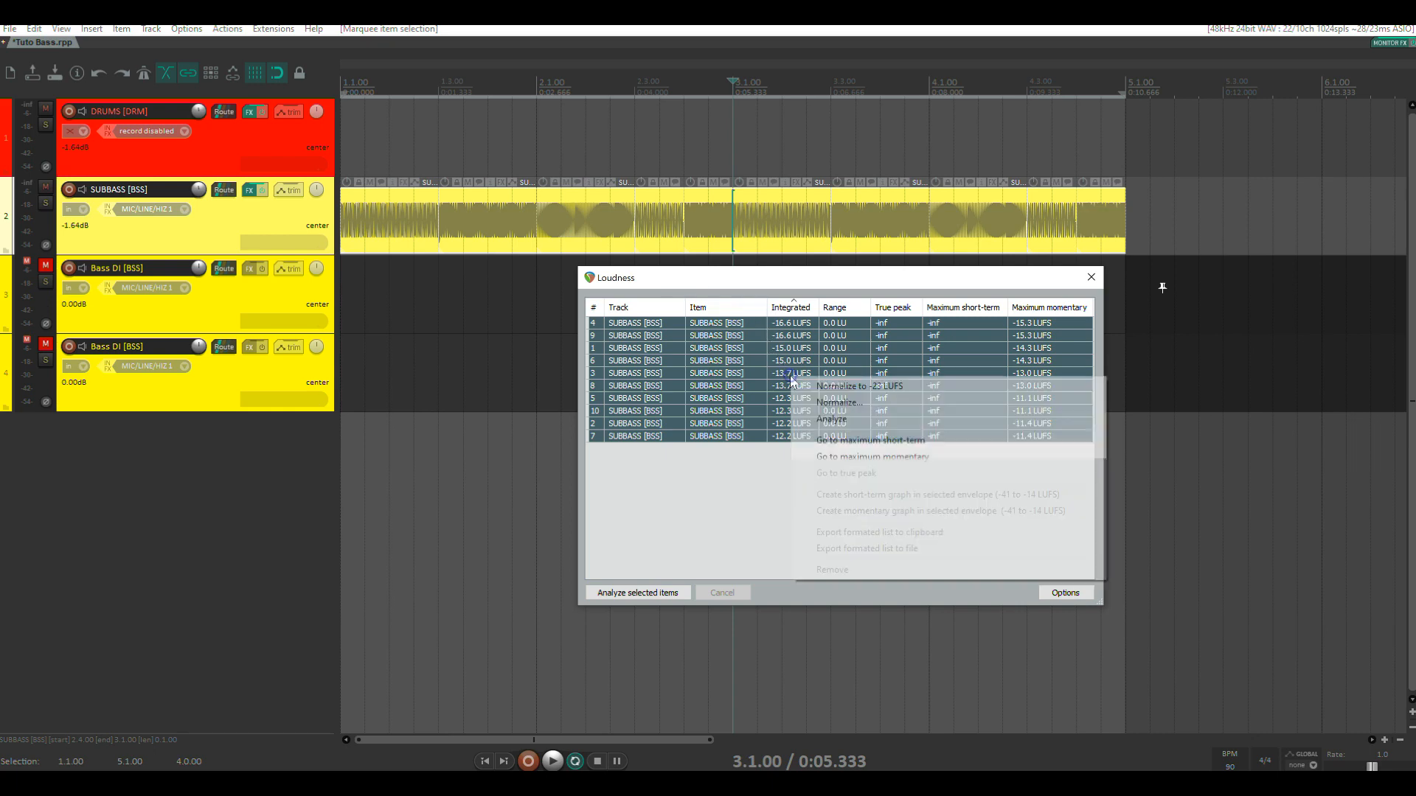
click(846, 403)
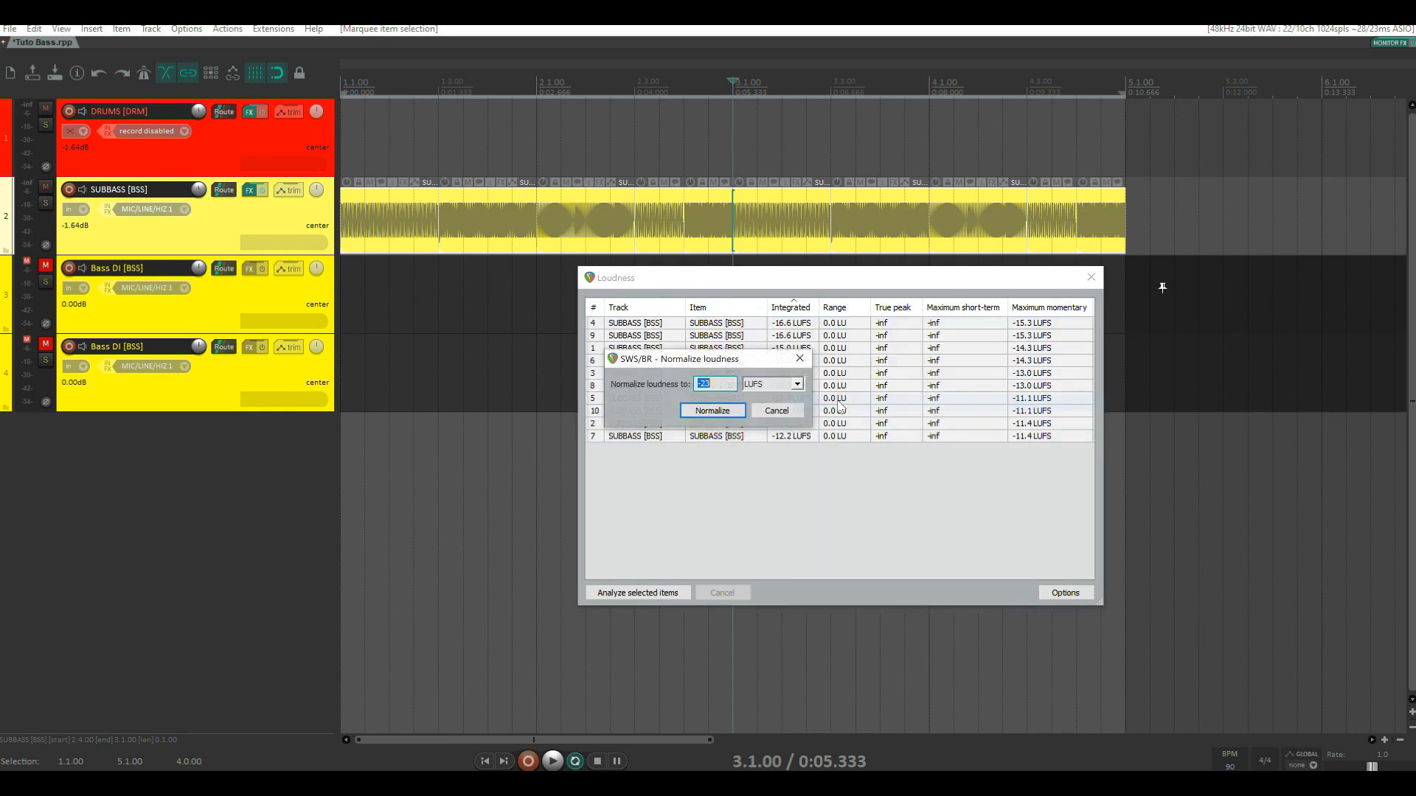
click(719, 412)
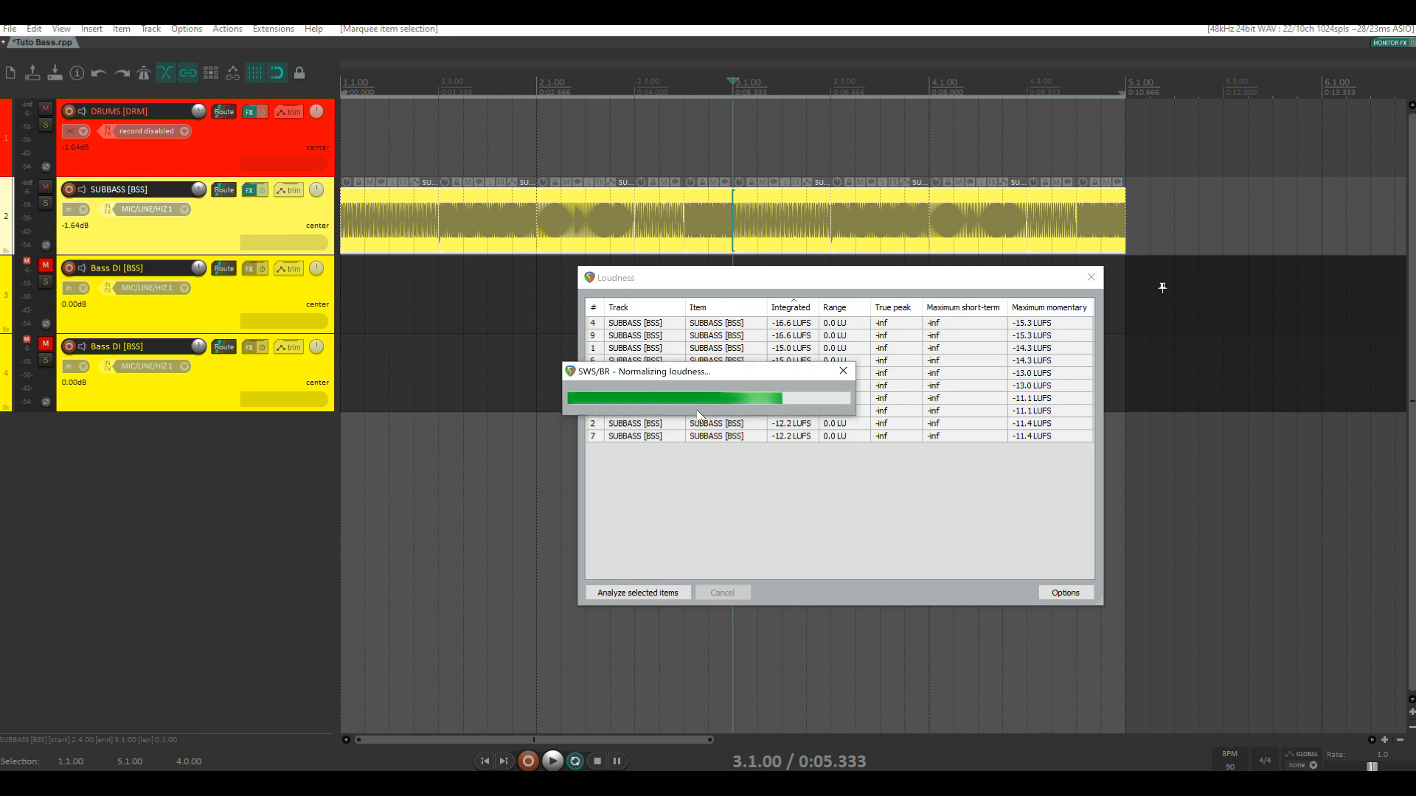
click(1091, 277)
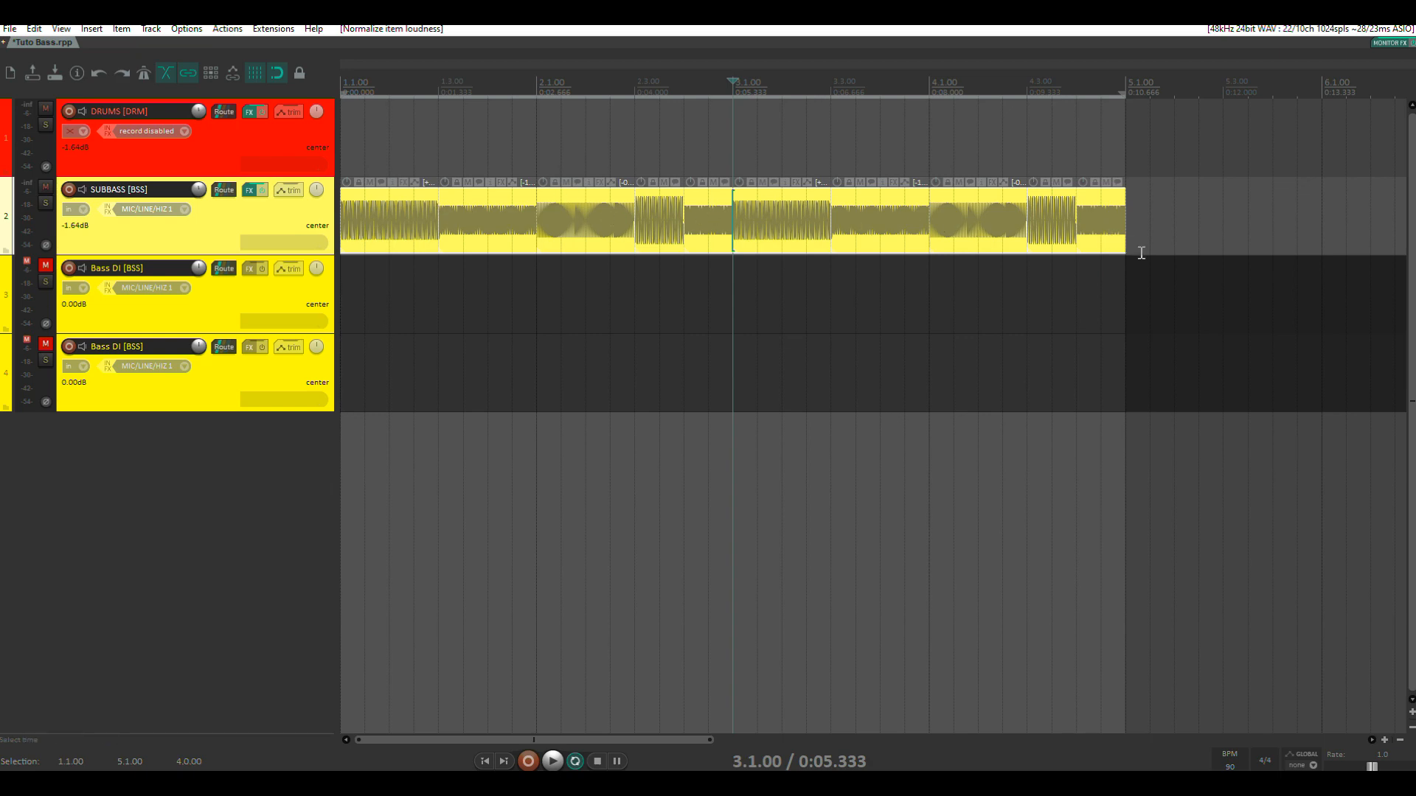
key(Home)
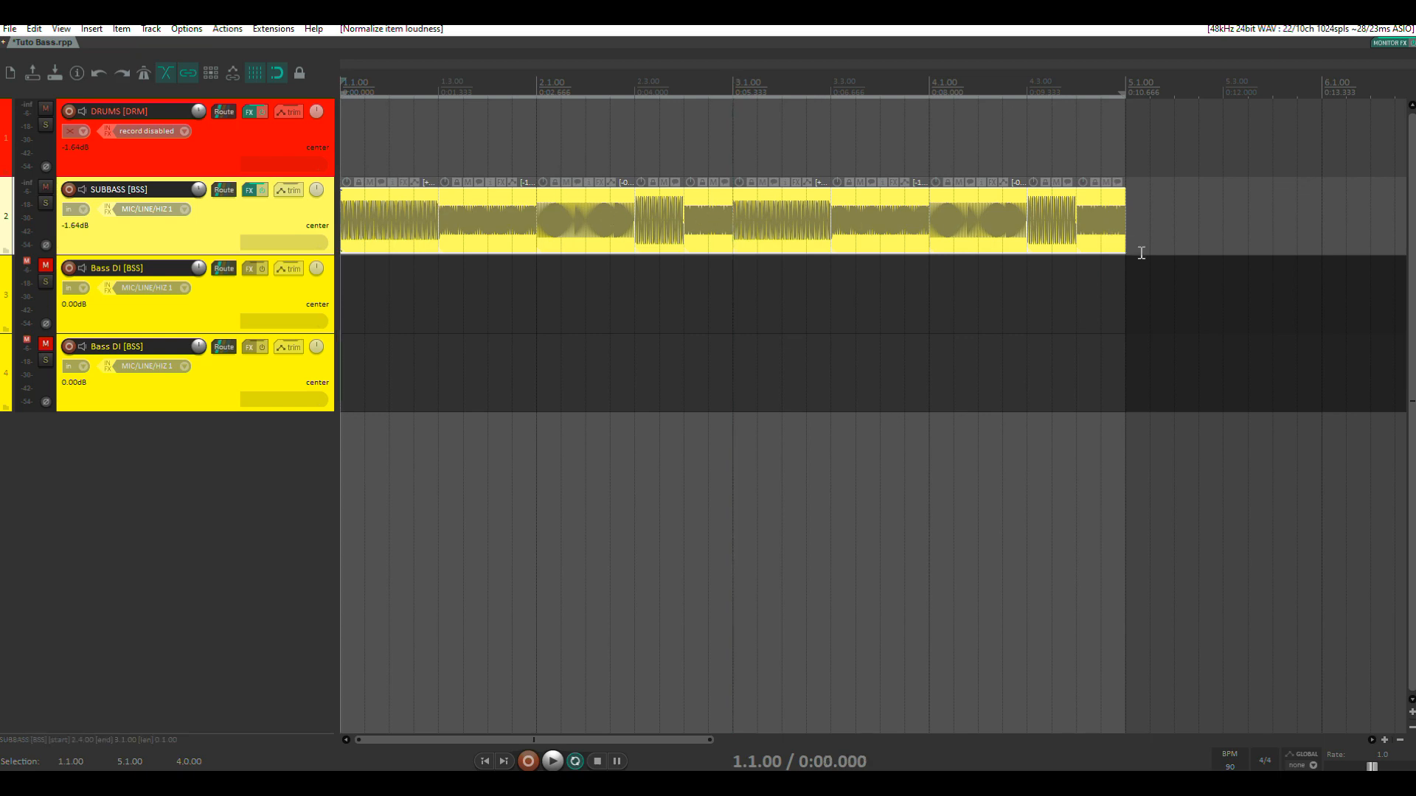
key(space)
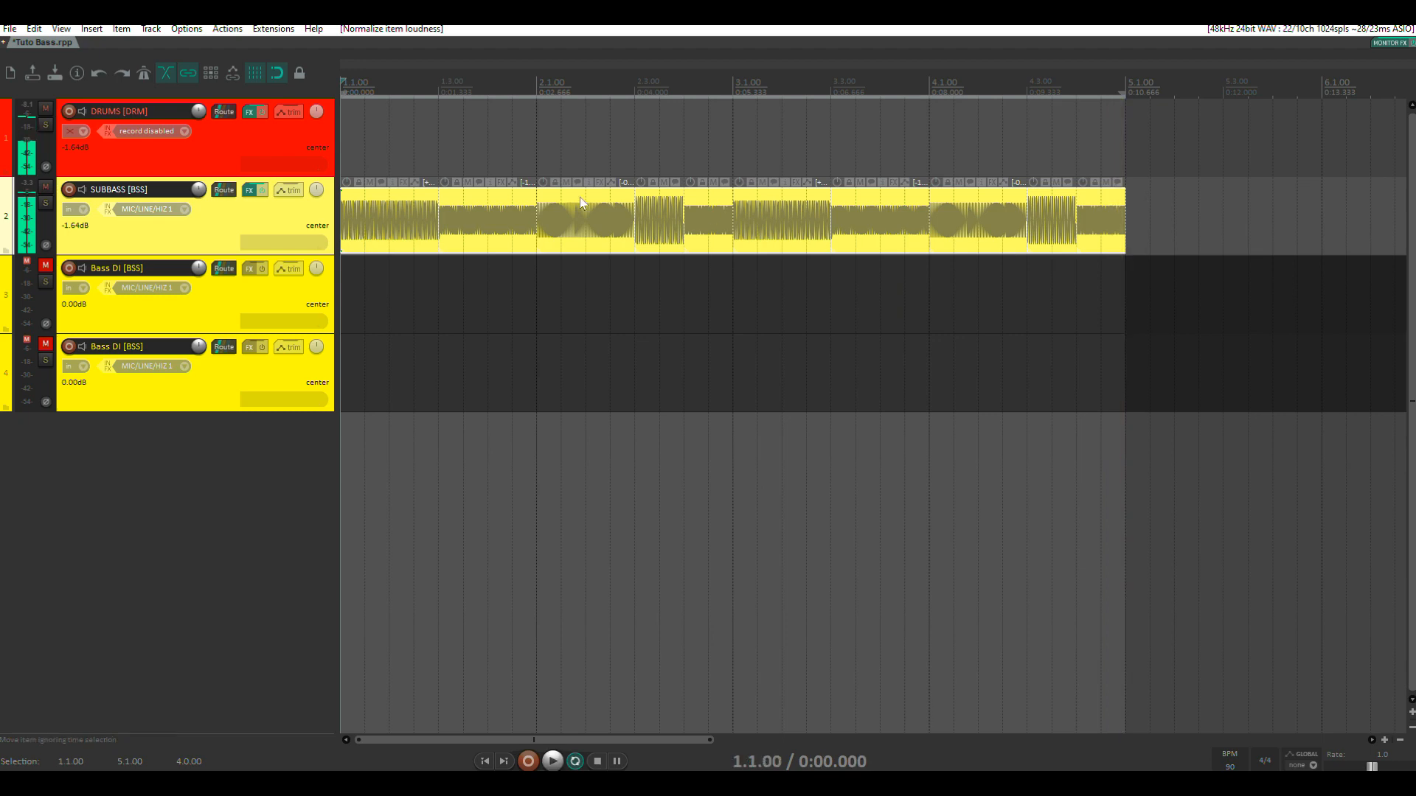
- Duplicate the SUBBASS track and make one single item span the copy from 1.1.00 to 5.1.00, without the other pieces
right_click(307, 219)
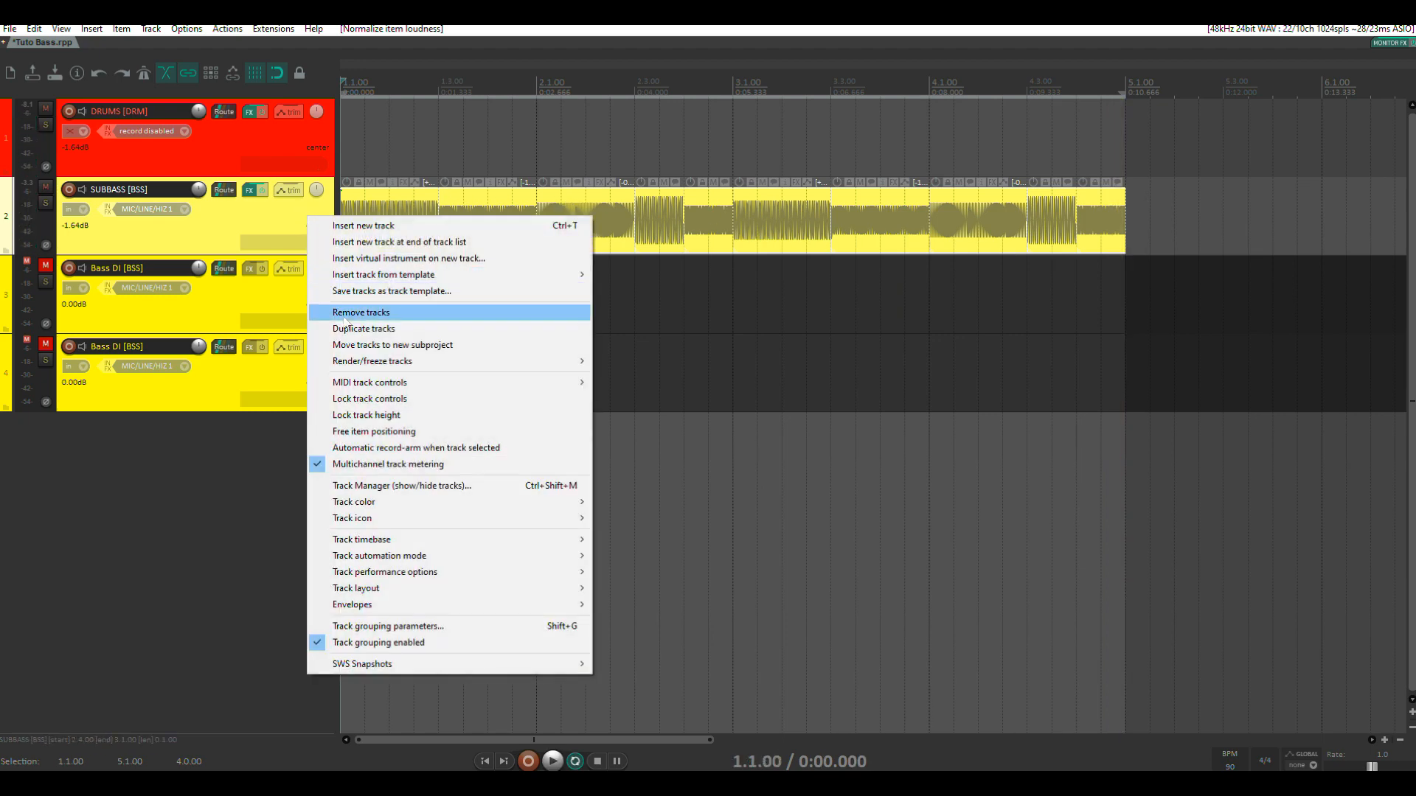
click(355, 329)
mouse_move(1135, 289)
mouse_down()
mouse_move(472, 289)
mouse_move(1139, 289)
mouse_up()
key(Delete)
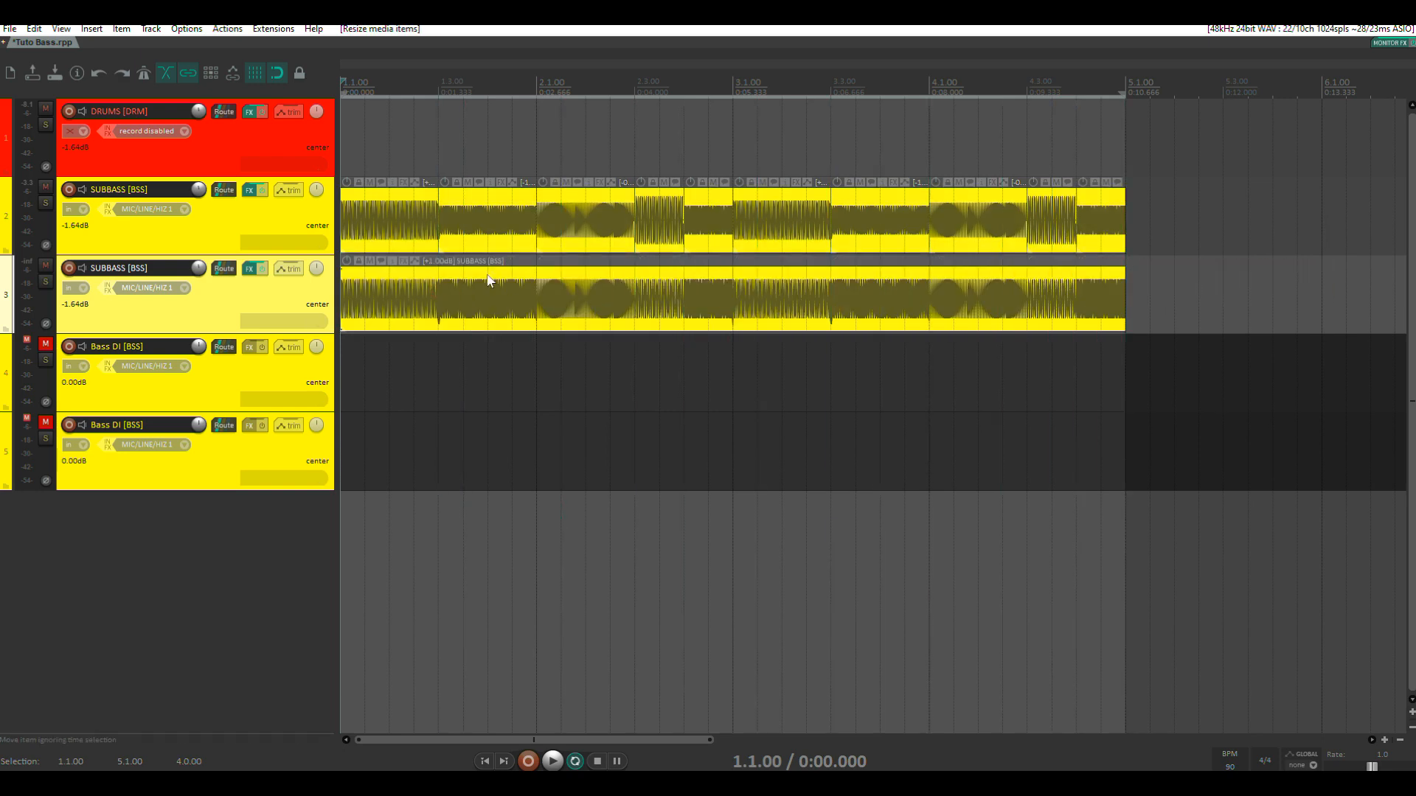
- Reset the take volume of the duplicated SUBBASS item to its default in the item properties
double_click(399, 271)
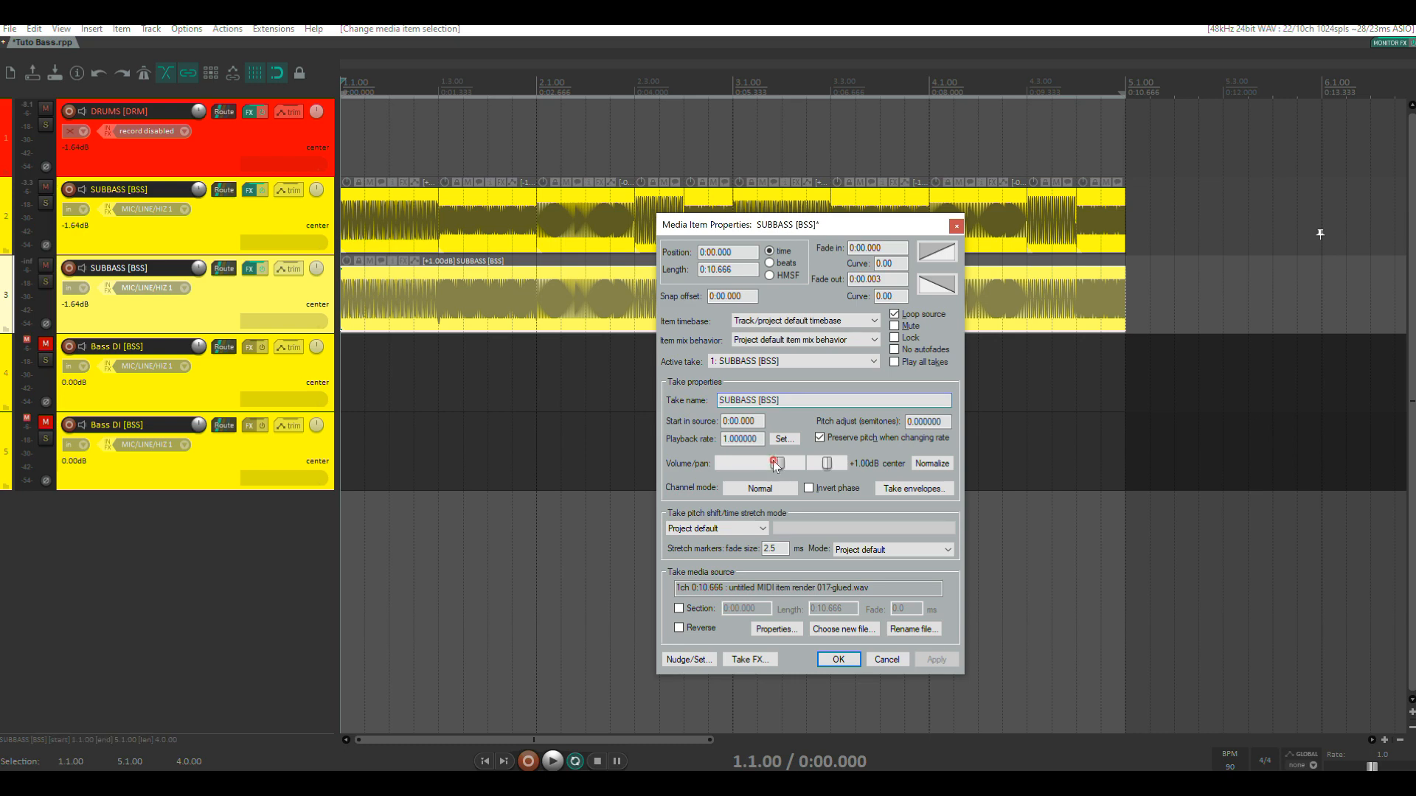
double_click(777, 463)
click(831, 659)
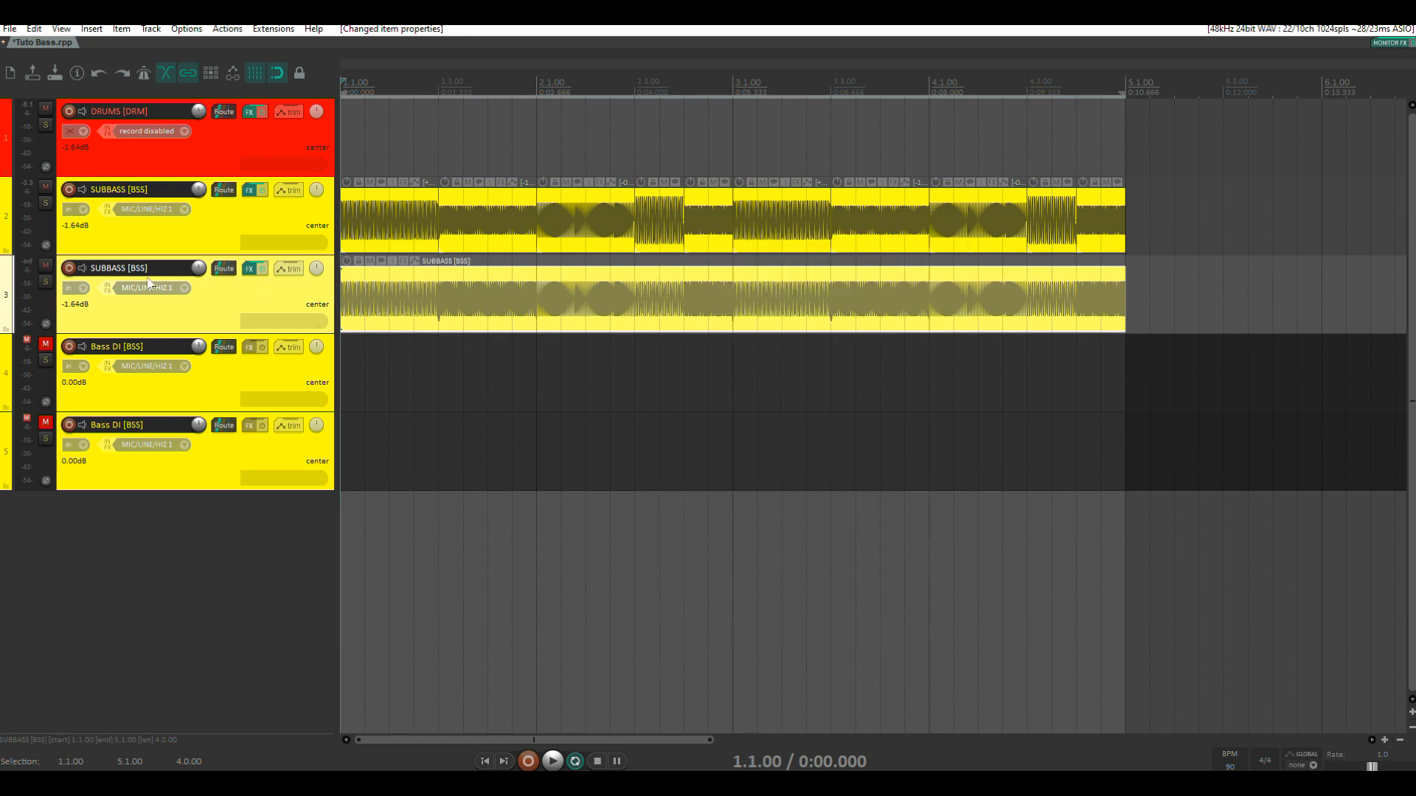
- Compare the normalized SUBBASS track with its duplicate by muting them alternately during playback, ending with the normalized track muted
click(45, 188)
key(space)
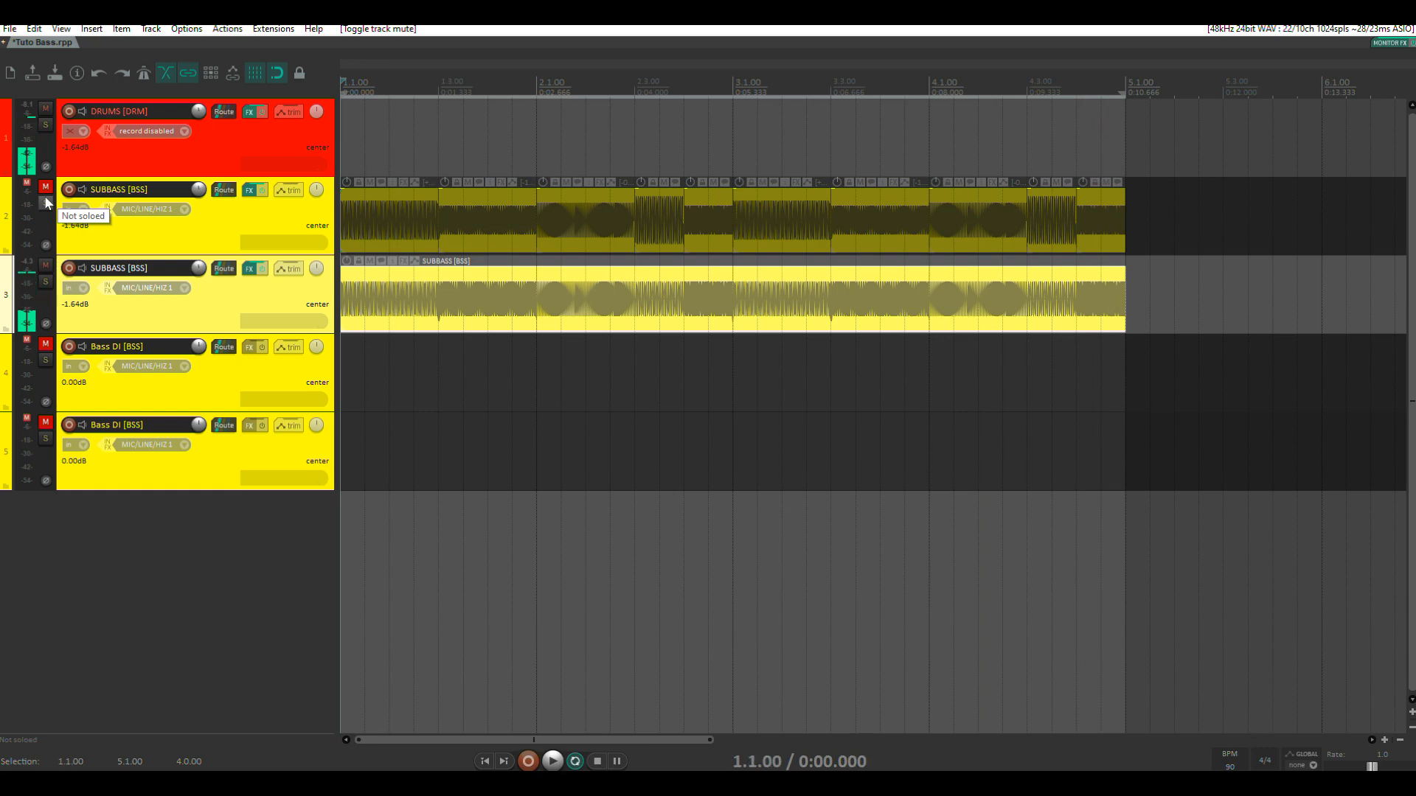
click(45, 203)
key(space)
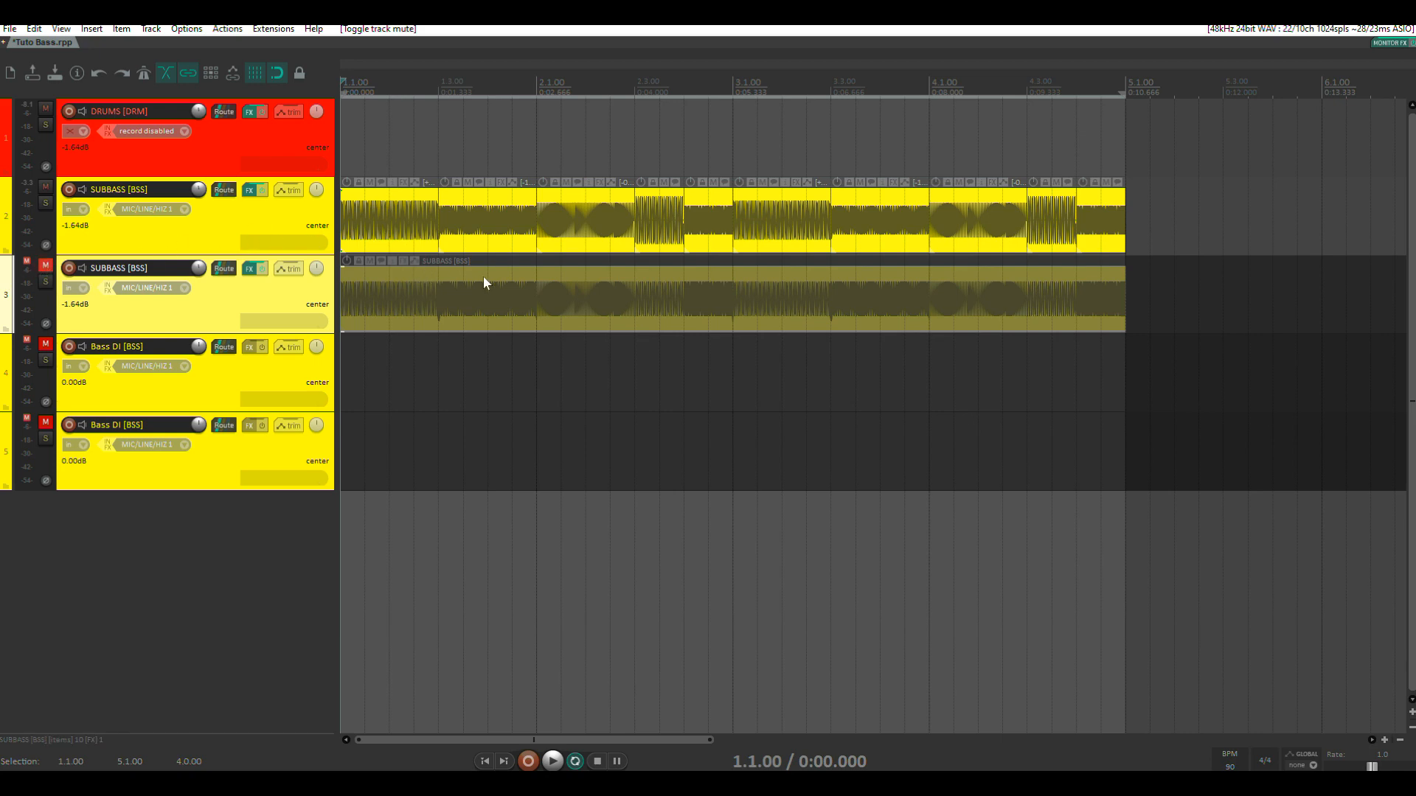
click(45, 265)
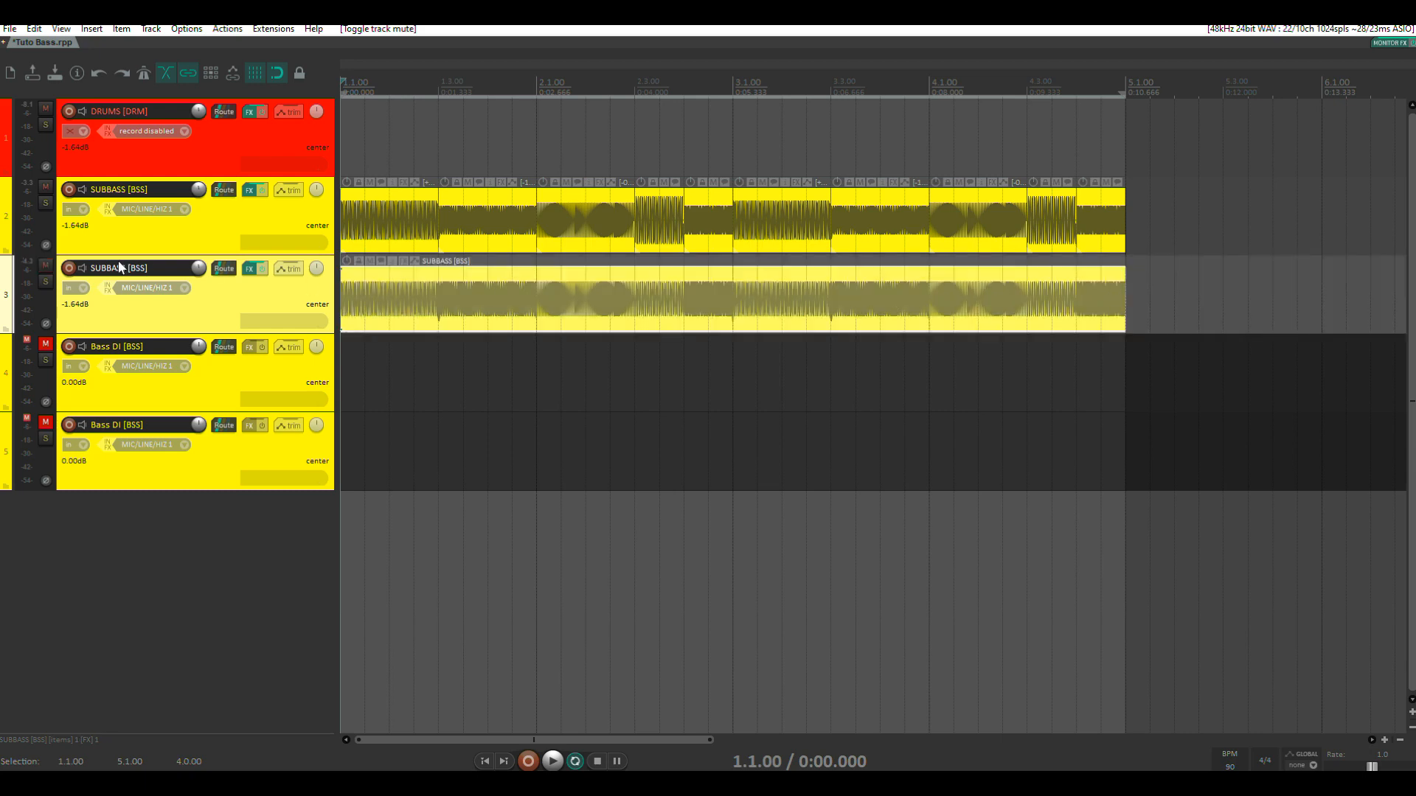
click(46, 187)
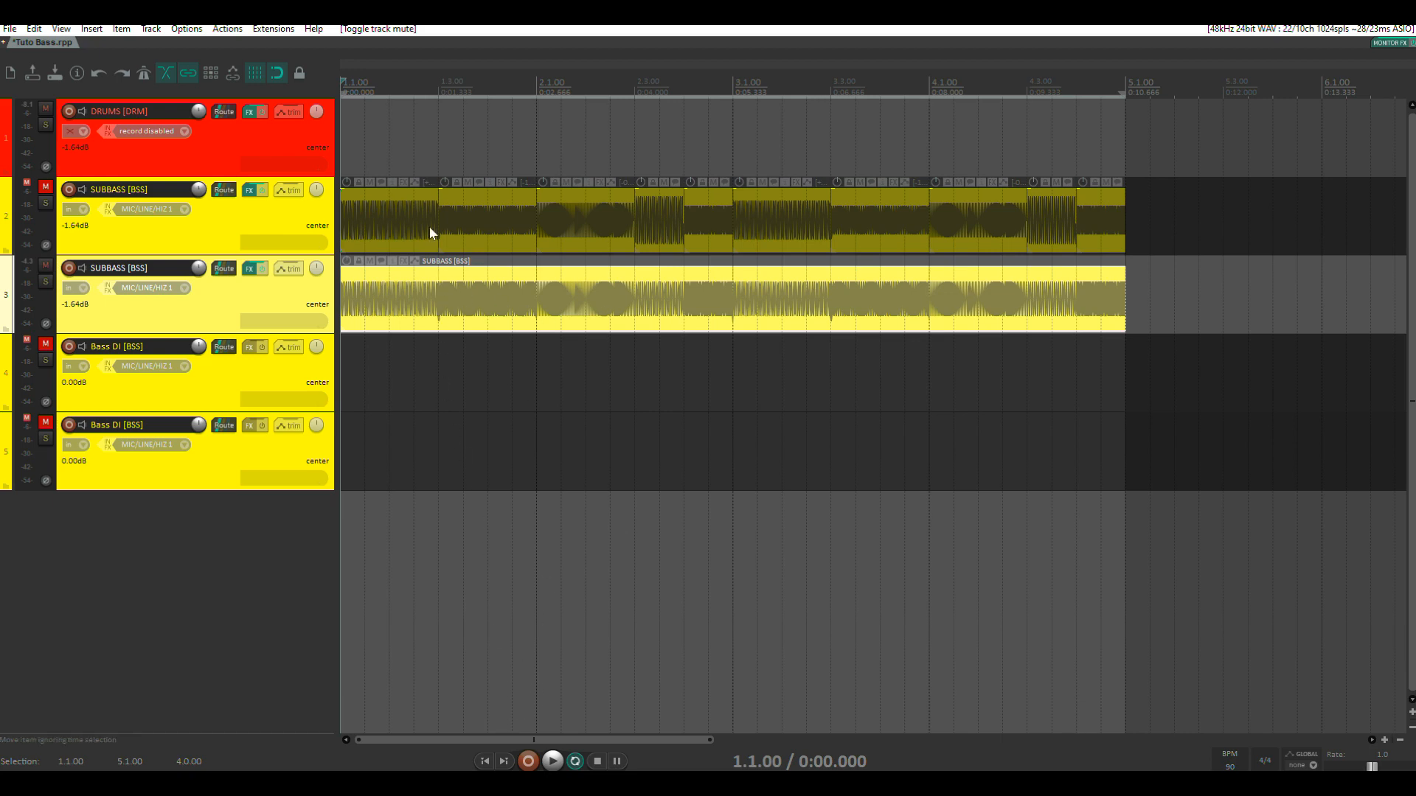
- Open the Dynamic split items options for the duplicated SUBBASS item and close them without splitting
key(d)
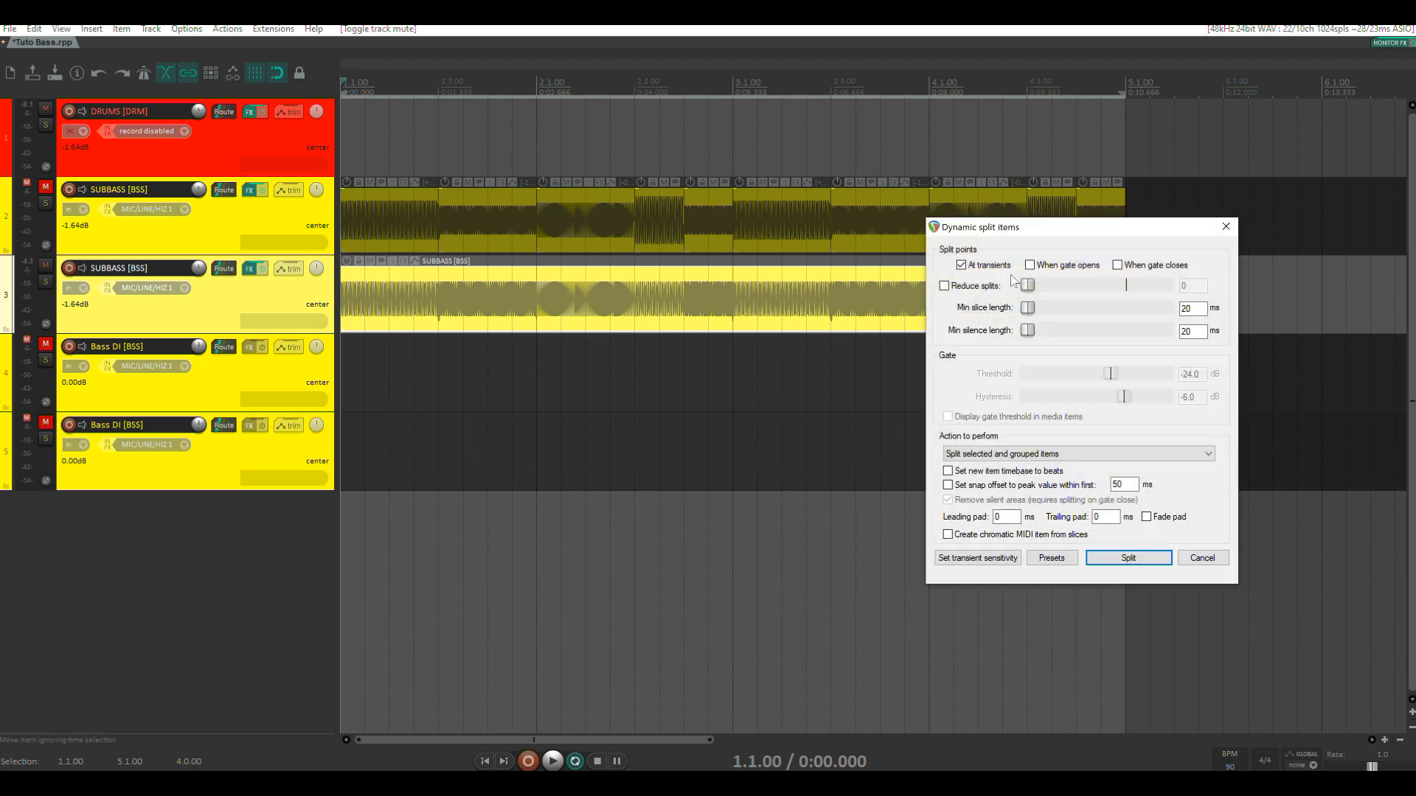
click(1225, 226)
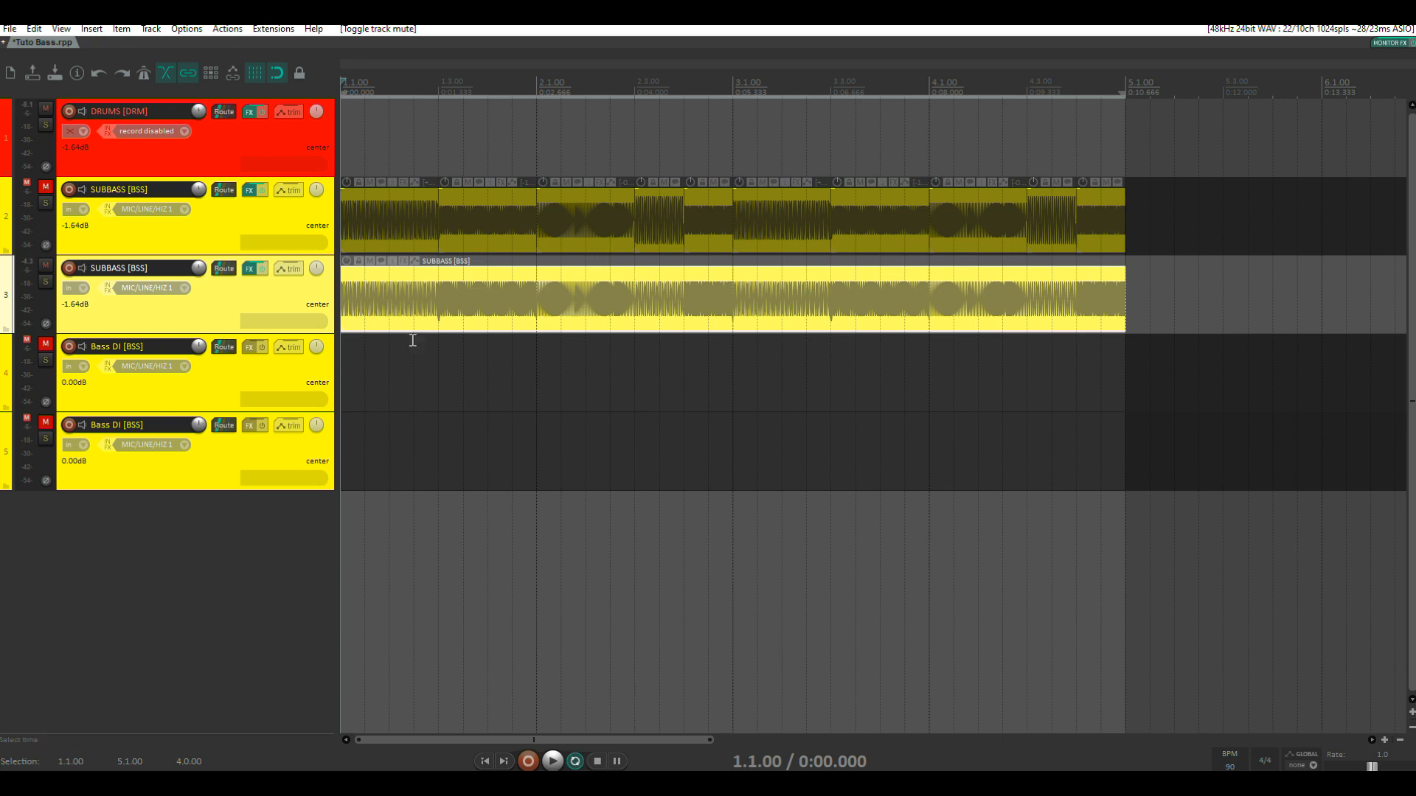
- Remove all effects from the duplicated SUBBASS track and add ReaComp (Cockos) to it
alt+click(250, 269)
click(251, 268)
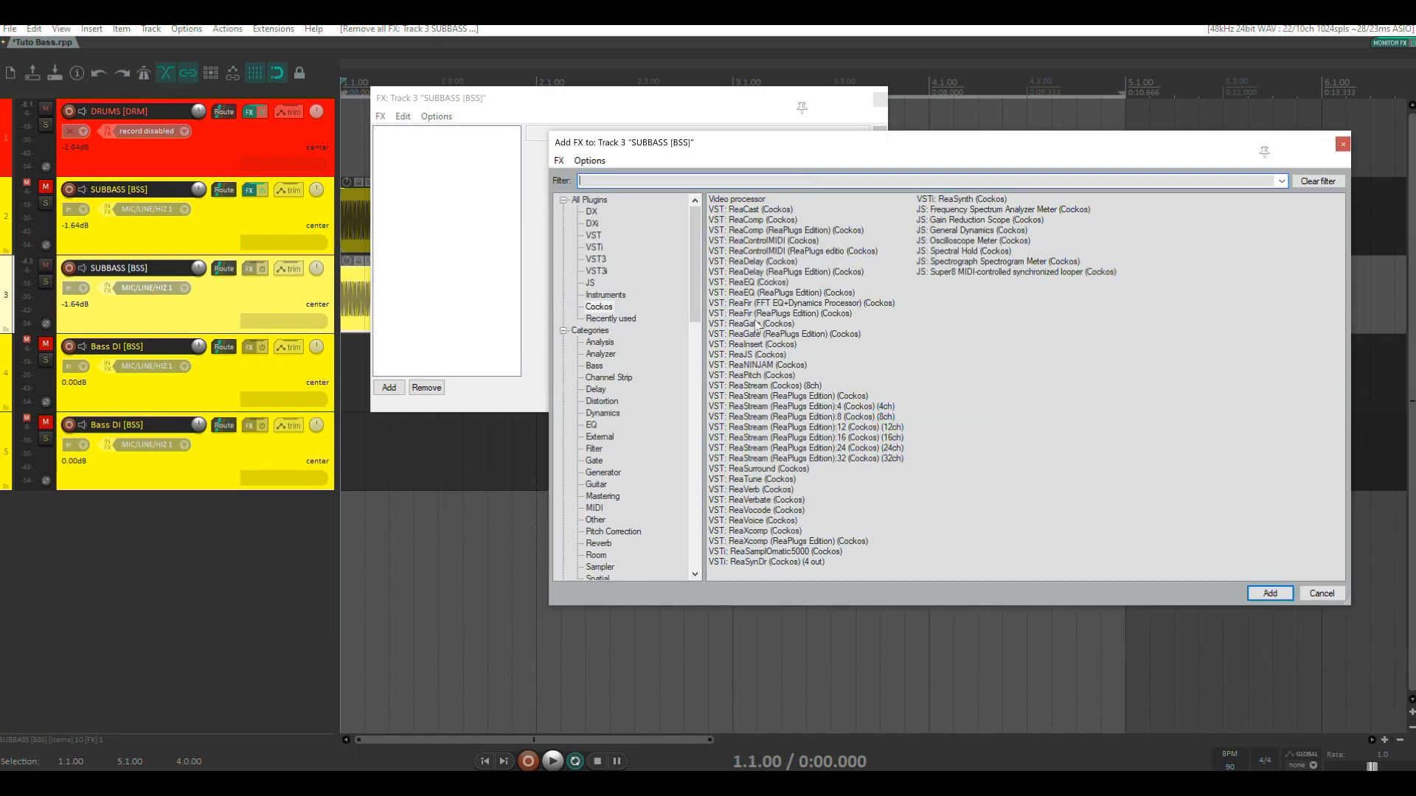
double_click(753, 220)
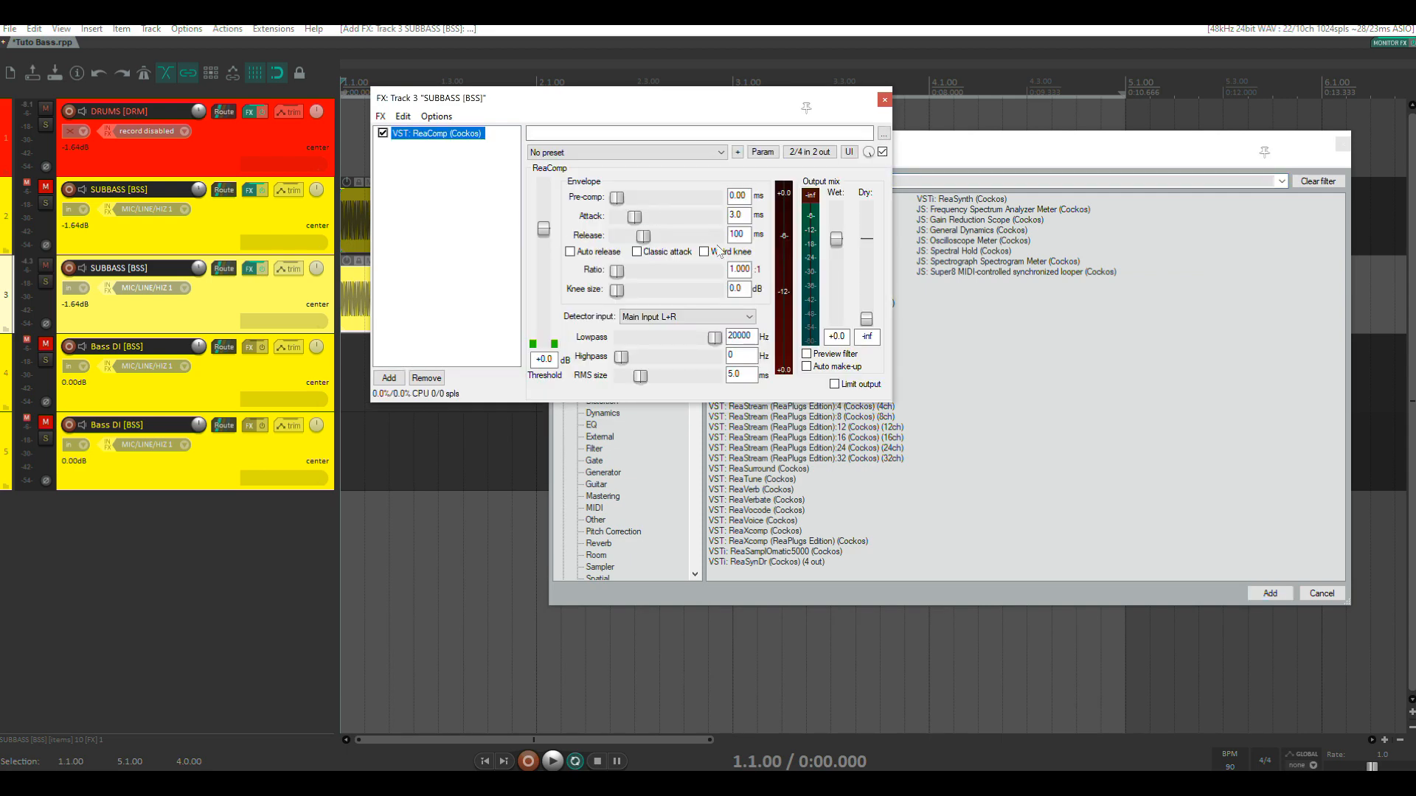
- Set ReaComp's attack to 0 ms, ratio to inf:1, RMS size to 0 ms and release to 50 ms
drag(633, 215, 512, 230)
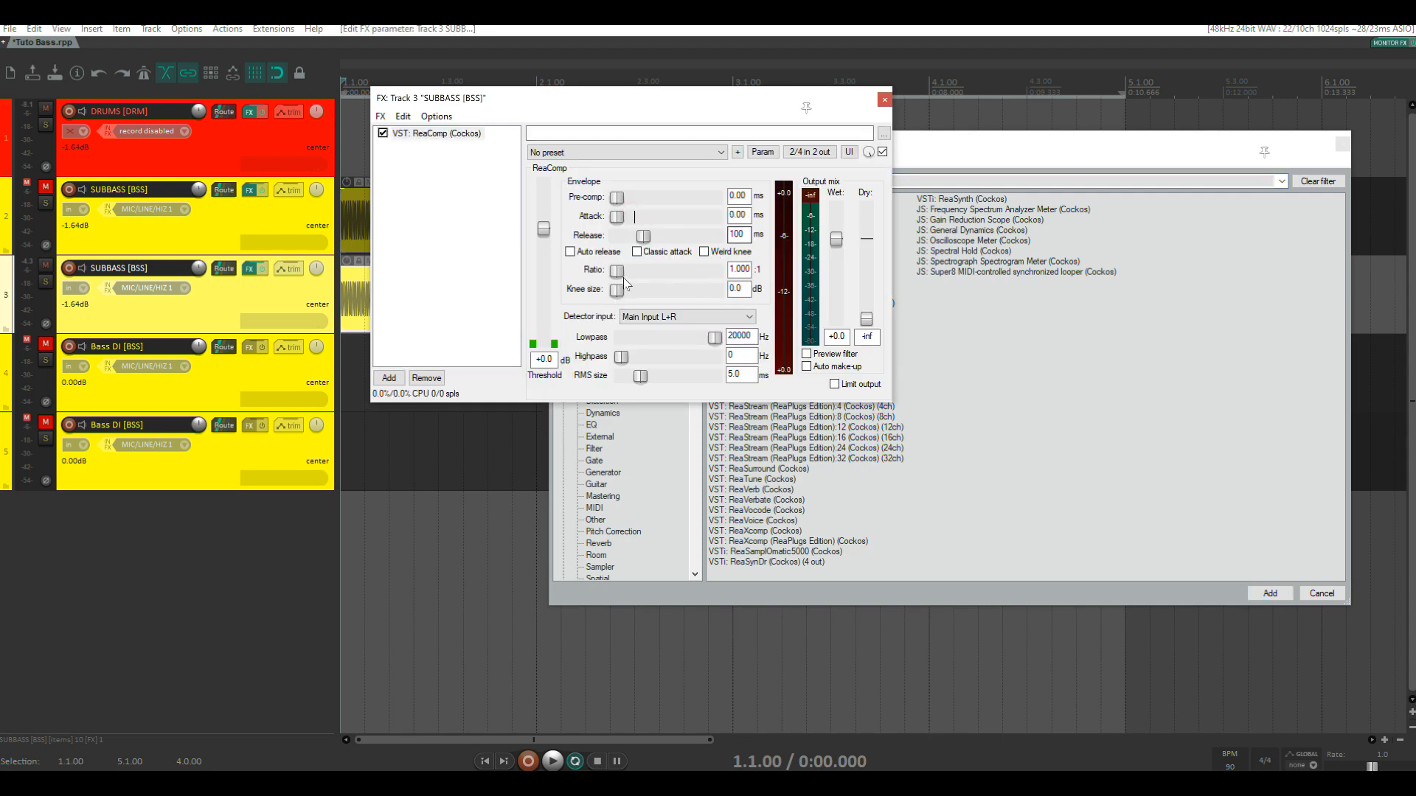
drag(612, 278, 730, 273)
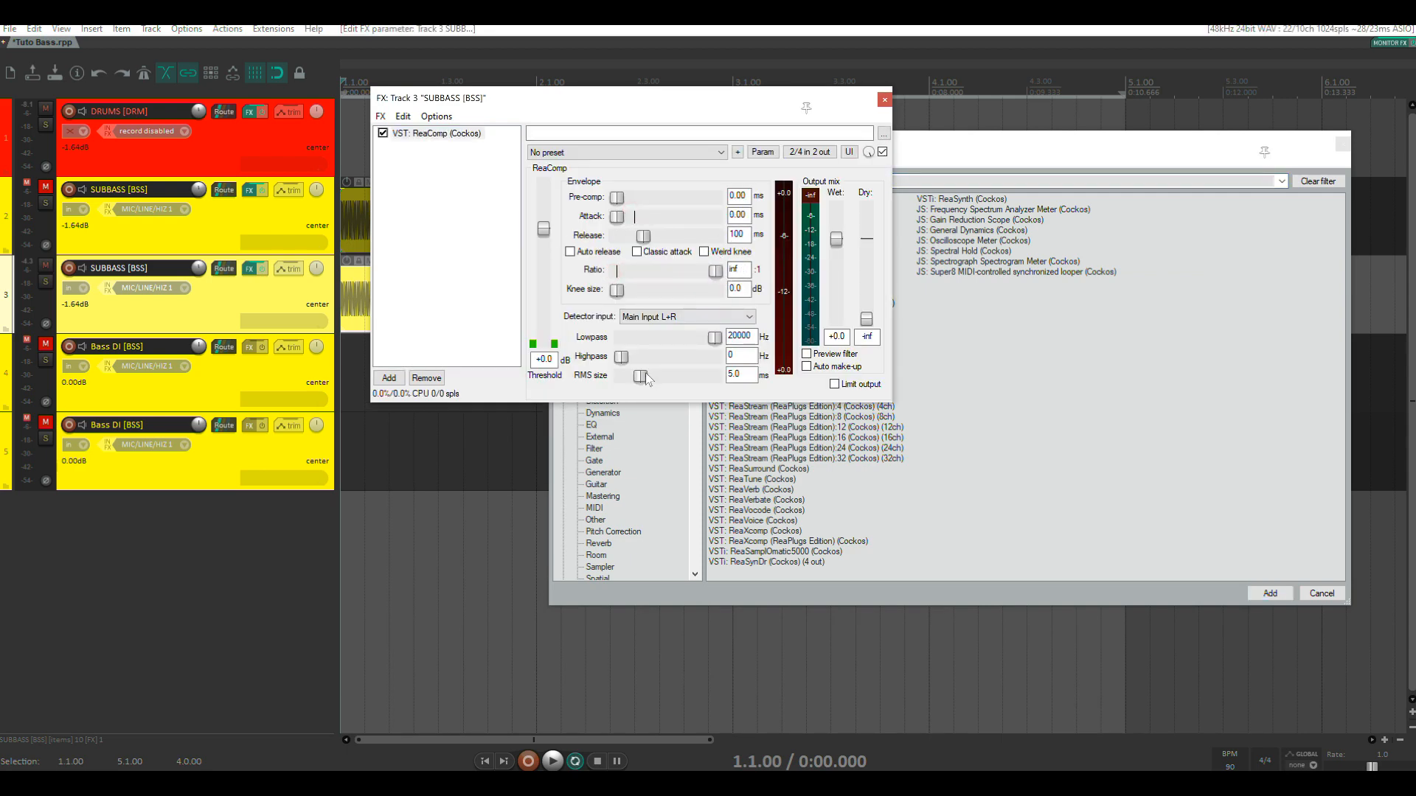
drag(642, 375, 527, 392)
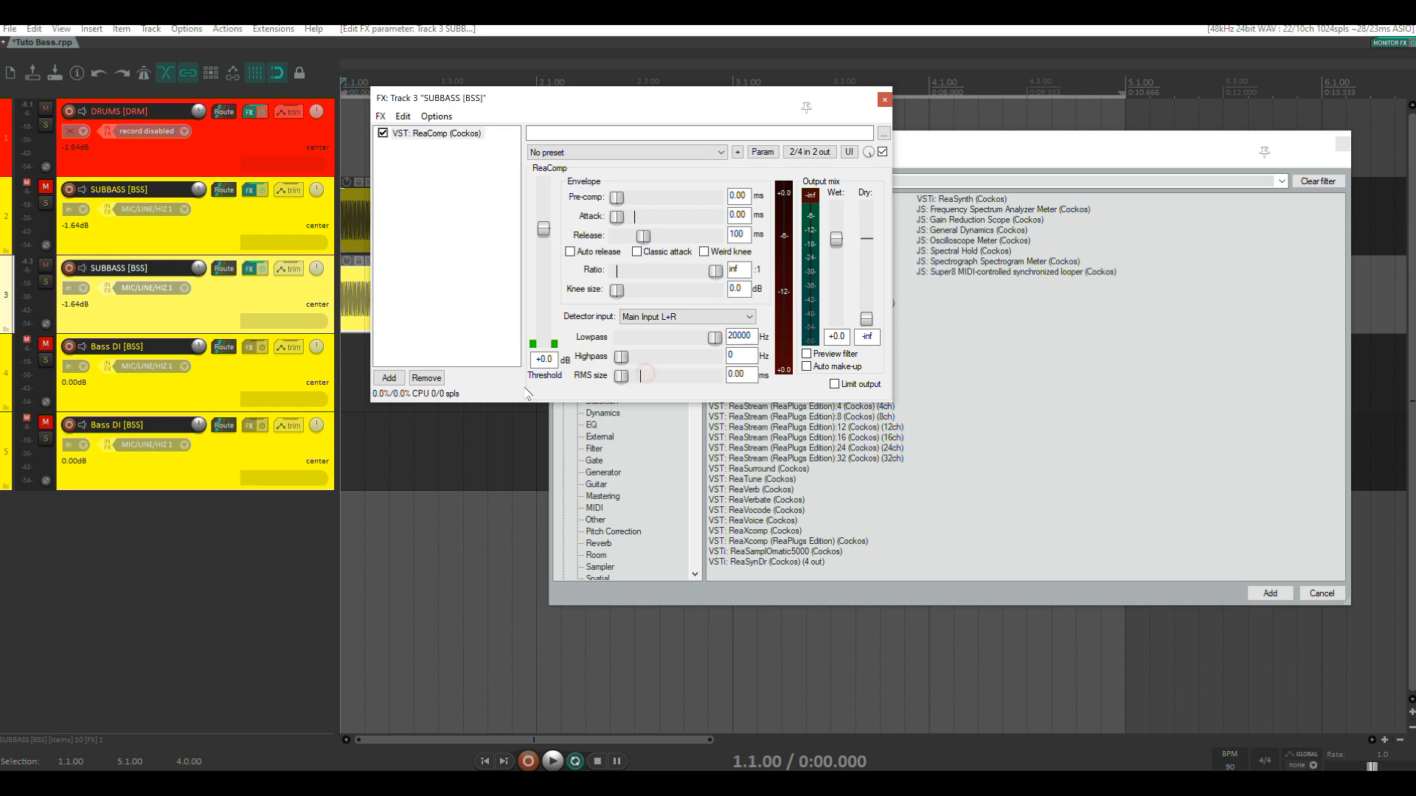
click(742, 235)
text(50)
- Enable auto make-up, set ReaComp's wet output to -4.8 dB and threshold to -15.2 dB, and close the plug-in browser
click(807, 366)
drag(837, 239, 837, 258)
mouse_move(549, 262)
mouse_down()
mouse_move(550, 290)
mouse_move(546, 276)
mouse_up()
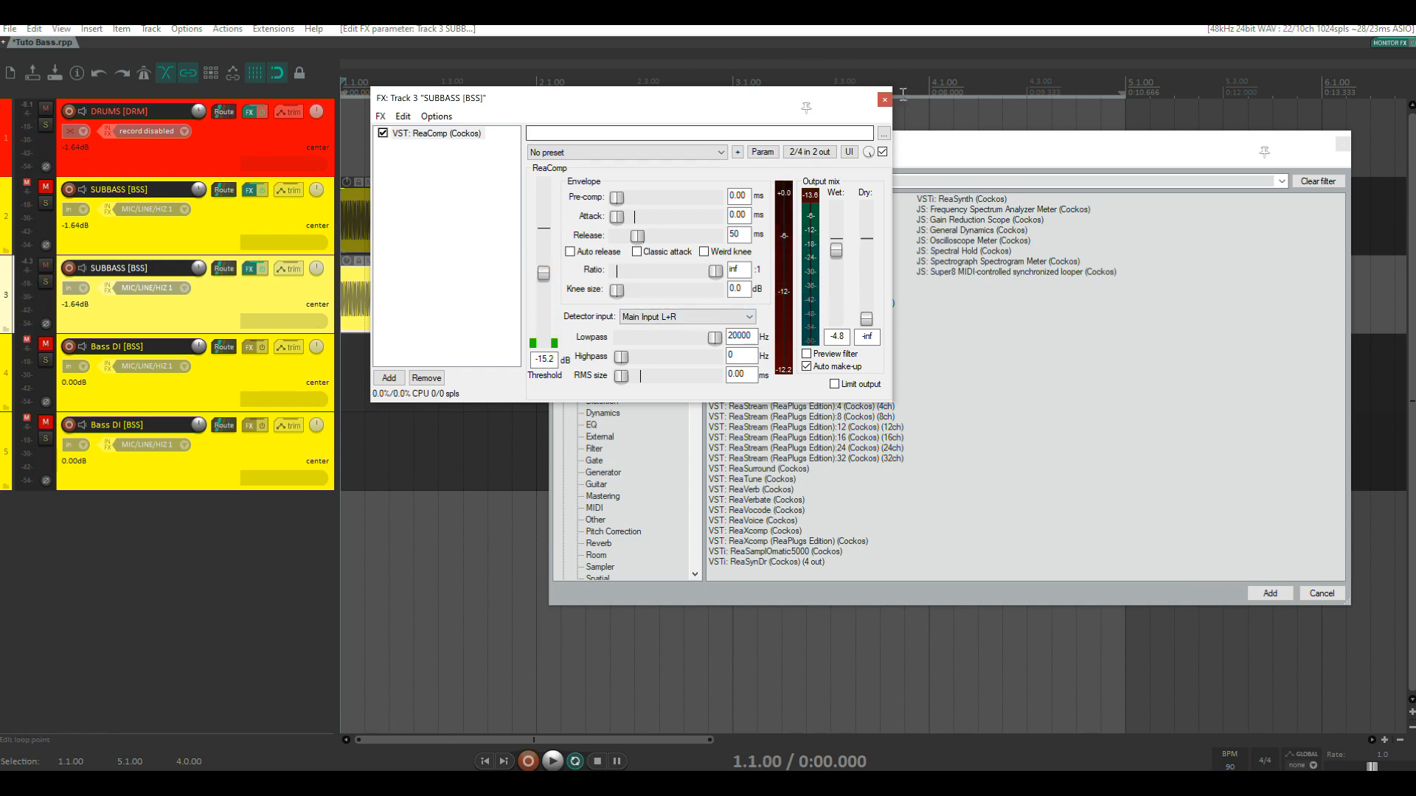
click(1342, 144)
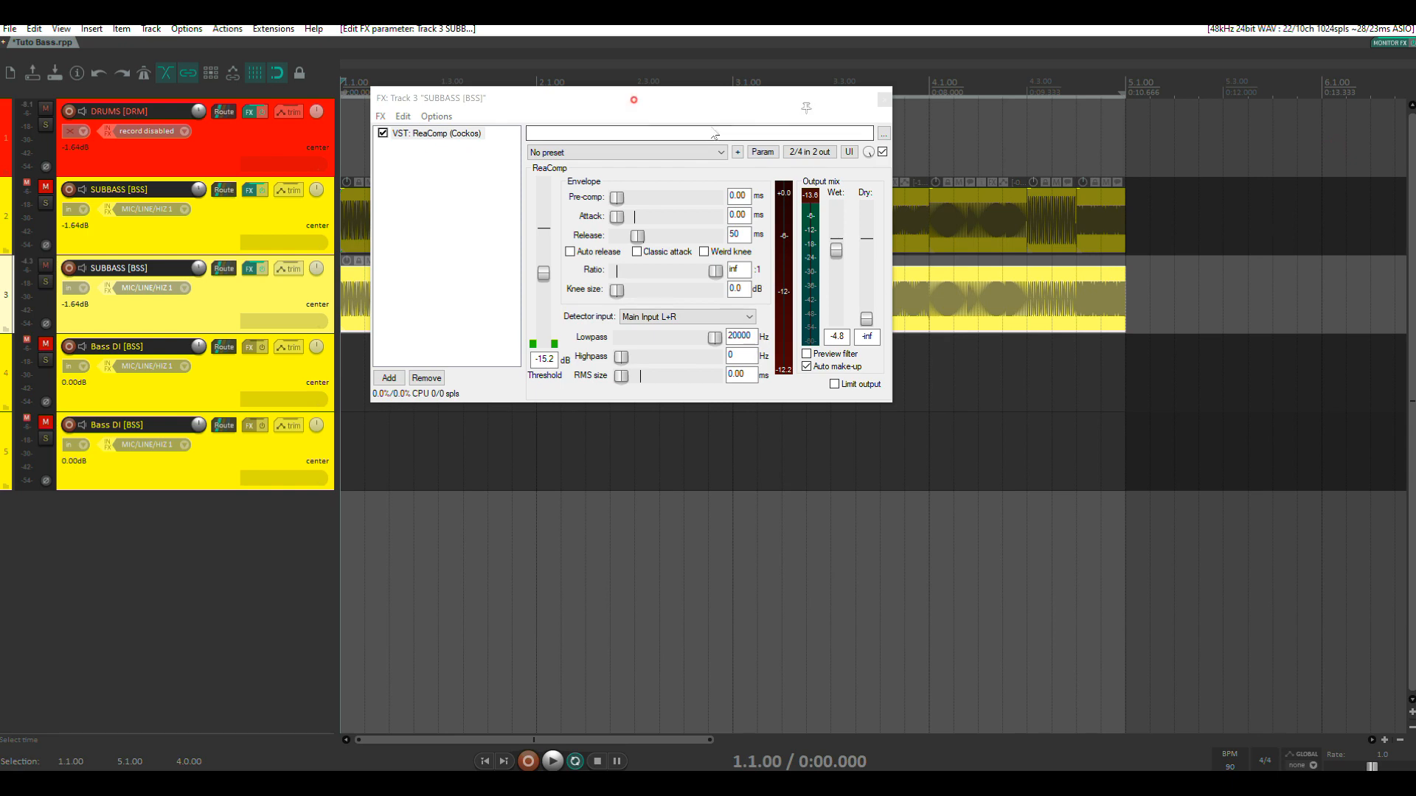
drag(639, 103, 791, 223)
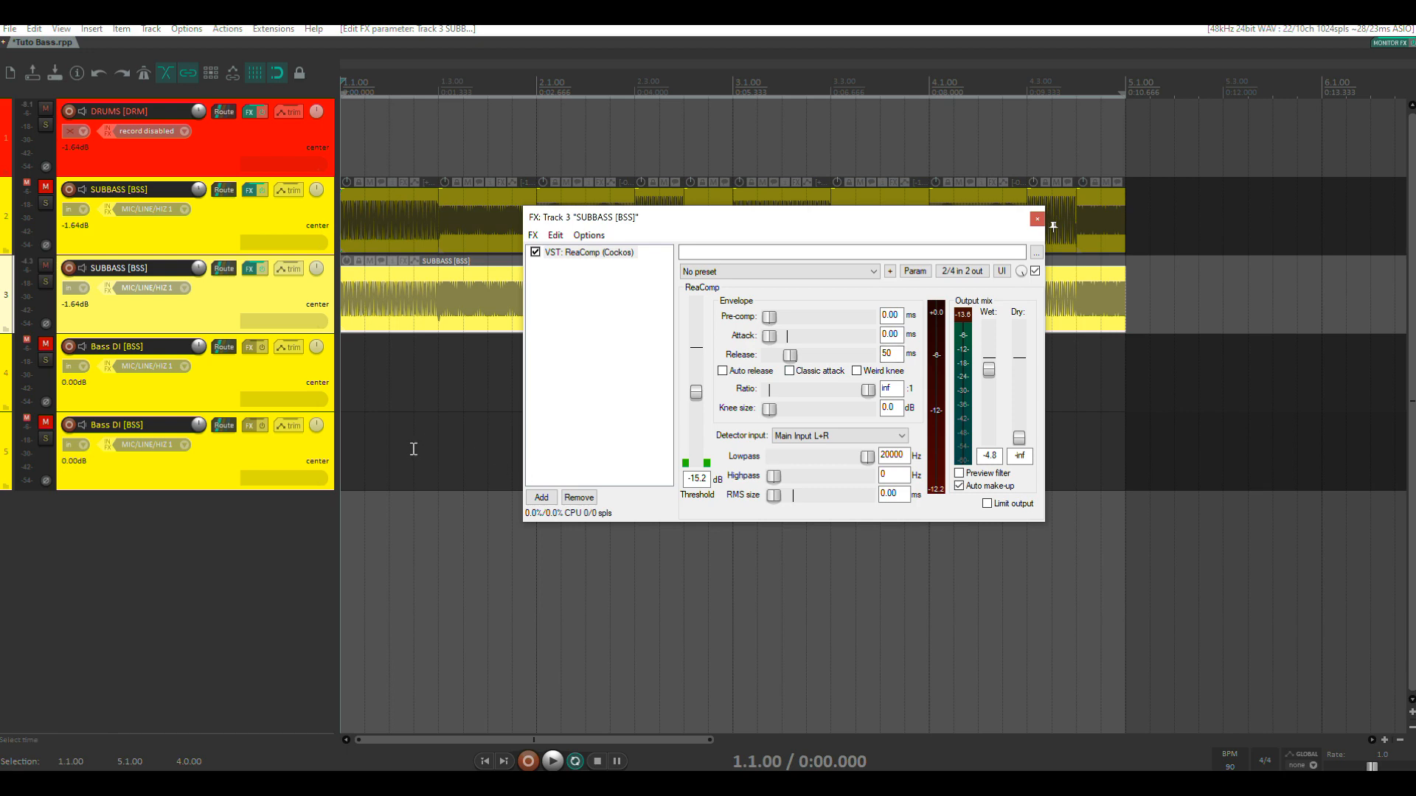
- Play the compressed SUBBASS with the drums and check ReaComp's gain reduction meter
key(space)
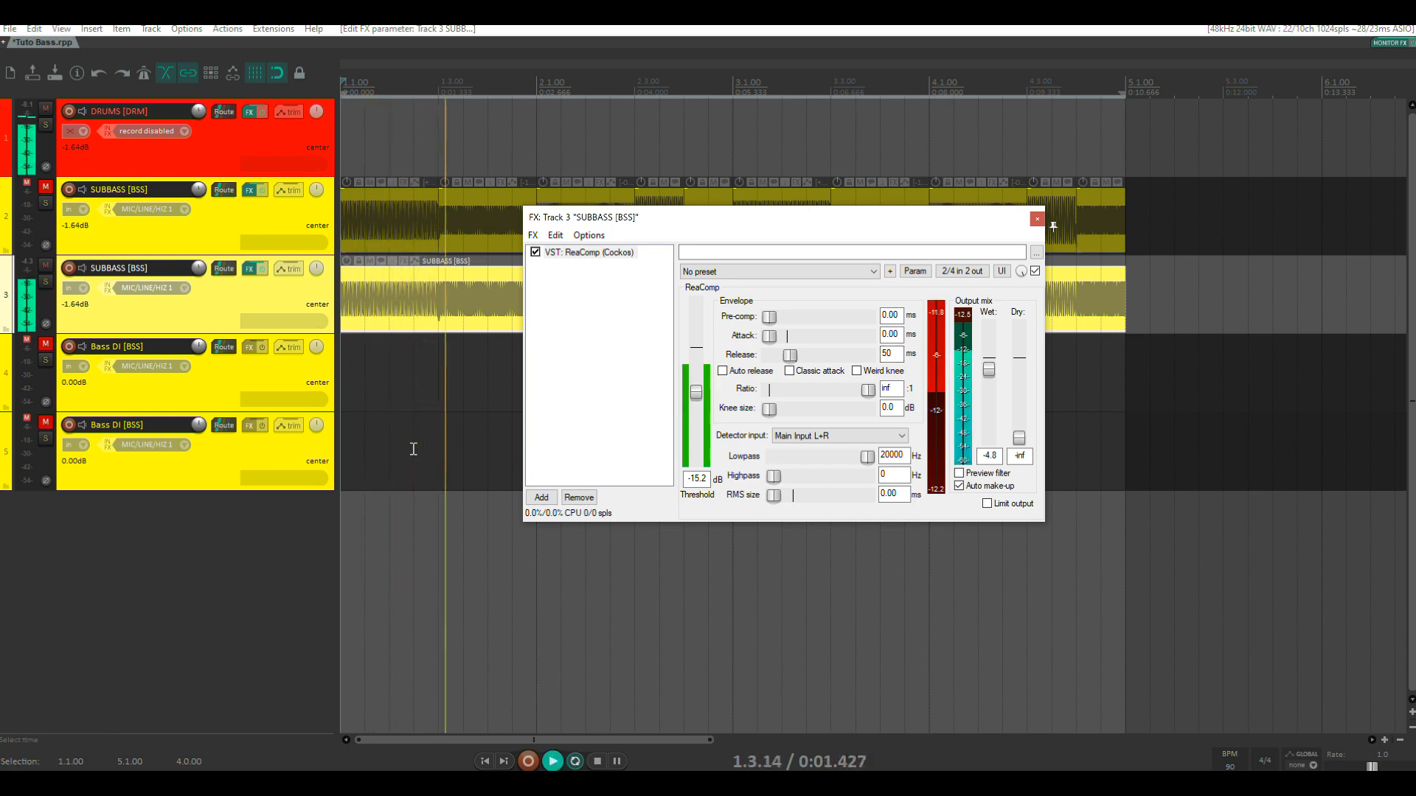
key(space)
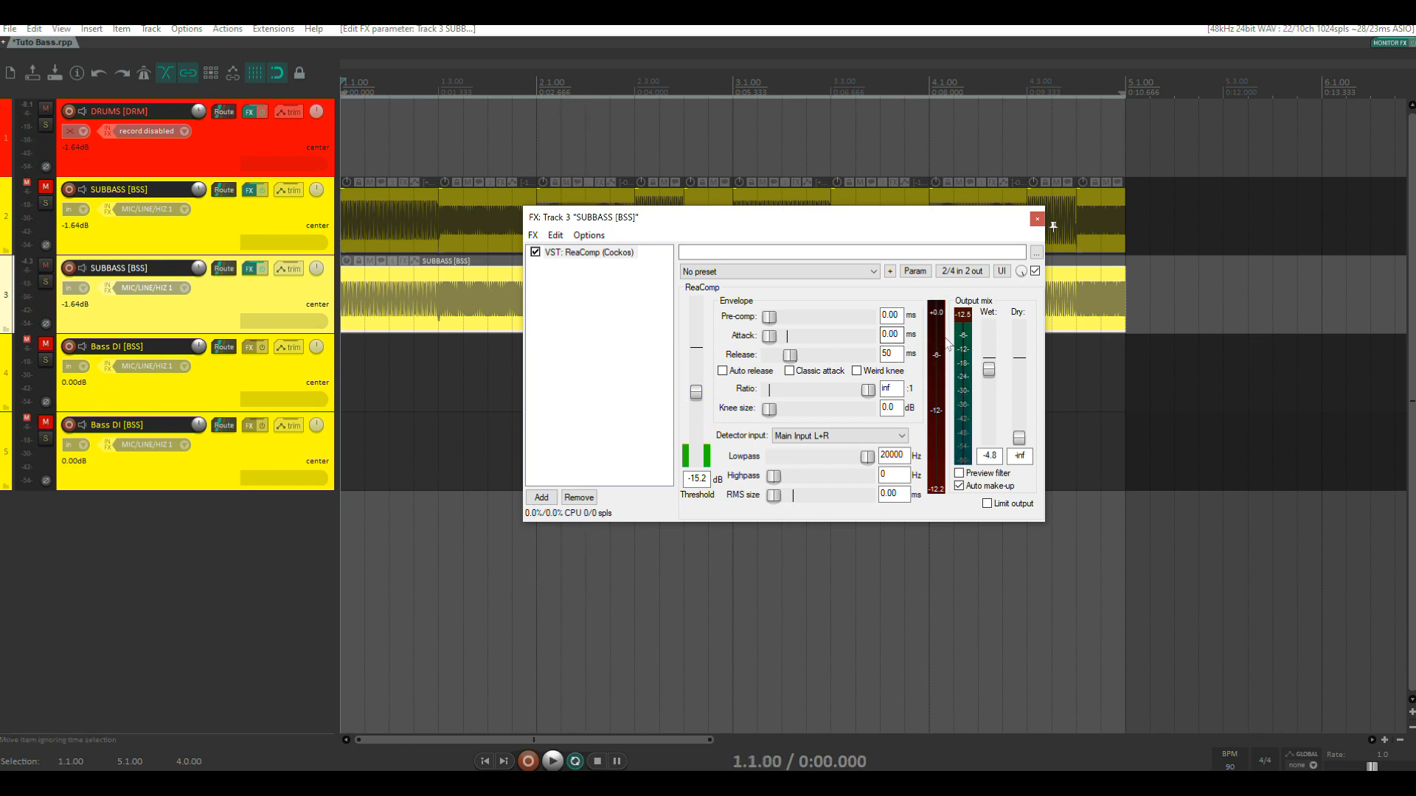
click(937, 367)
- Switch to the browser to view the Wikipedia equal-loudness contour chart, and return to REAPER
click(517, 784)
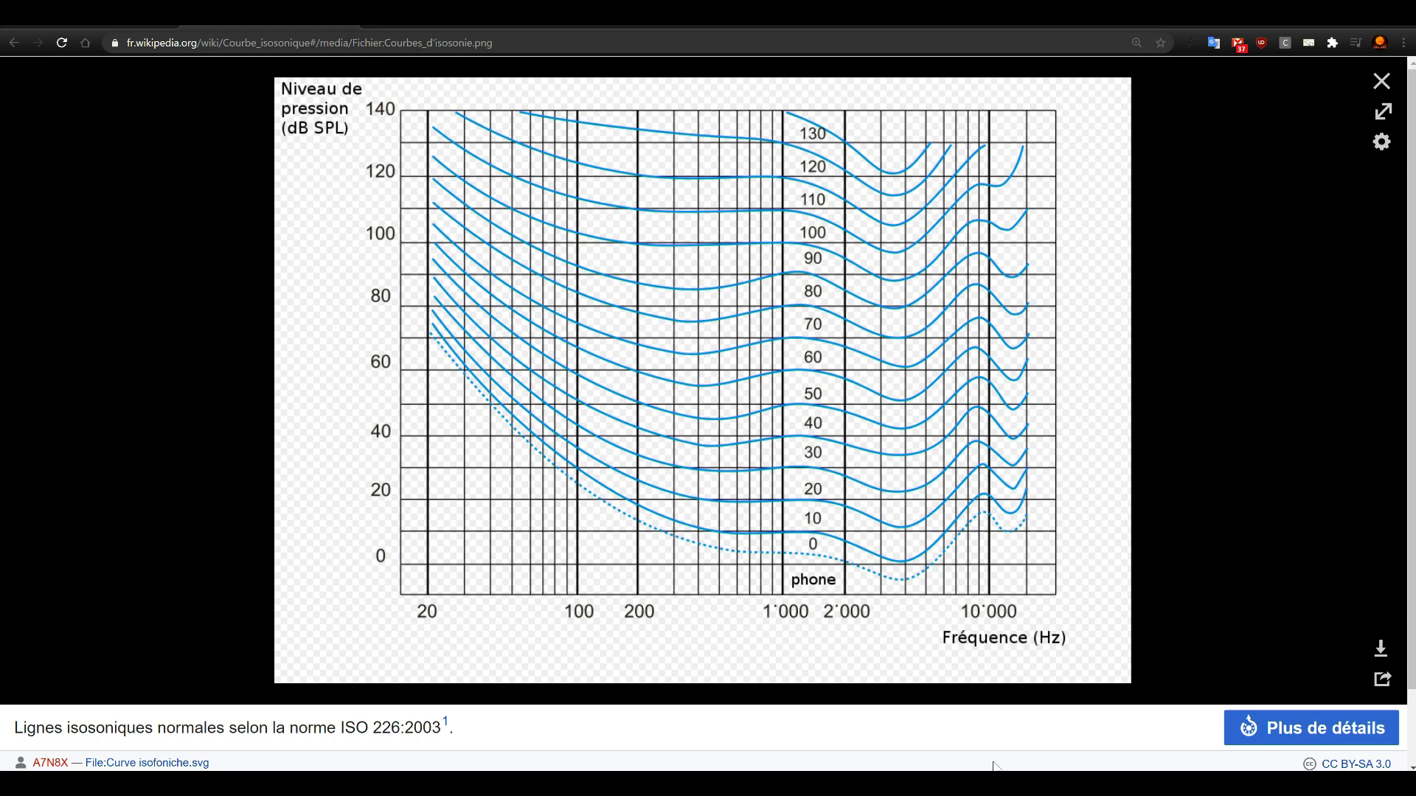
click(915, 783)
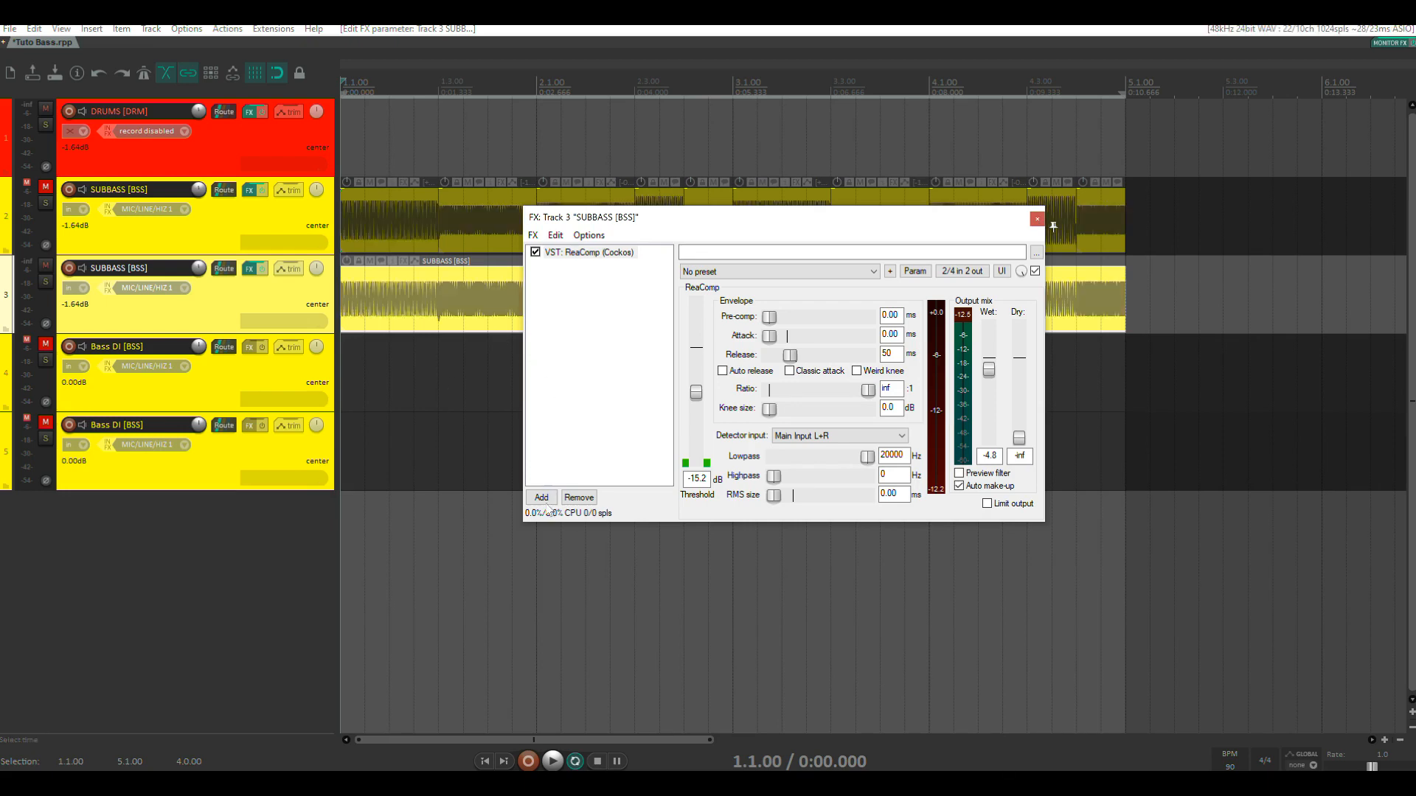
- Add ReaEQ (Cockos) to the duplicated SUBBASS track and place it before ReaComp in the effects chain
click(542, 497)
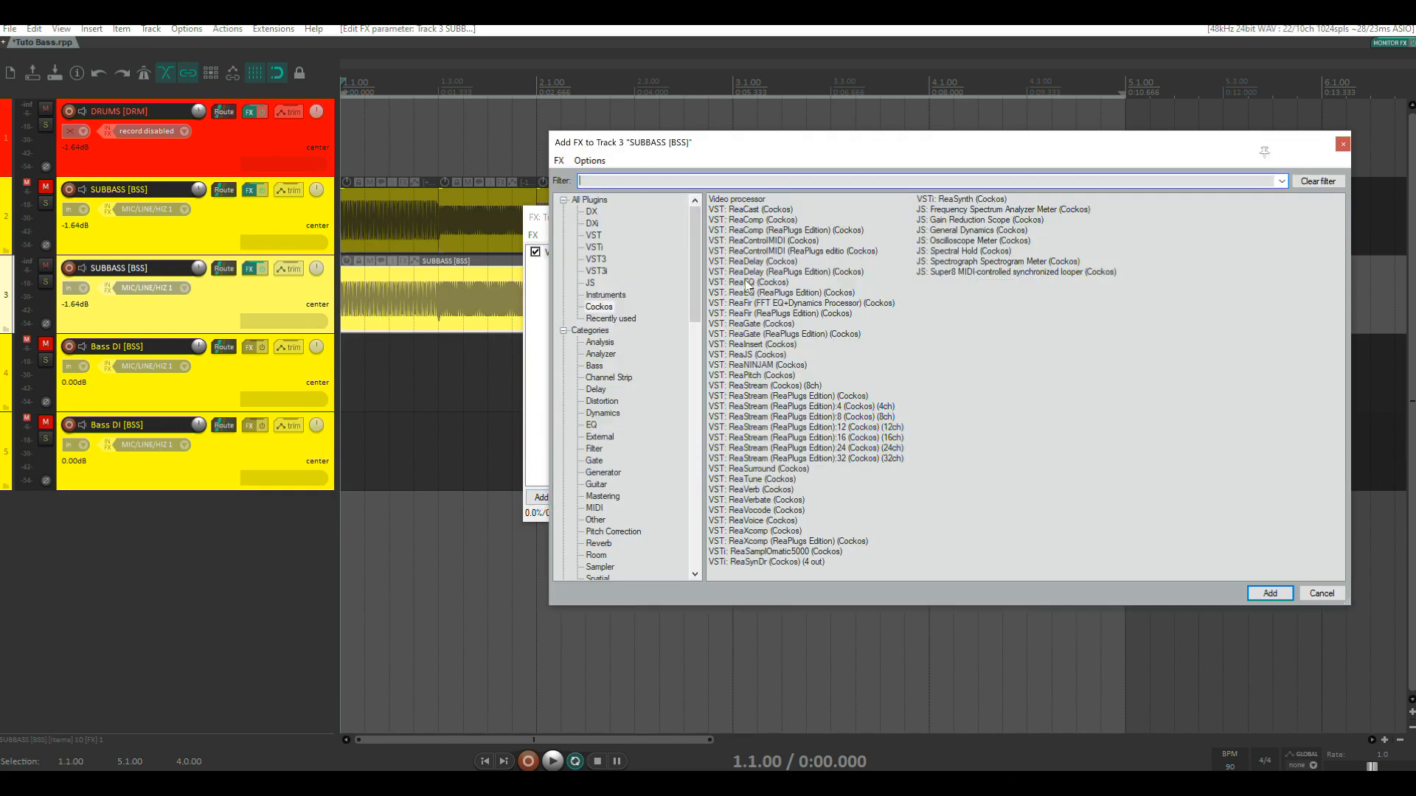
double_click(749, 286)
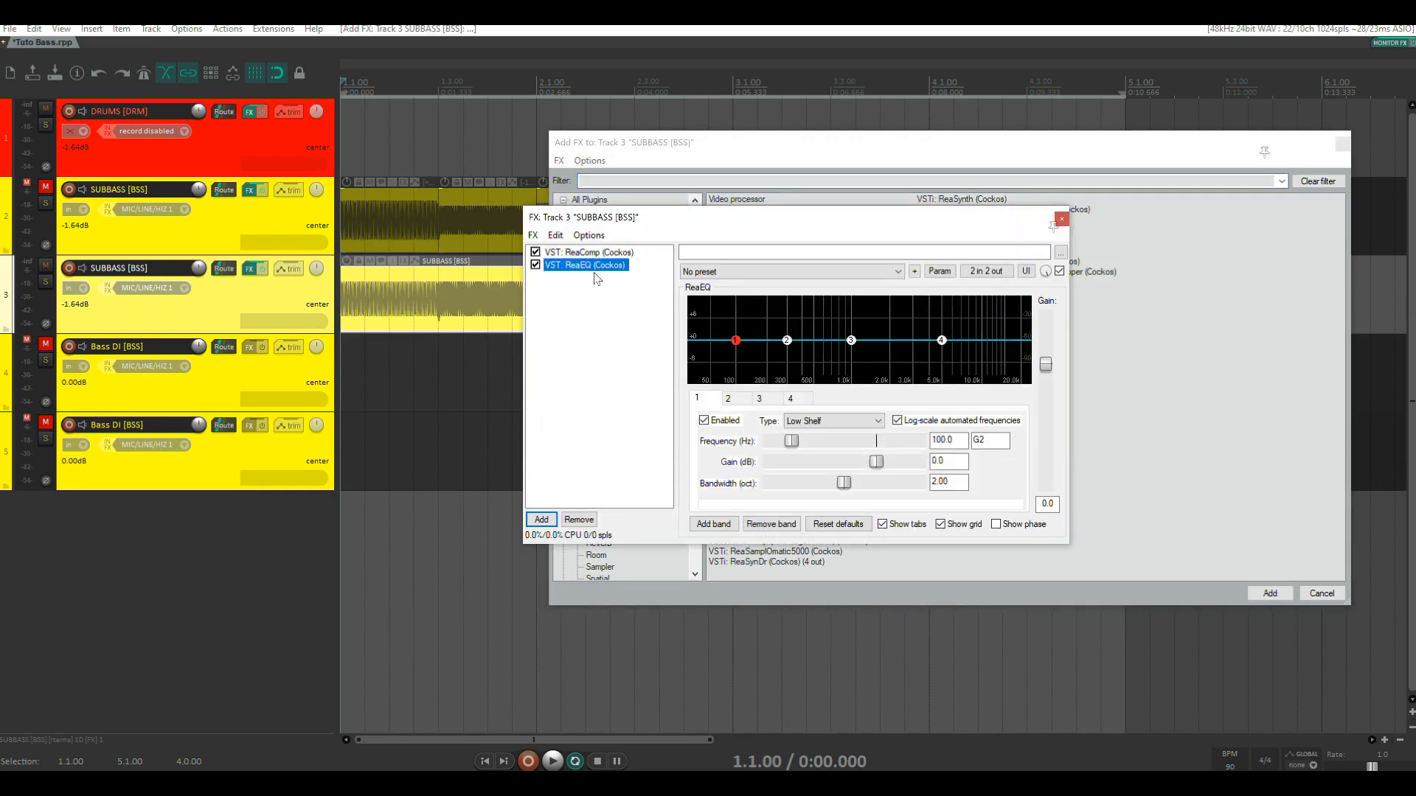
drag(583, 270, 581, 254)
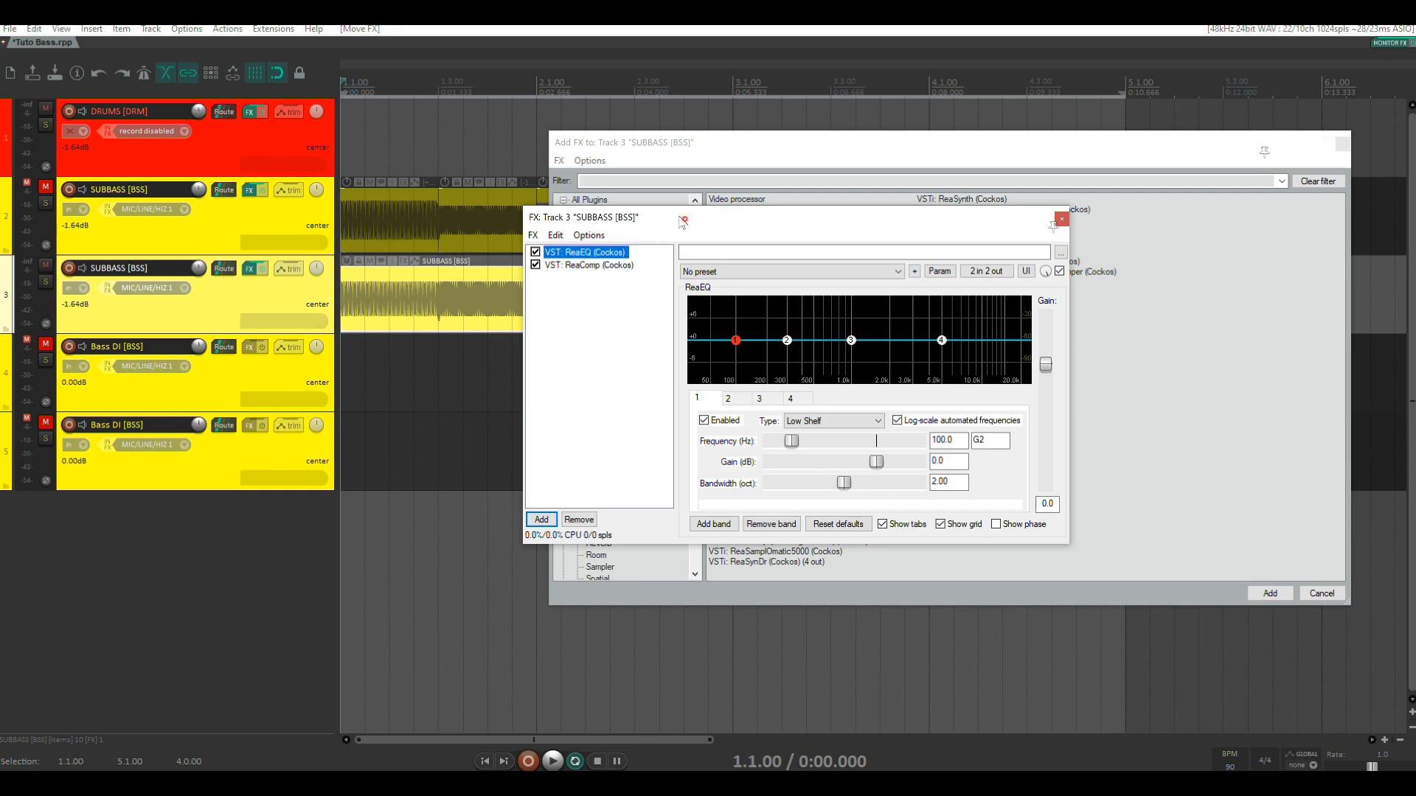
- Enlarge the ReaEQ window, set band 1 to type Band at 88.2 Hz with -2.4 dB gain, and hide the band tabs
drag(686, 221, 484, 145)
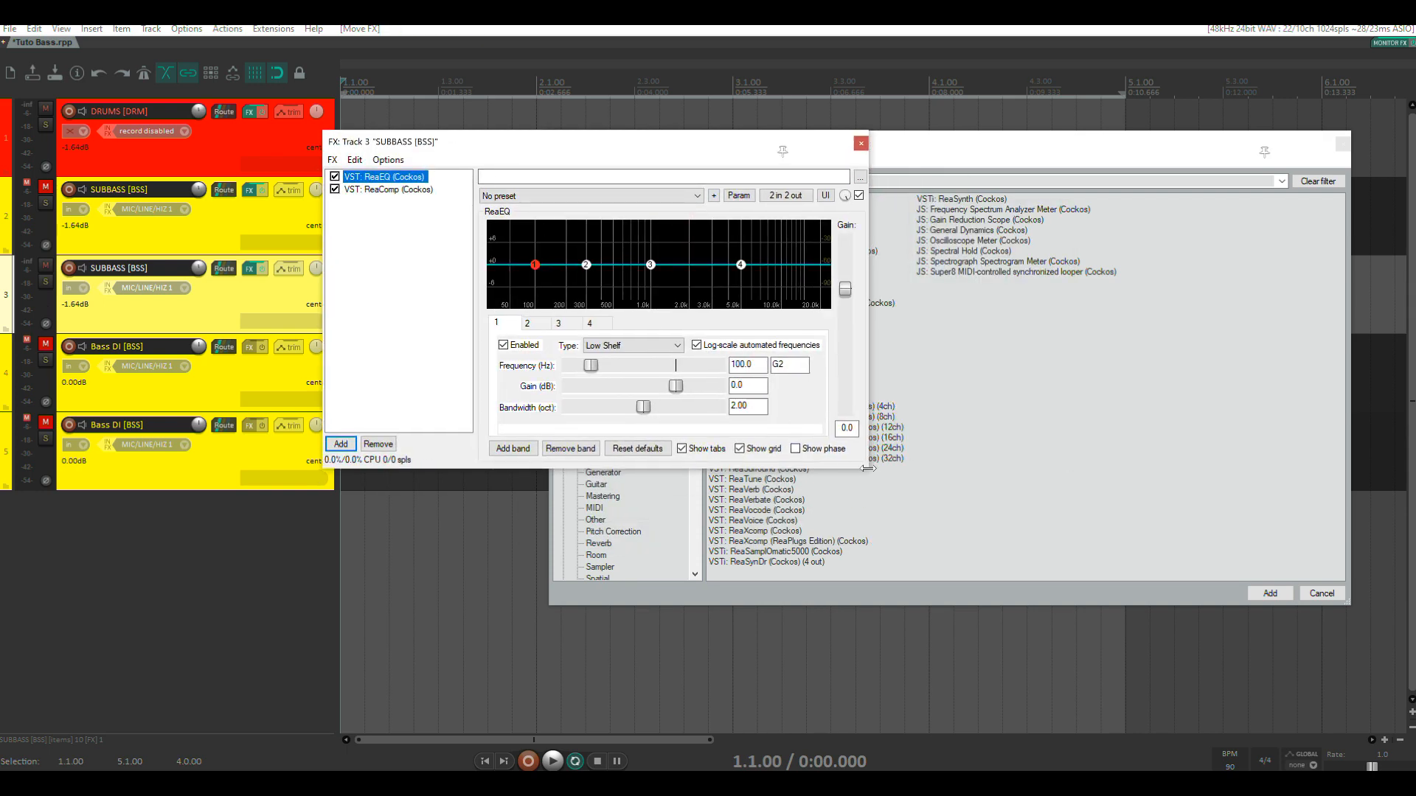
drag(871, 472, 1126, 677)
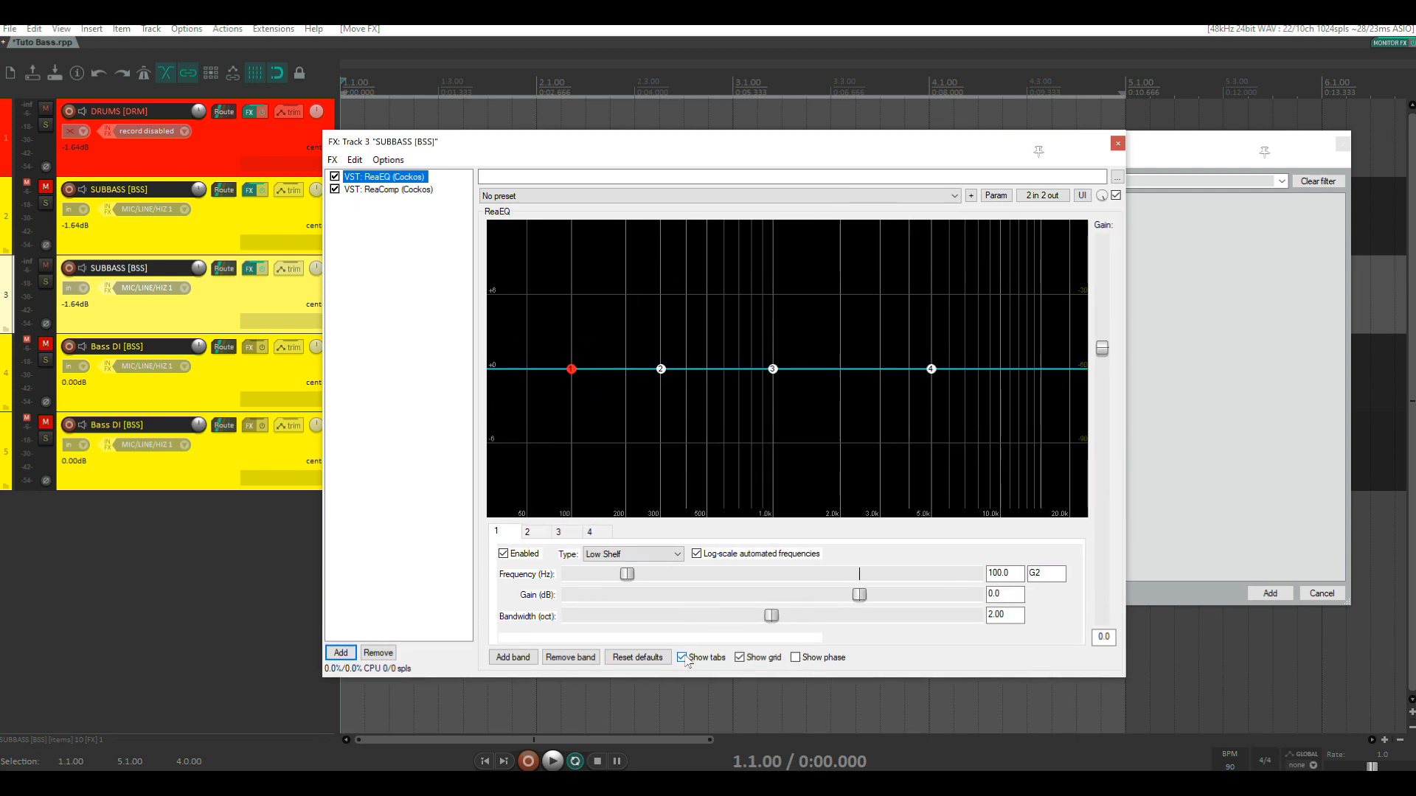
drag(572, 368, 549, 410)
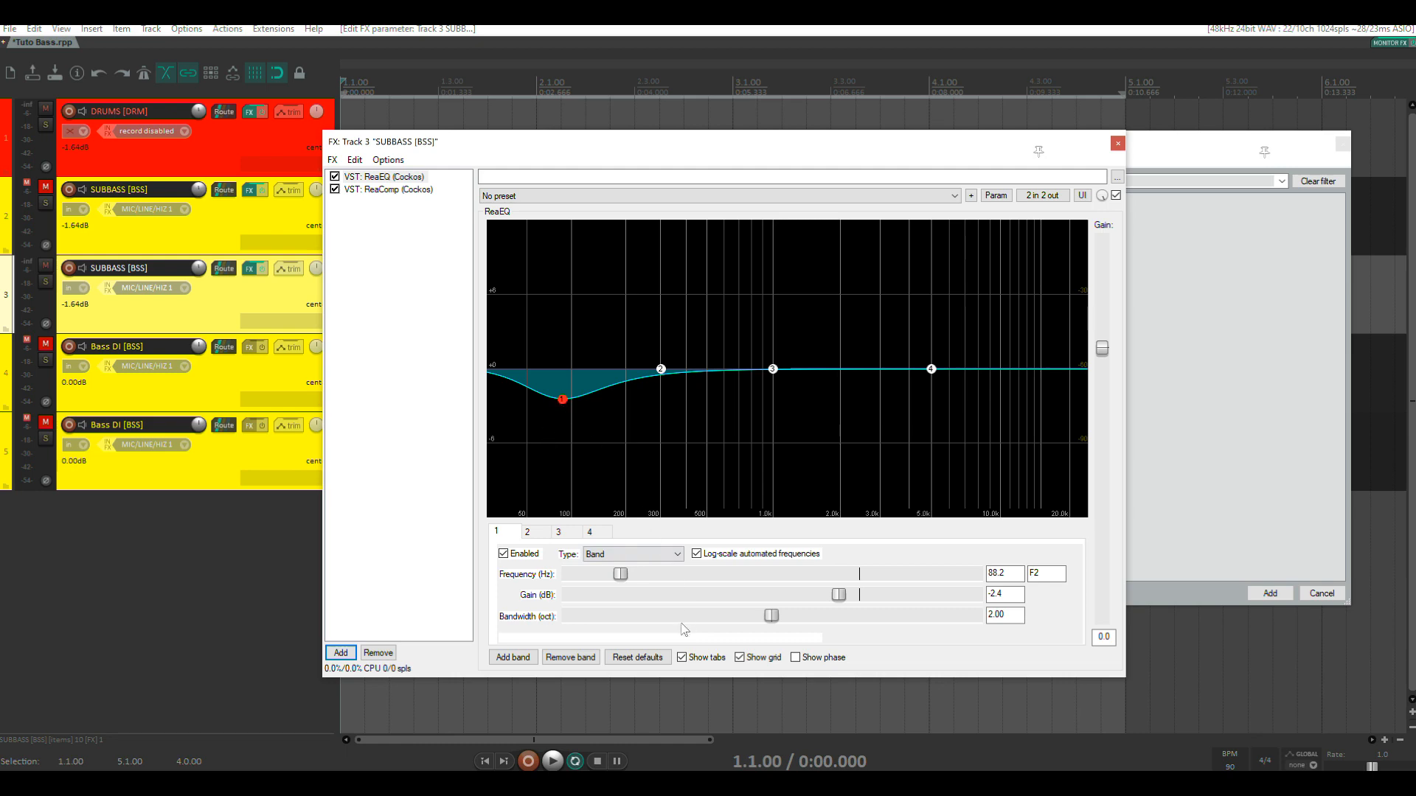
click(681, 657)
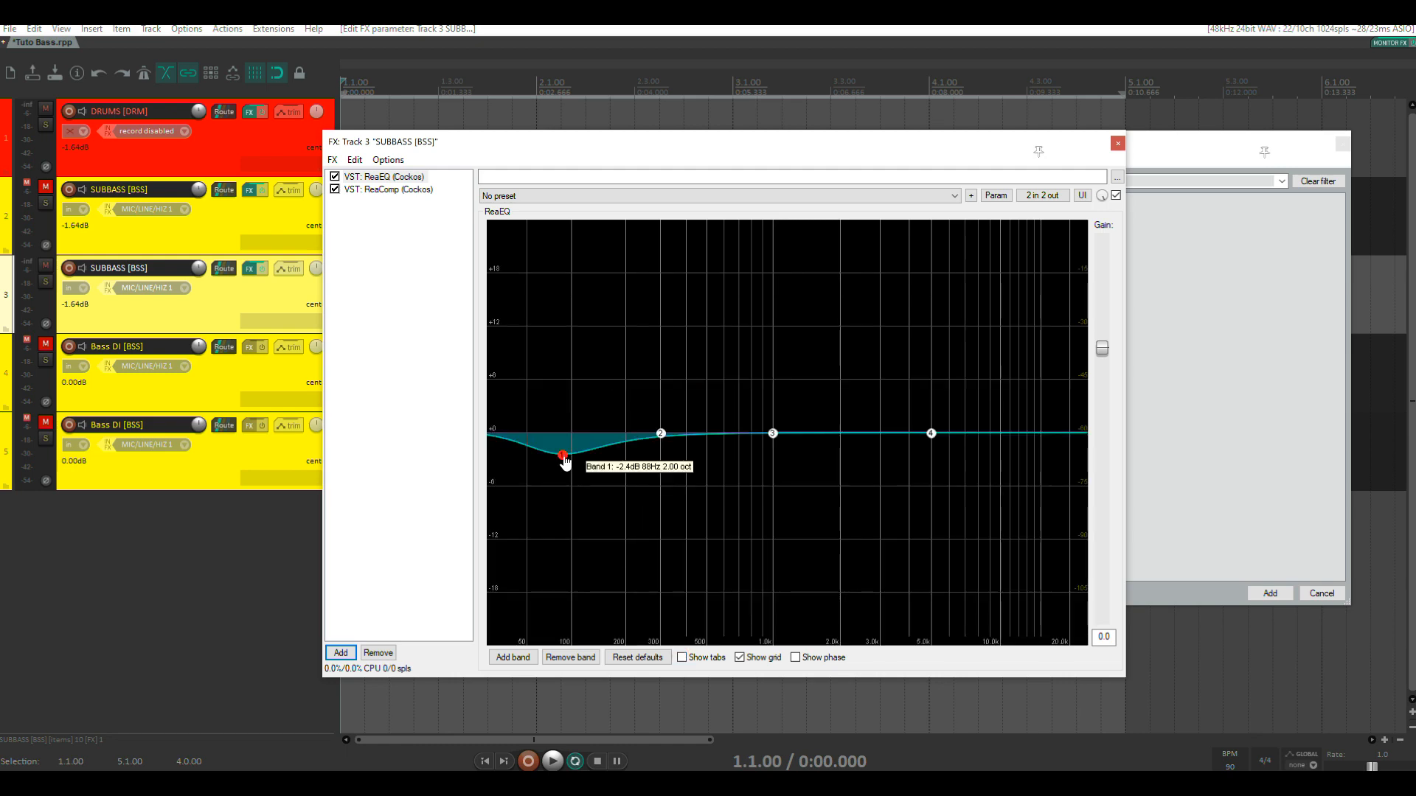
- Move ReaEQ band 1 to about -22 dB below 50 Hz, narrow its bandwidth, and compare the curve with the browser's equal-loudness chart
drag(568, 466, 501, 633)
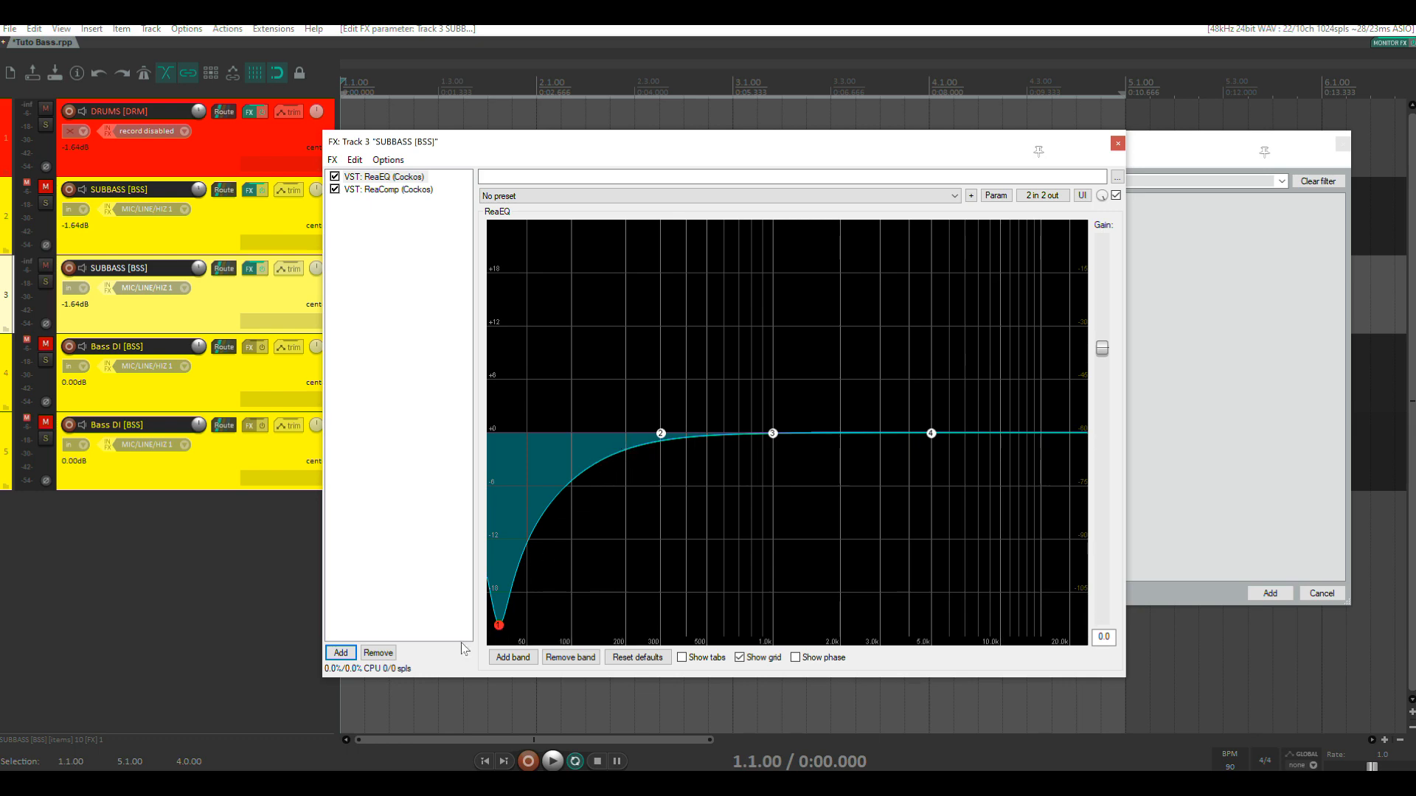
scroll(503, 635, down, 6)
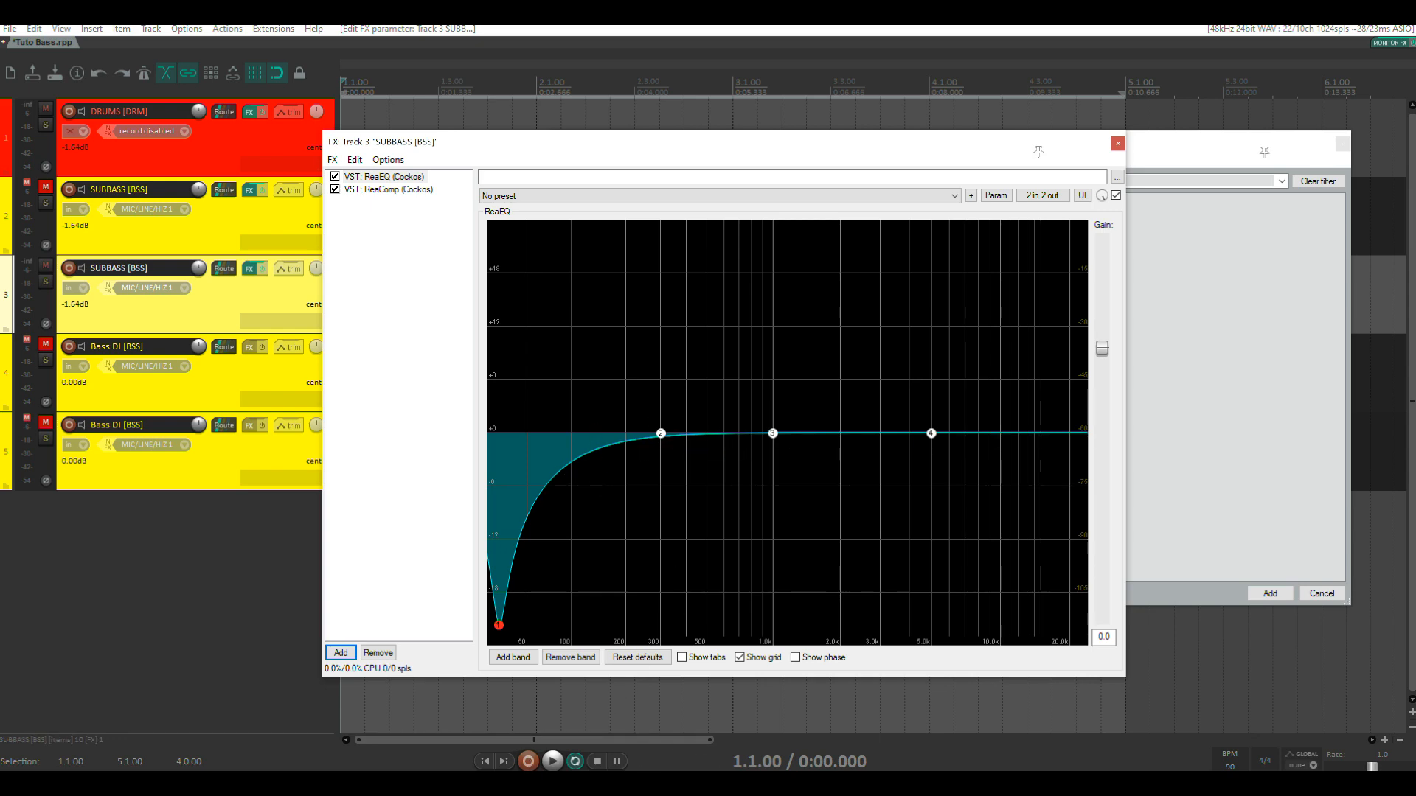
click(520, 783)
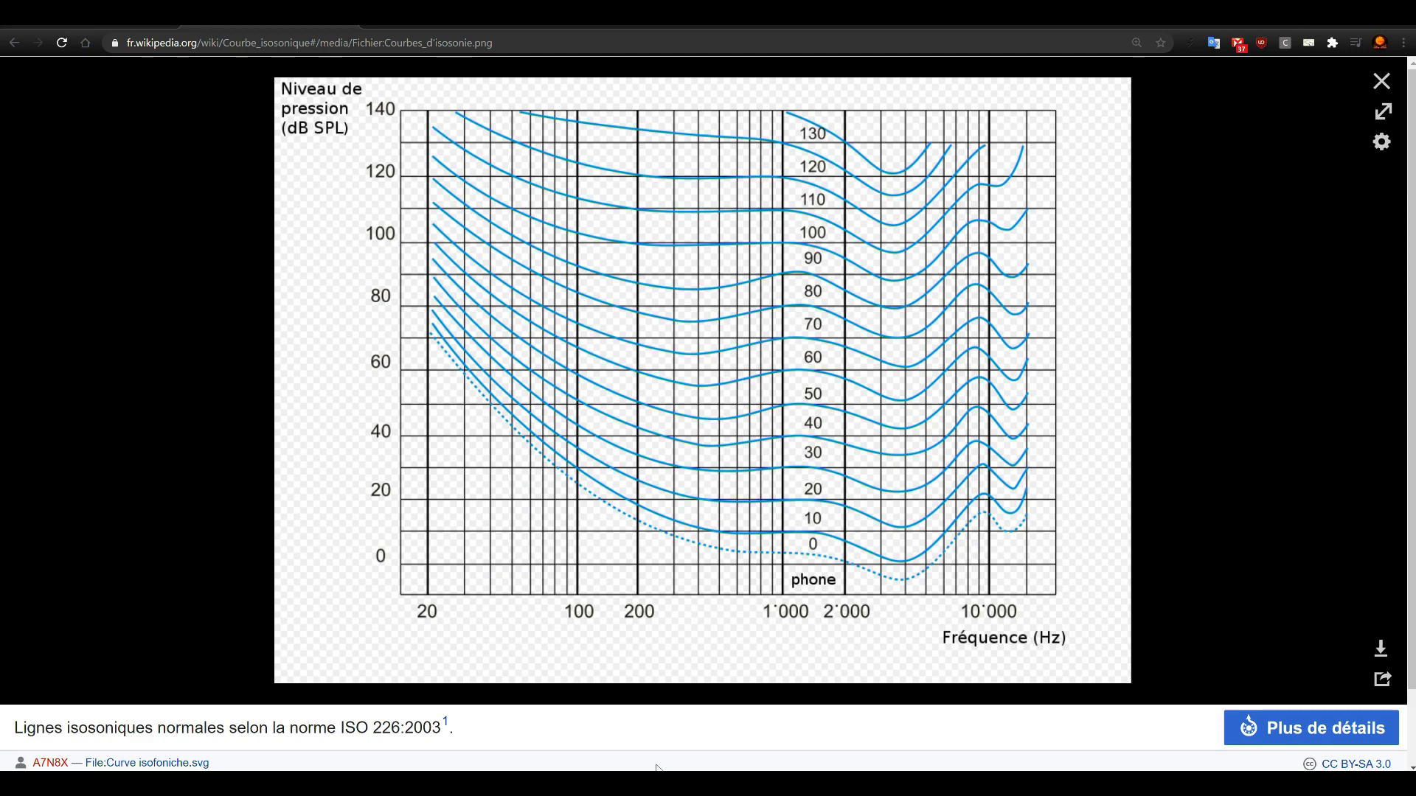
click(995, 781)
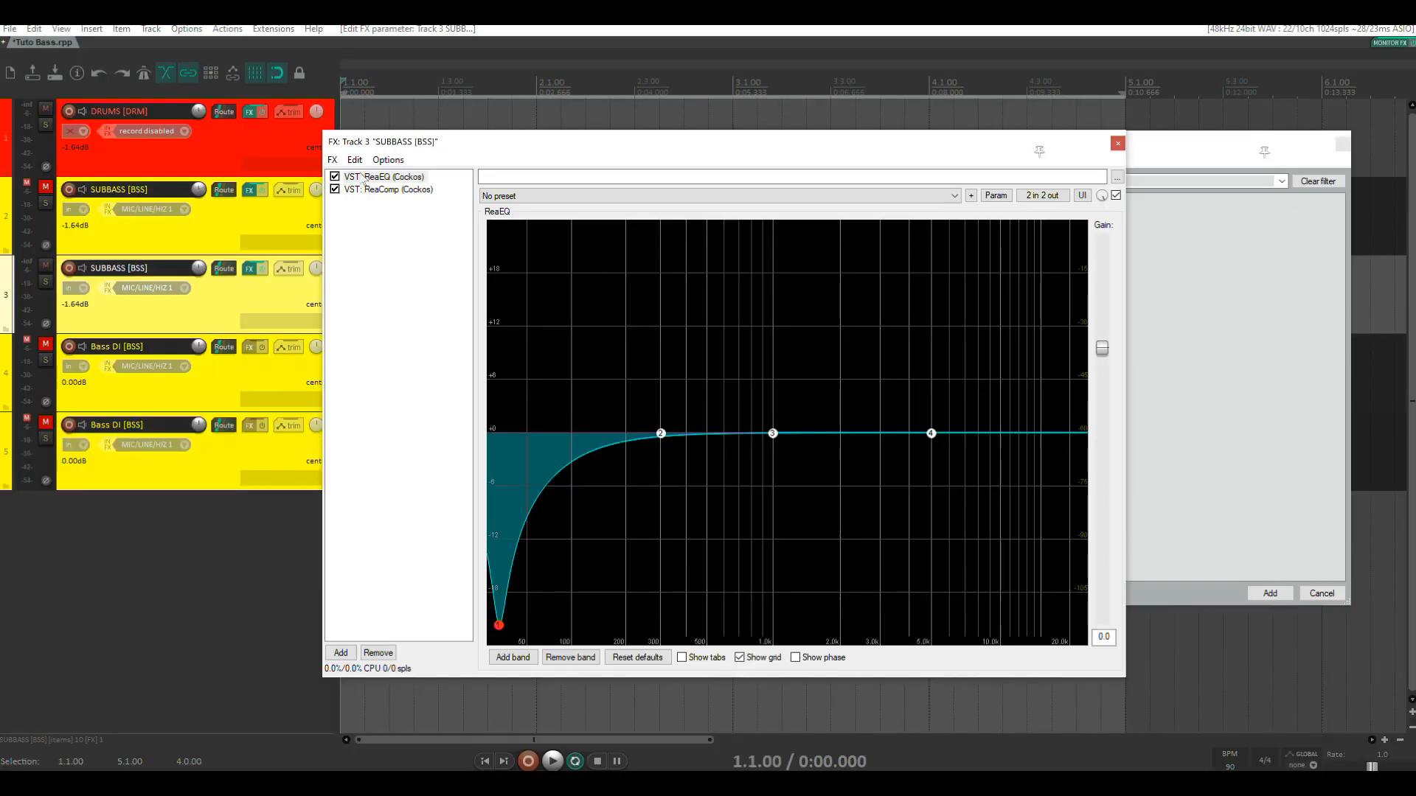
- Expand ReaEQ's pin connector to four channels and reroute its two outputs from channels 1/2 to channels 3/4
drag(472, 147, 525, 128)
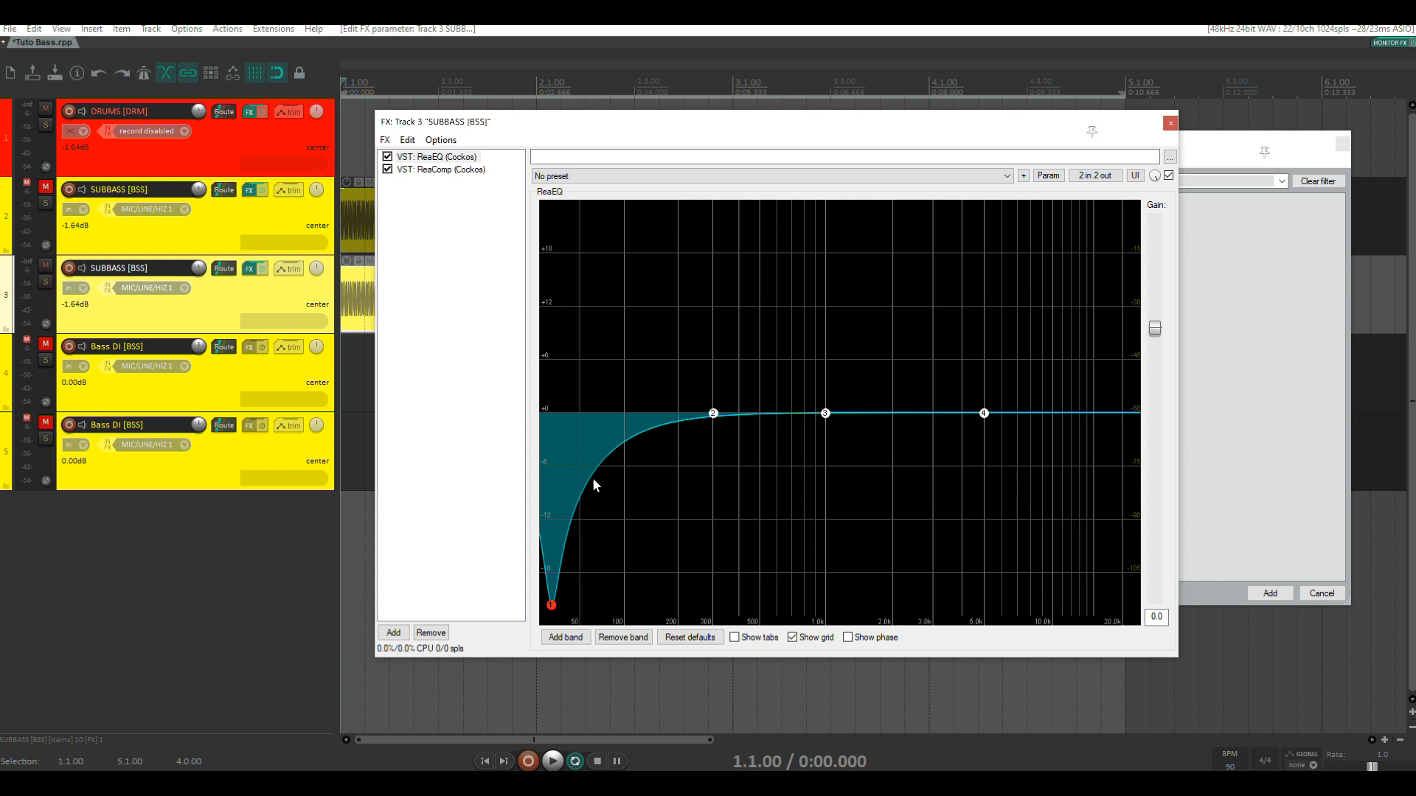
click(1095, 175)
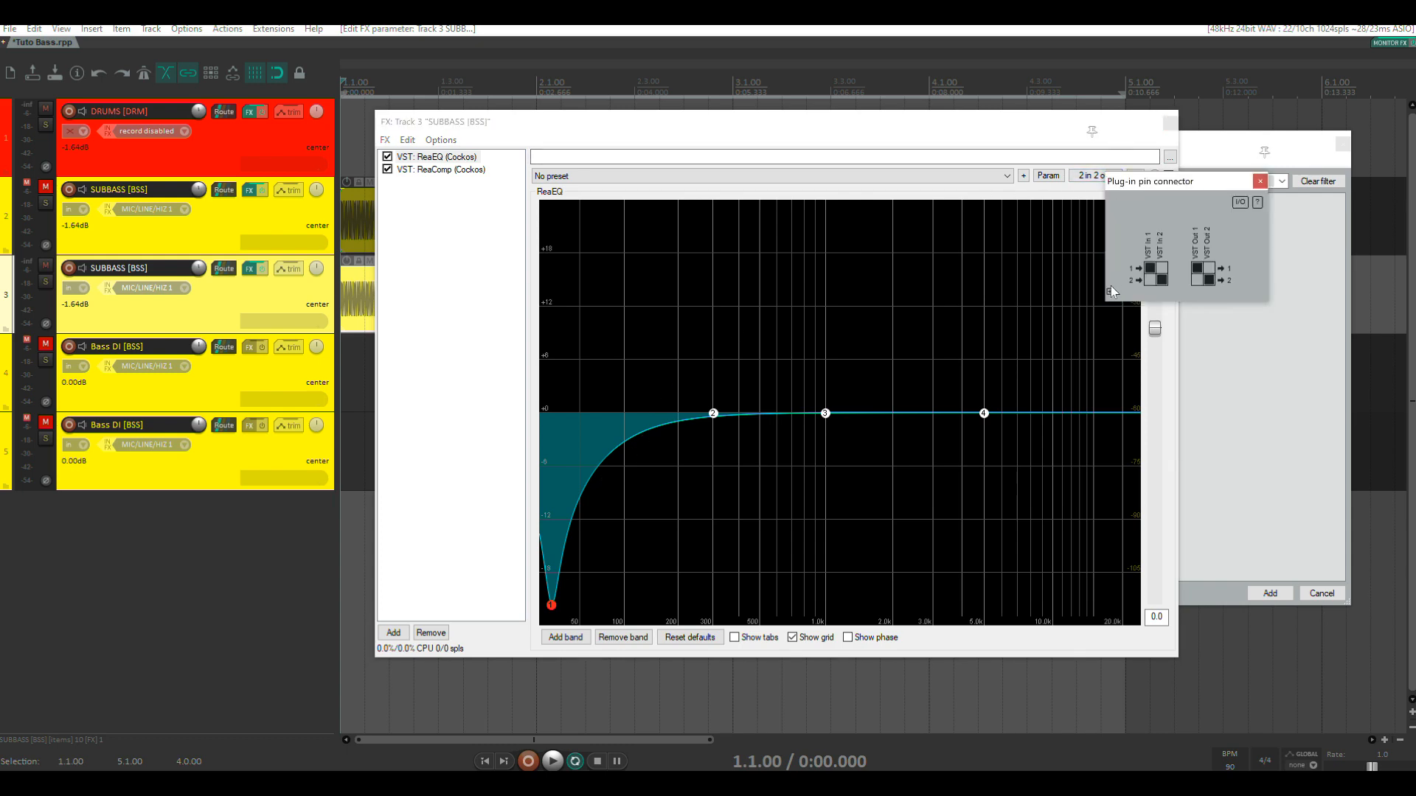
click(1110, 290)
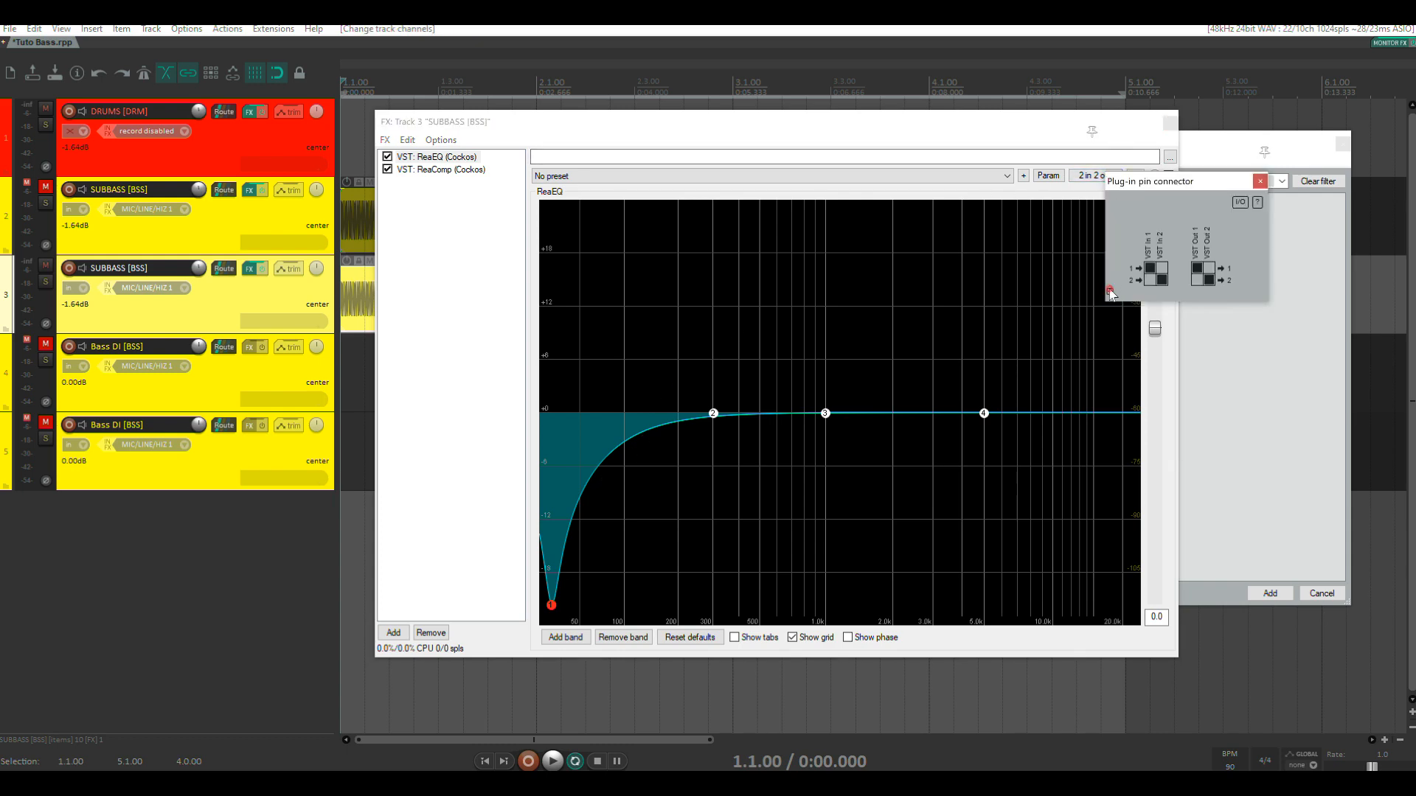
click(1197, 268)
click(1208, 280)
click(1197, 292)
click(1209, 304)
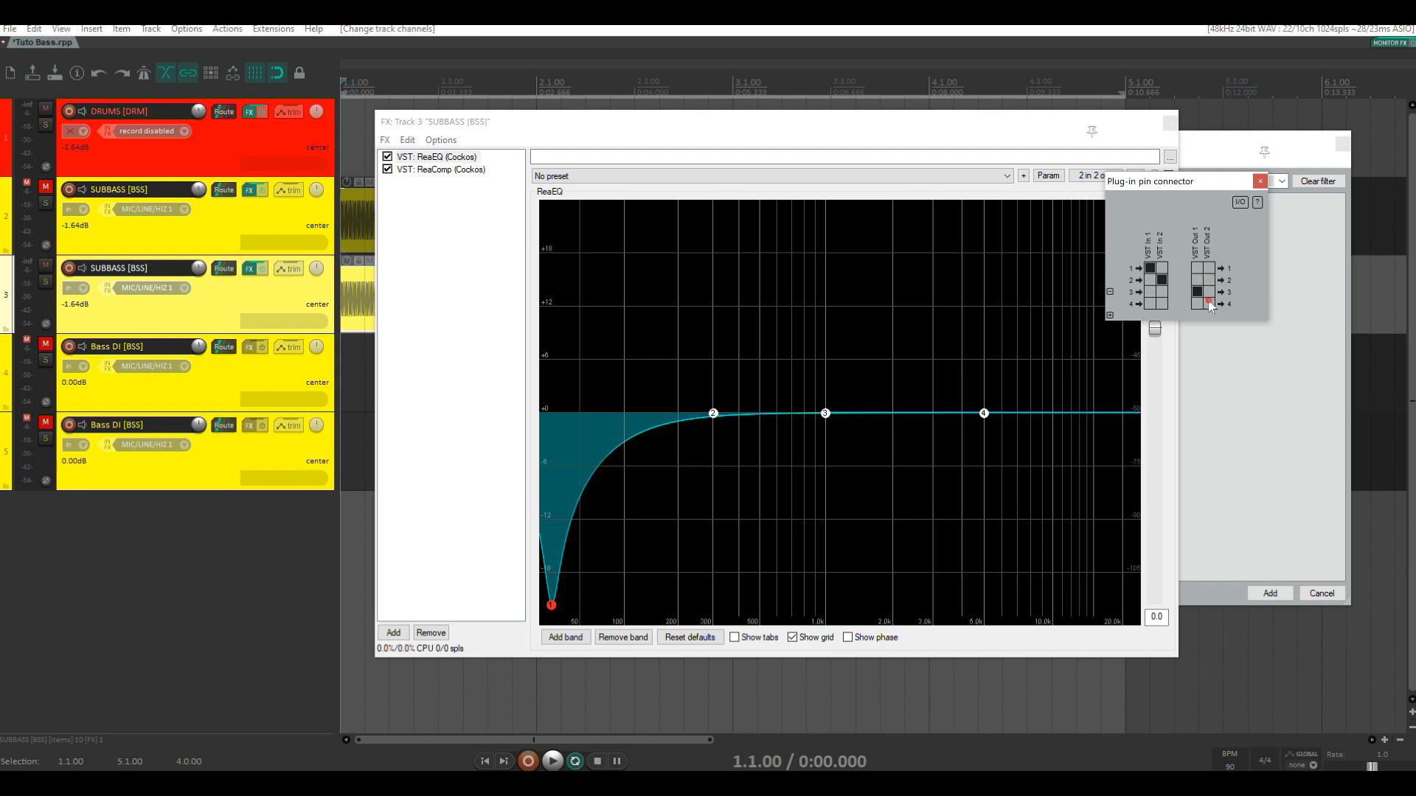
click(1260, 181)
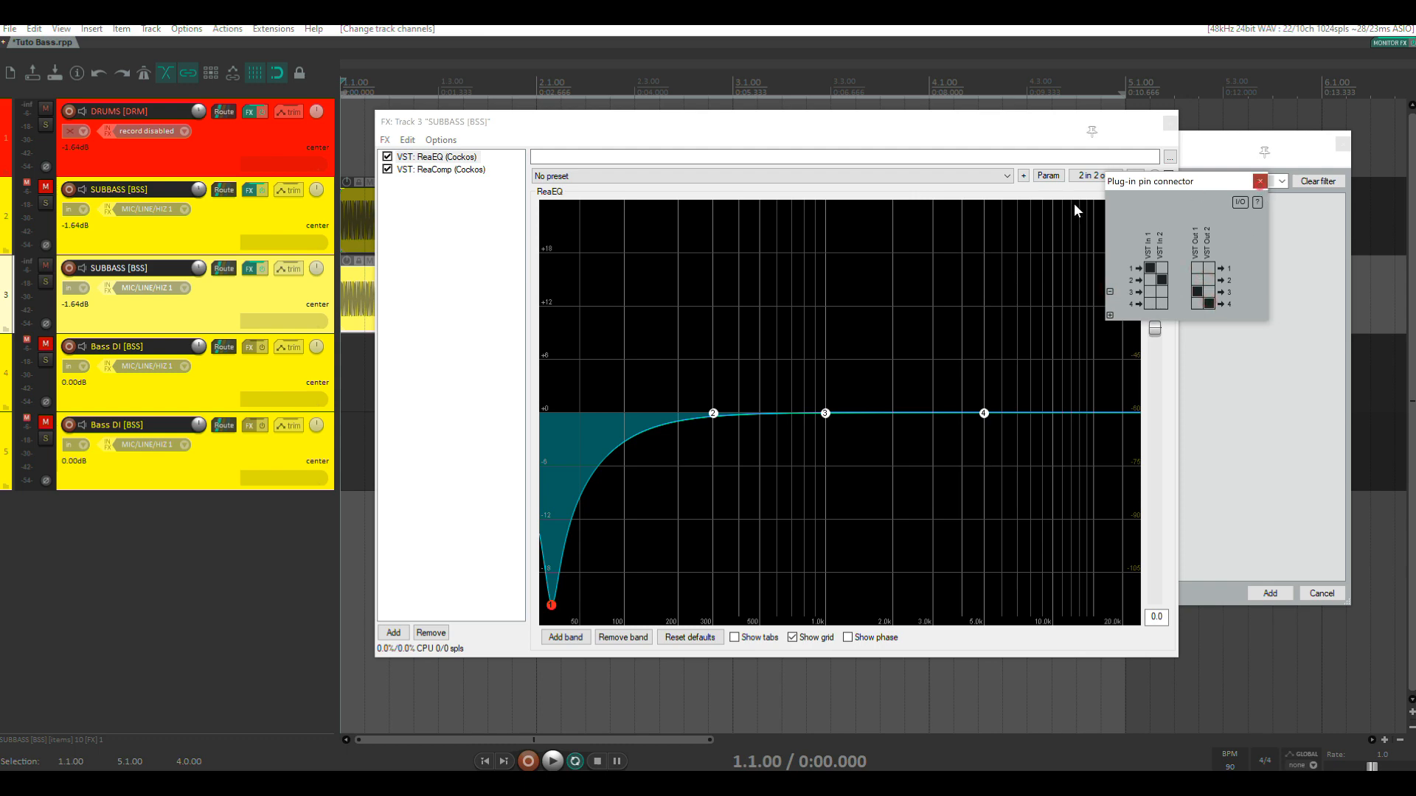
- Bypass ReaComp and play the loop while switching ReaEQ off and on to compare the sound
click(387, 169)
drag(463, 121, 599, 134)
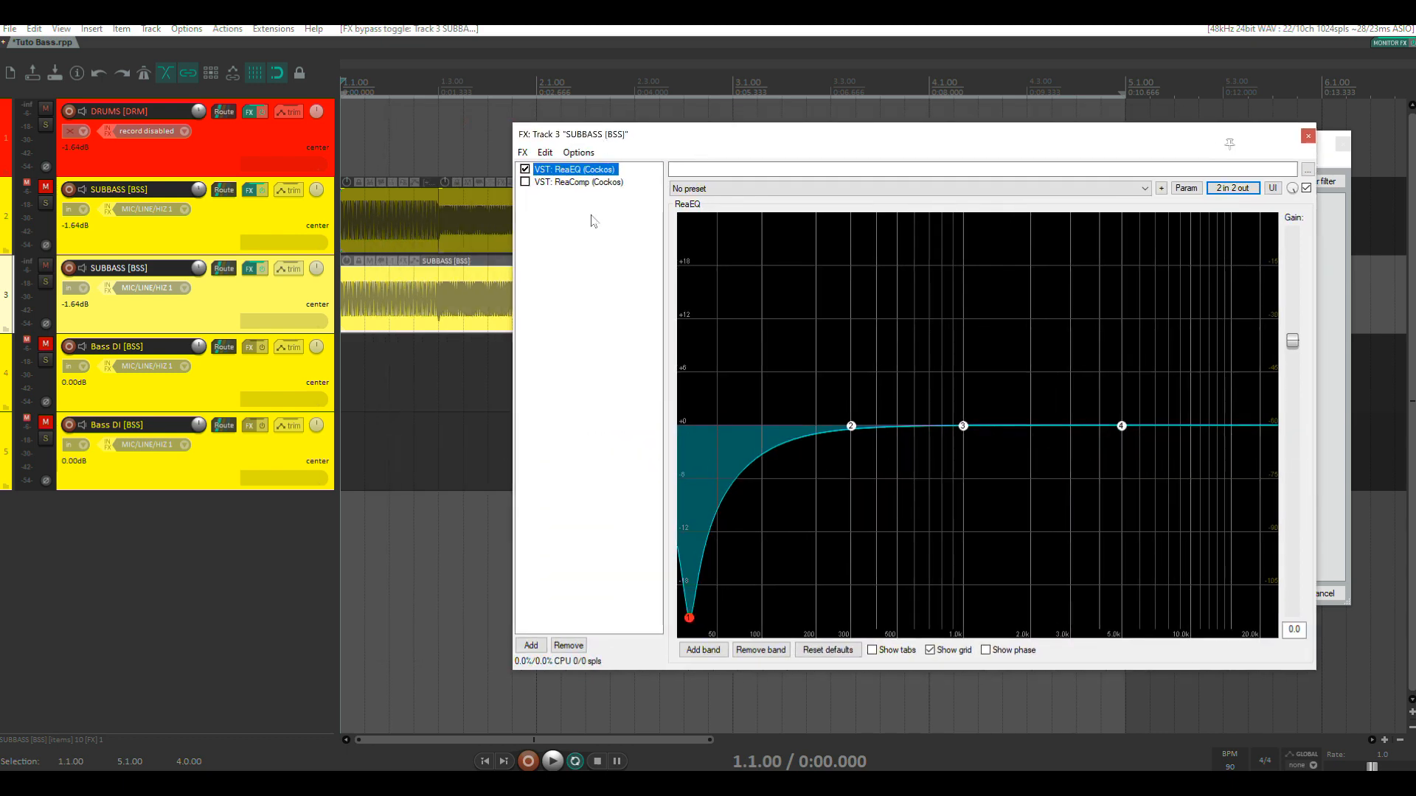
key(space)
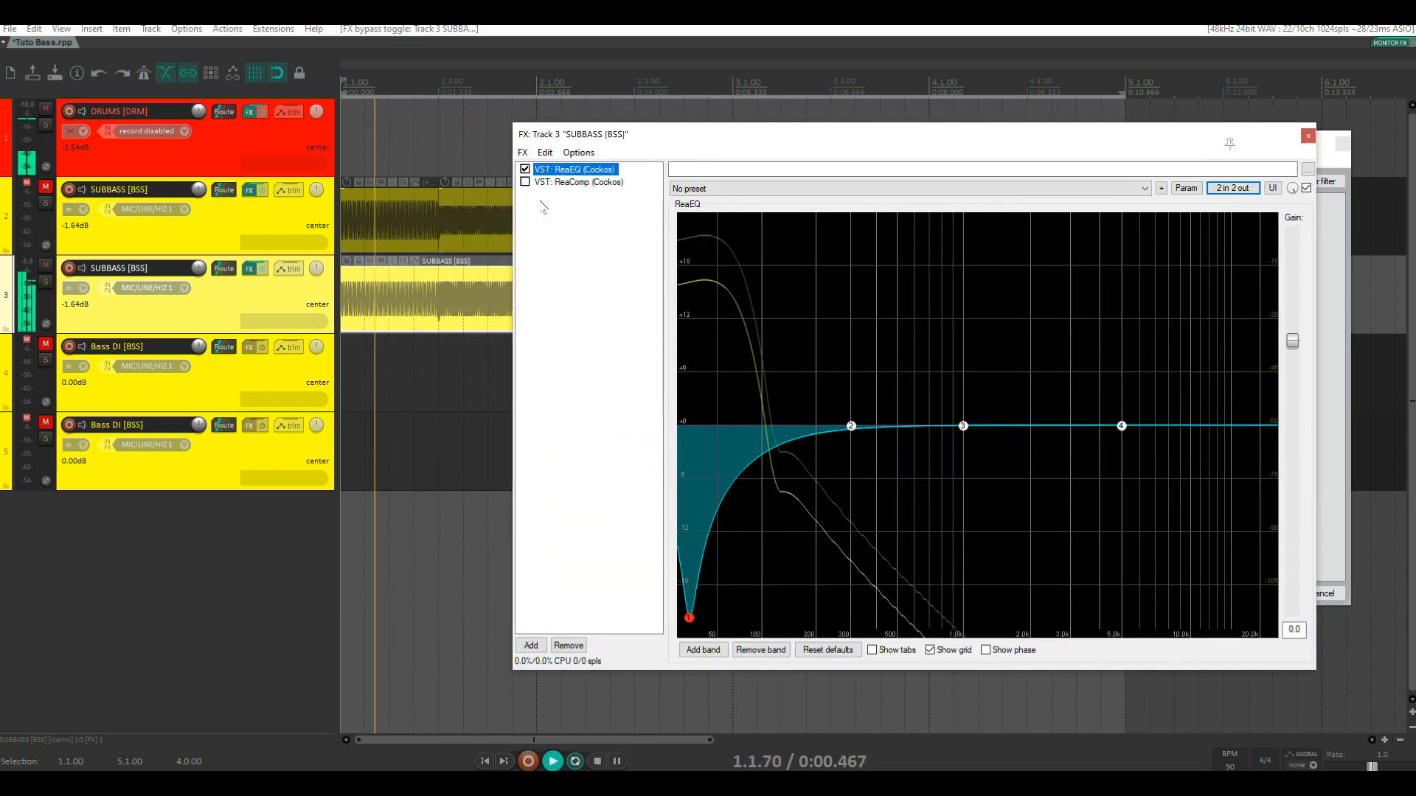
click(525, 169)
click(525, 170)
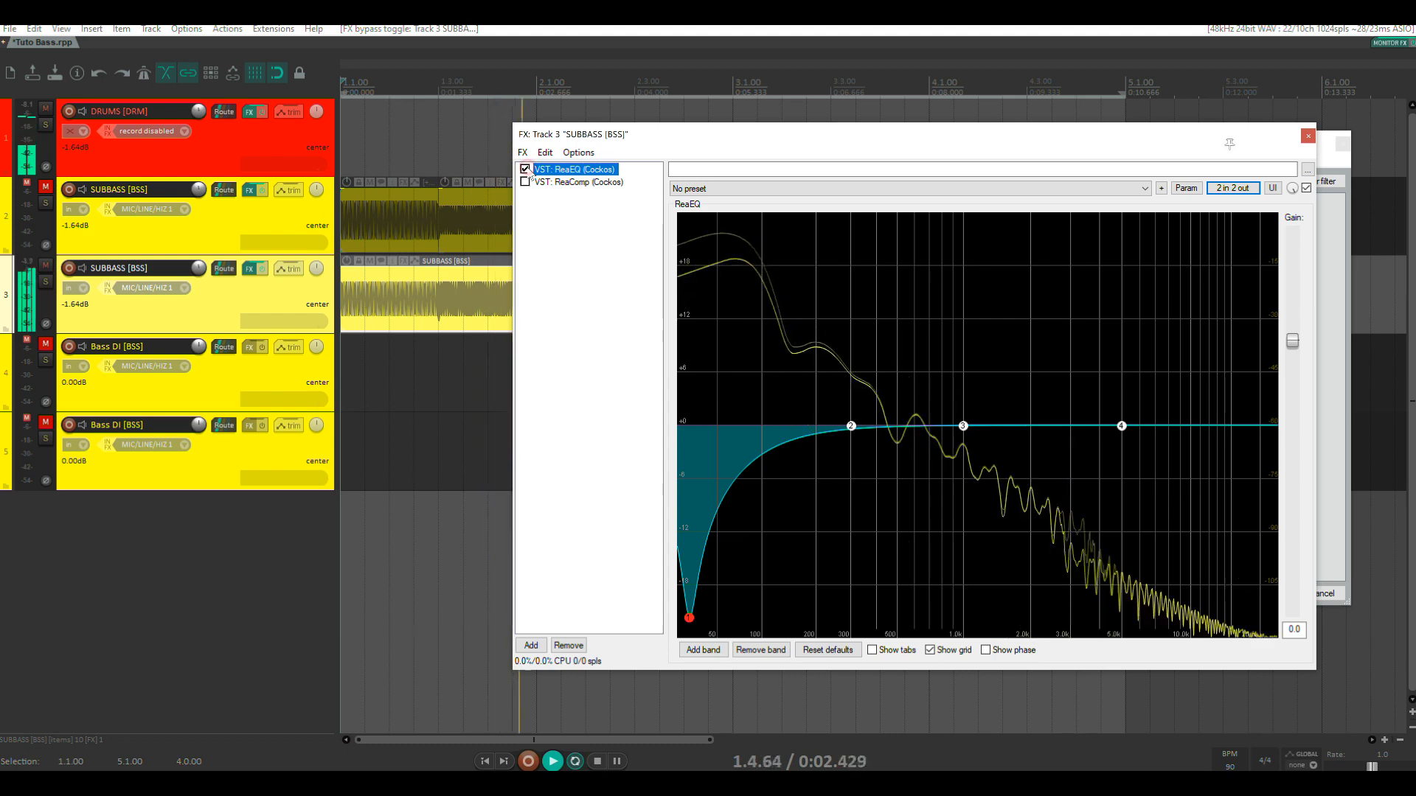
key(space)
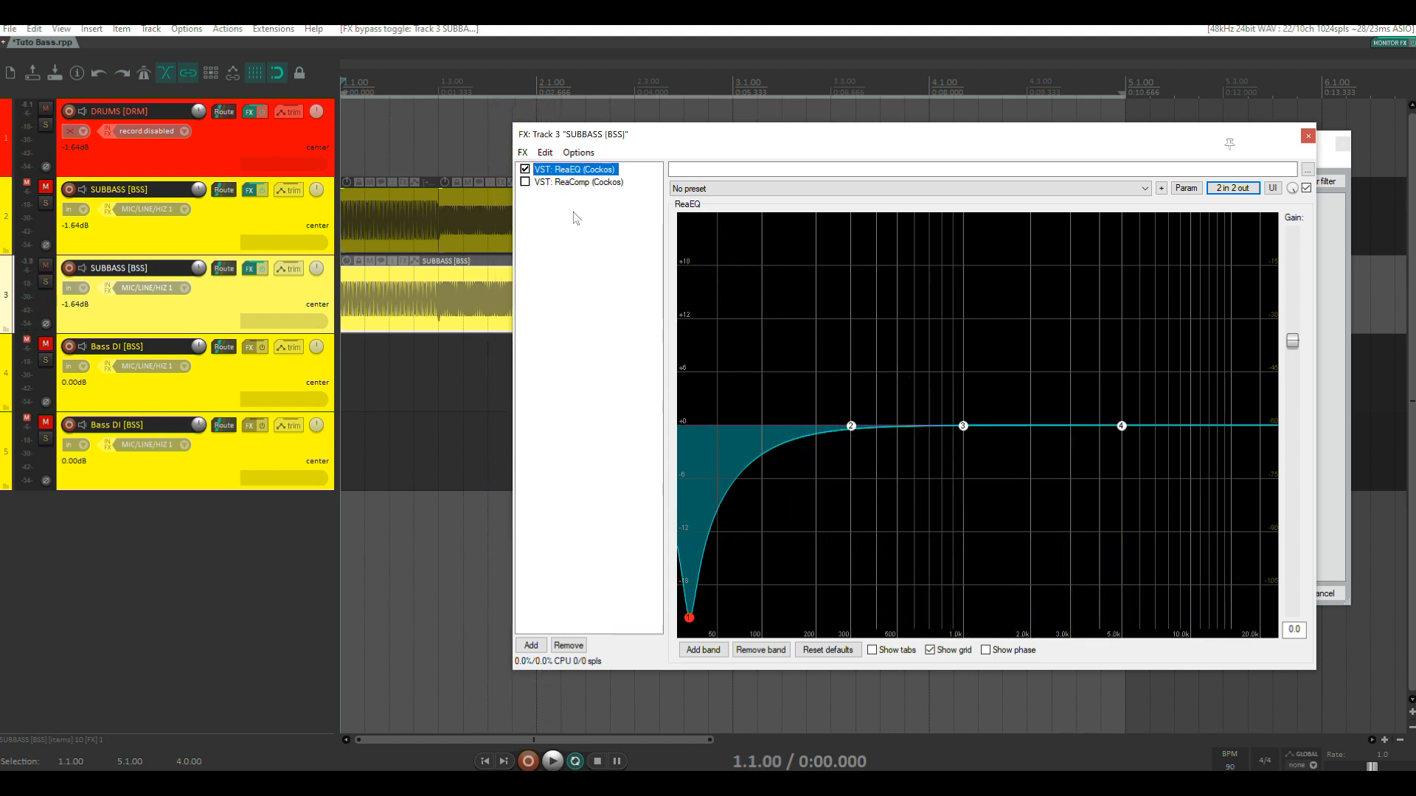
- Re-enable ReaComp on the duplicated SUBBASS track and set its detector input to Auxiliary Input L+R
click(564, 182)
click(525, 182)
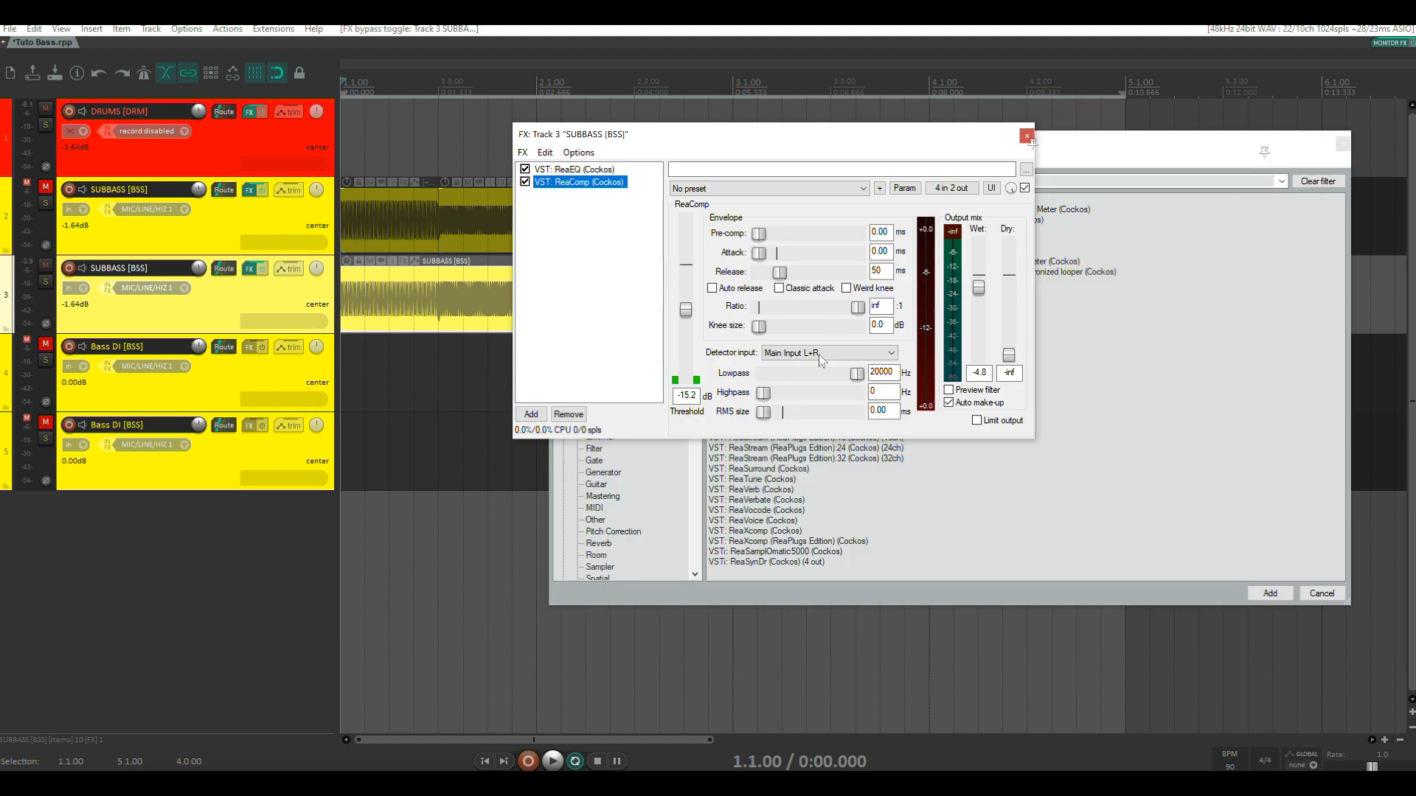
click(799, 358)
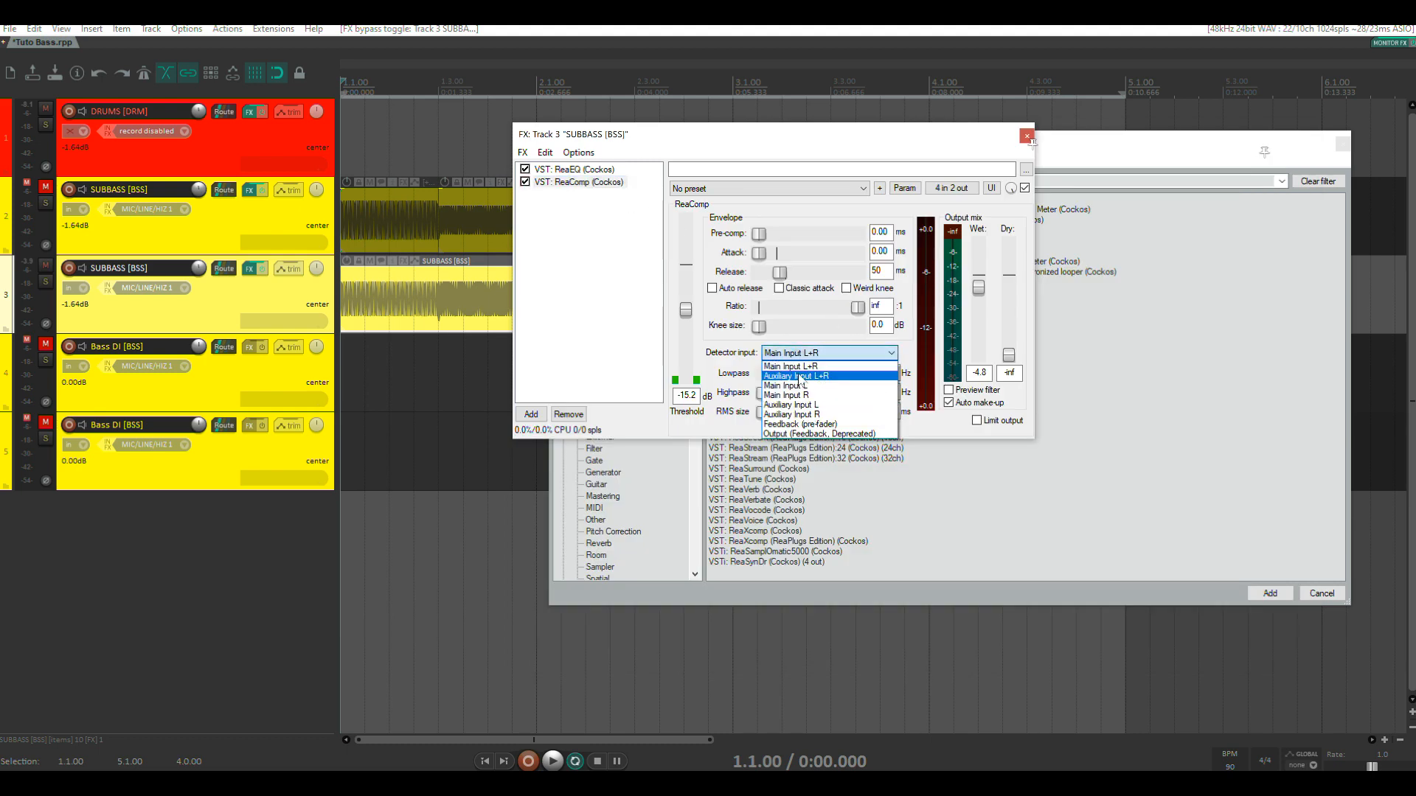
click(799, 376)
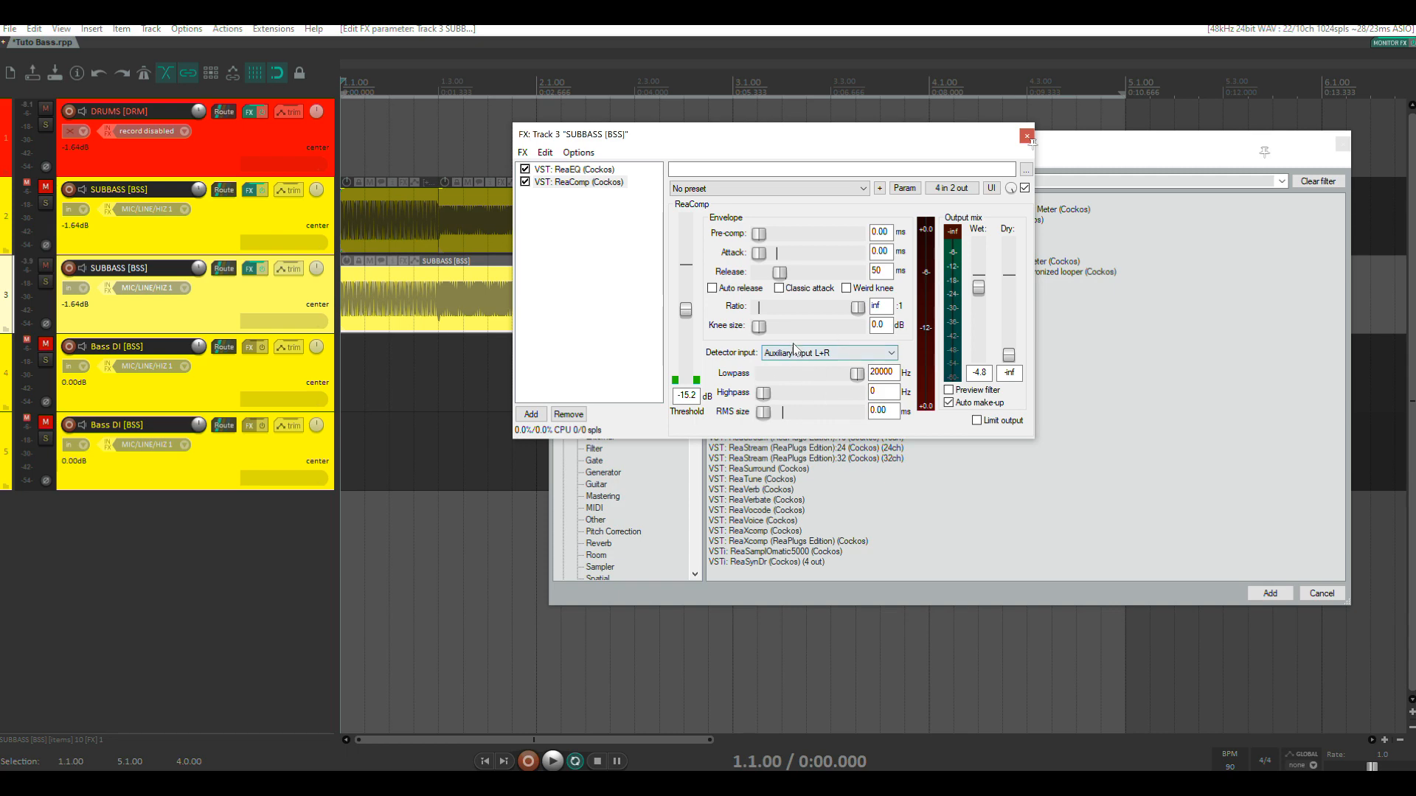
- Examine ReaComp's pin routing for the main and auxiliary inputs, and review ReaEQ's curve ahead of it in the chain
click(951, 188)
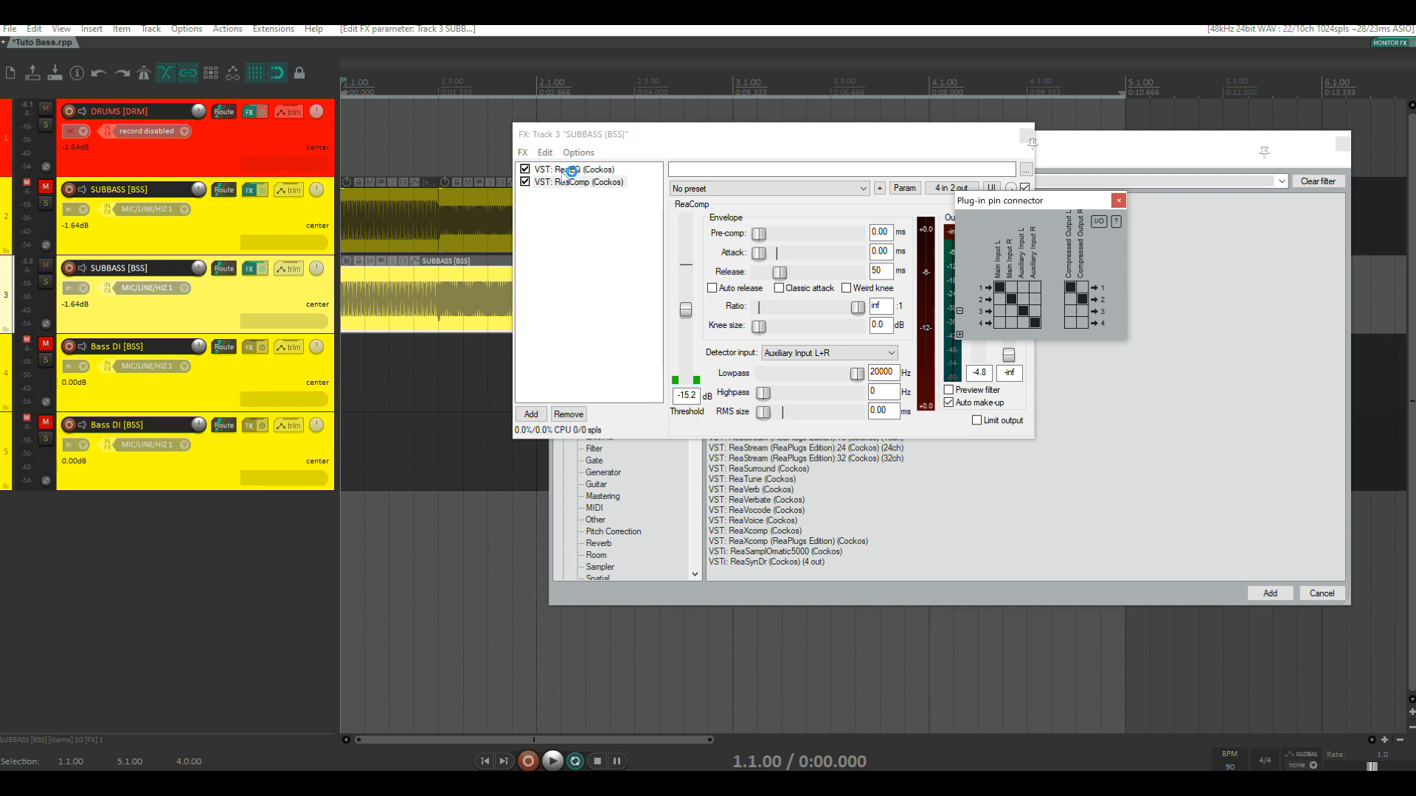
click(585, 182)
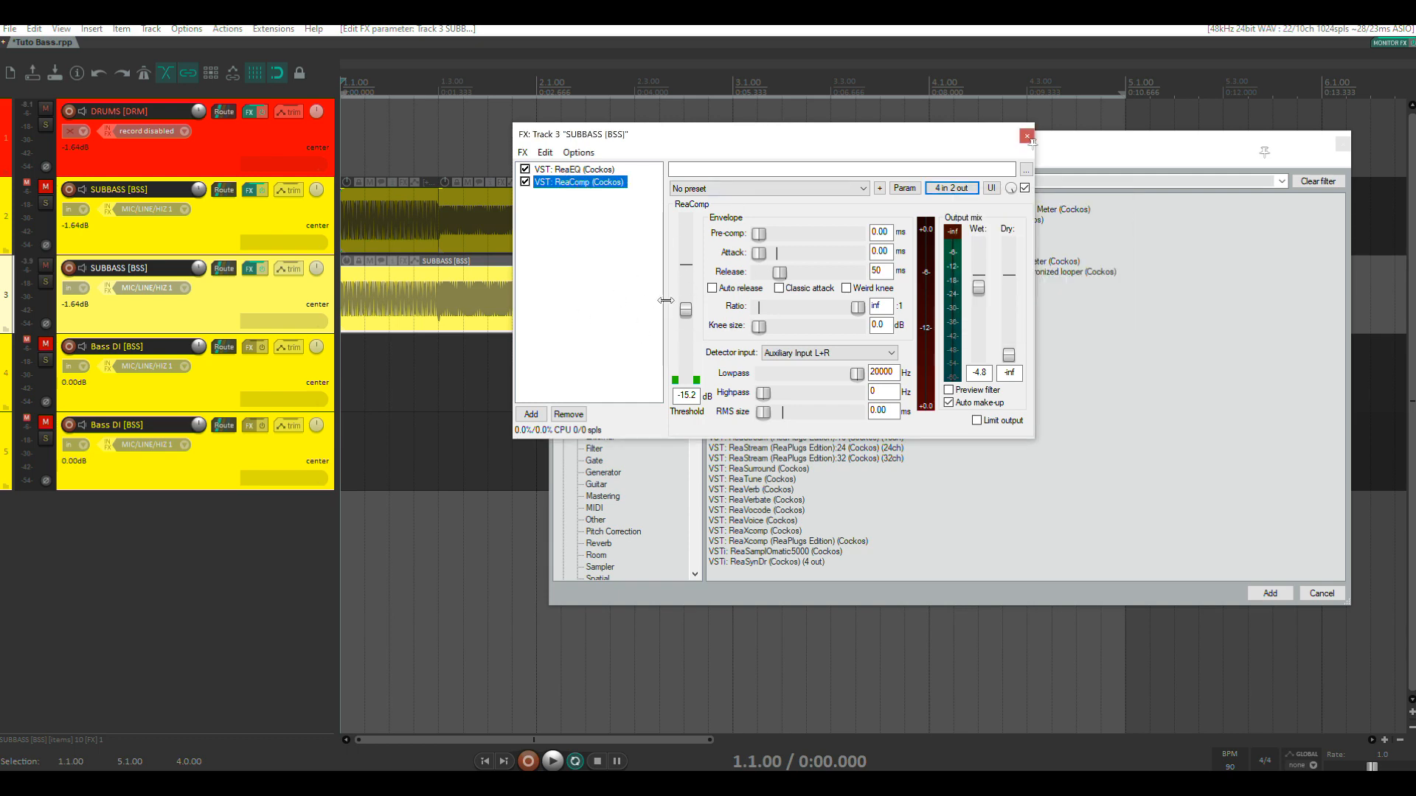
click(951, 188)
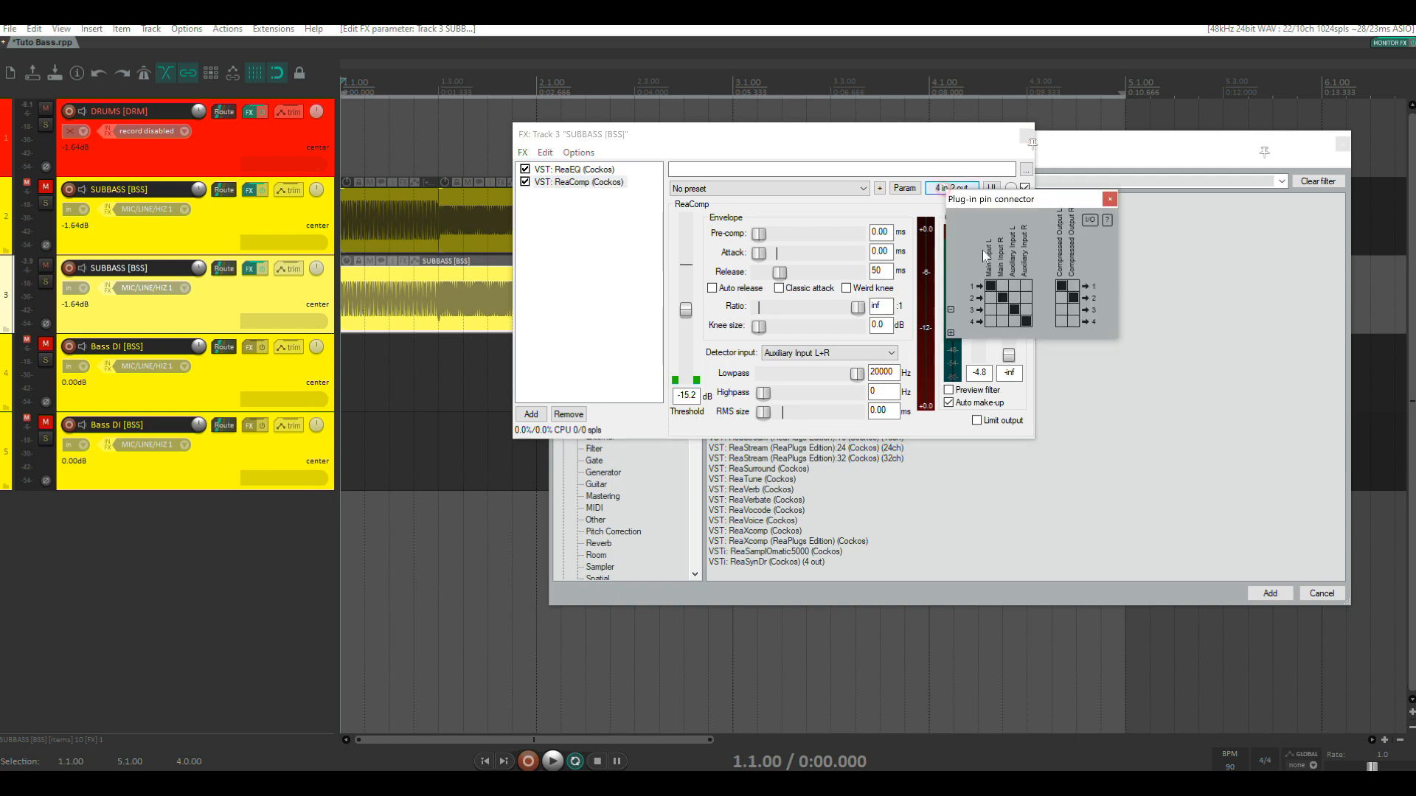
click(1109, 200)
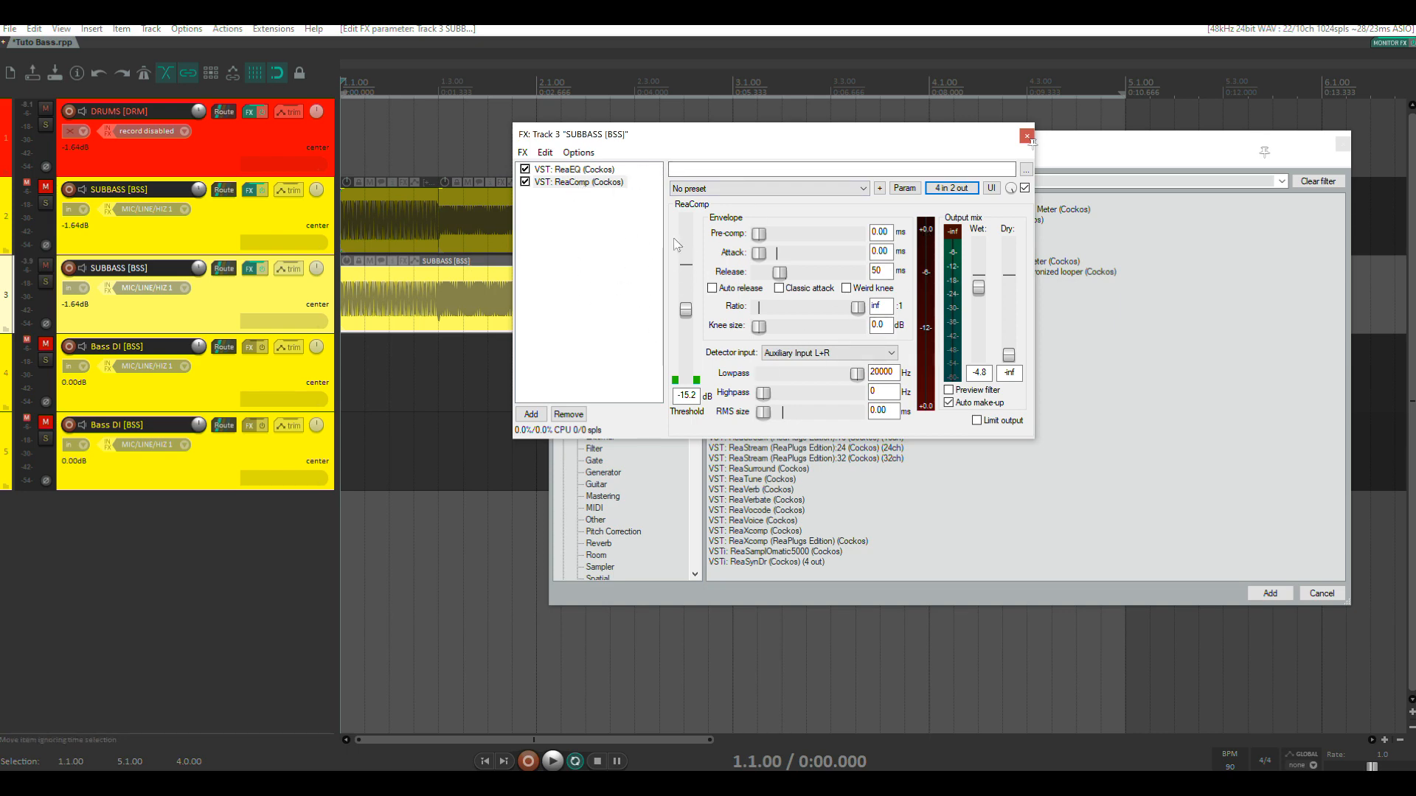
click(579, 169)
click(581, 183)
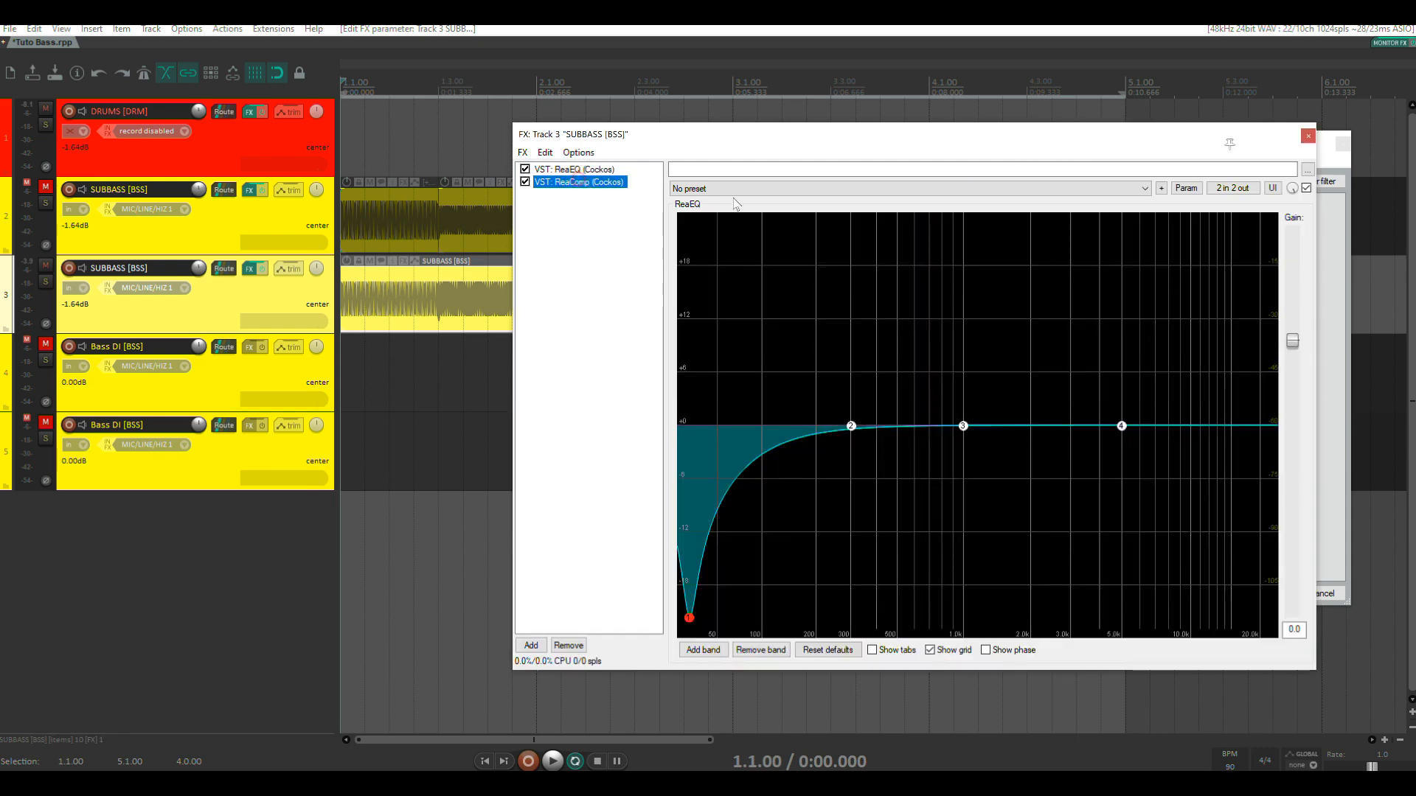
- Lower ReaComp's threshold to -26.2 dB during playback, test a lower ratio and return it to inf:1, closing the effects windows
drag(768, 140, 858, 145)
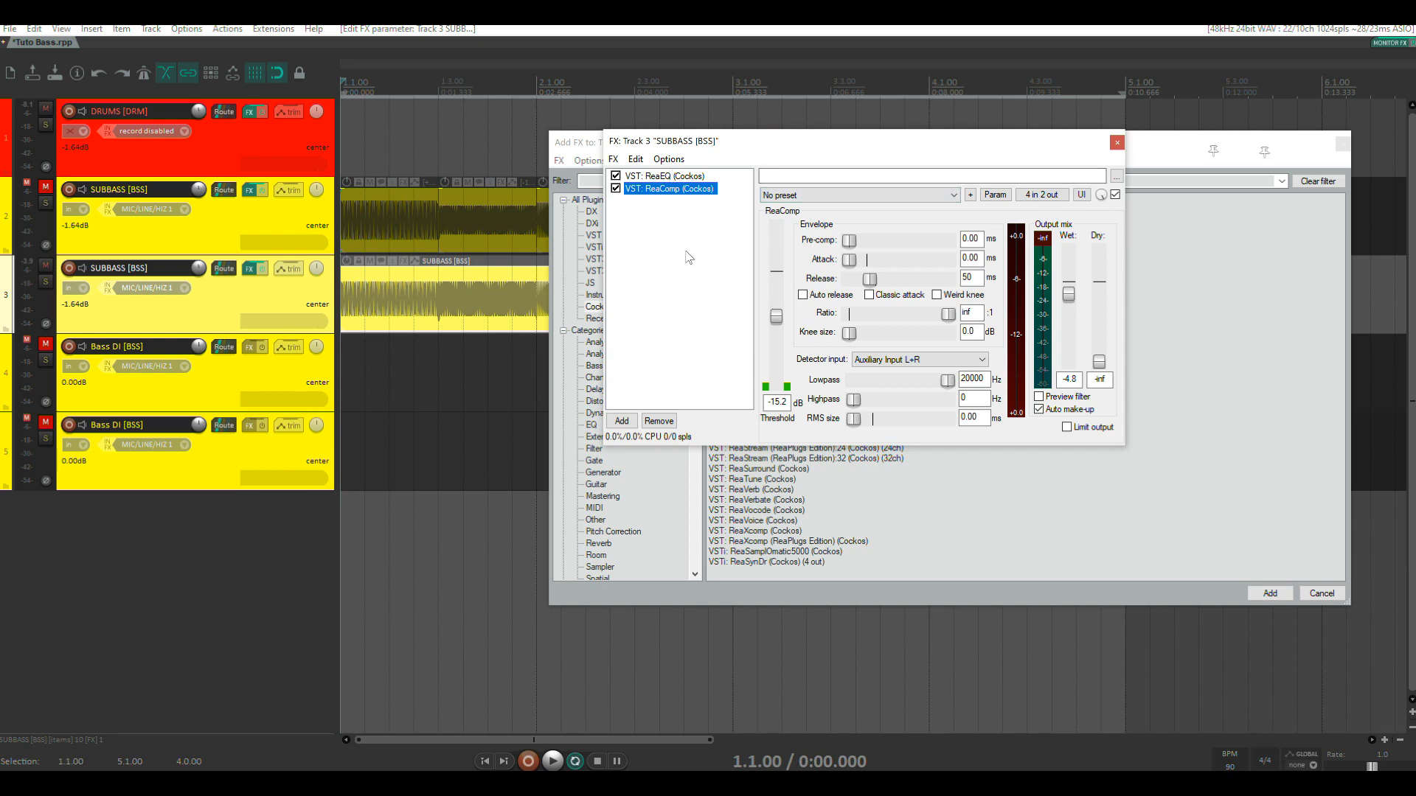
drag(776, 316, 777, 341)
key(space)
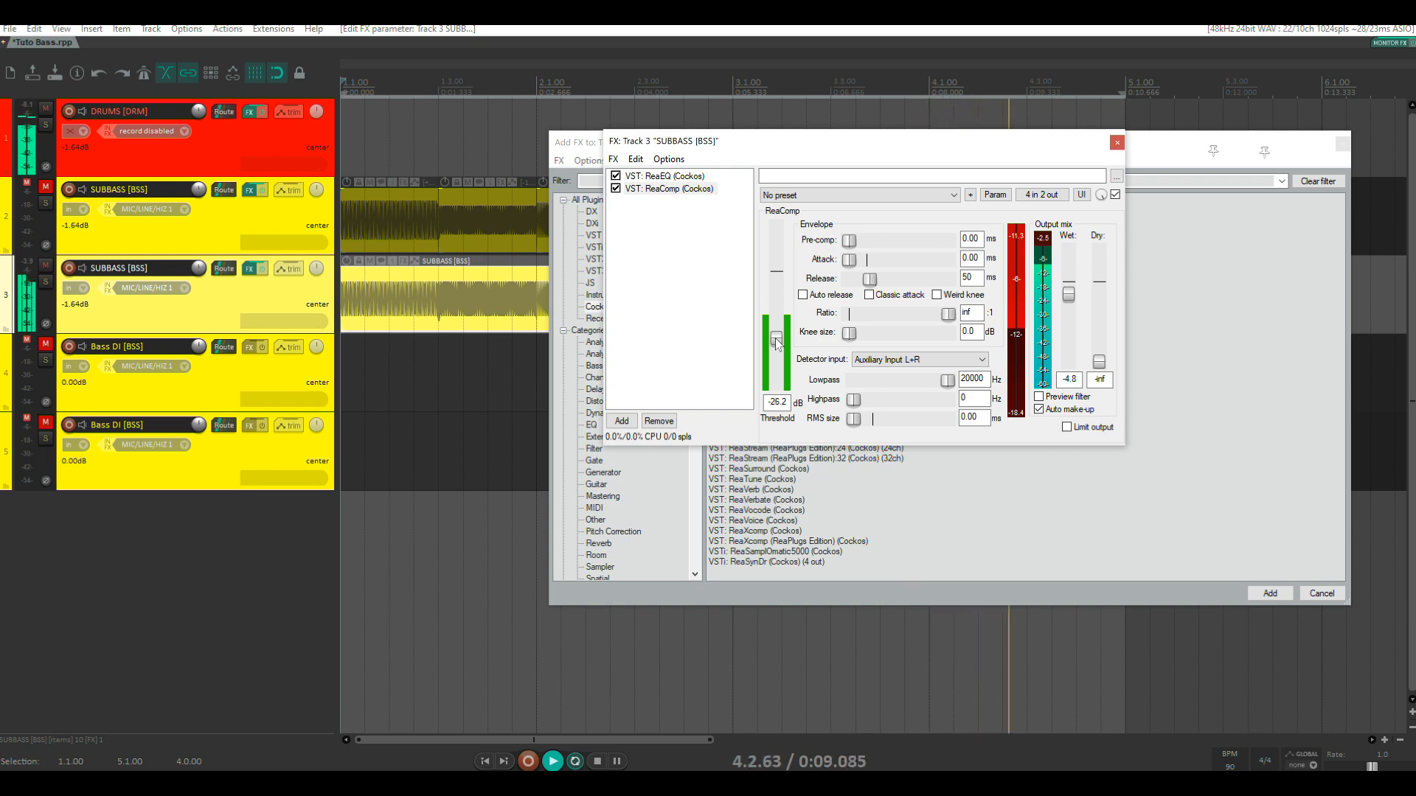
key(space)
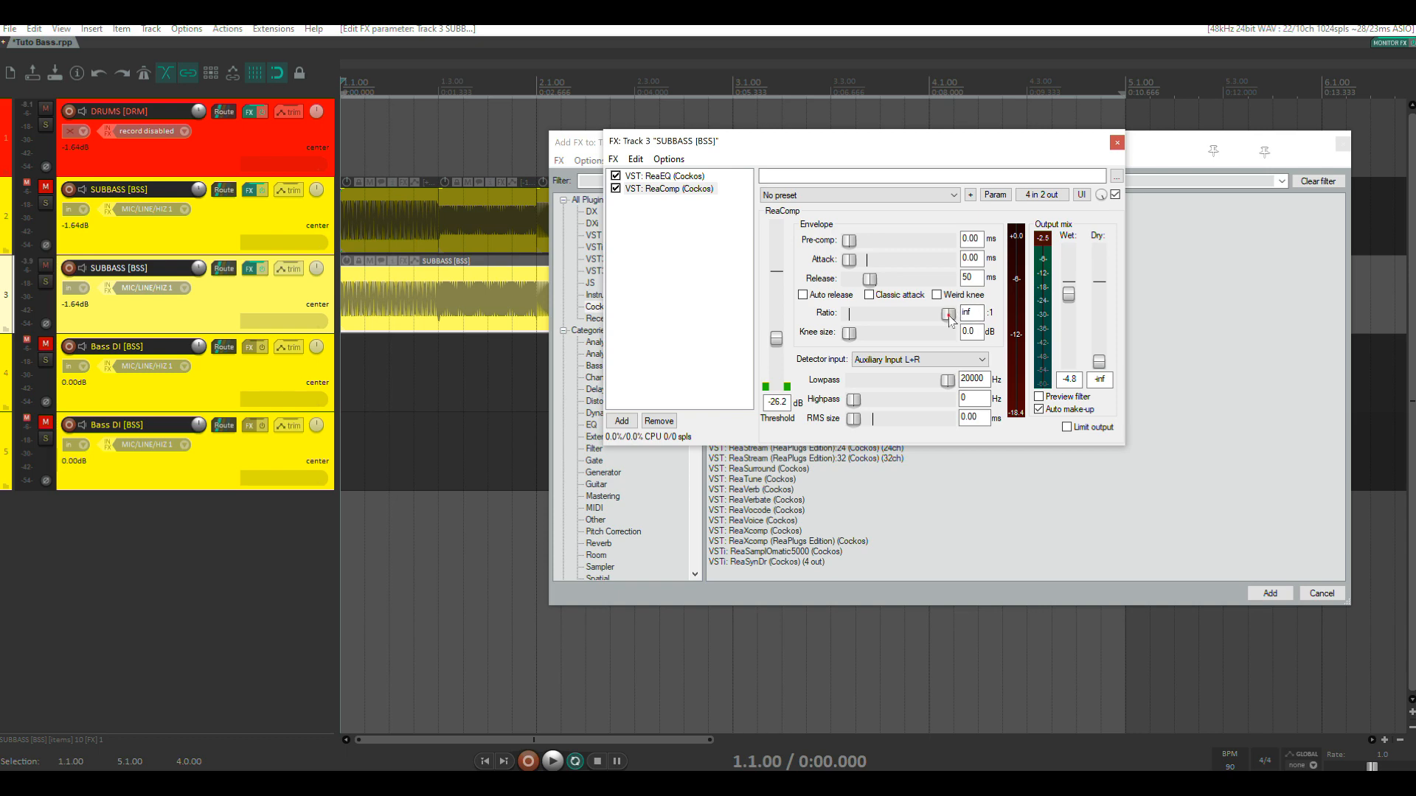
drag(949, 317, 906, 321)
drag(904, 321, 1056, 323)
click(1117, 143)
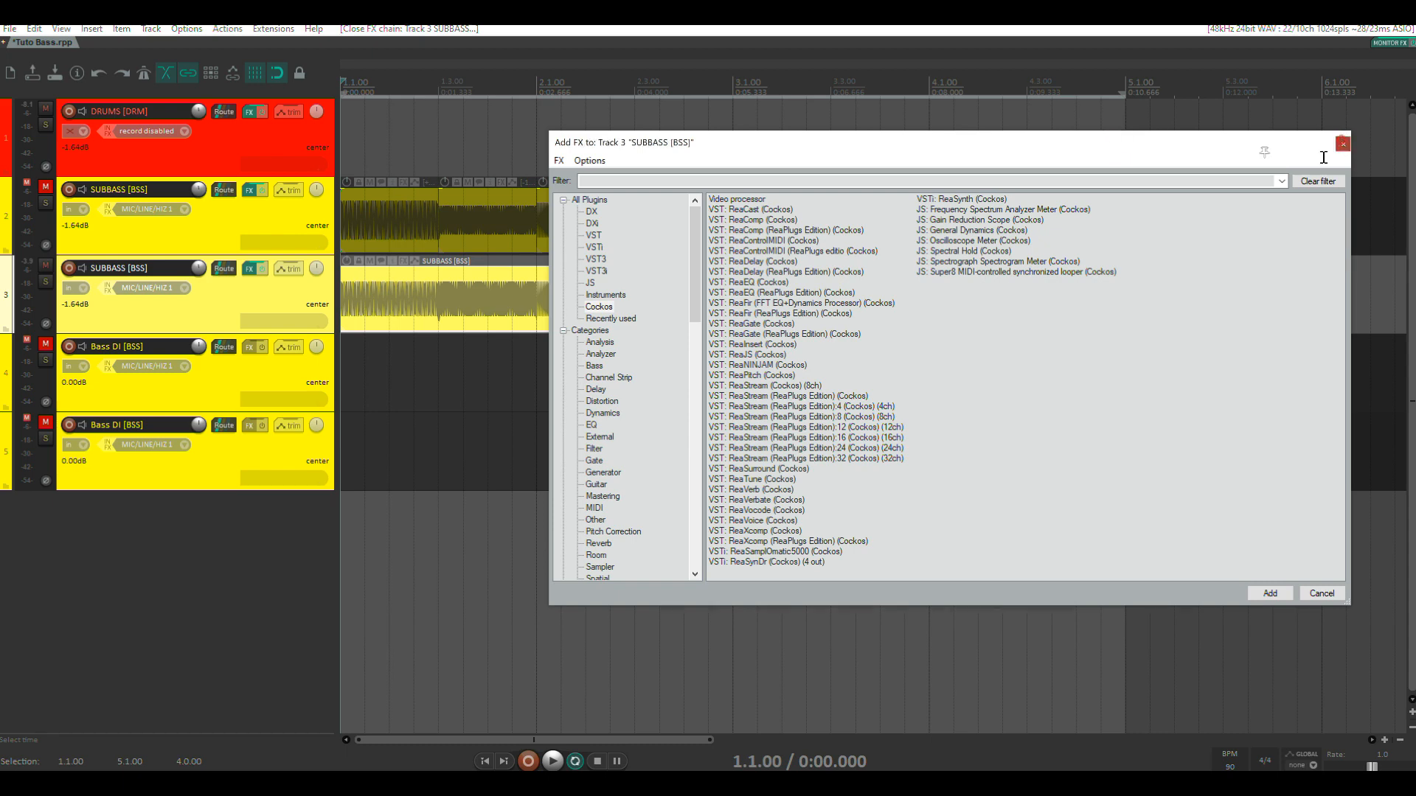
click(1342, 143)
- Apply the track FX to the duplicated SUBBASS item as a new mono take, and bypass the track's effects
click(458, 279)
right_click(458, 279)
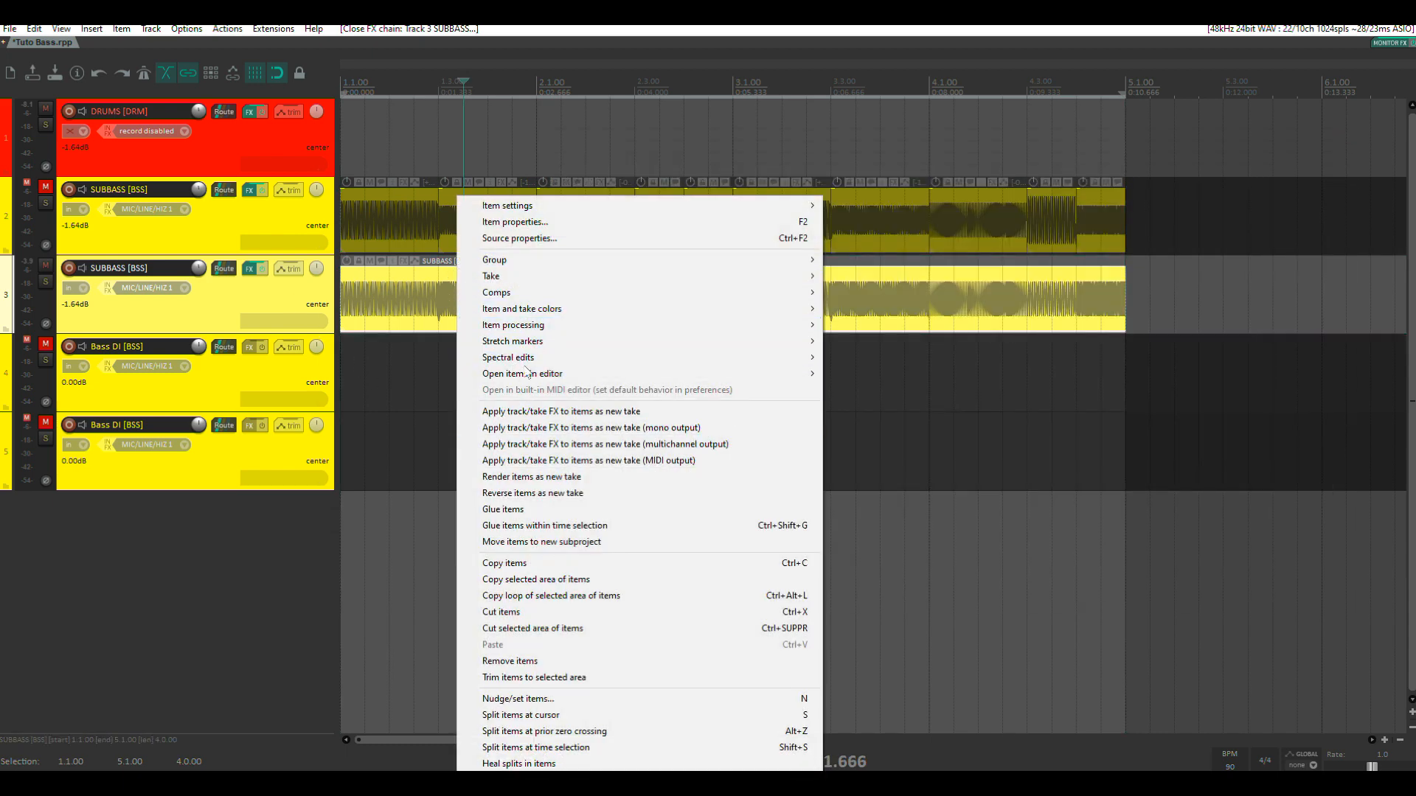
click(634, 428)
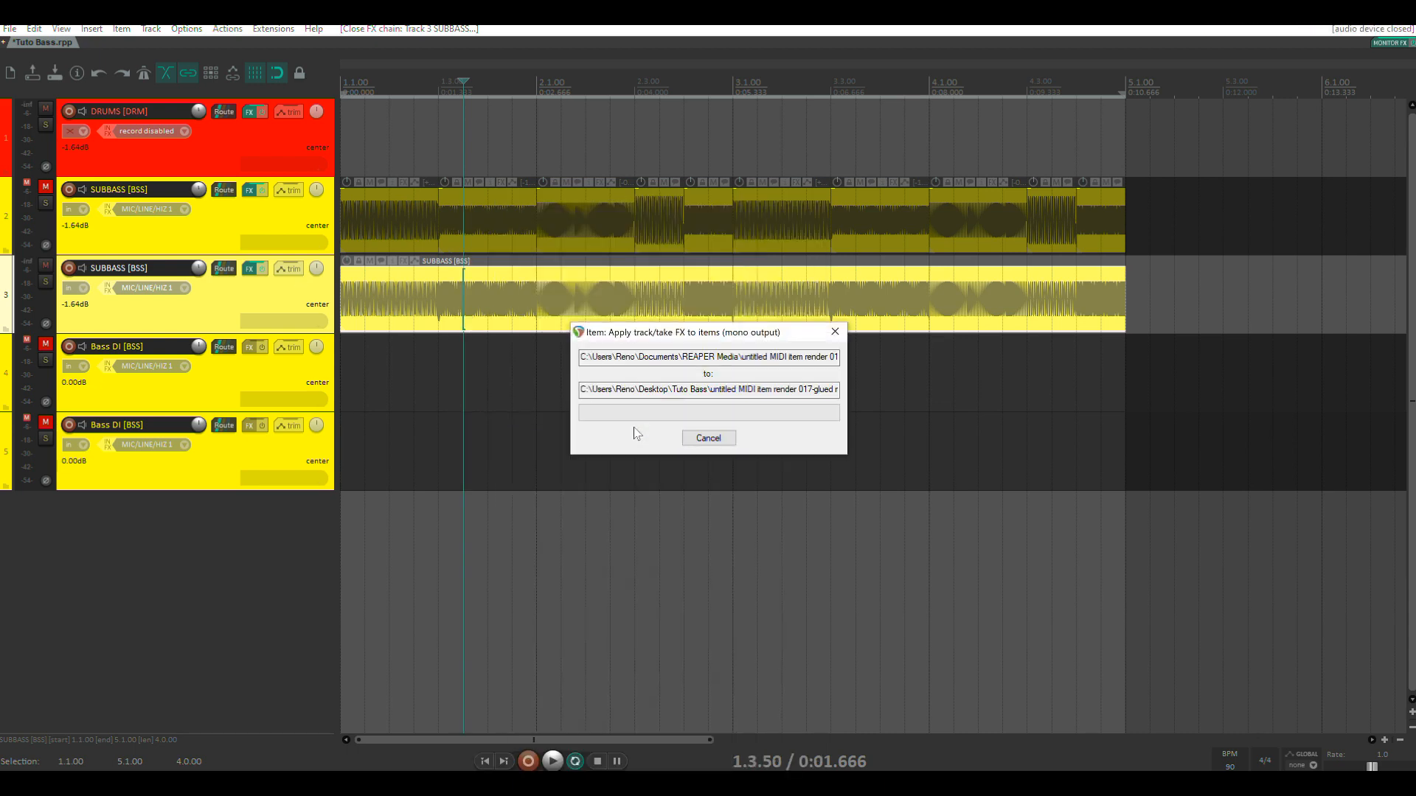
click(262, 270)
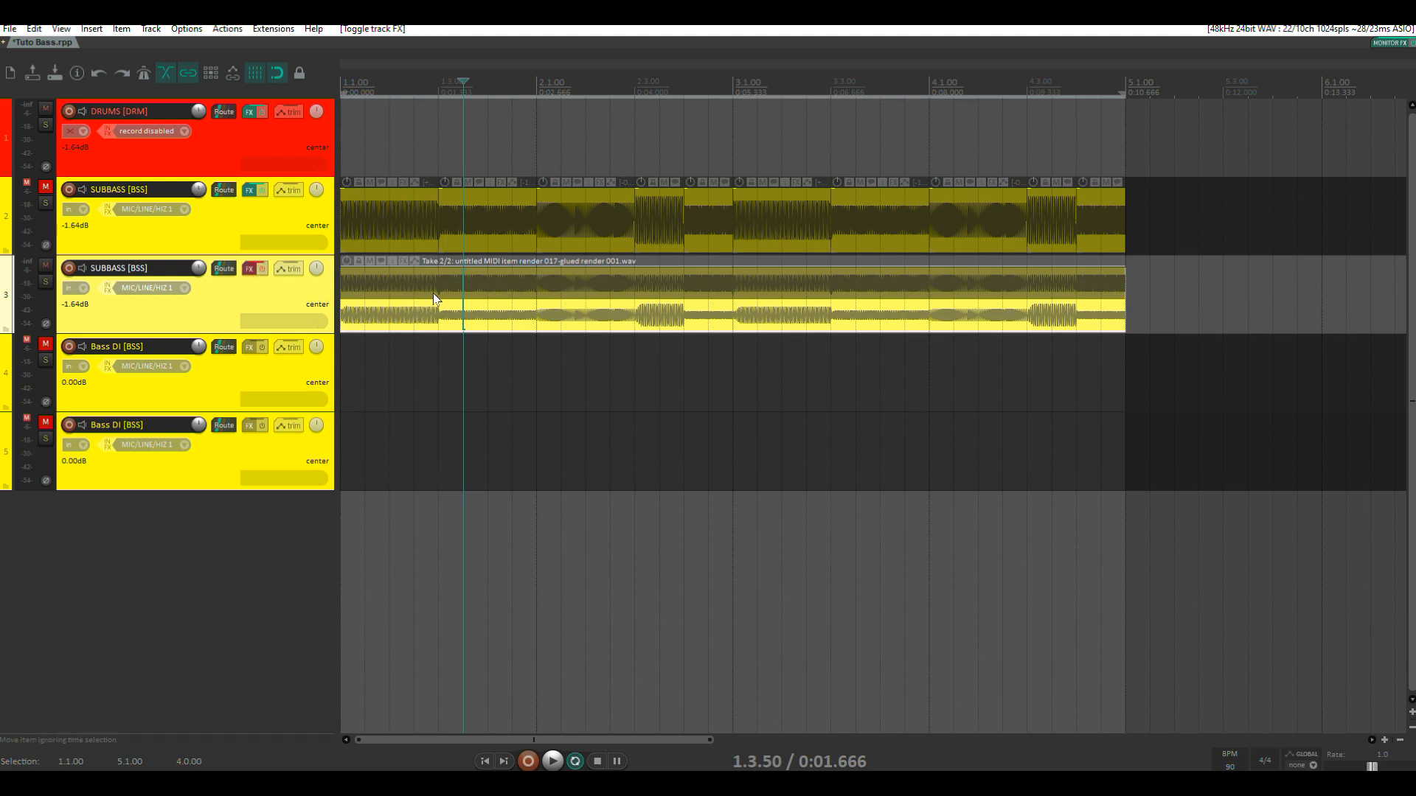
- Examine the rendered SUBBASS waveform's note levels and attacks against the split-item track above, checking ReaComp's settings
scroll(432, 294, up, 3)
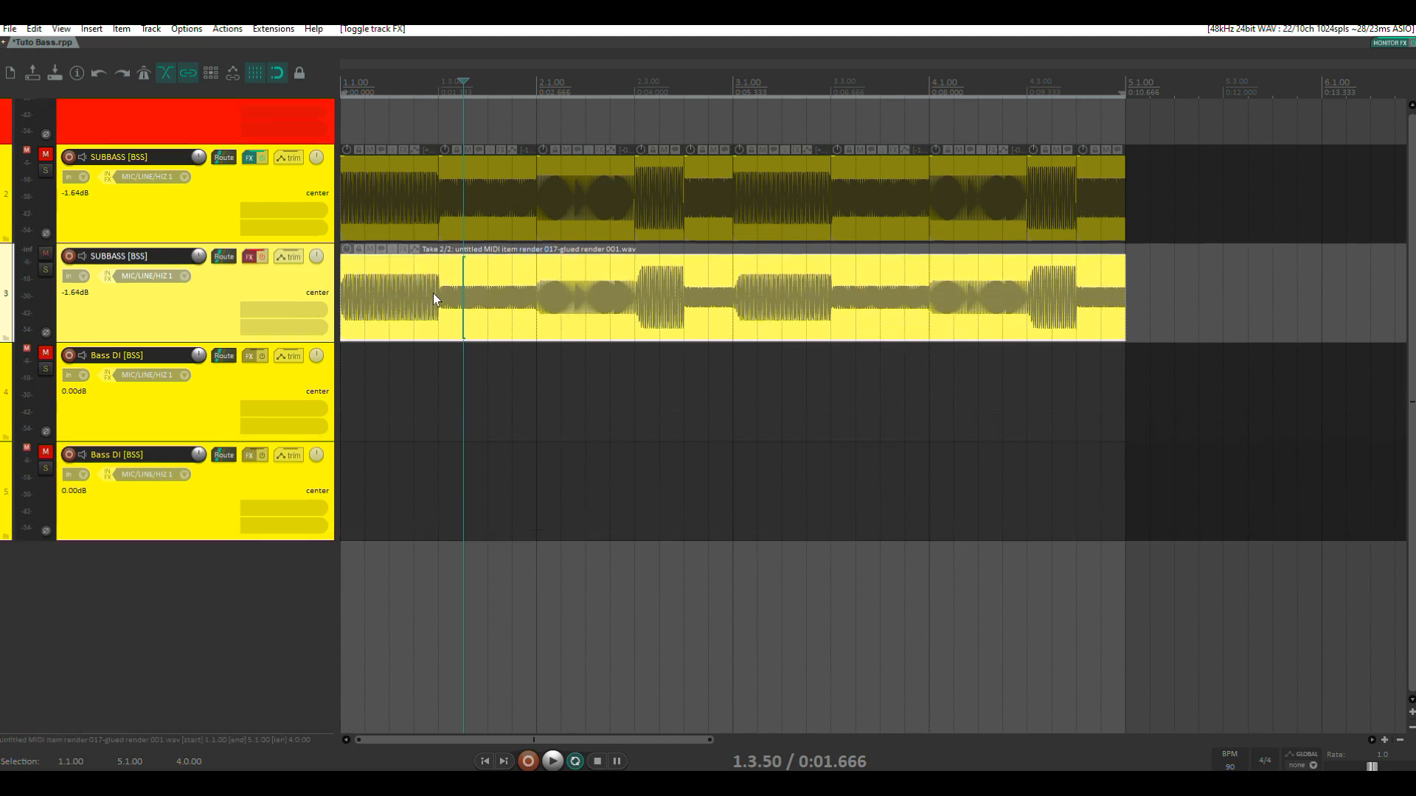
scroll(442, 244, down, 2)
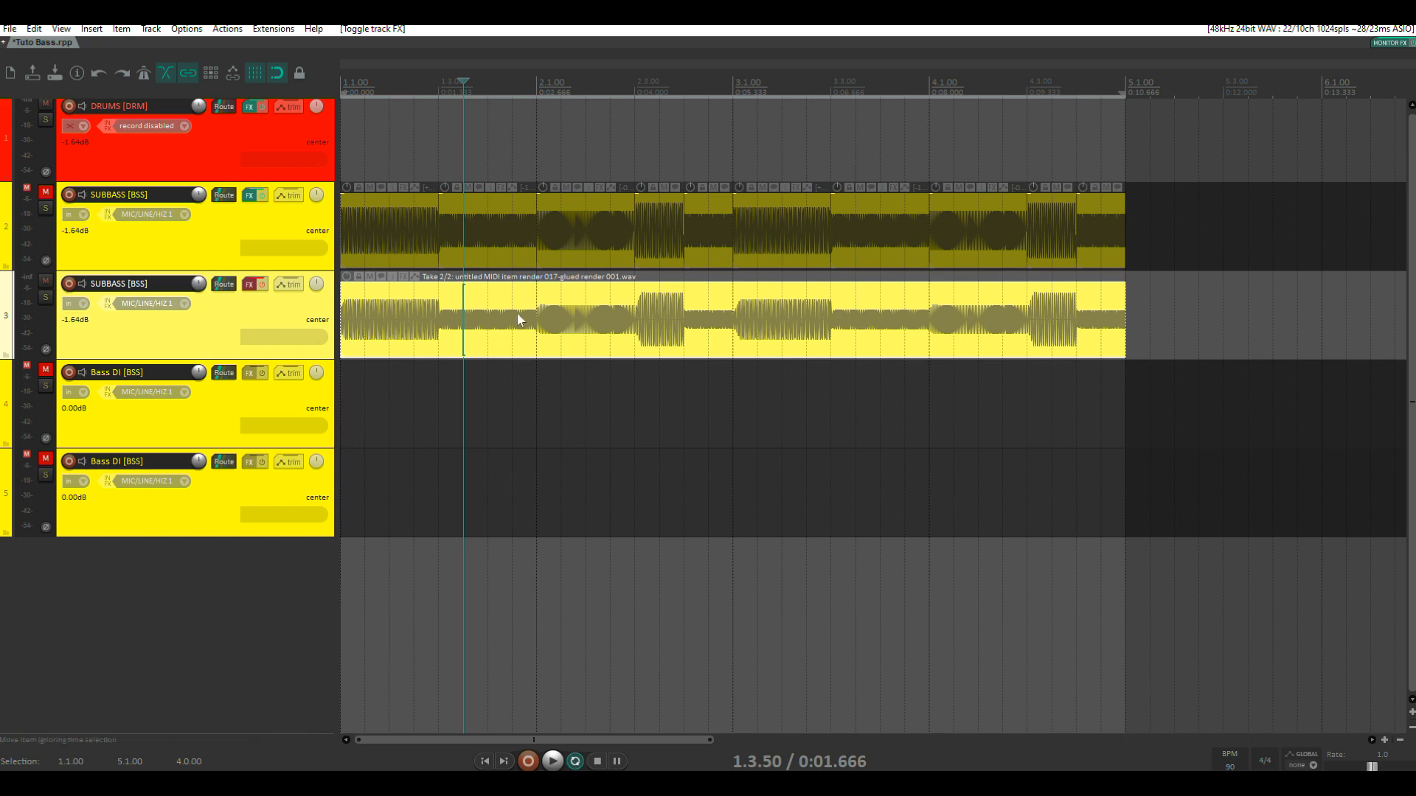
scroll(517, 315, up, 5)
scroll(691, 314, down, 3)
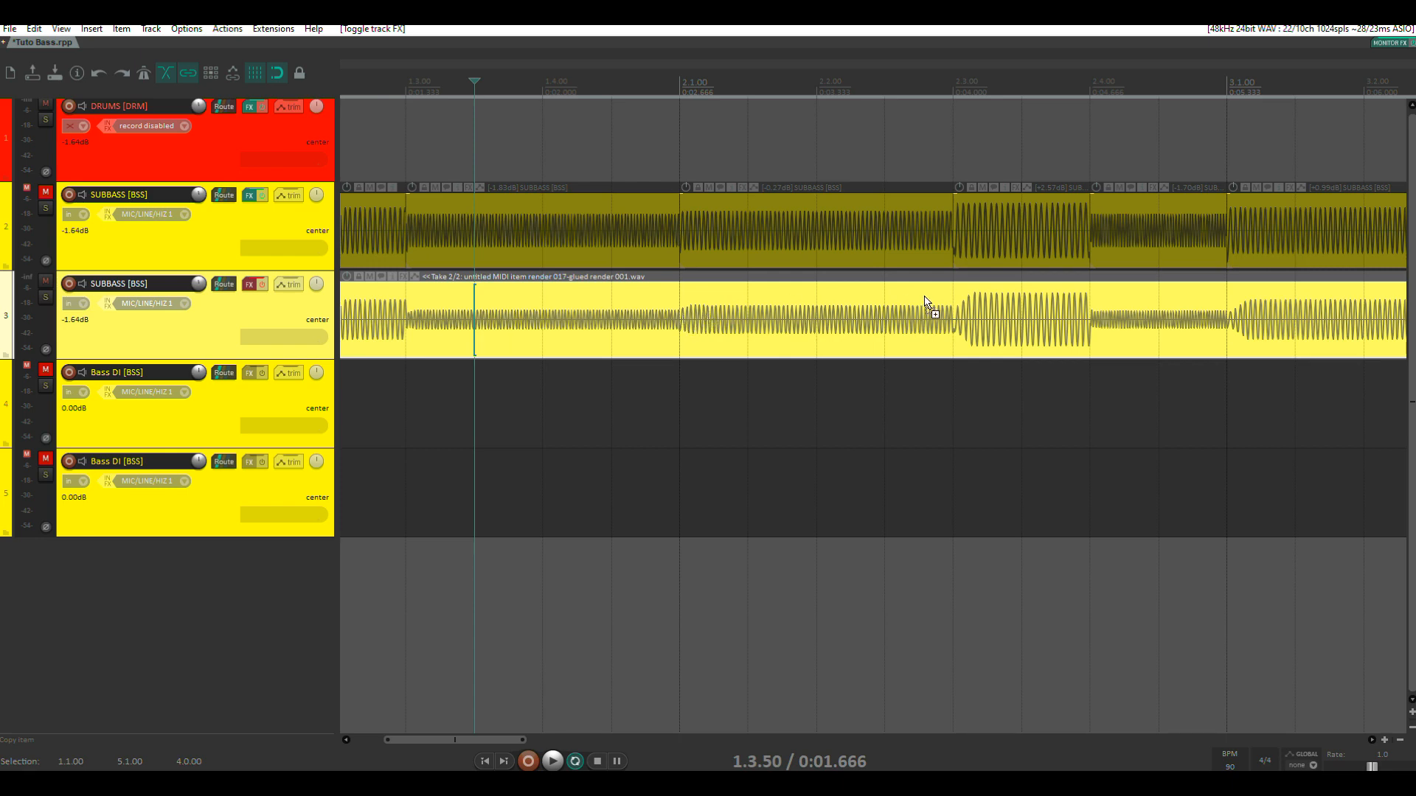
click(253, 284)
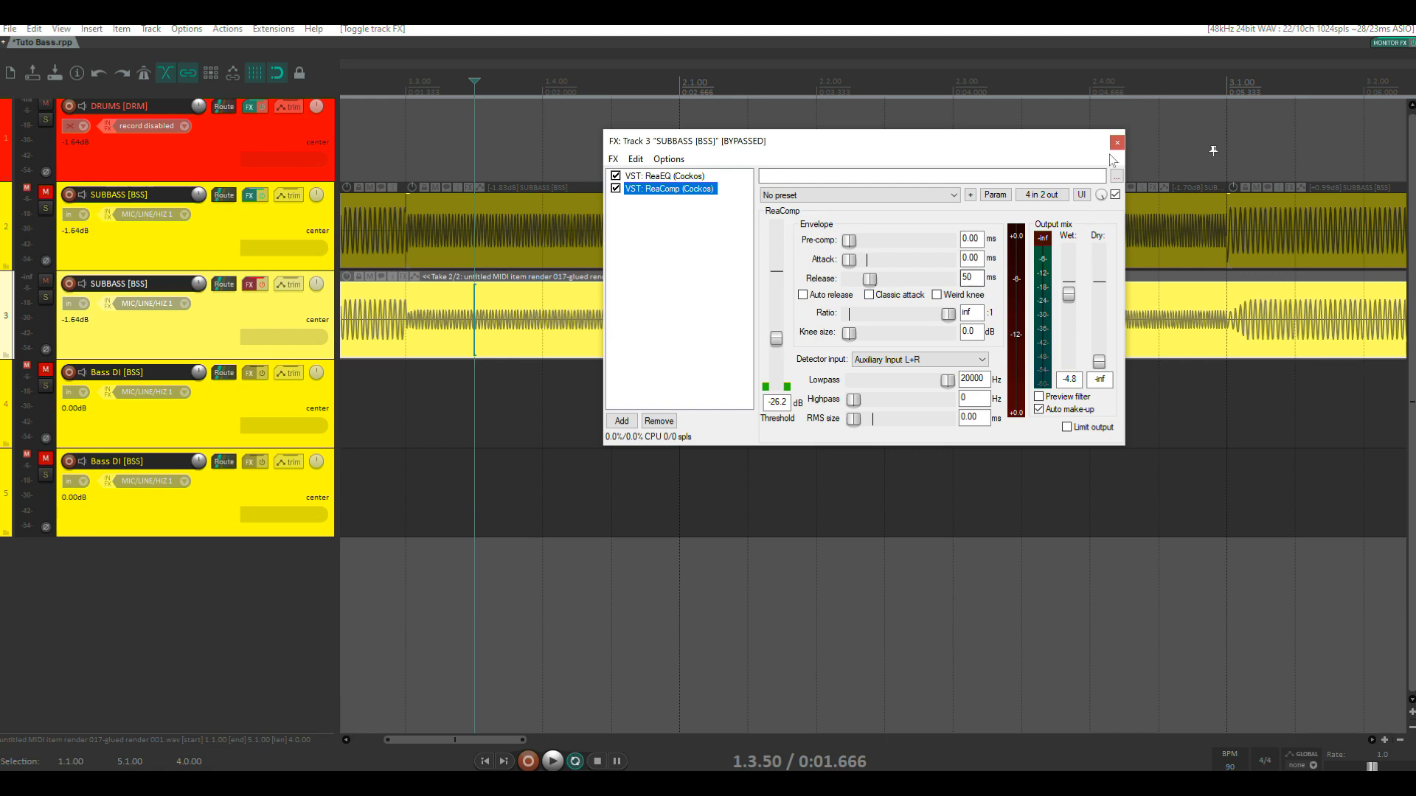
click(1116, 143)
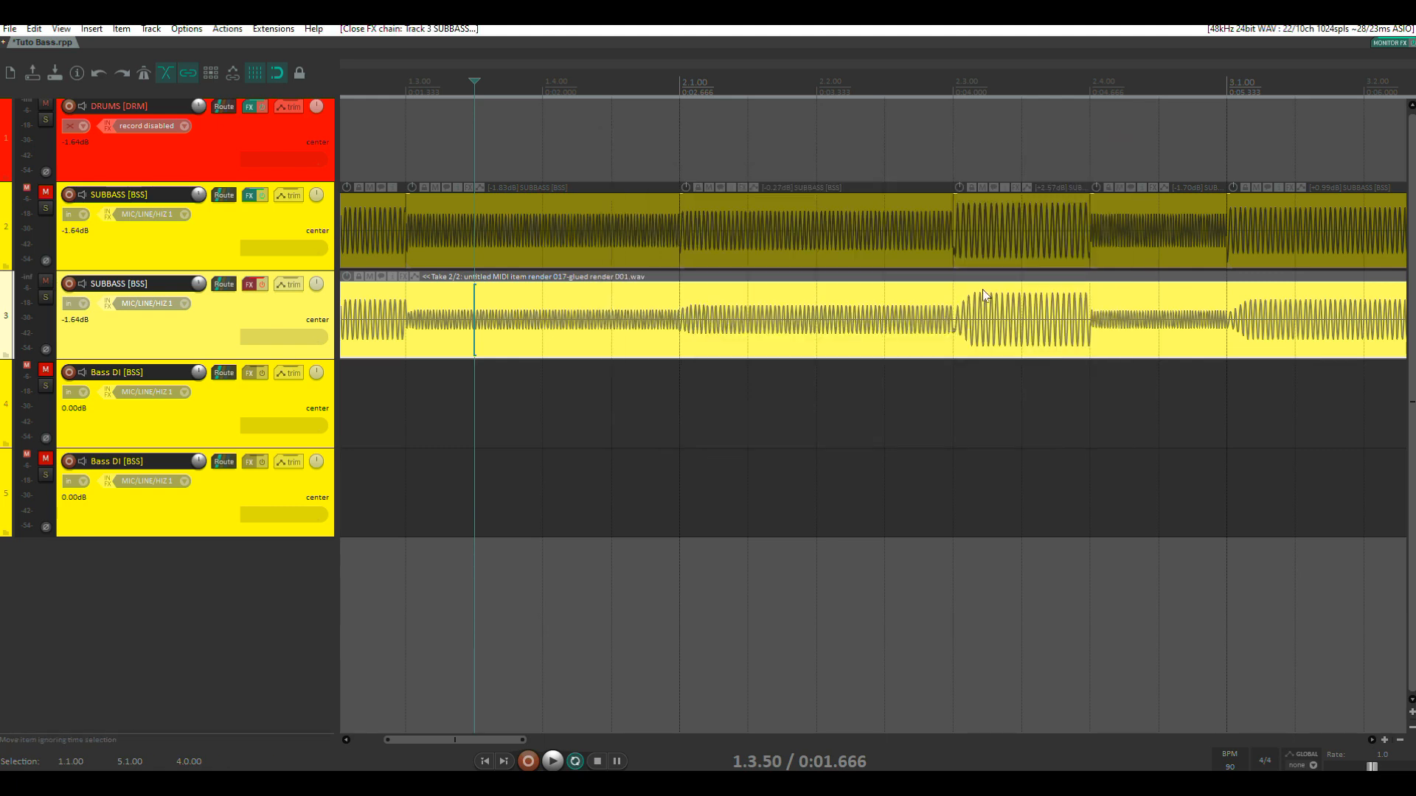
scroll(912, 324, down, 5)
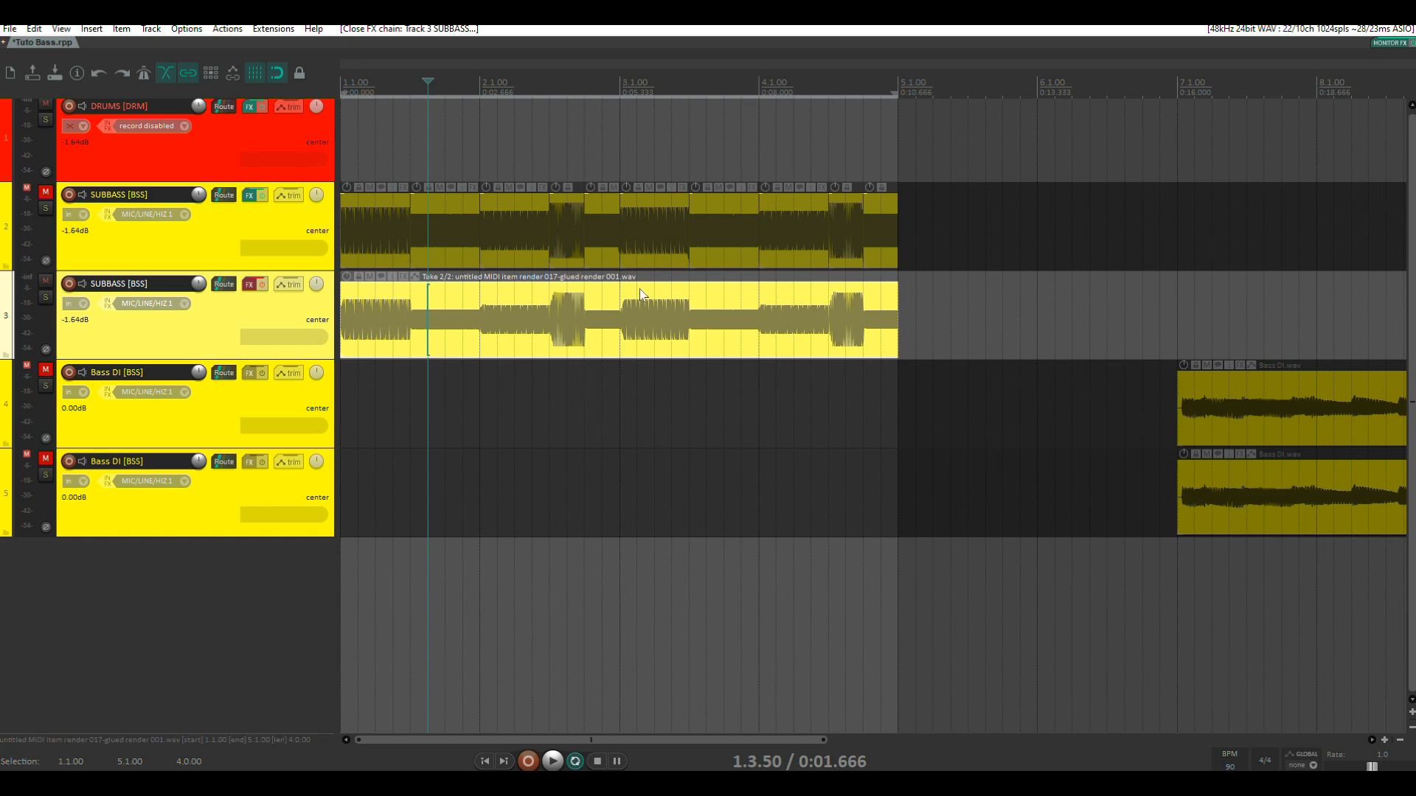
click(343, 90)
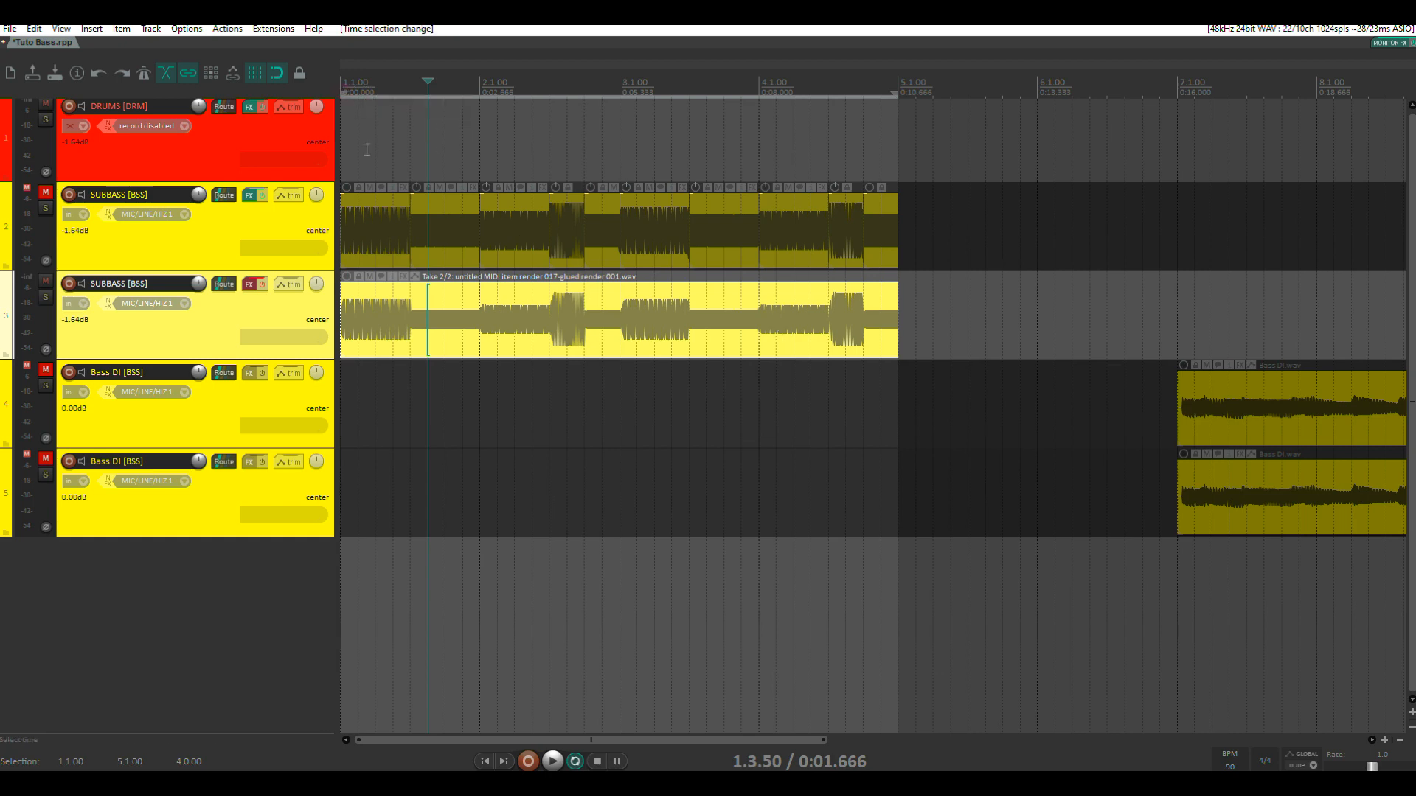
- Play the rendered SUBBASS take from the start with the drums, and review the bypassed ReaComp and ReaEQ settings
key(Home)
key(space)
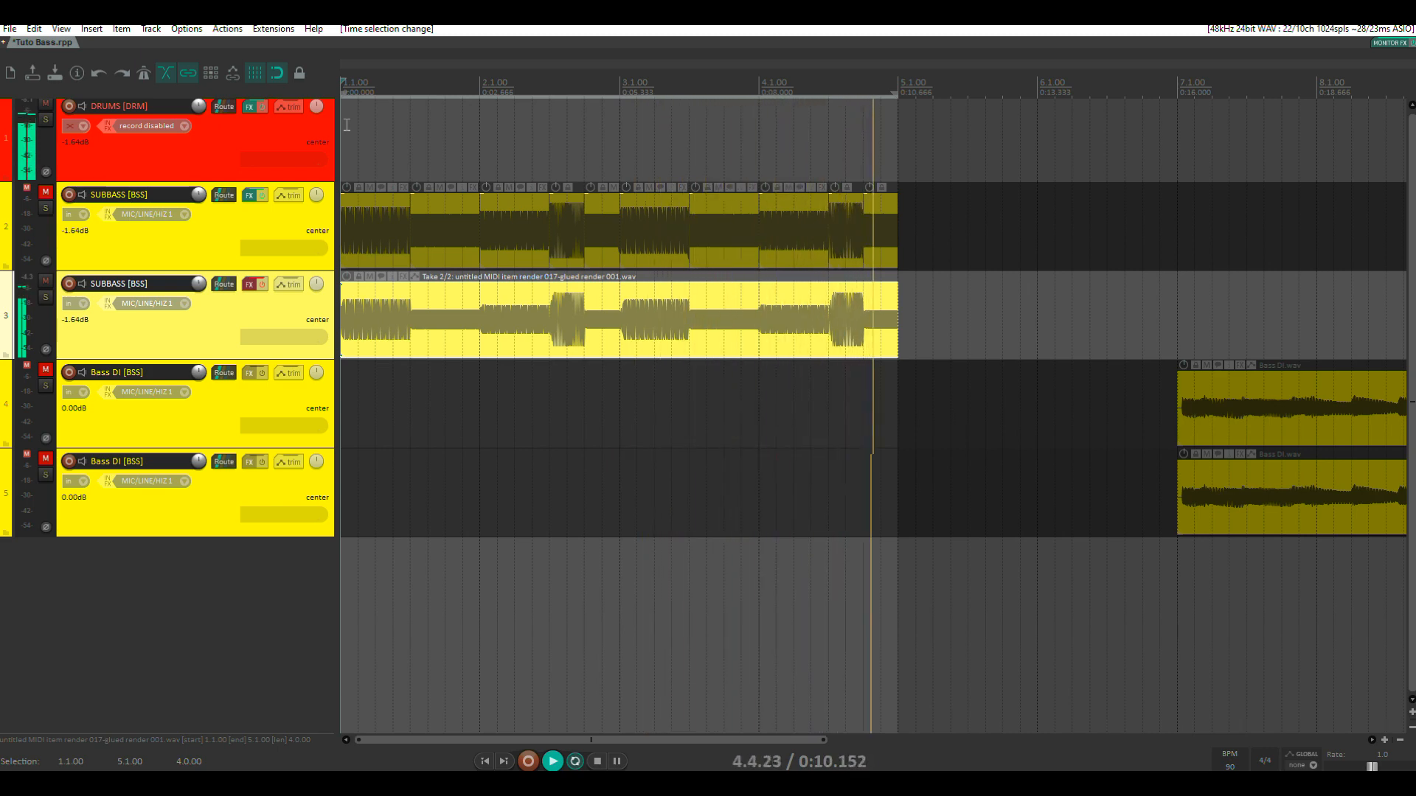
key(space)
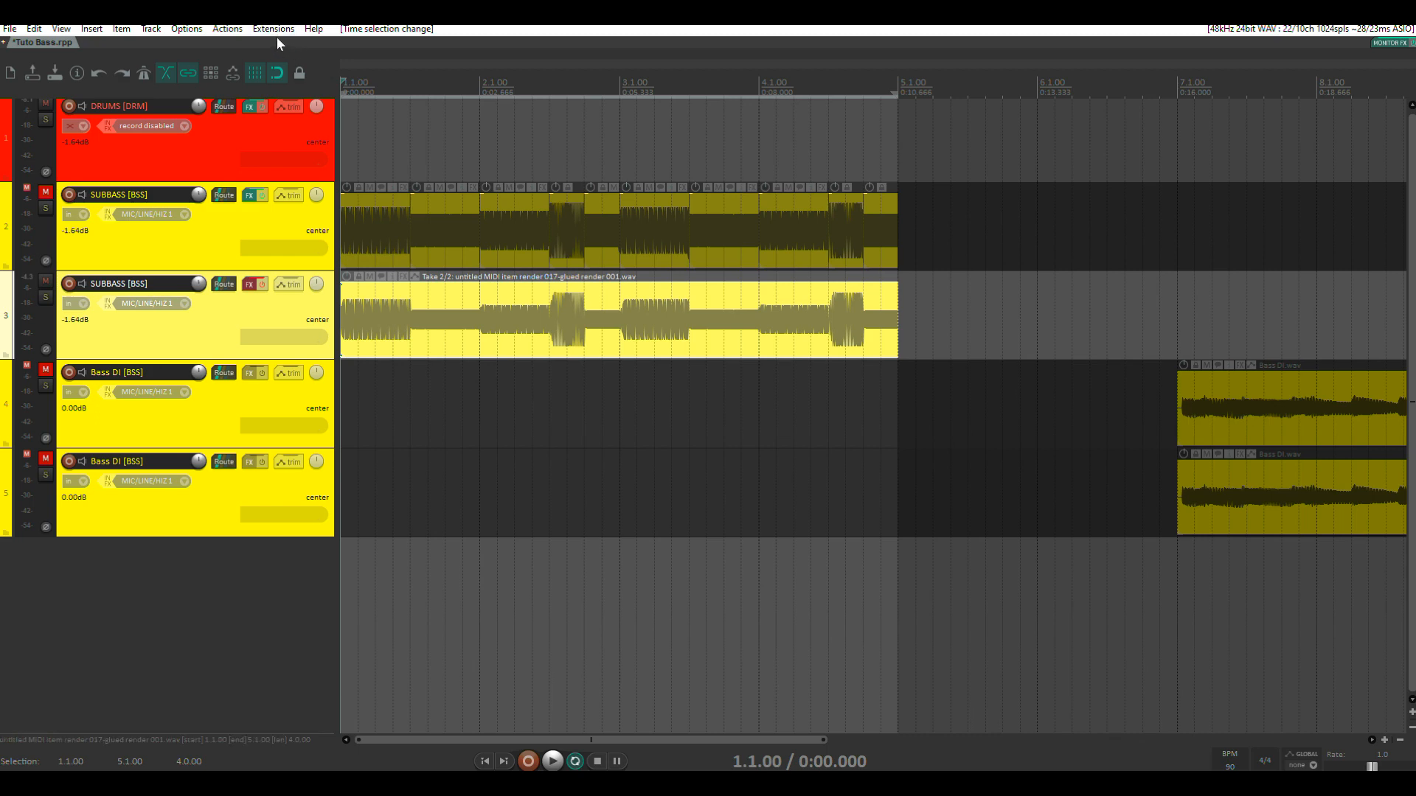
click(249, 288)
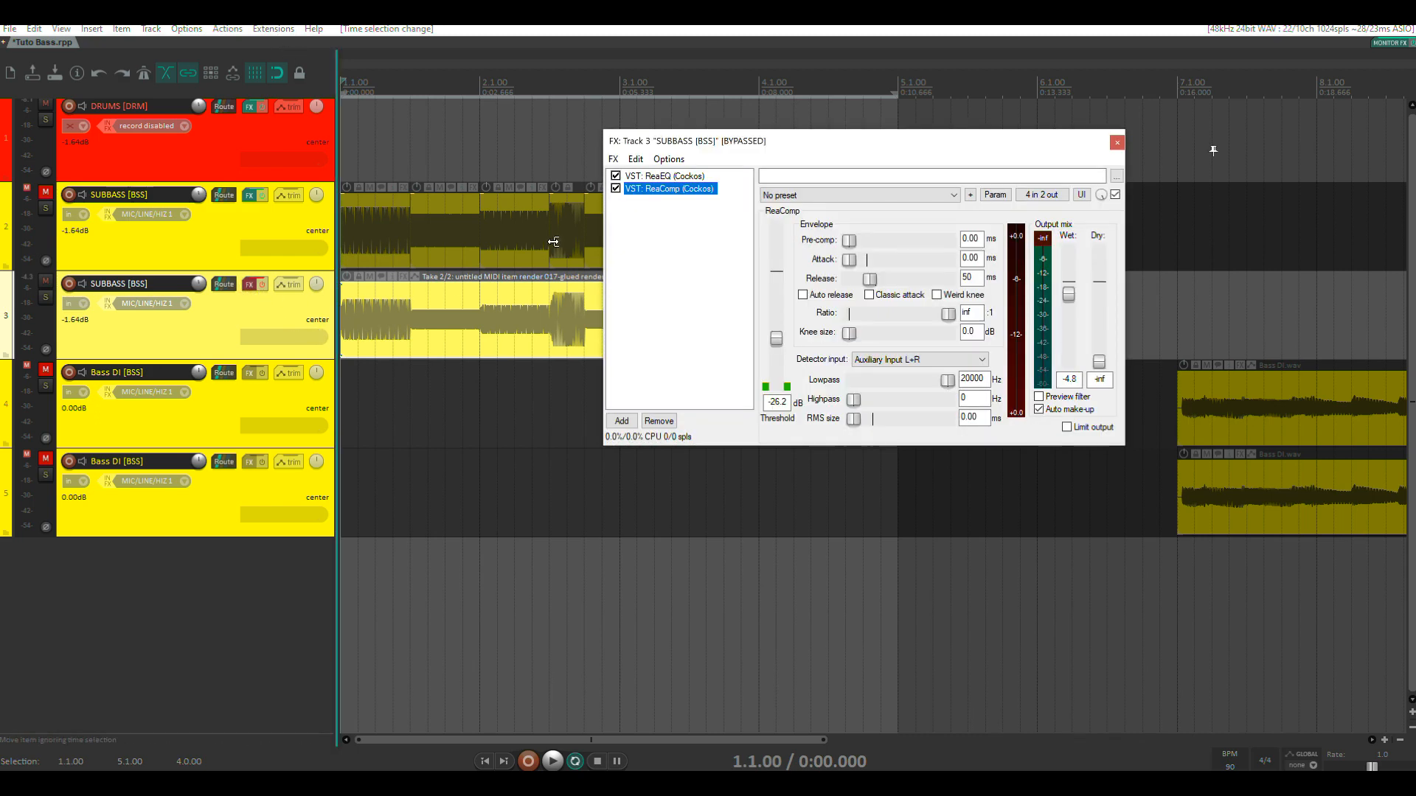
click(669, 177)
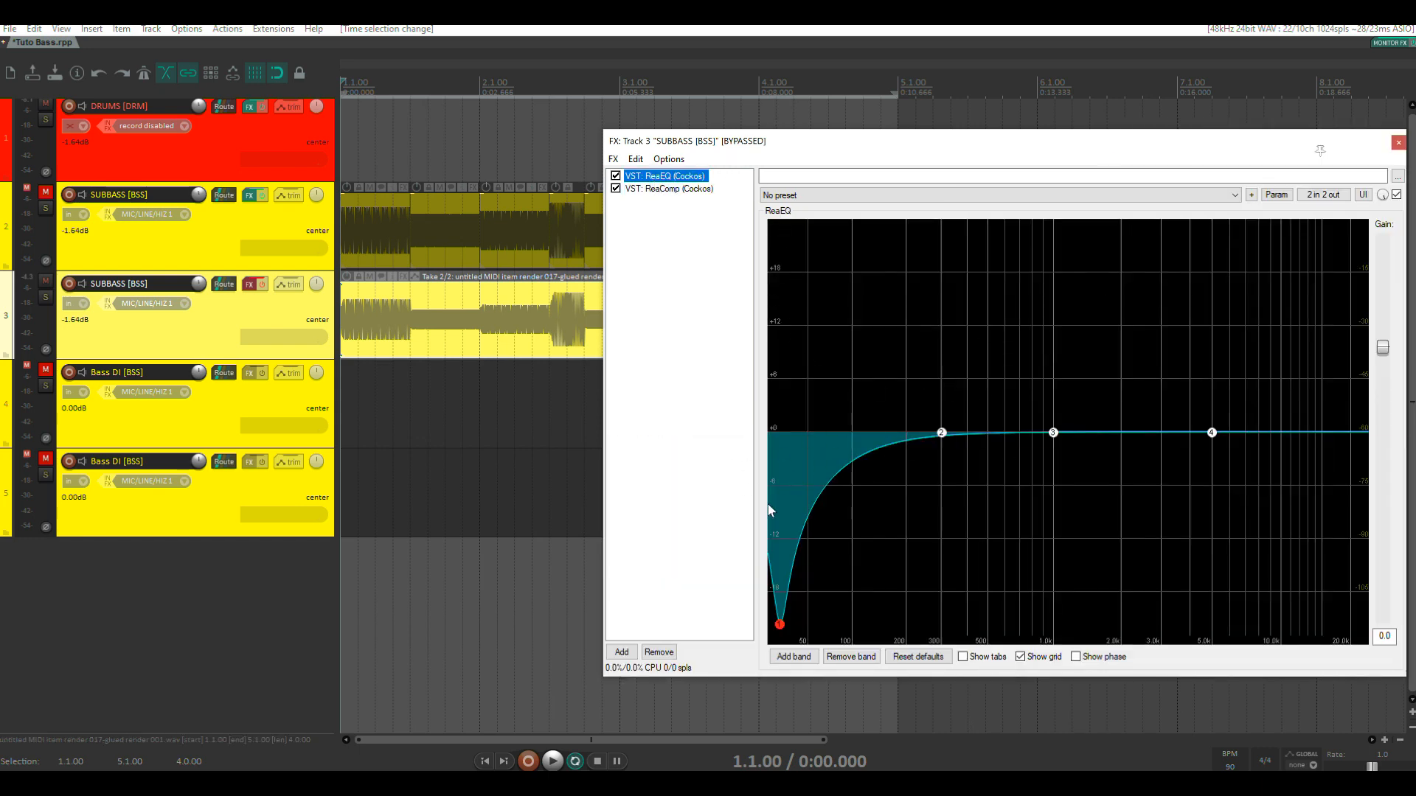
click(1398, 141)
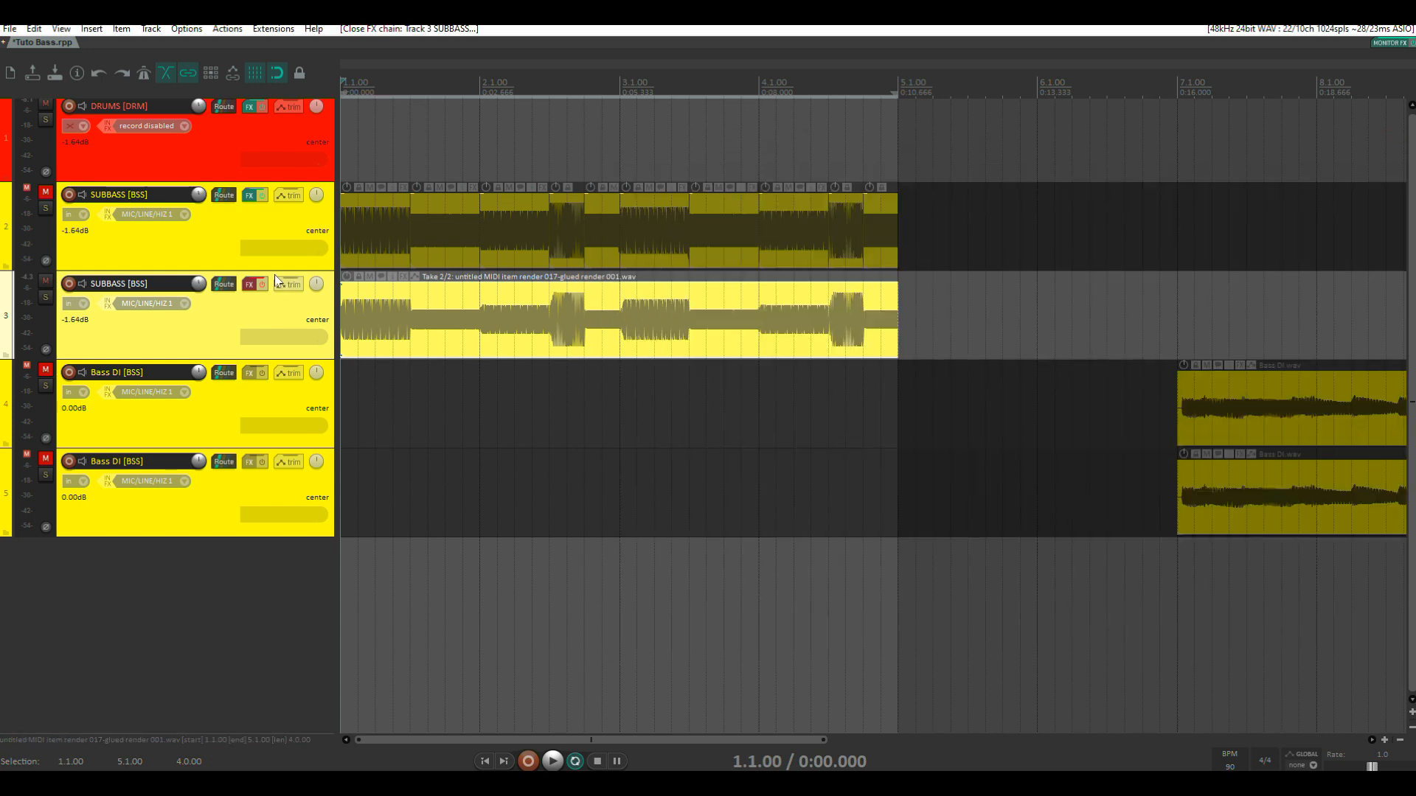
- Unmute and solo the upper Bass DI track, and play its item from 7.1.00
drag(1052, 398, 402, 369)
scroll(783, 407, down, 5)
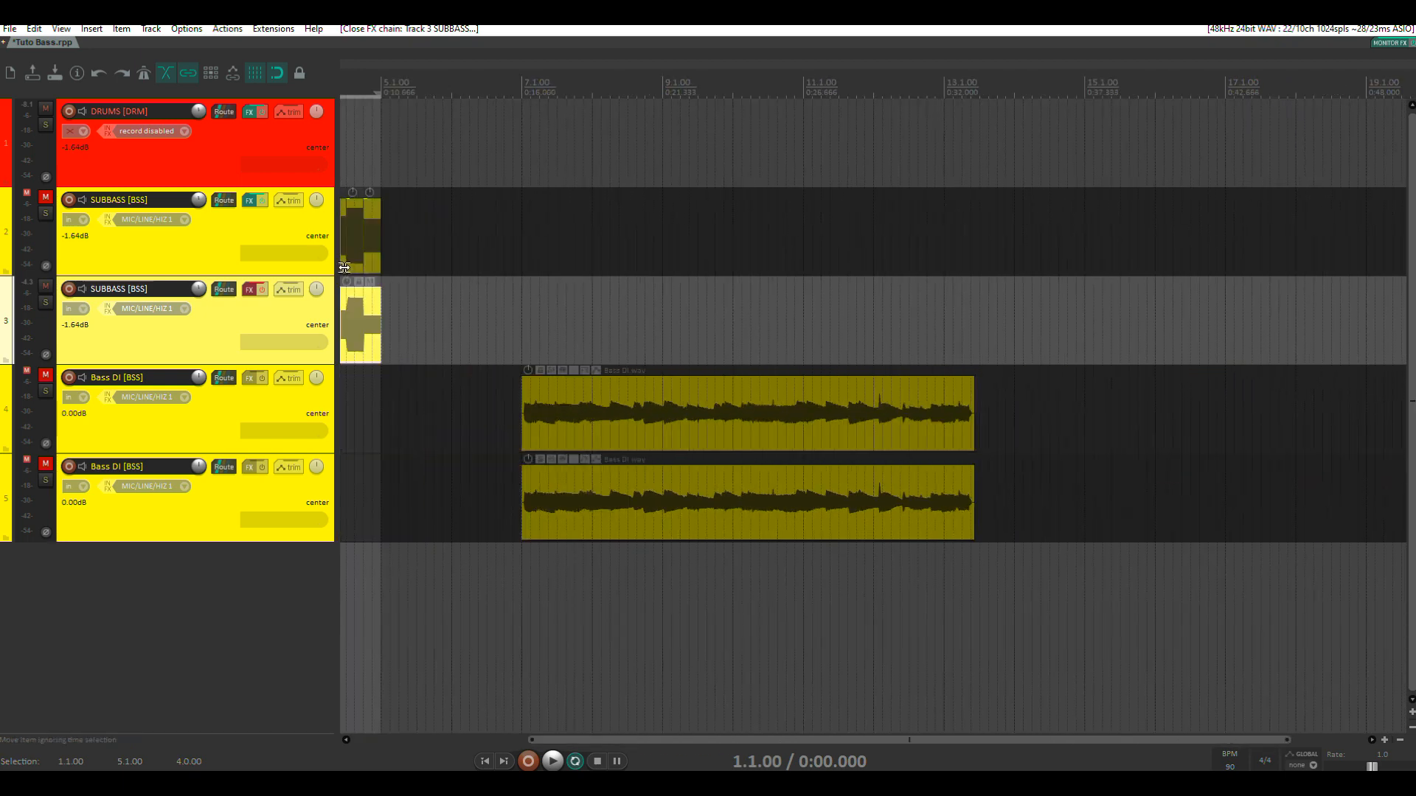
click(45, 375)
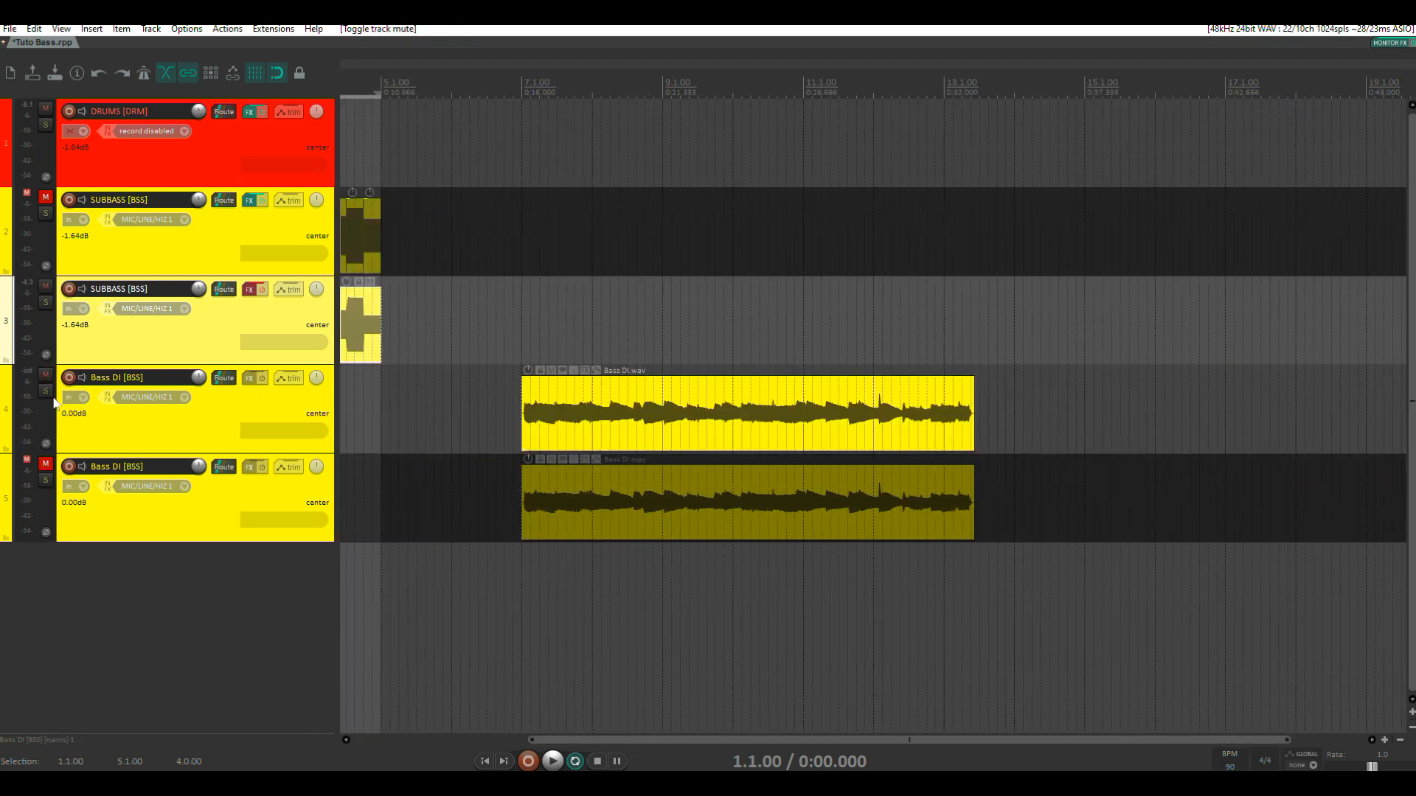
click(45, 391)
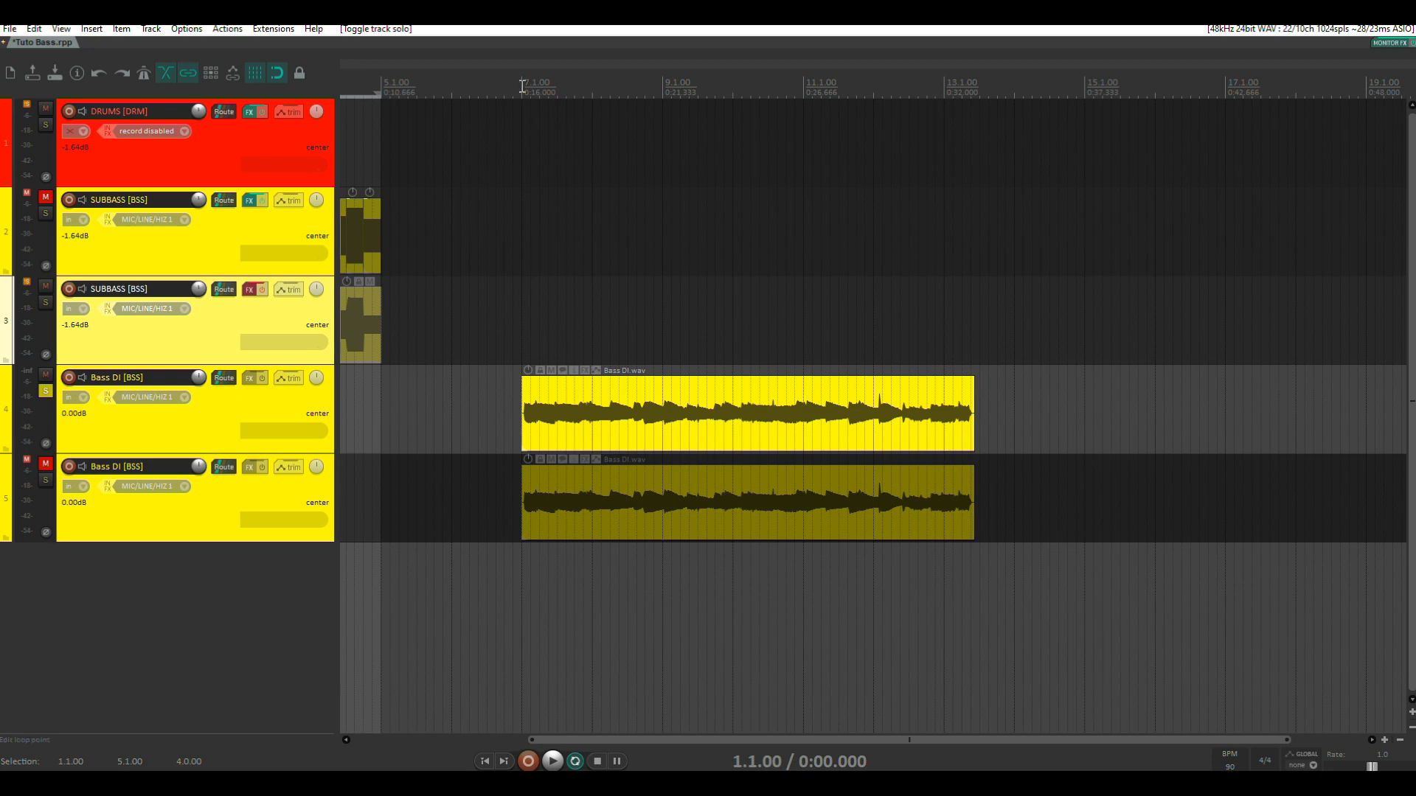
click(522, 87)
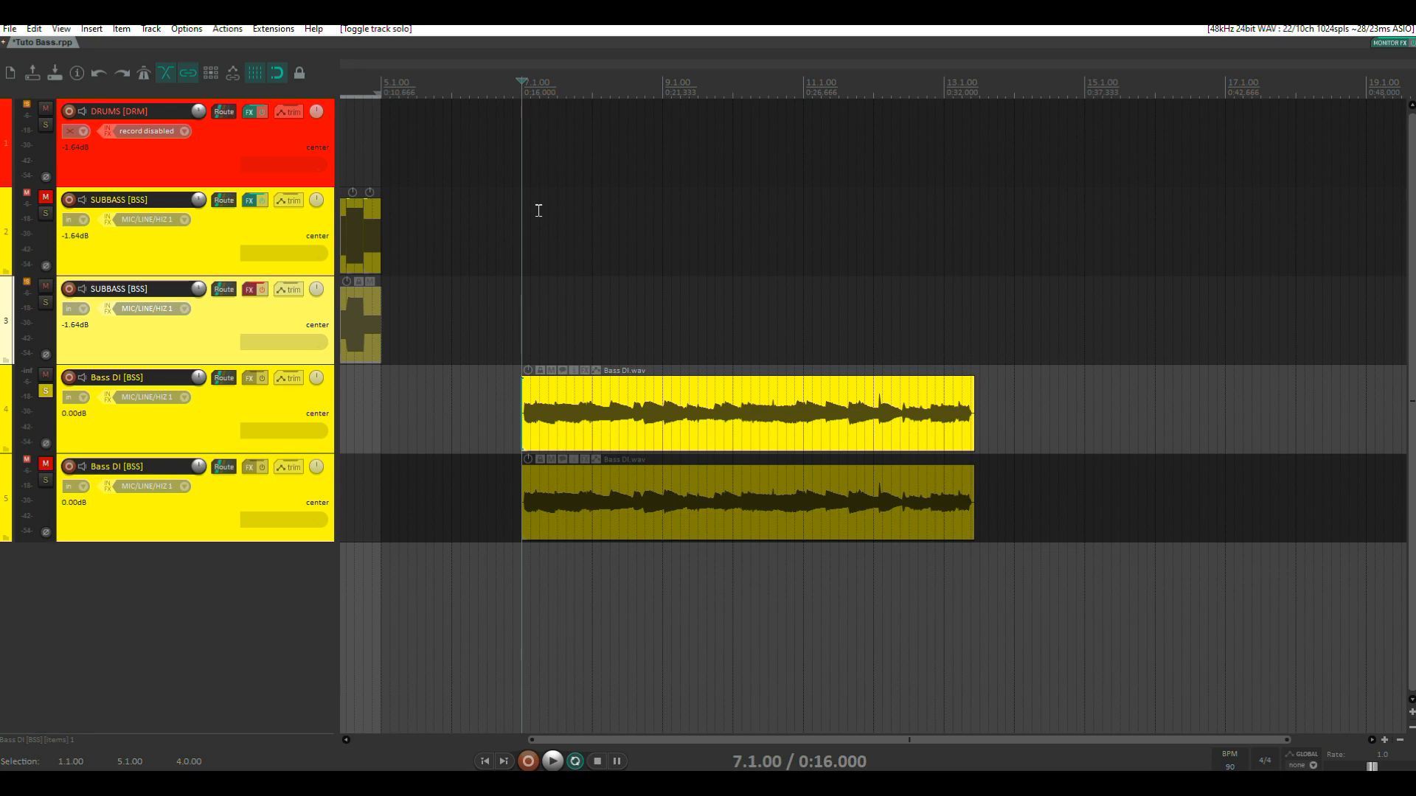
key(space)
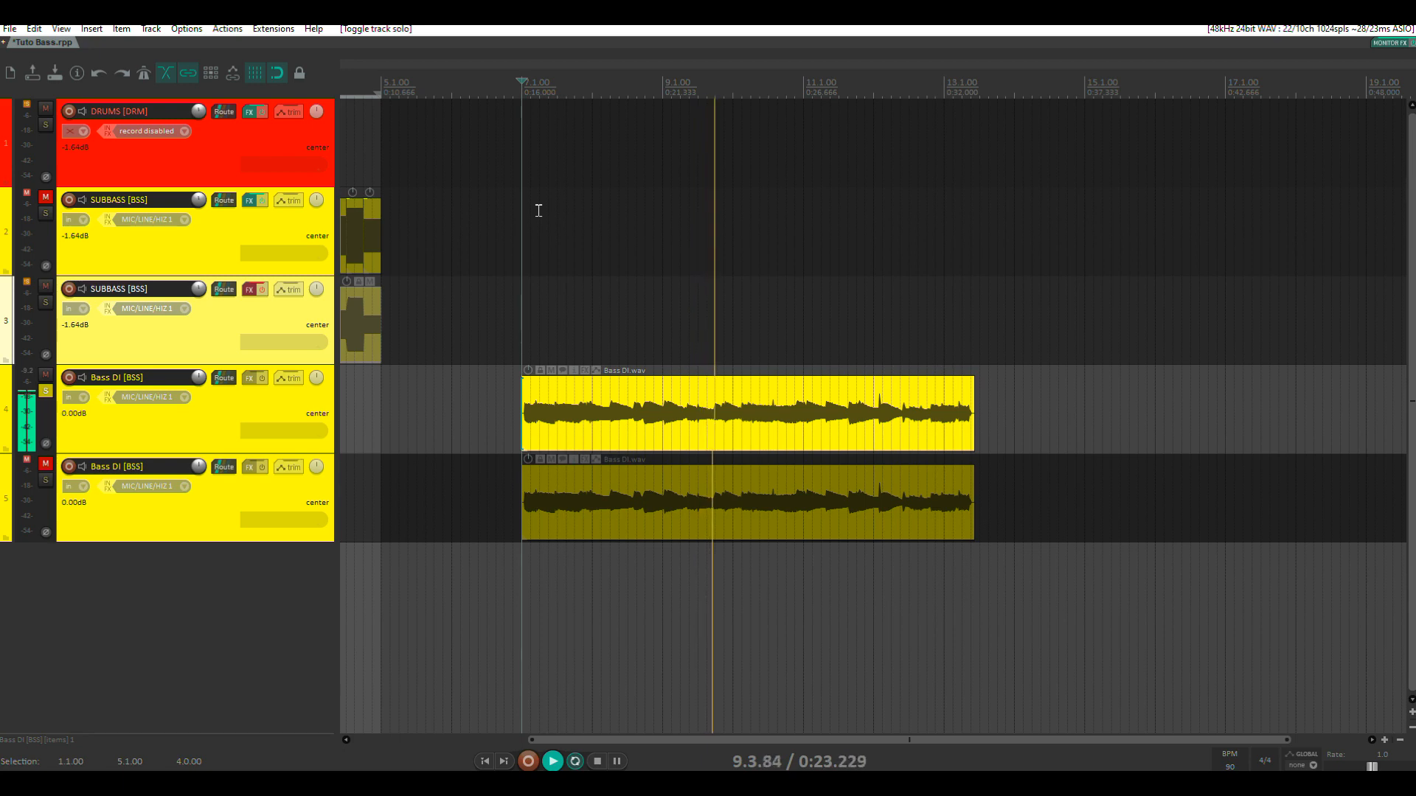
key(space)
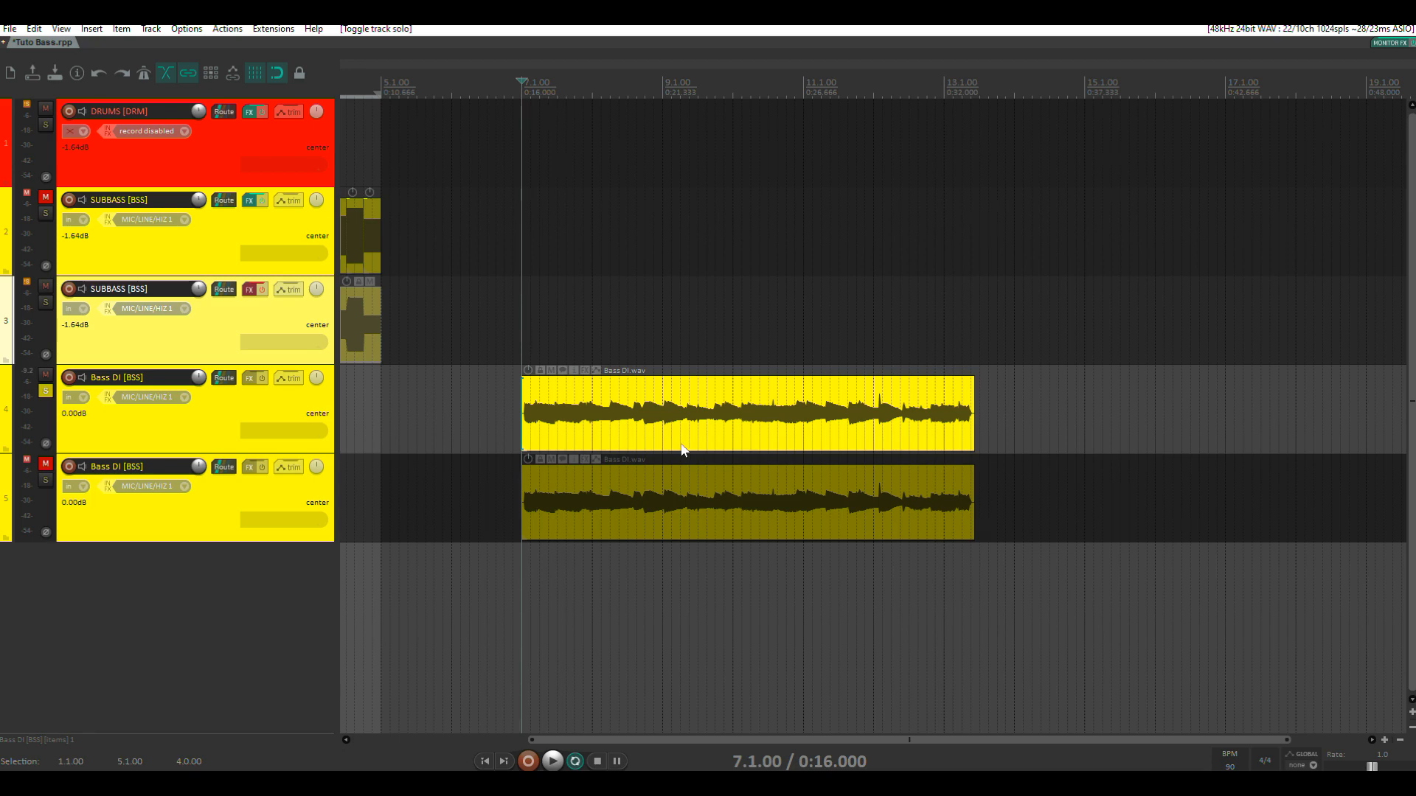
- Trim the silence before the first note of the upper Bass DI item and play back its beginning
scroll(610, 420, up, 4)
scroll(610, 421, down, 1)
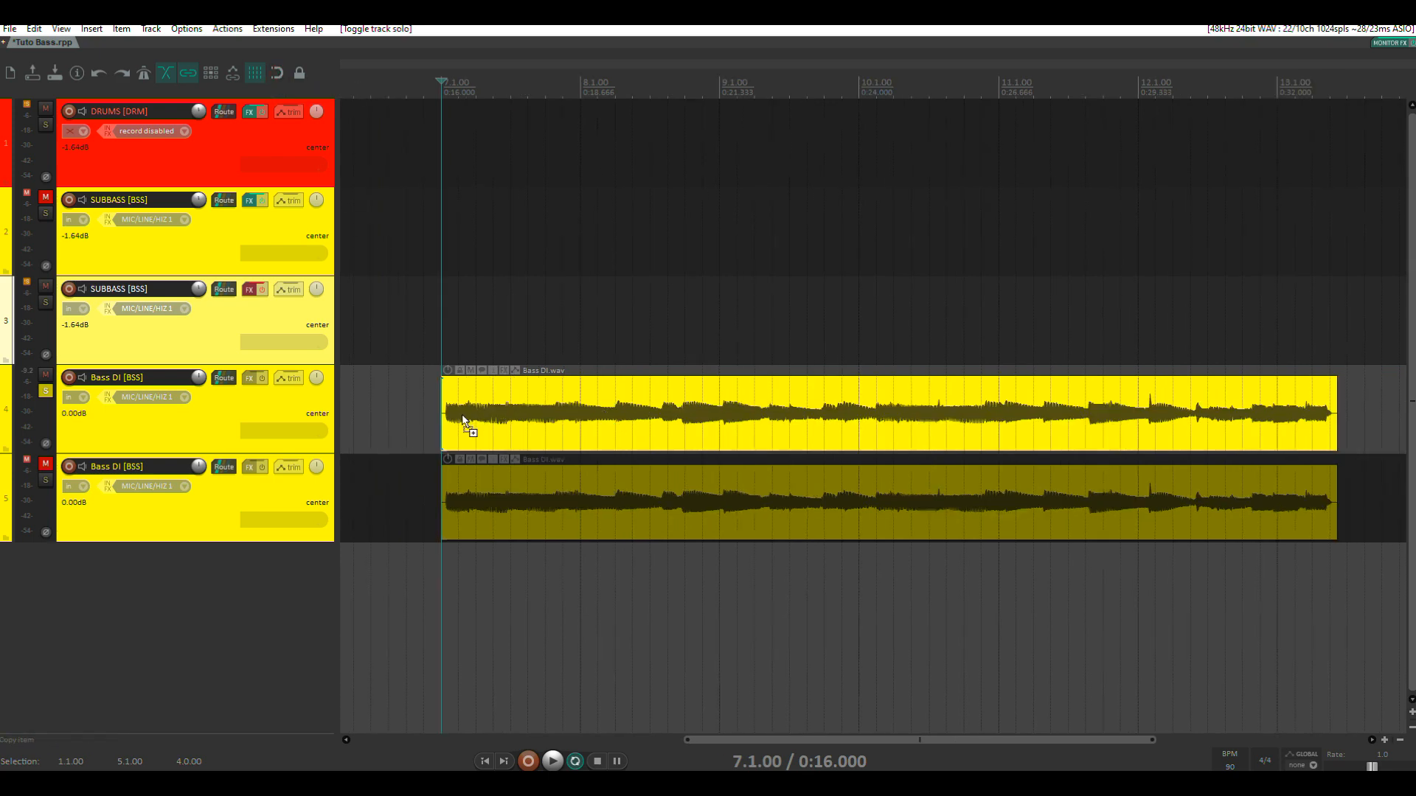
scroll(463, 419, up, 8)
drag(380, 421, 400, 423)
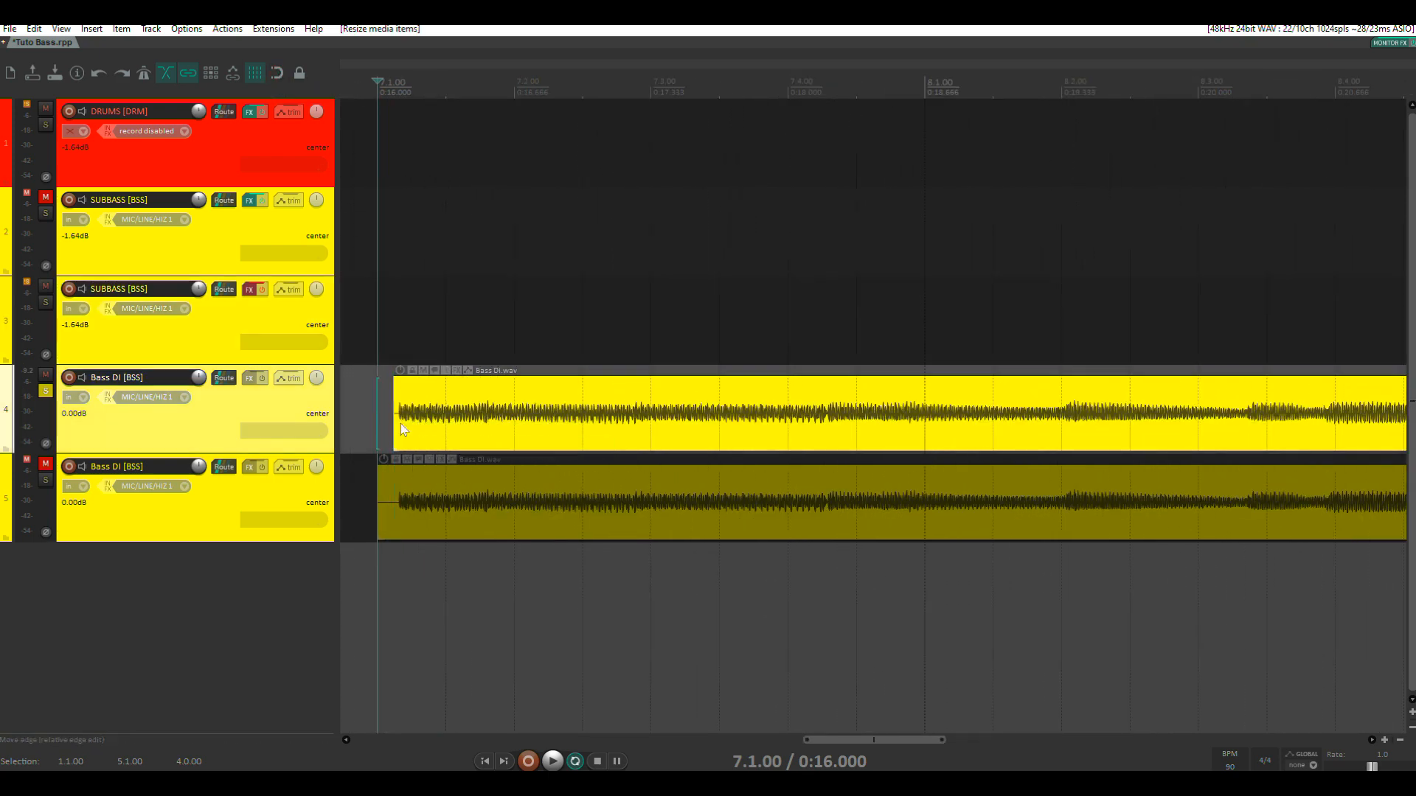
key(space)
scroll(761, 435, down, 2)
scroll(761, 435, down, 1)
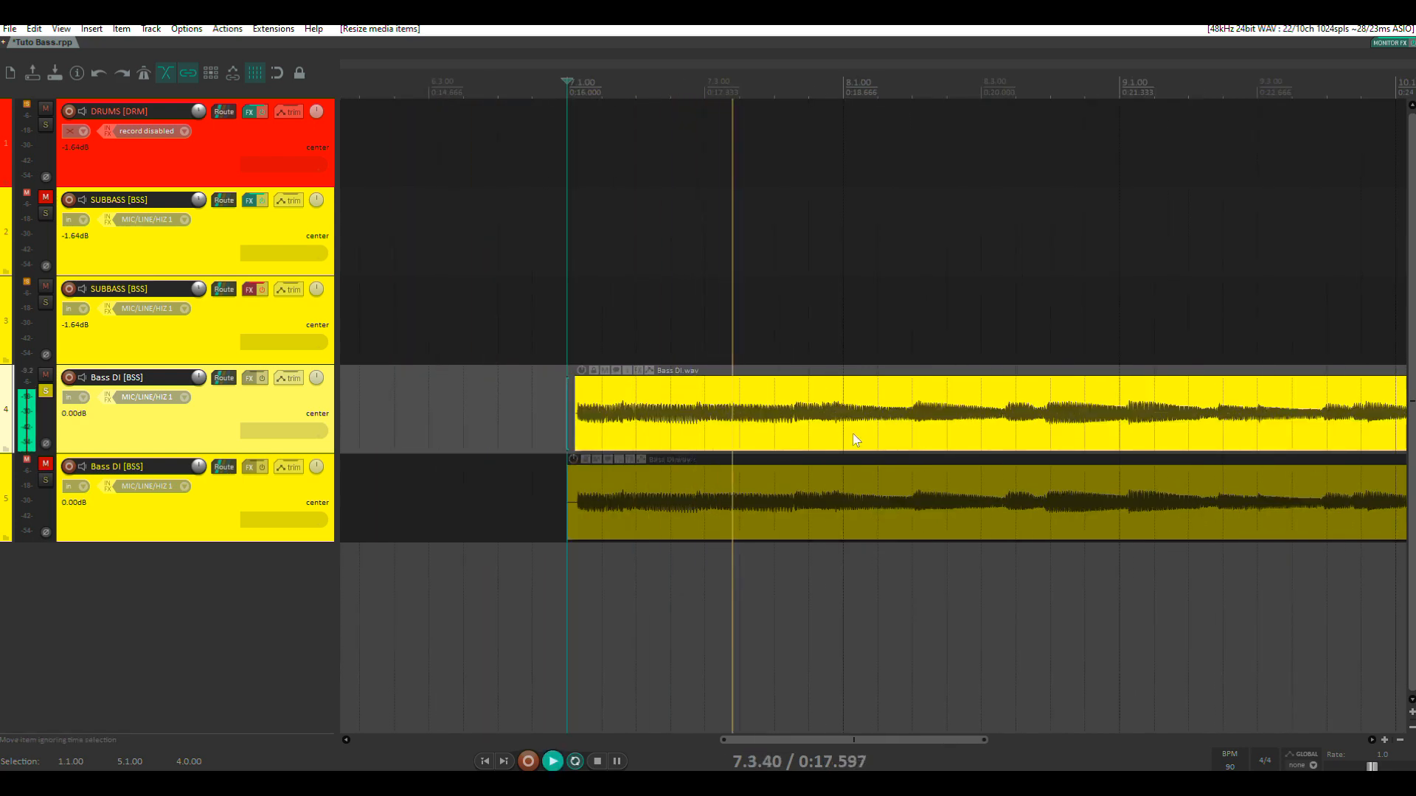
key(space)
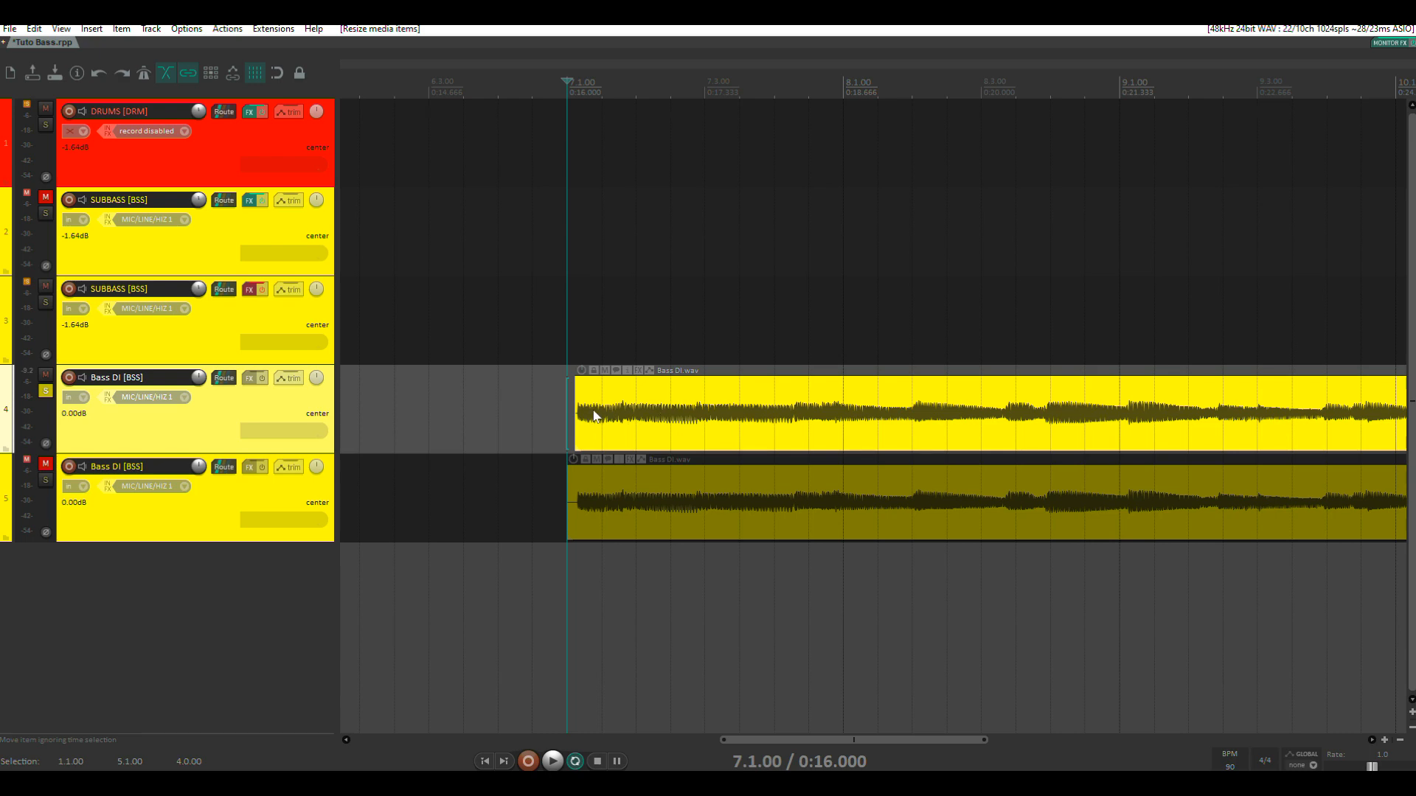
- Locate the first chord change by ear and split the upper Bass DI item there, at 7.4.28
key(space)
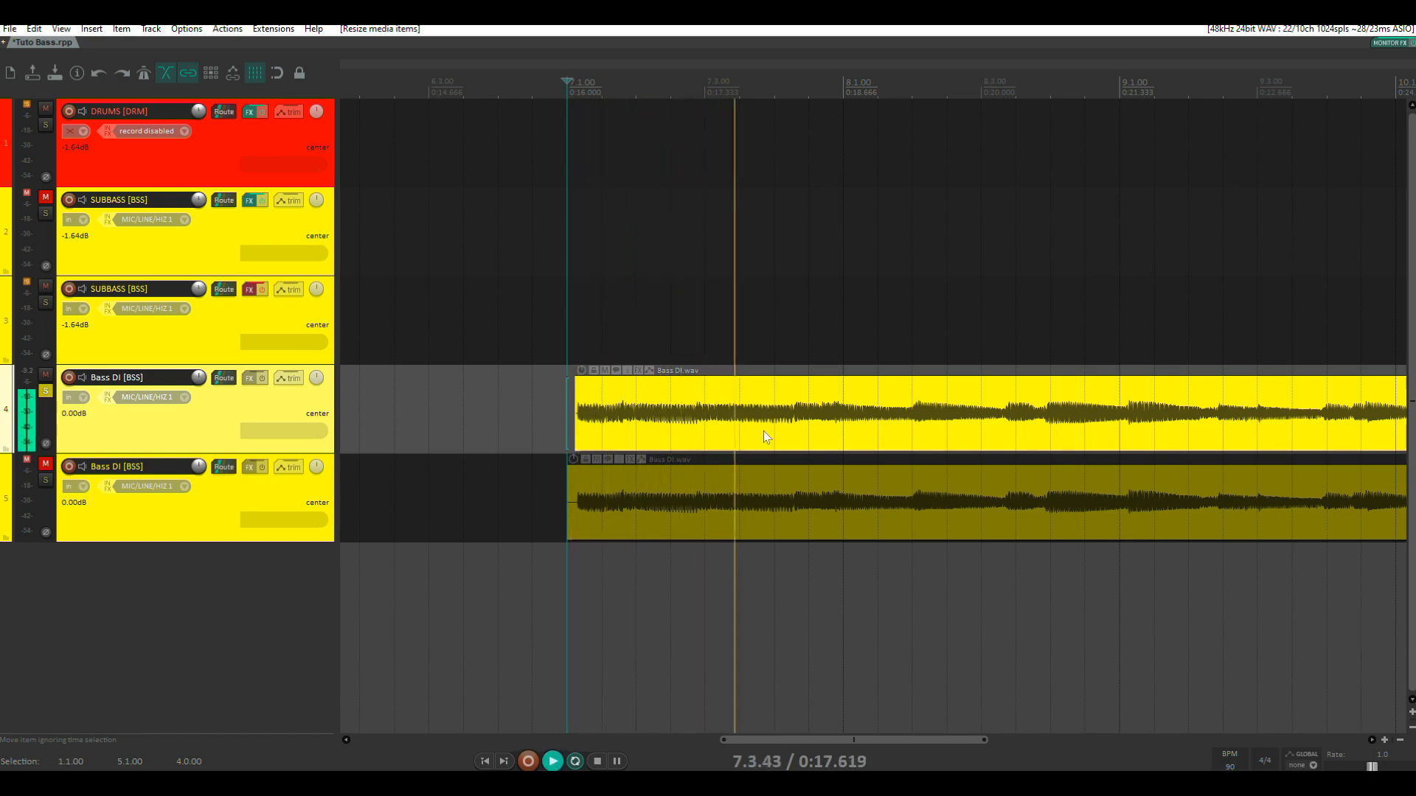
key(space)
click(794, 420)
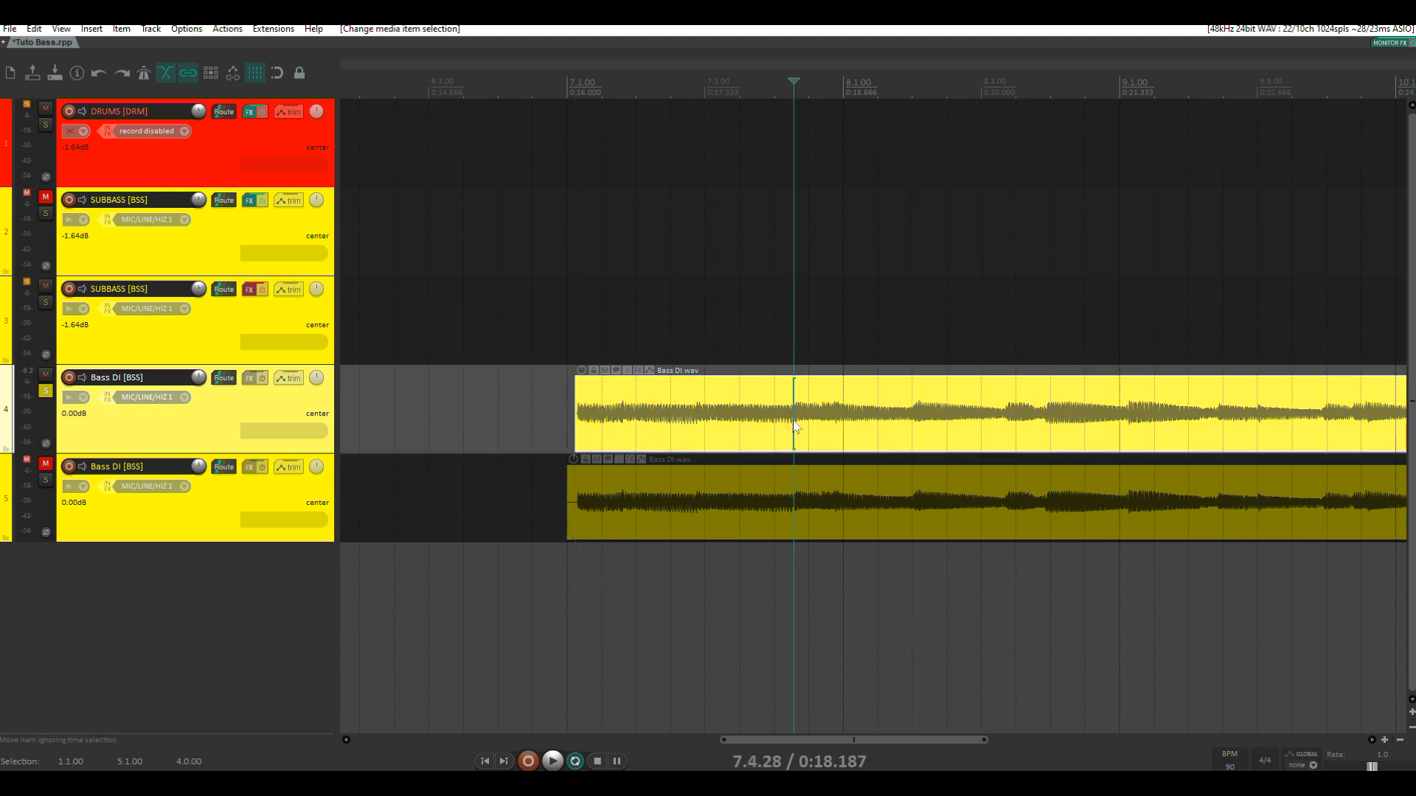
key(s)
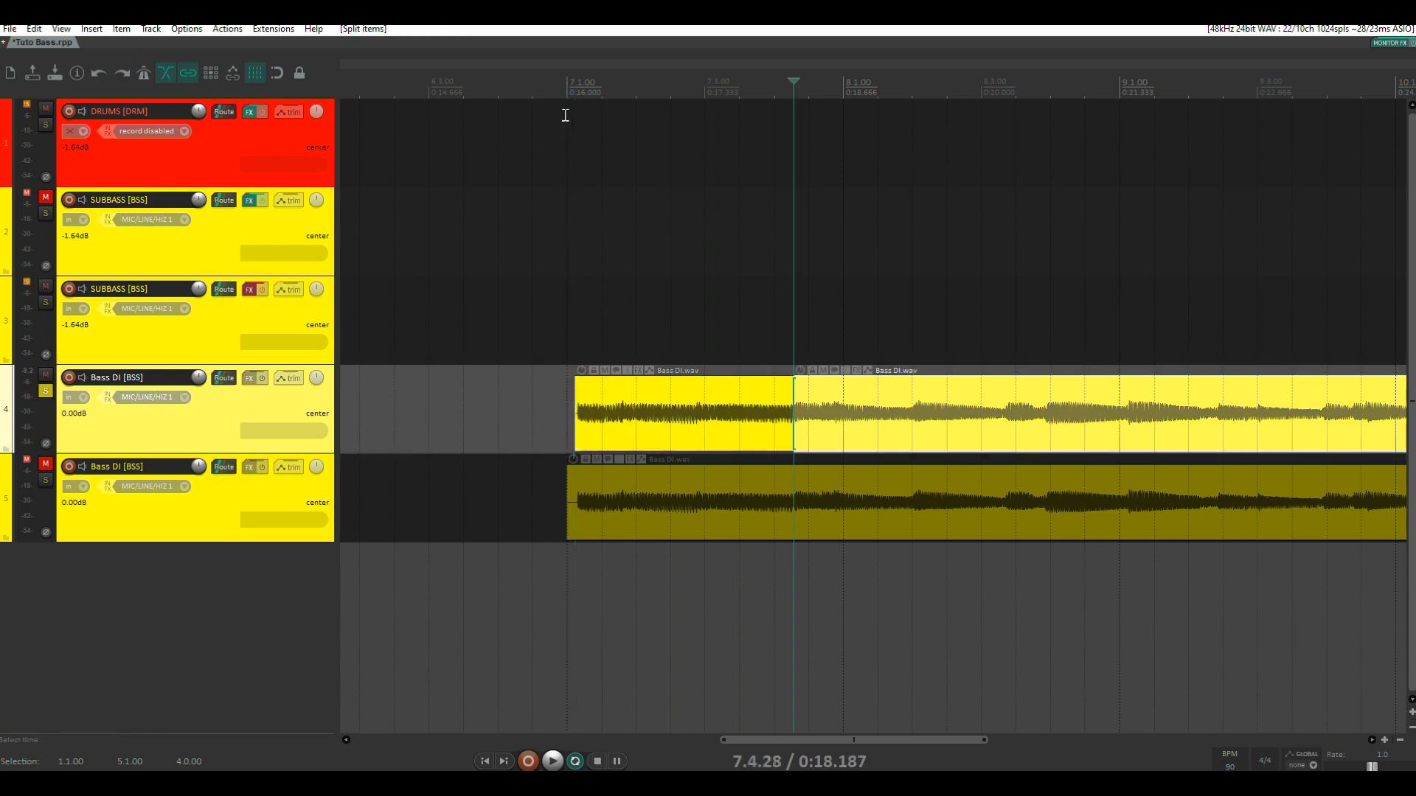
- Play from 7.1.00 to check the phrase, and split the upper Bass DI item at 8.3.38
click(568, 82)
key(space)
scroll(741, 433, up, 3)
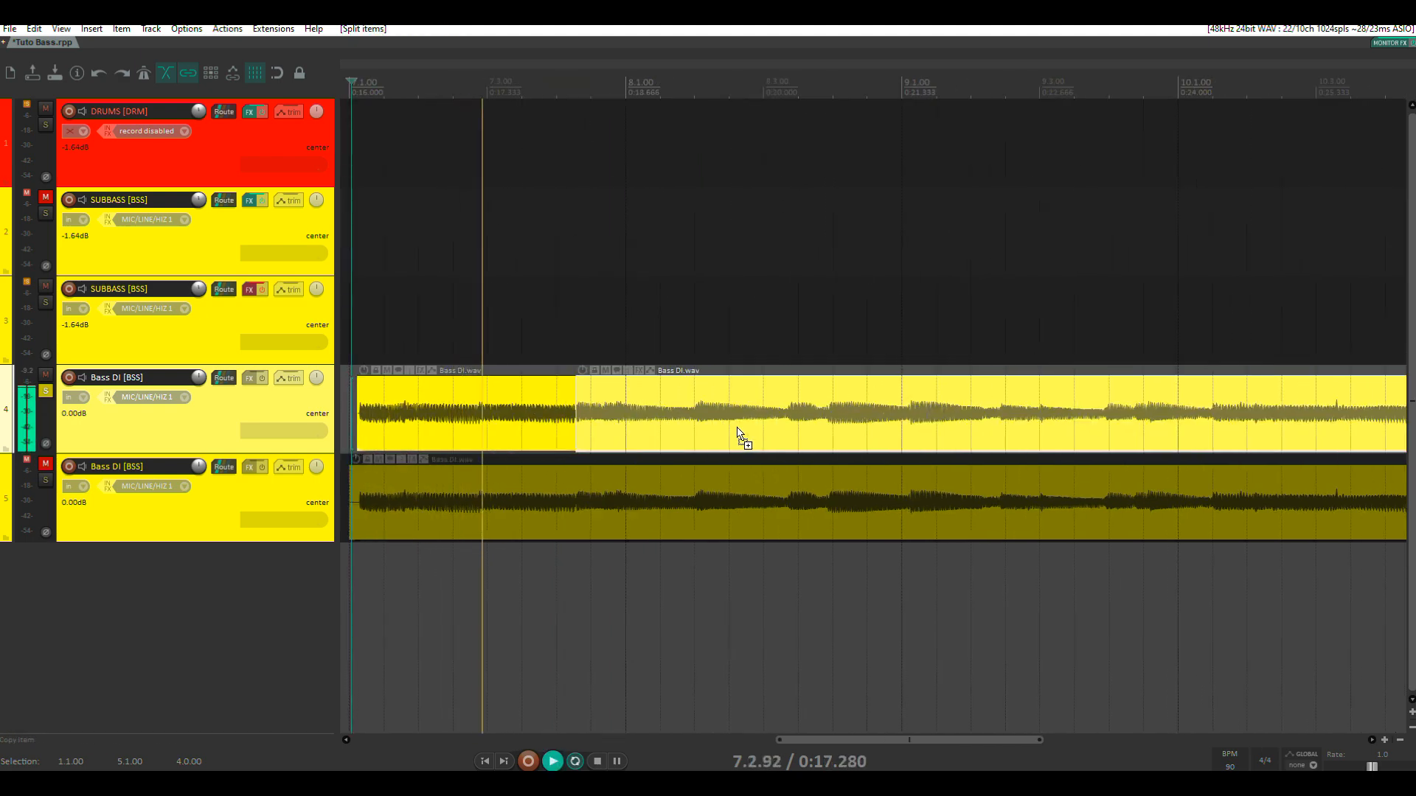
key(space)
click(809, 422)
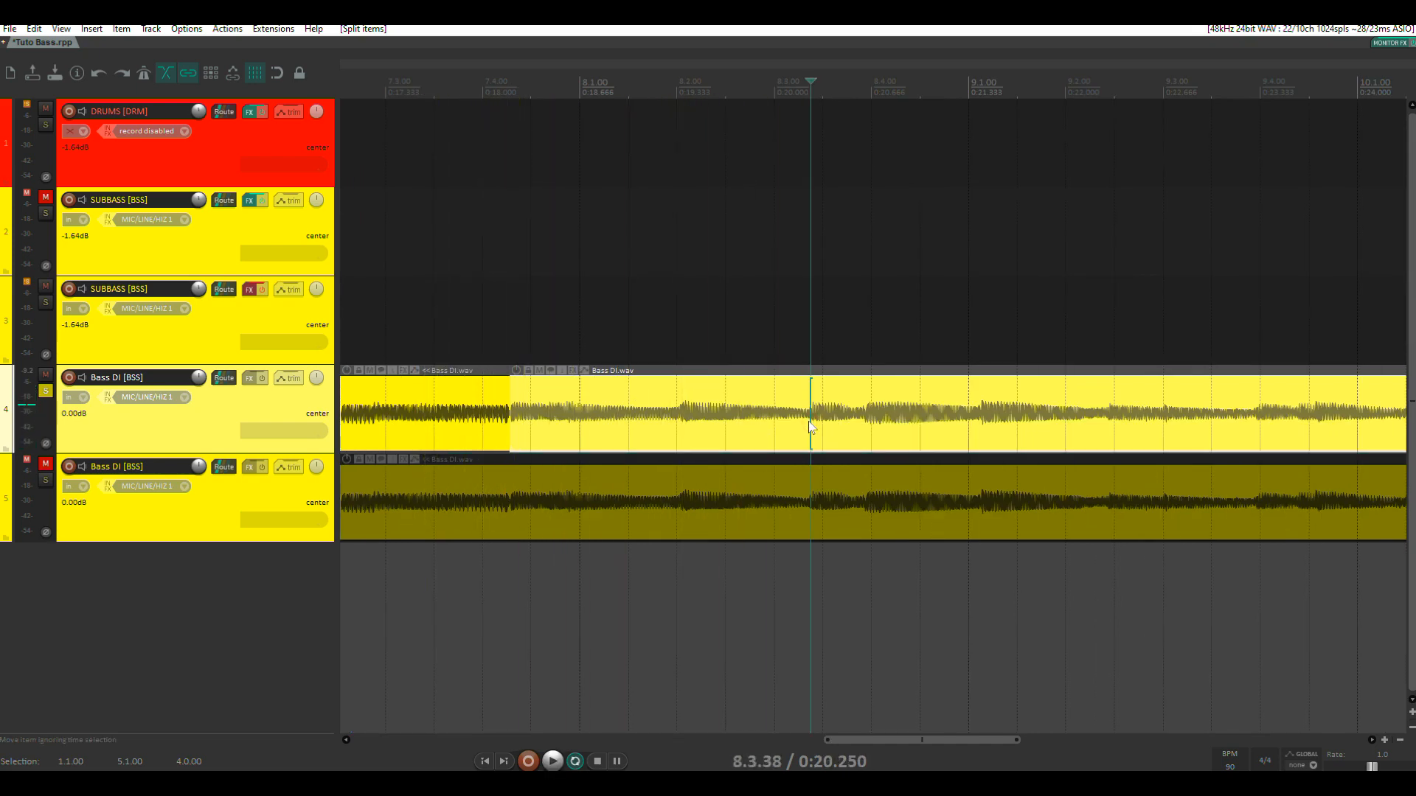
key(s)
key(space)
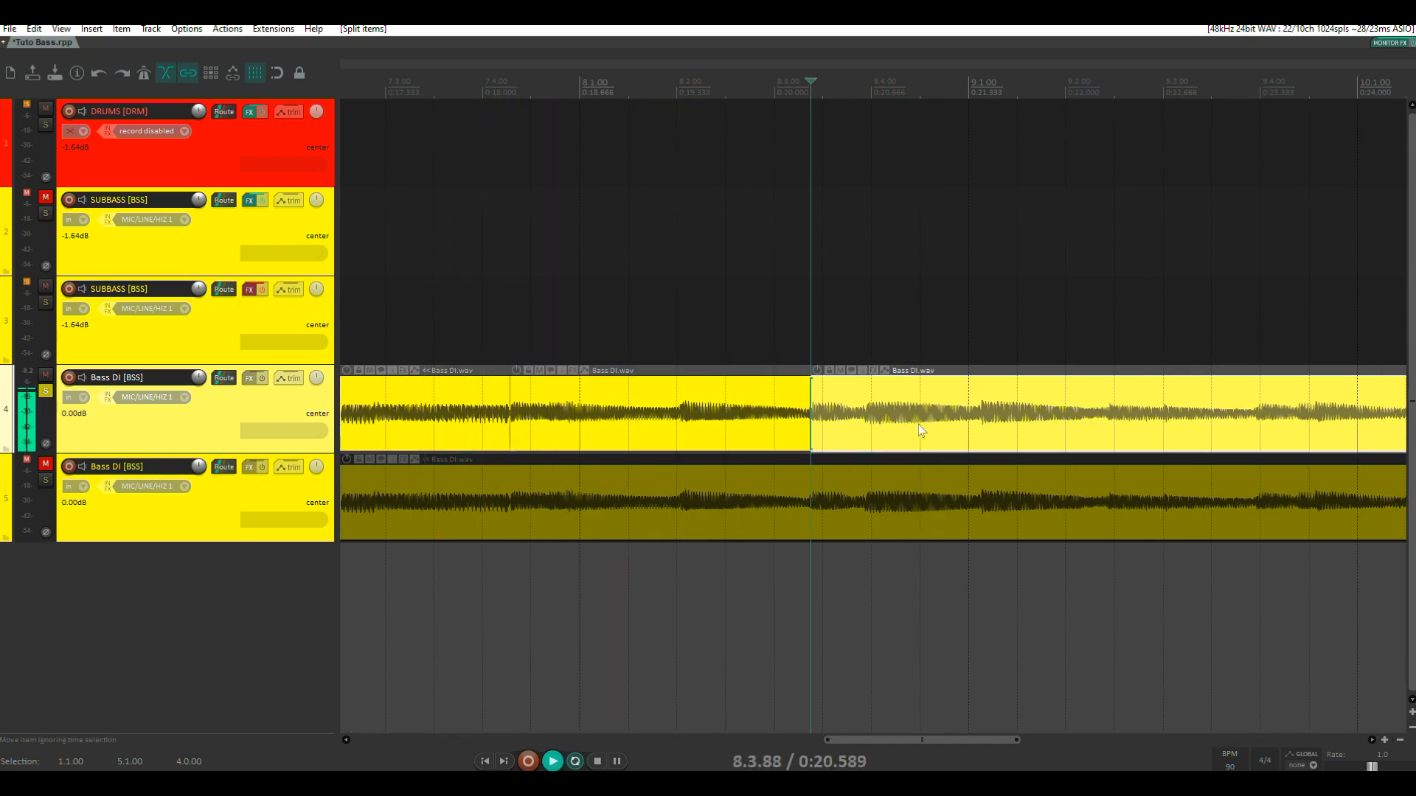
- Split the upper Bass DI item at the note changes at 9.2.42 and 9.3.96, auditioning the sections
click(1107, 424)
key(s)
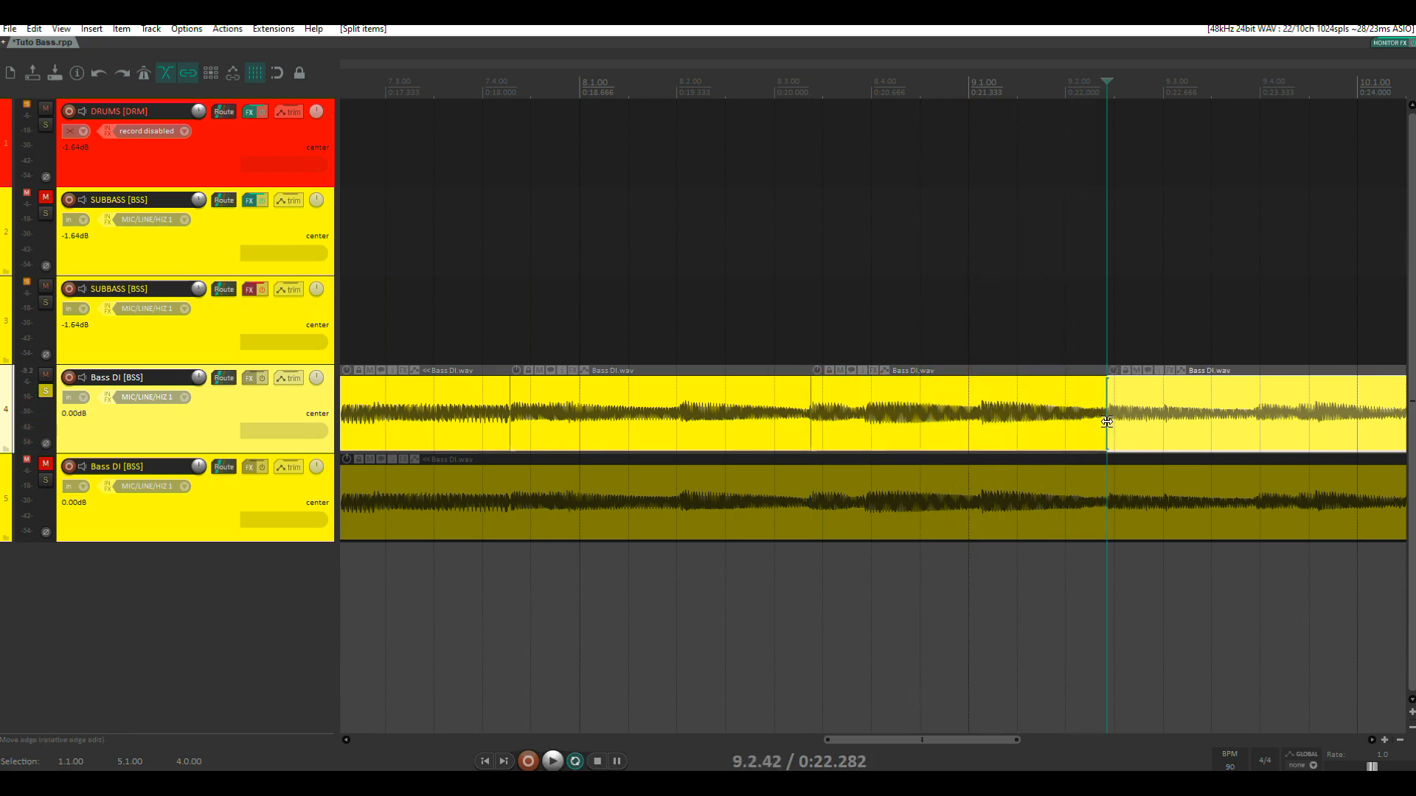
scroll(895, 443, right, 3)
key(space)
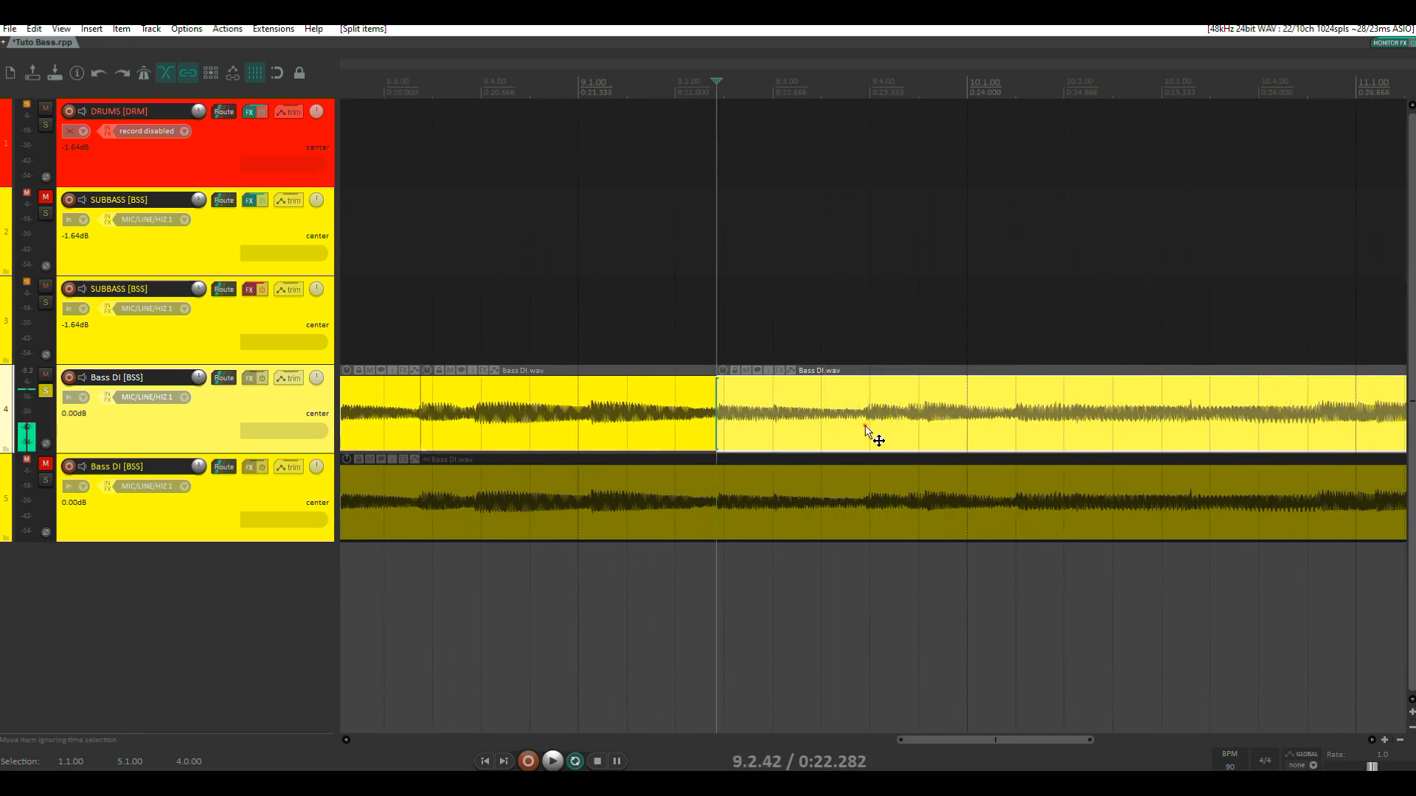
click(866, 425)
key(s)
key(space)
key(space)
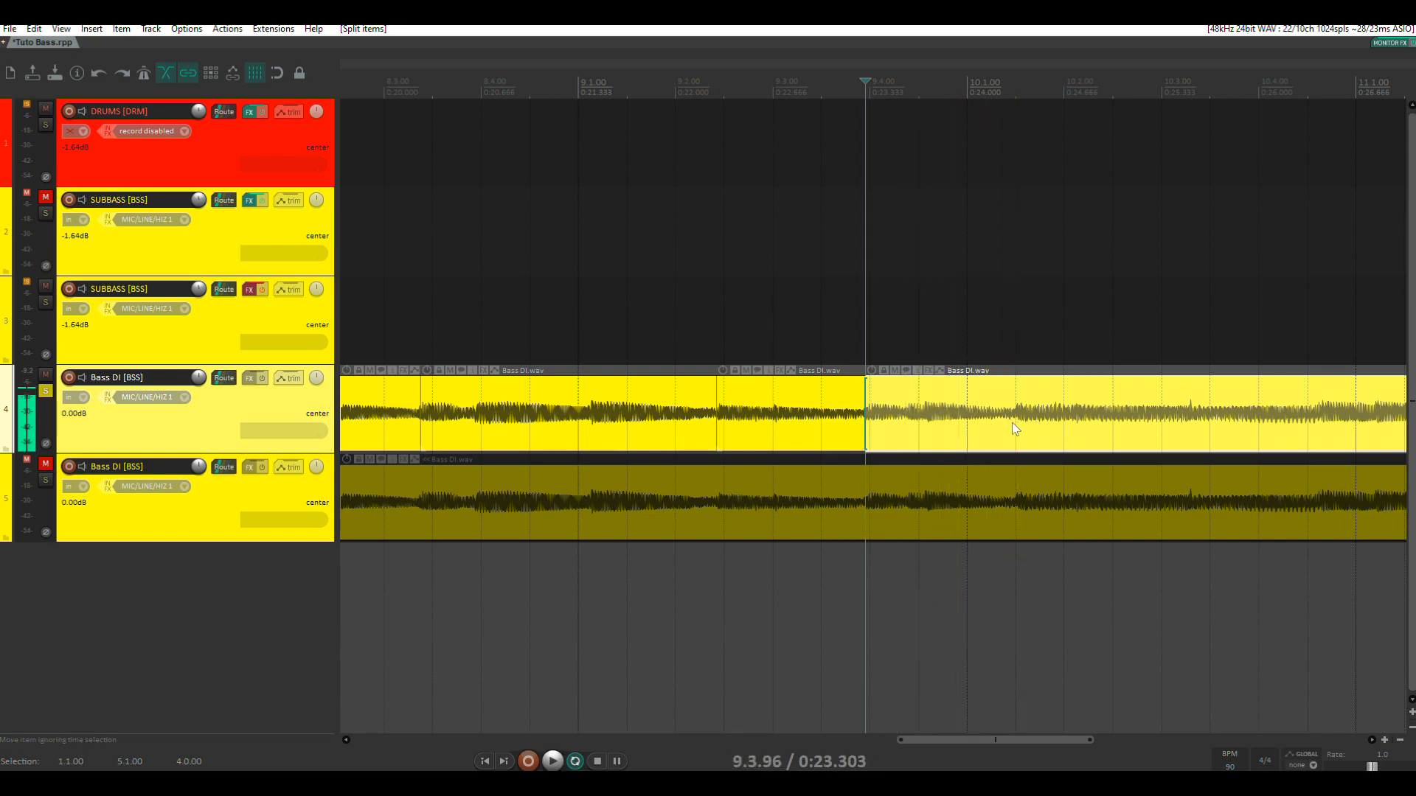
- Split the upper Bass DI item at 10.1.50 and at the note attack just before bar 11, auditioning each section
click(1016, 429)
key(s)
key(space)
scroll(1157, 416, right, 5)
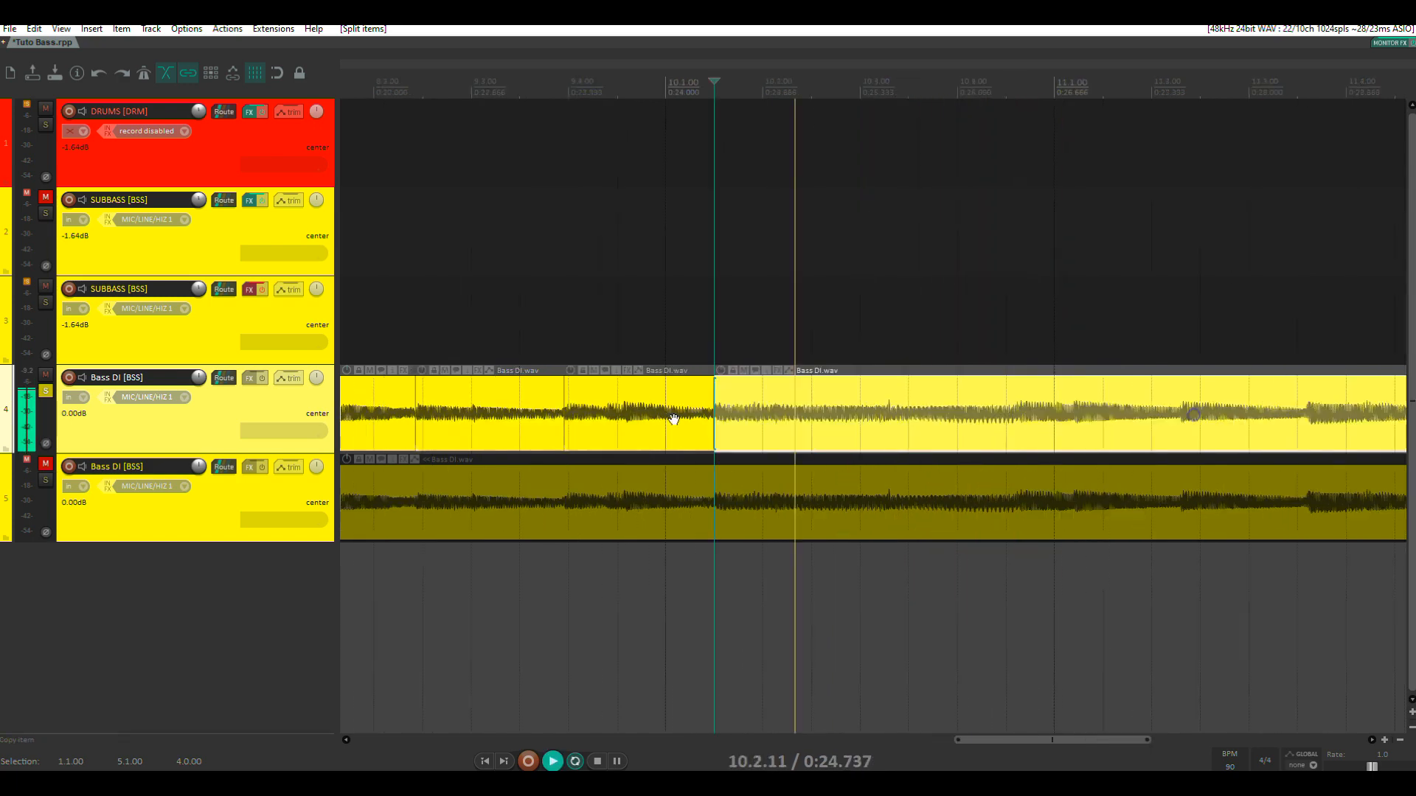
key(space)
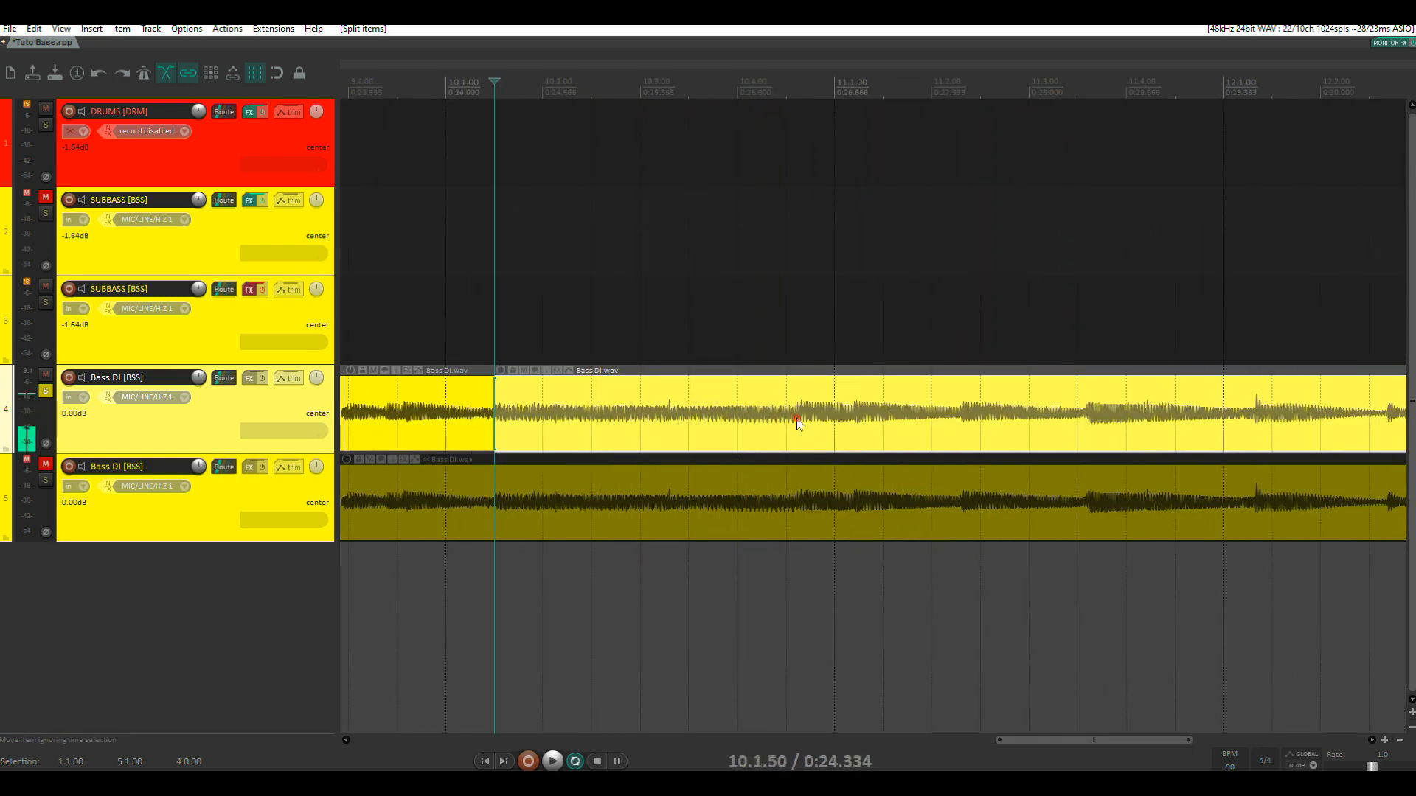
click(798, 428)
key(s)
key(space)
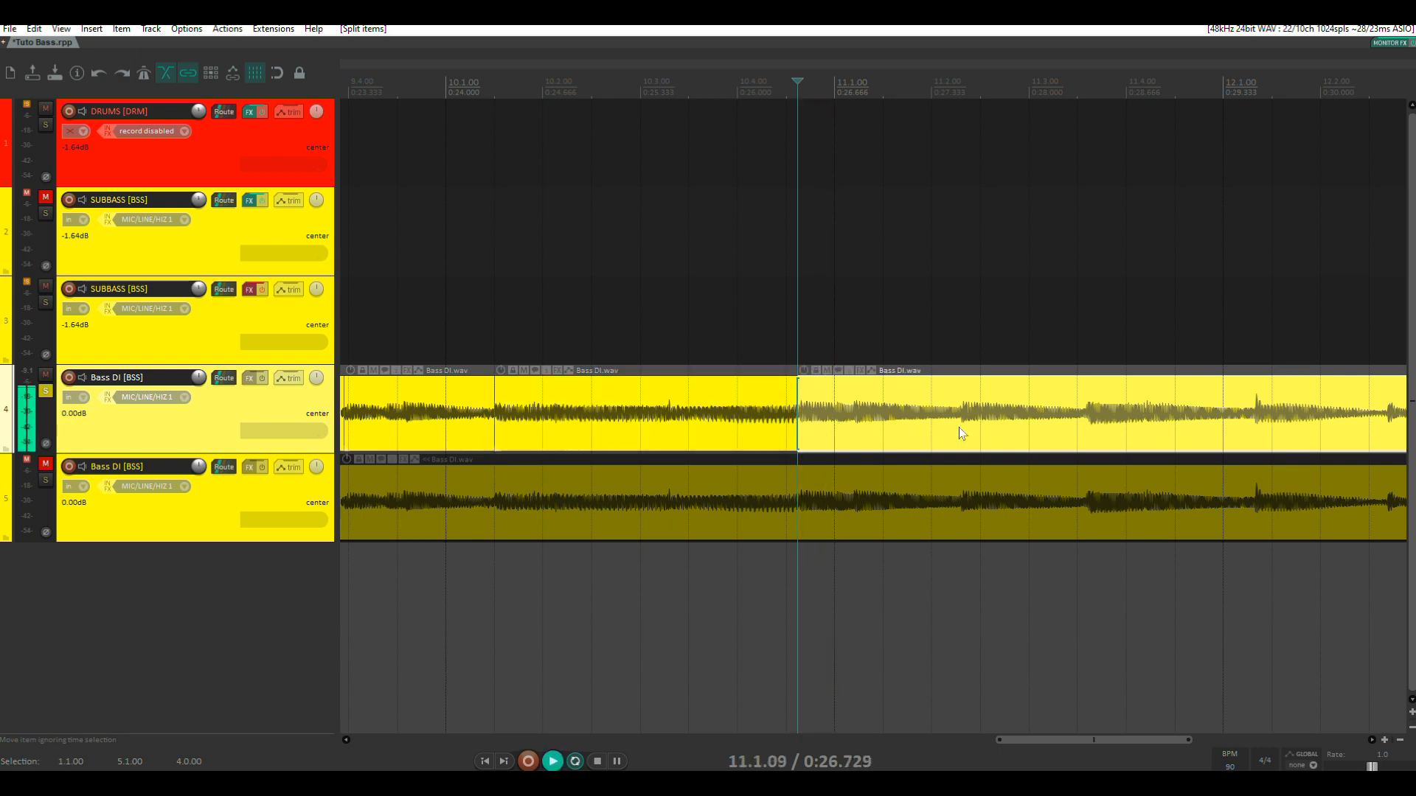
key(space)
- Split the upper Bass DI item at 11.3.62 and at about 12.2.72, auditioning the sections
click(1089, 431)
key(s)
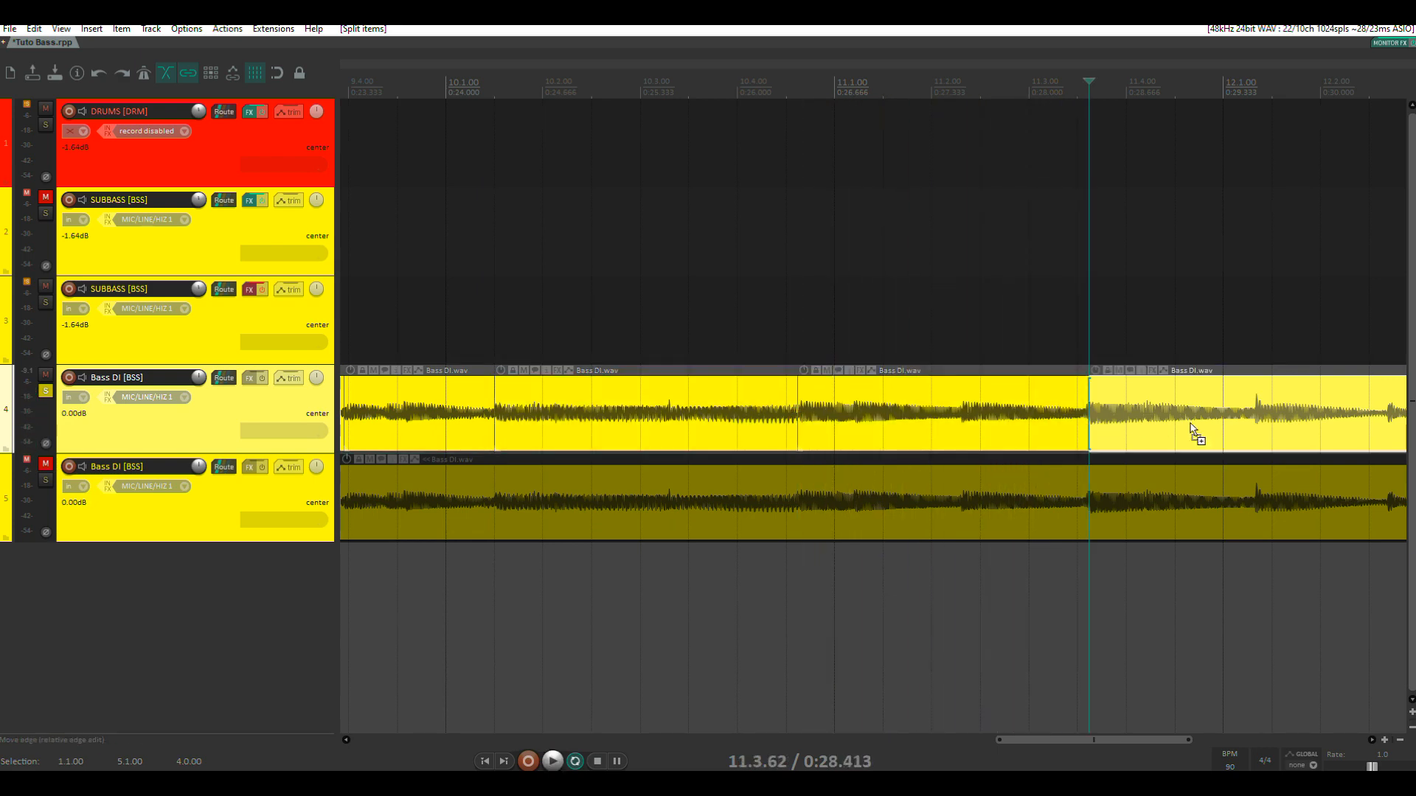
drag(1210, 425, 764, 466)
key(space)
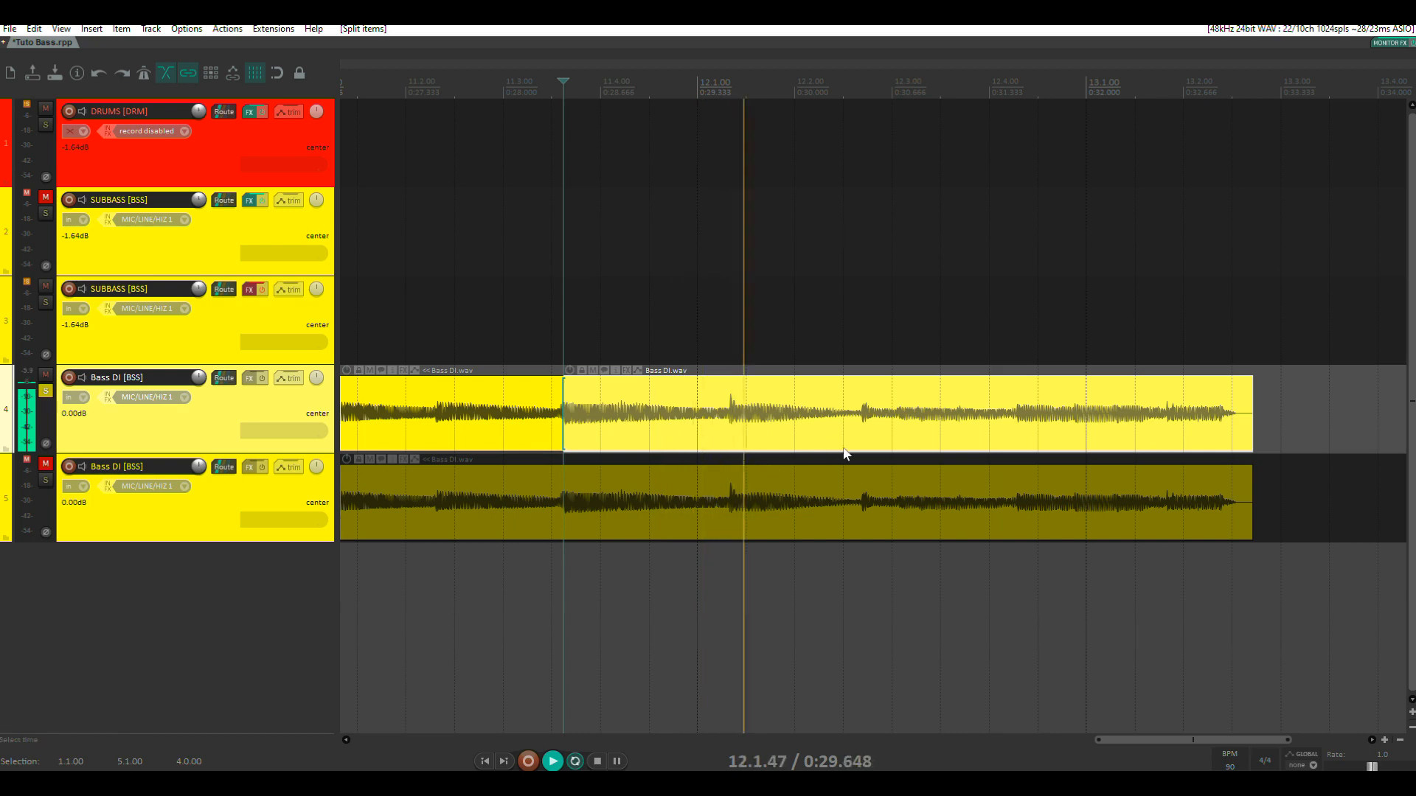
key(space)
click(862, 429)
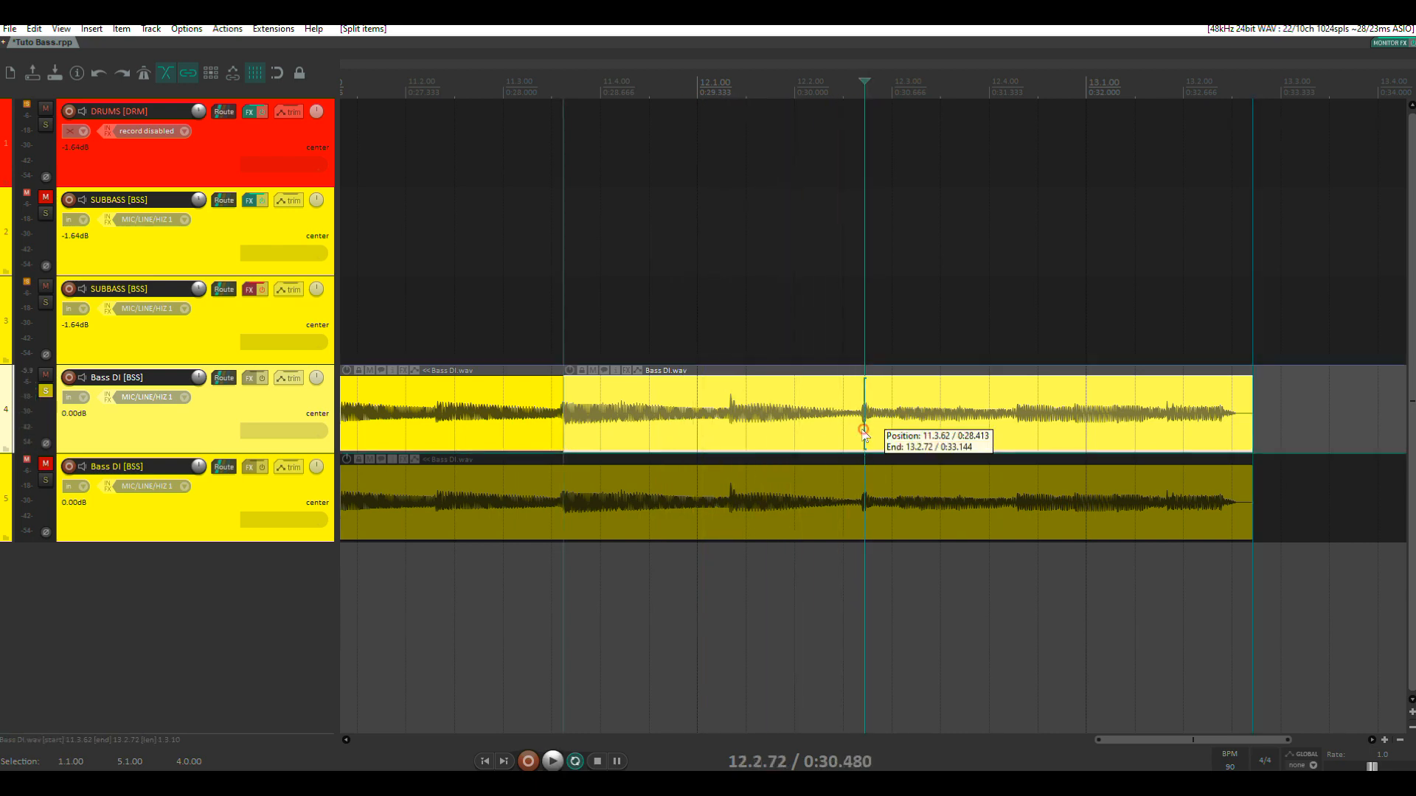
key(s)
key(space)
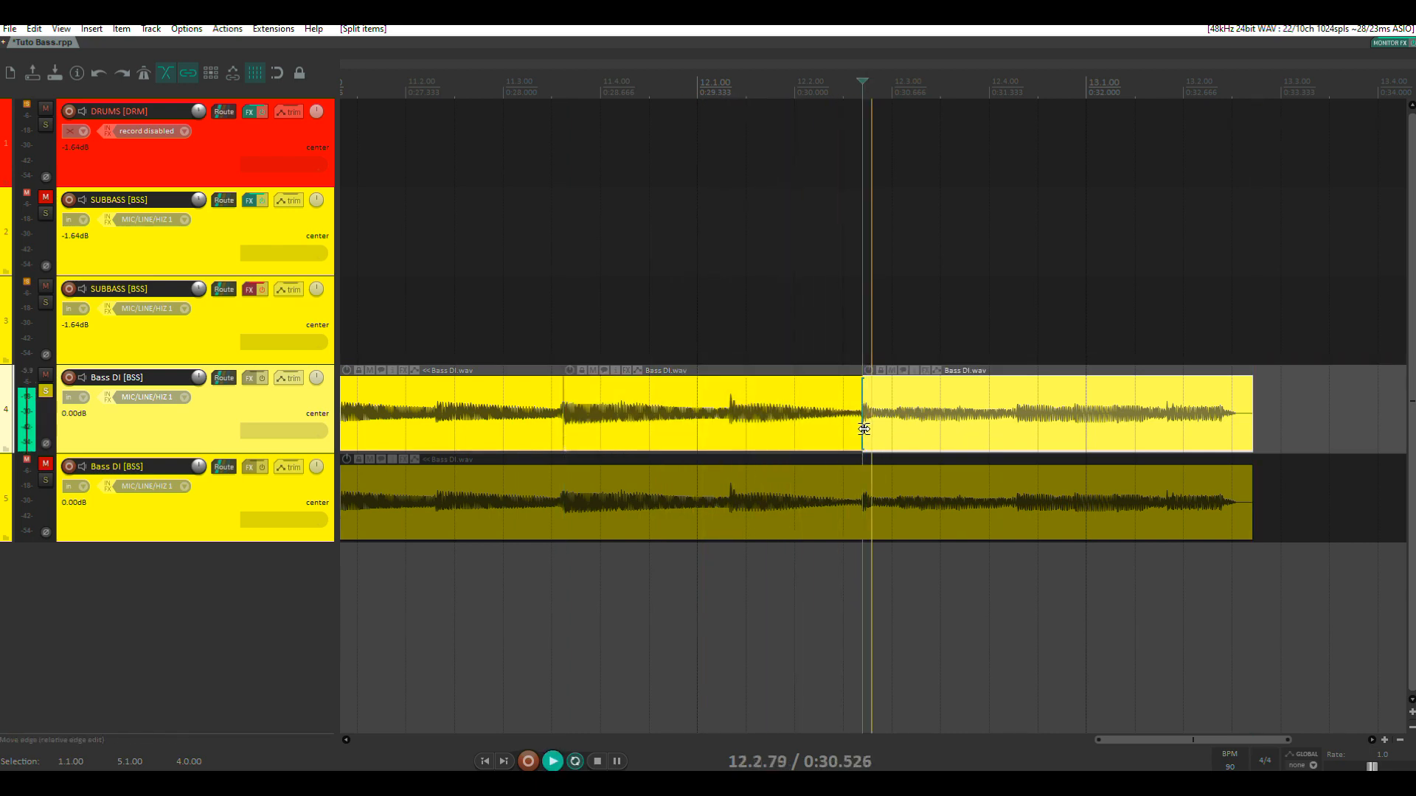
key(space)
- Split the end of the upper Bass DI item at the note attacks at about 12.4.26 and 13.1.83
click(1013, 430)
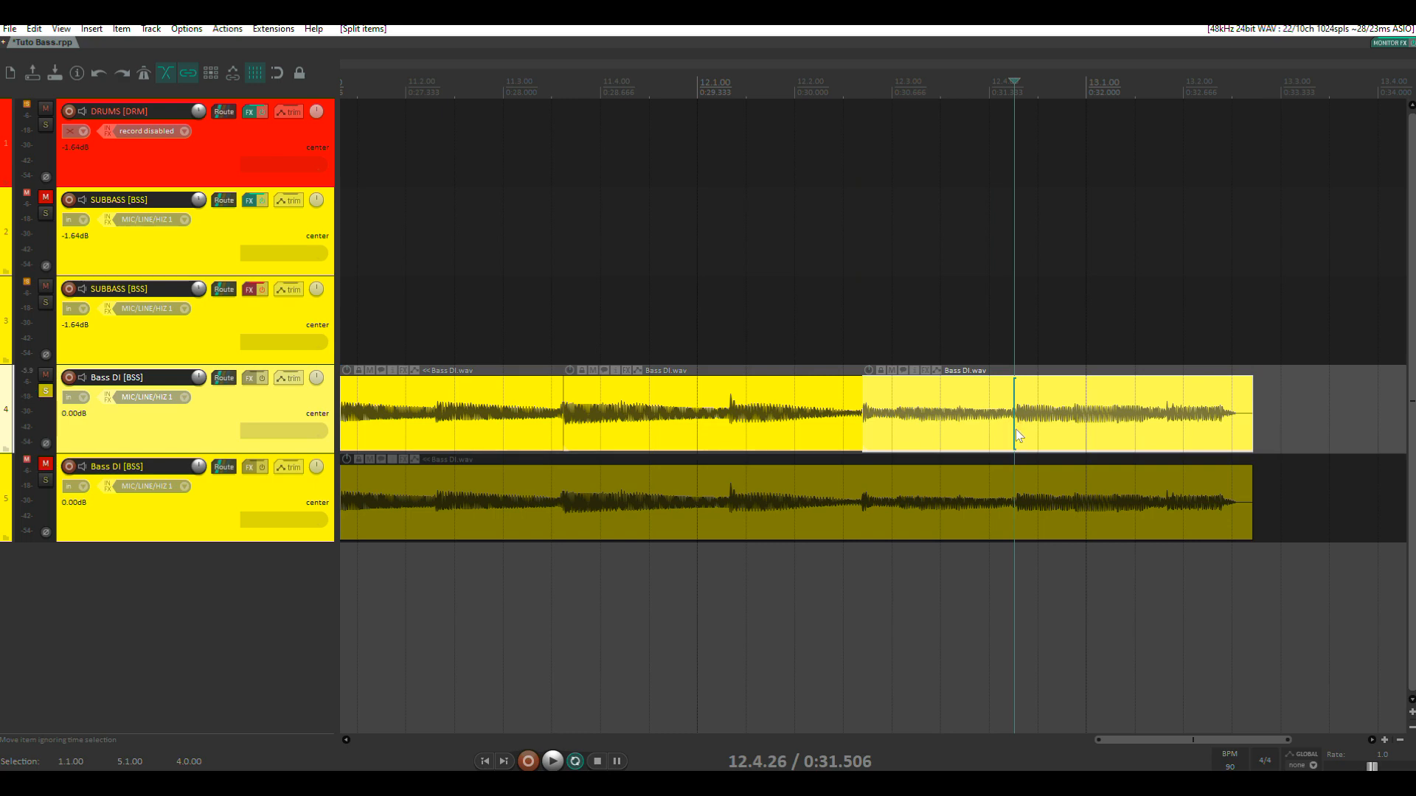
click(1015, 430)
key(s)
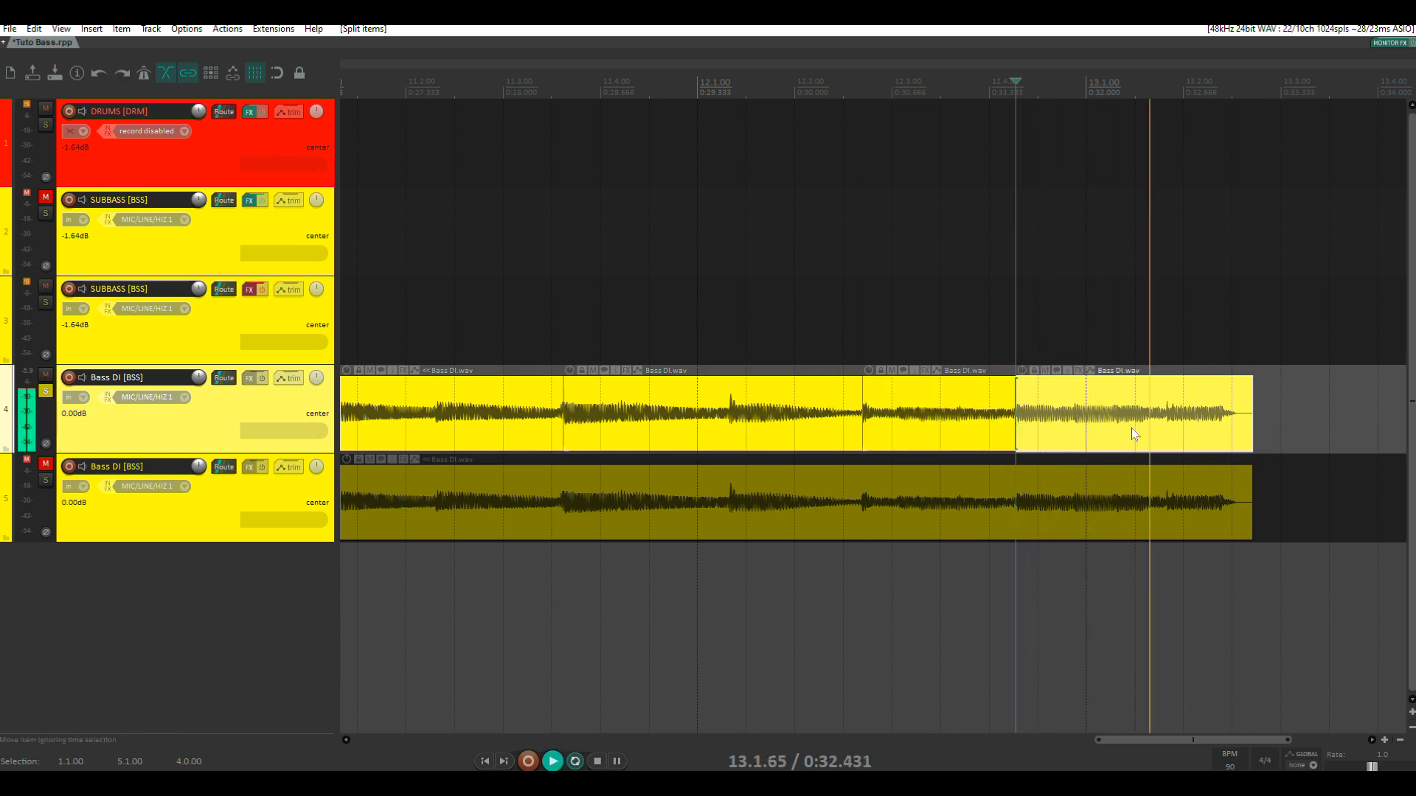
key(space)
click(1173, 432)
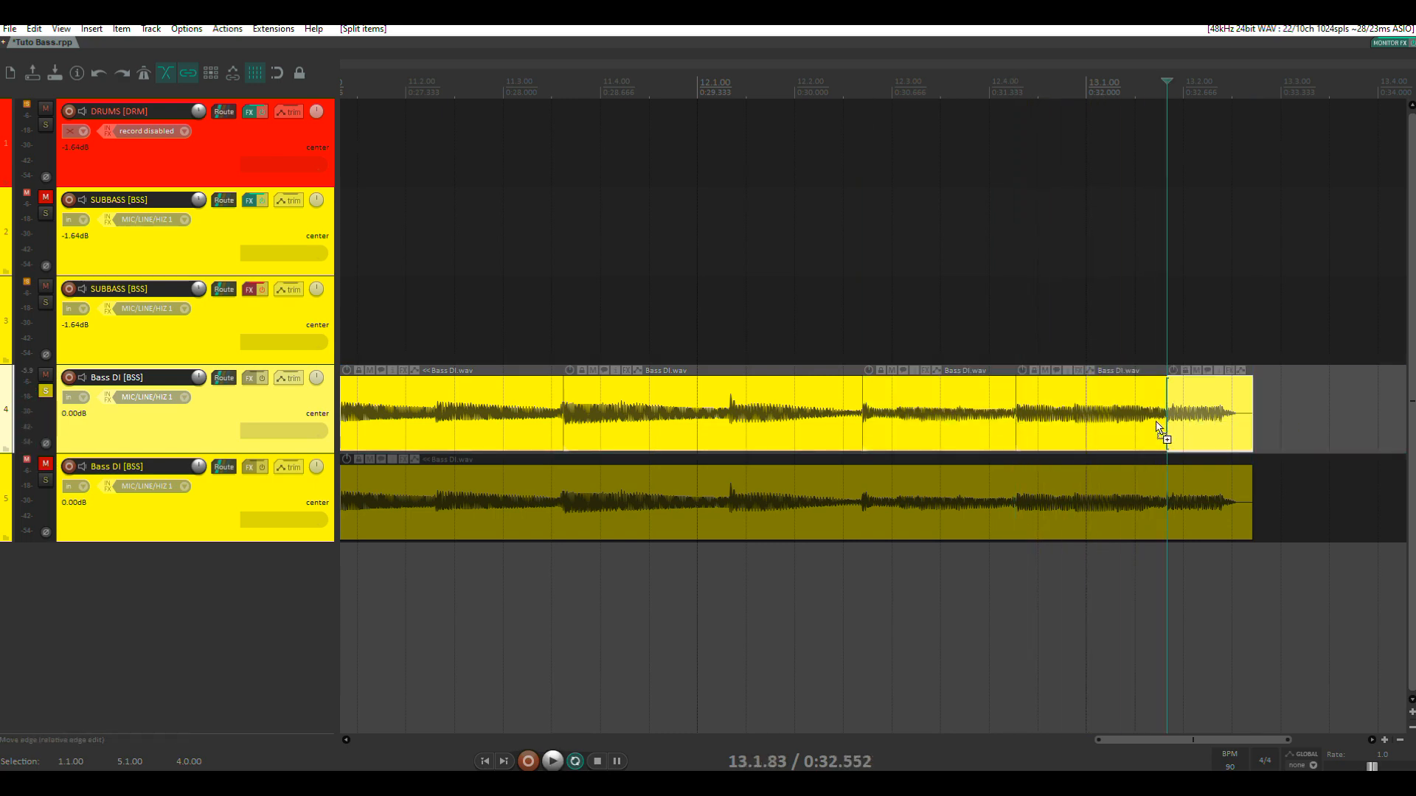
- Select all the split items on the upper Bass DI track and analyze their loudness with the SWS Loudness tool
scroll(1054, 435, down, 5)
click(720, 413)
click(783, 414)
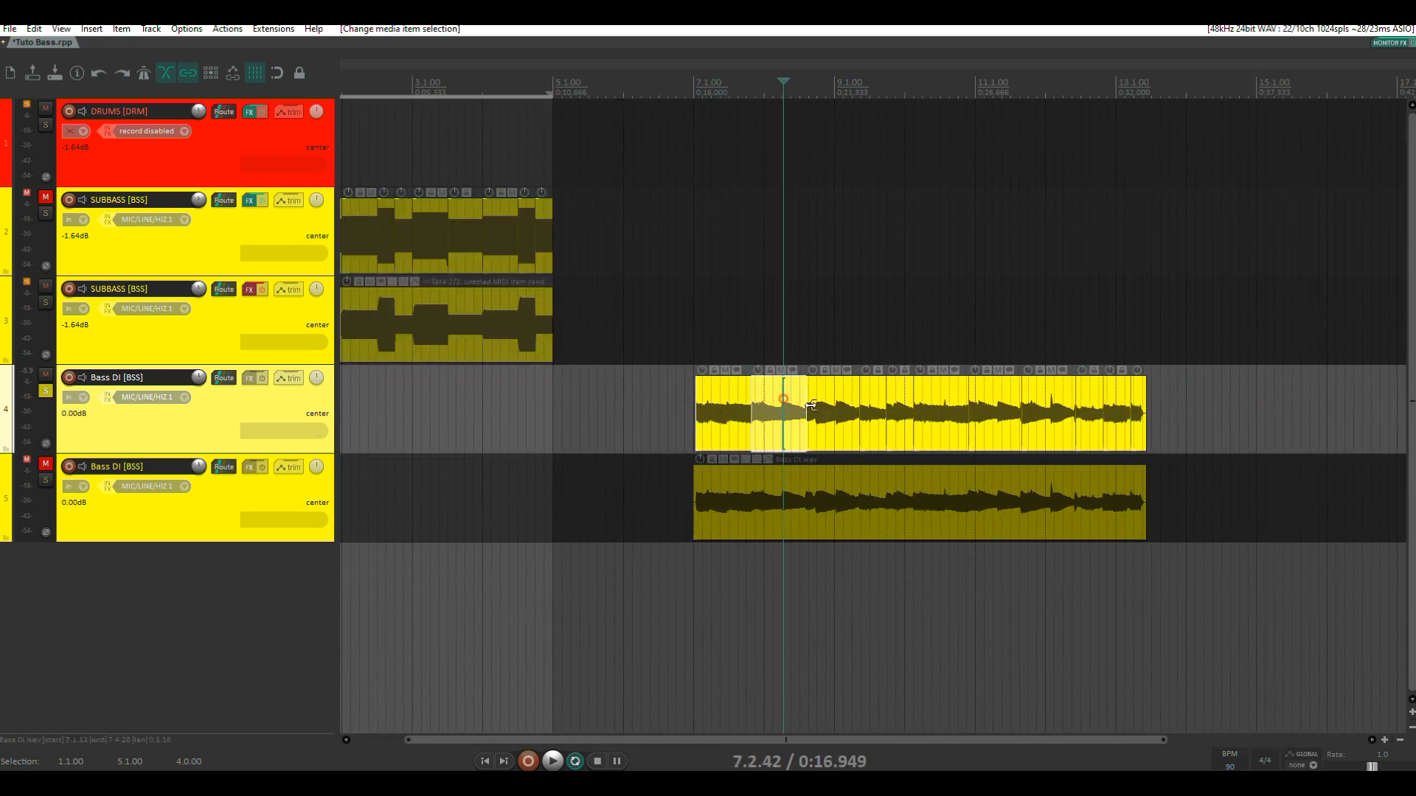
click(826, 417)
click(875, 419)
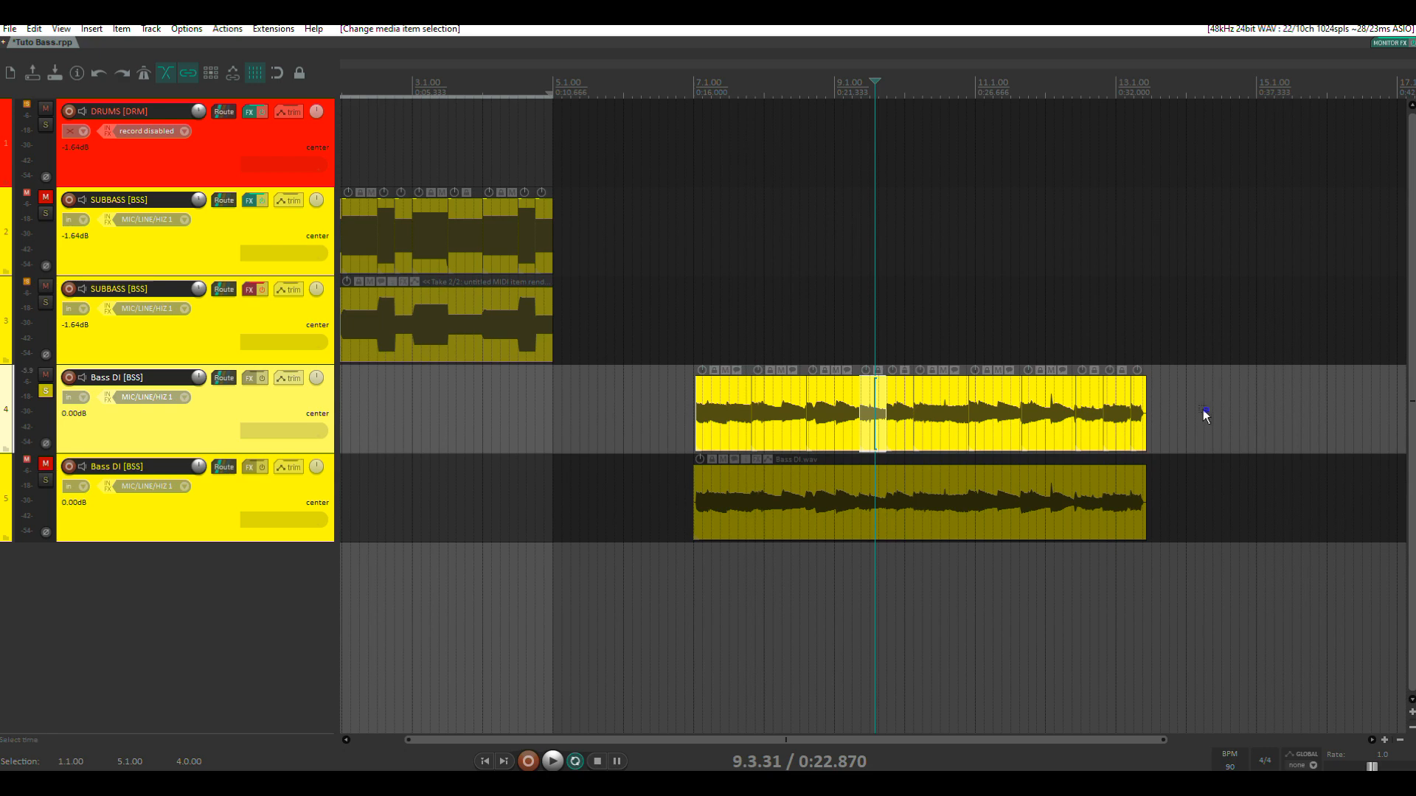
drag(1208, 412, 614, 405)
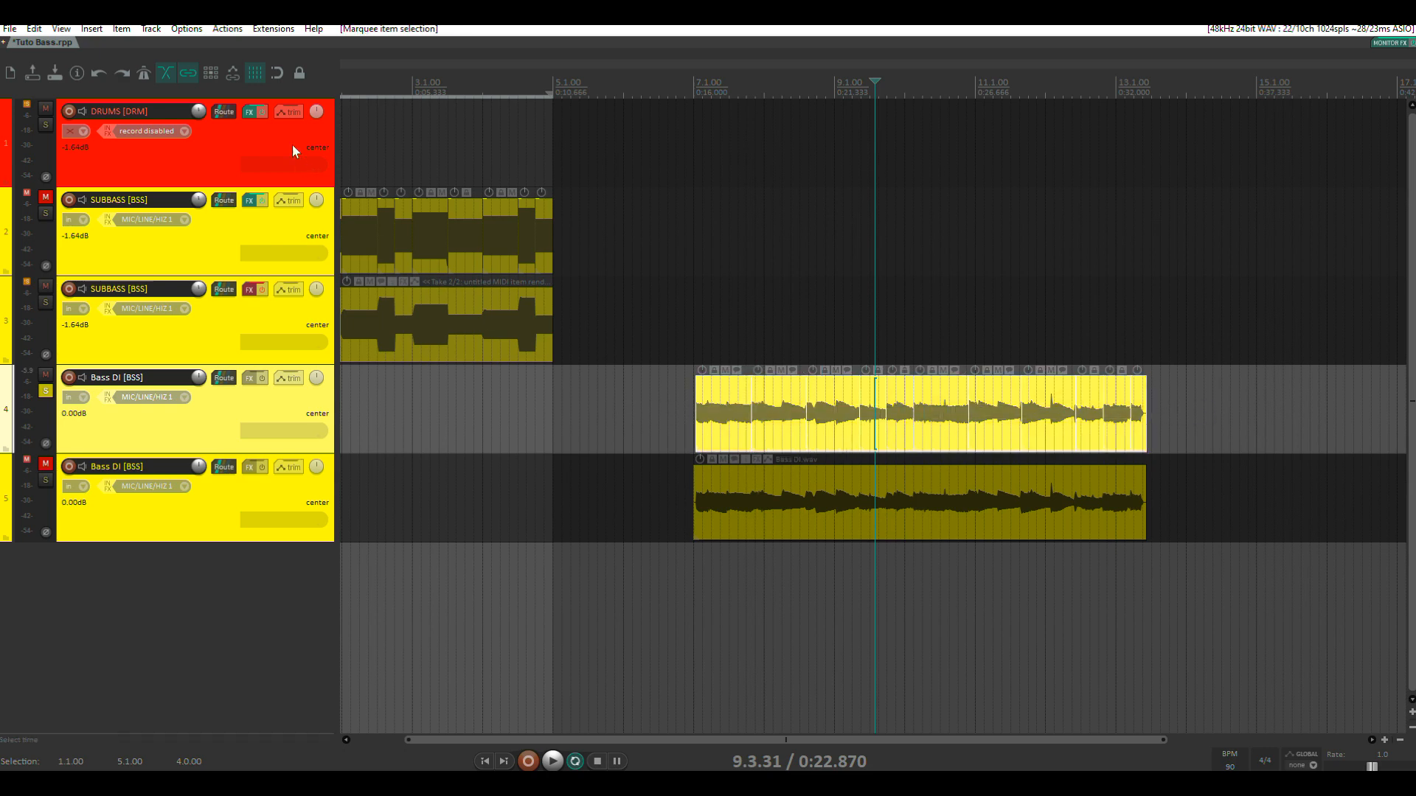
click(273, 30)
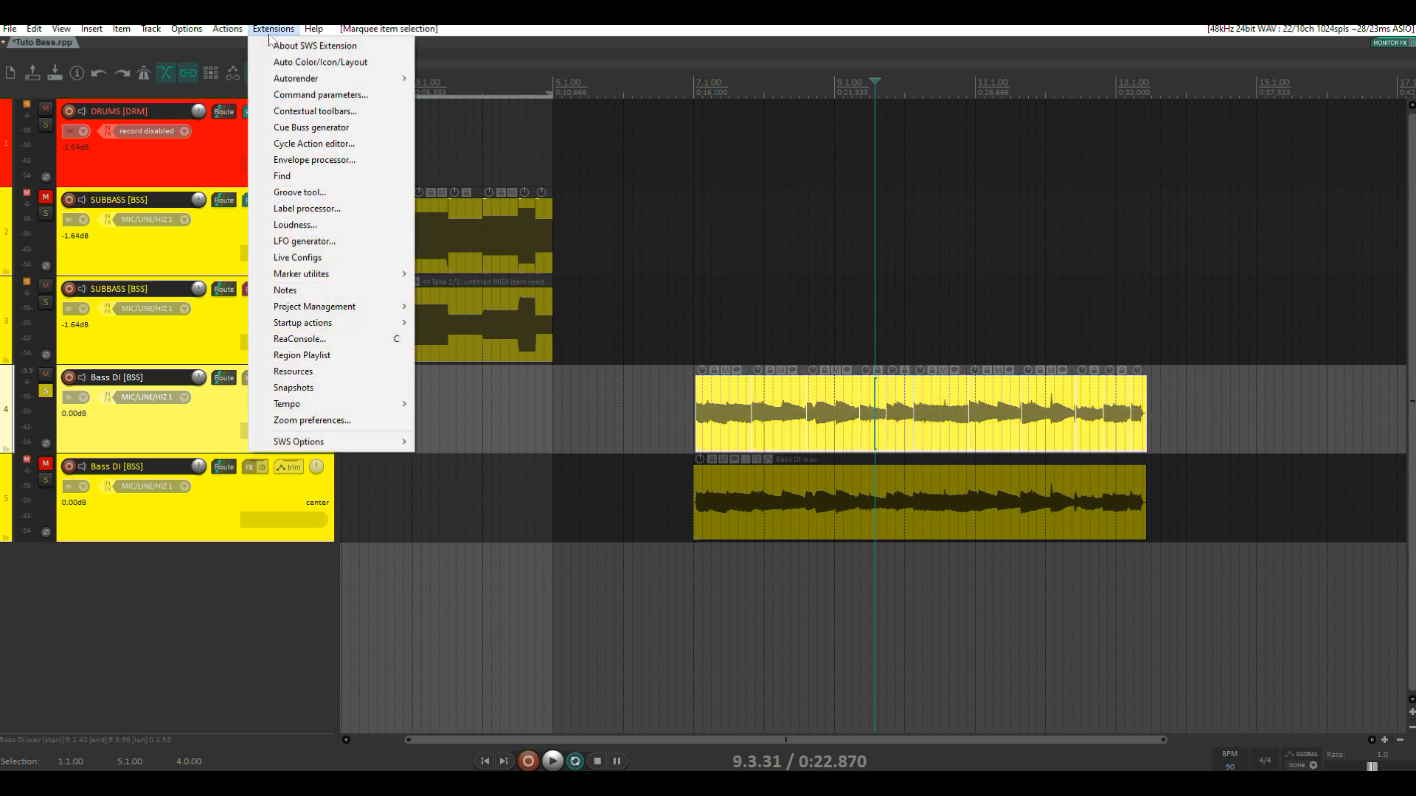
click(295, 225)
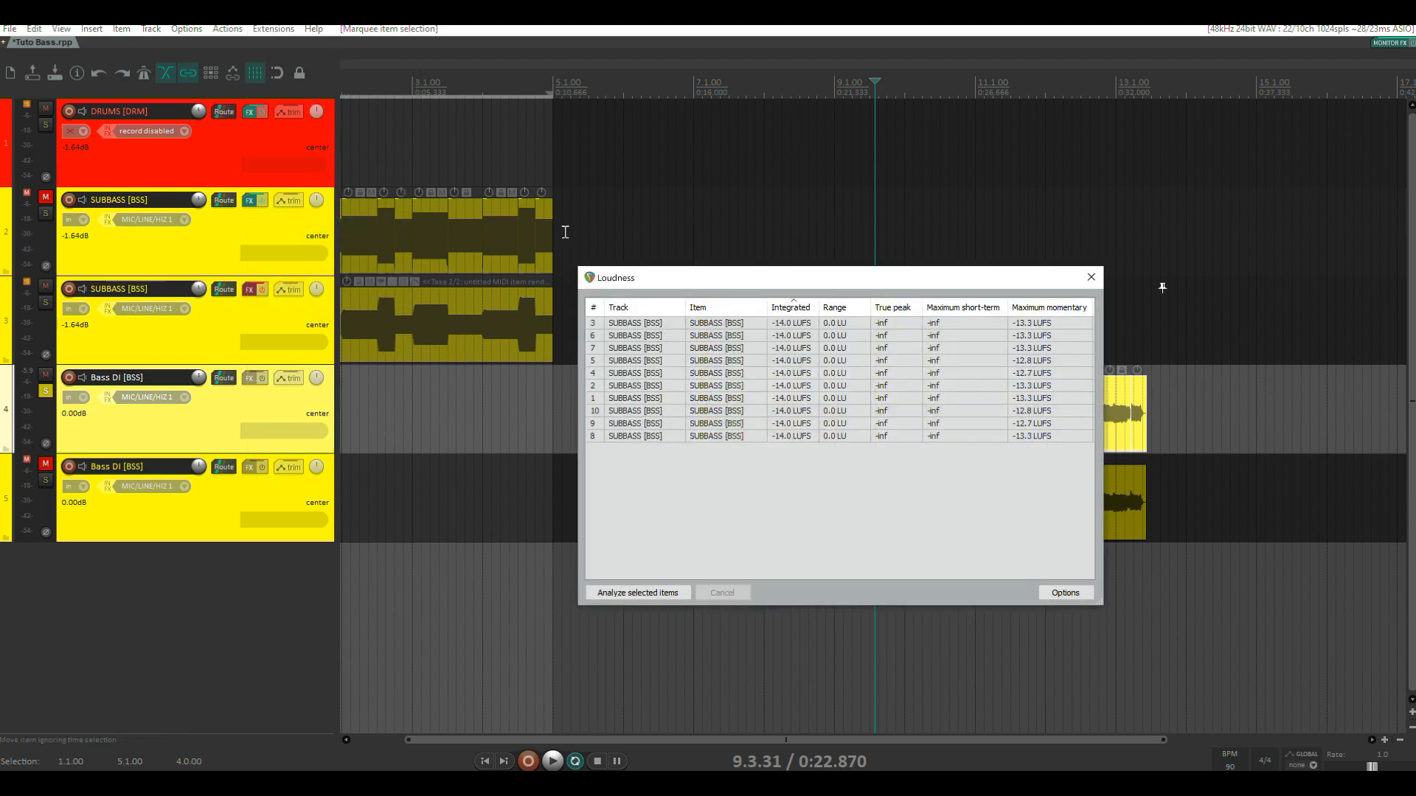
click(634, 593)
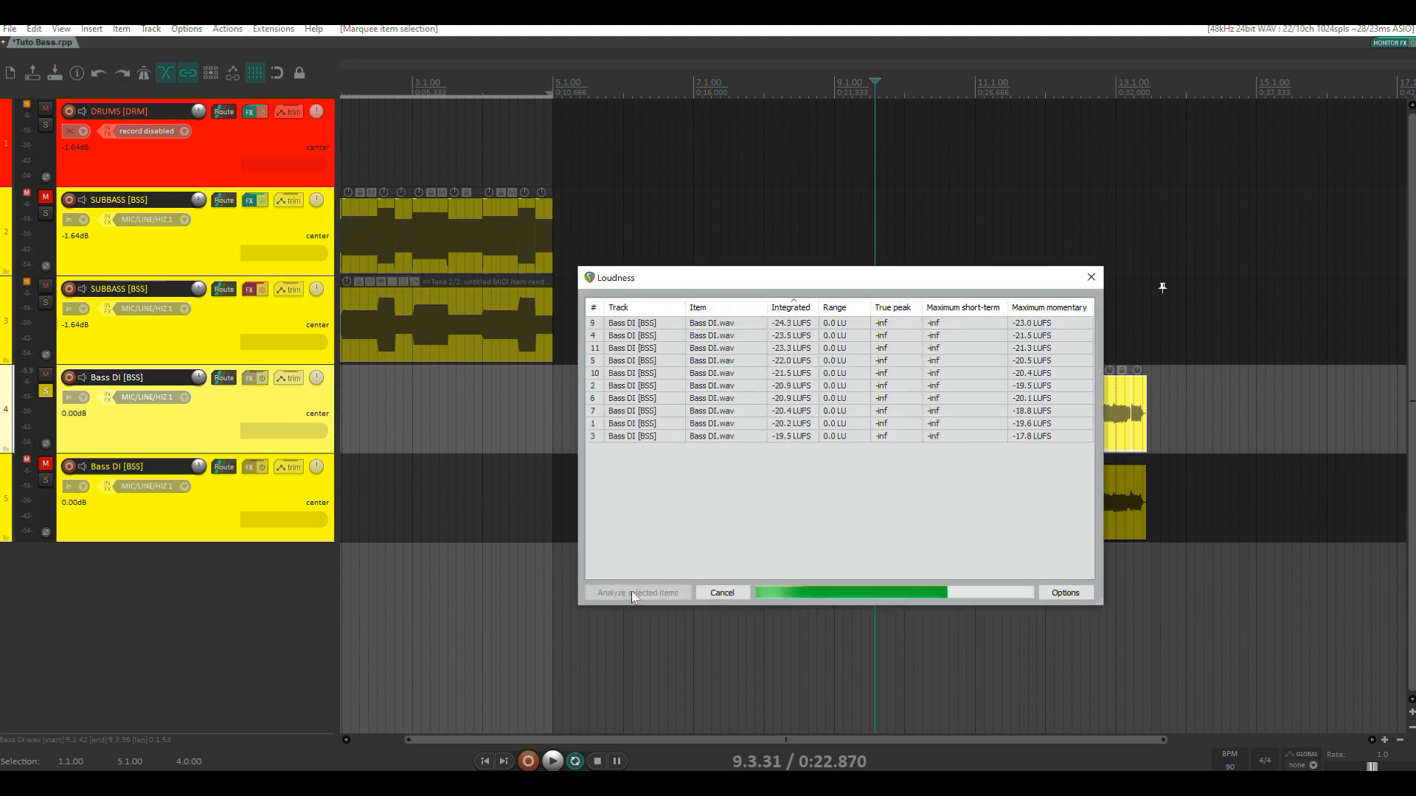
- Sort the analyzed Bass DI items by integrated loudness and normalize them all to -21 LUFS
click(798, 308)
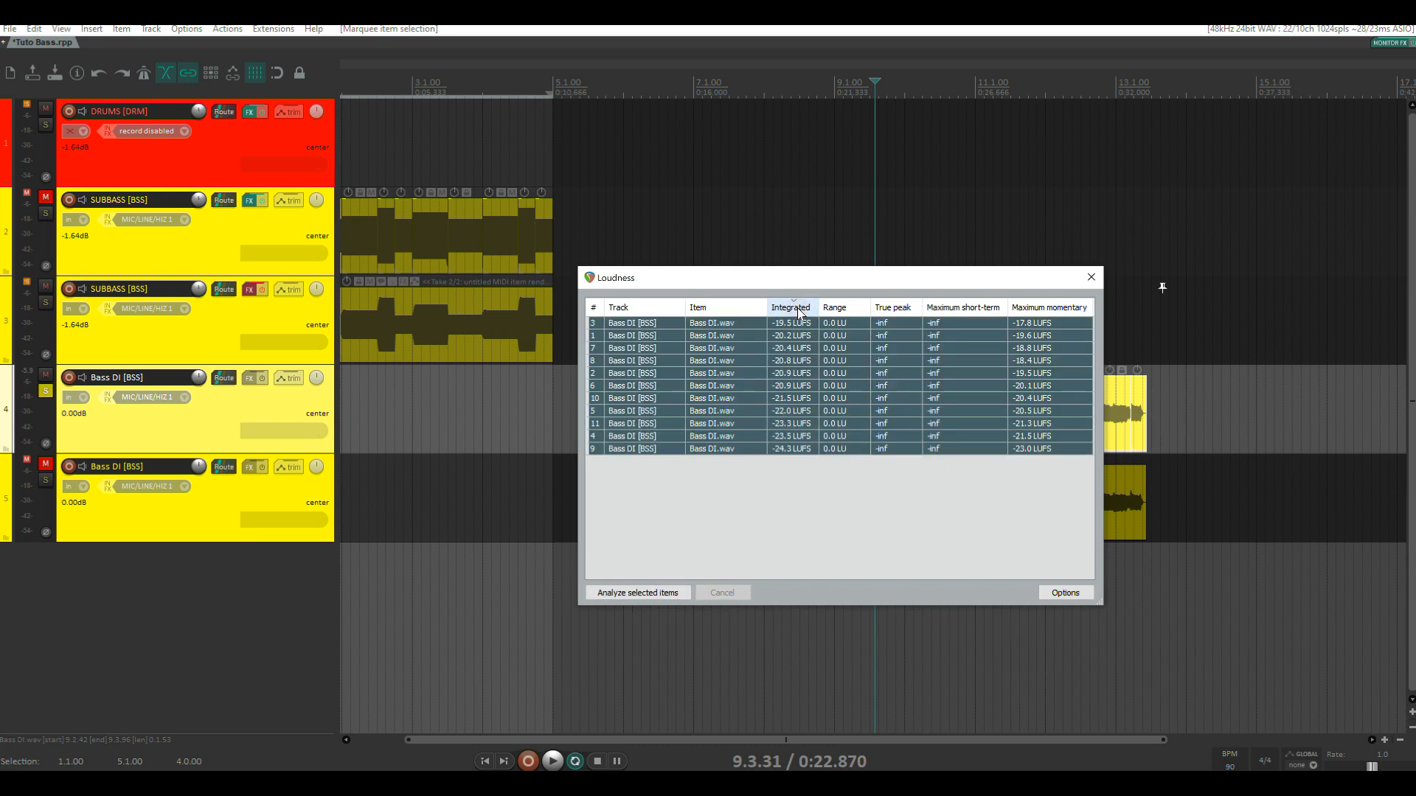
right_click(788, 378)
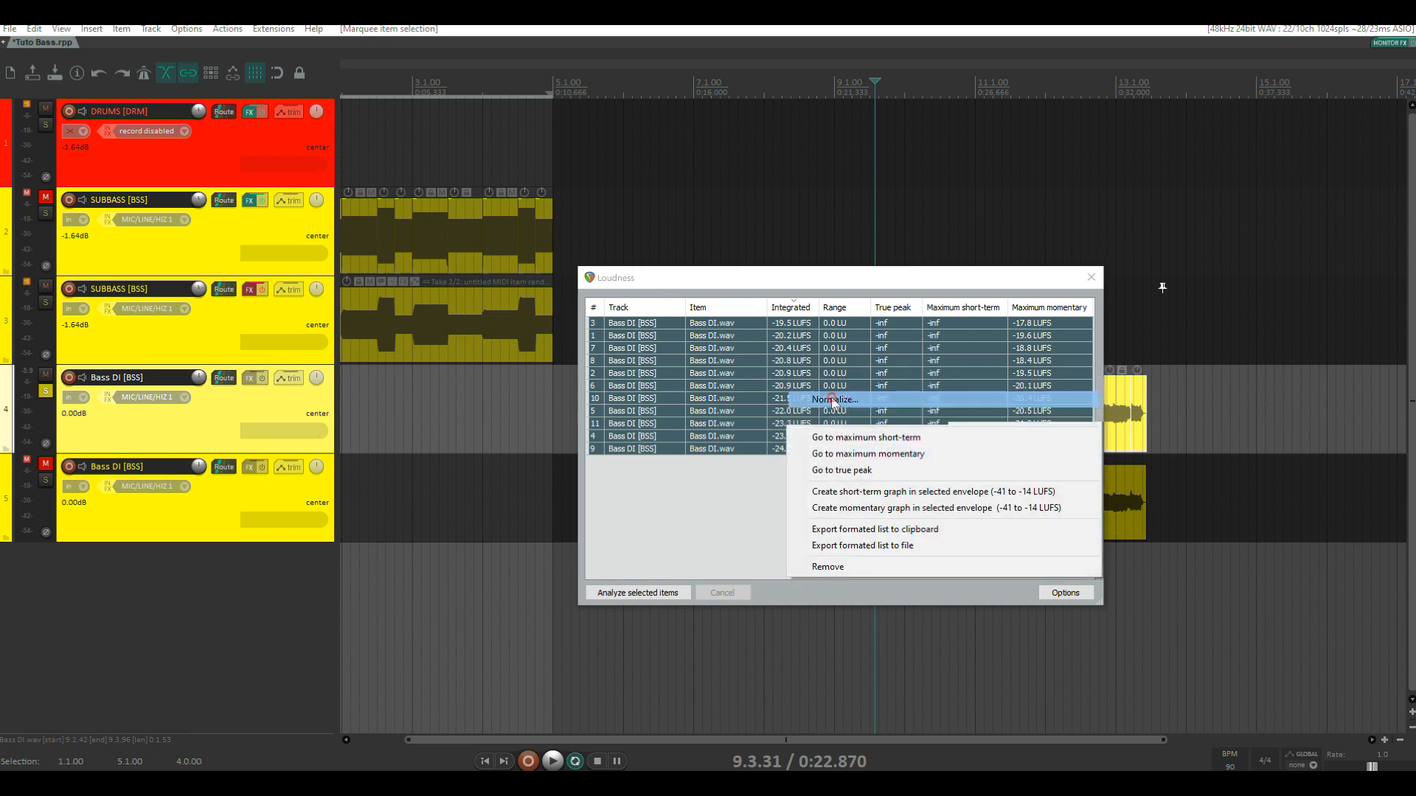
click(796, 393)
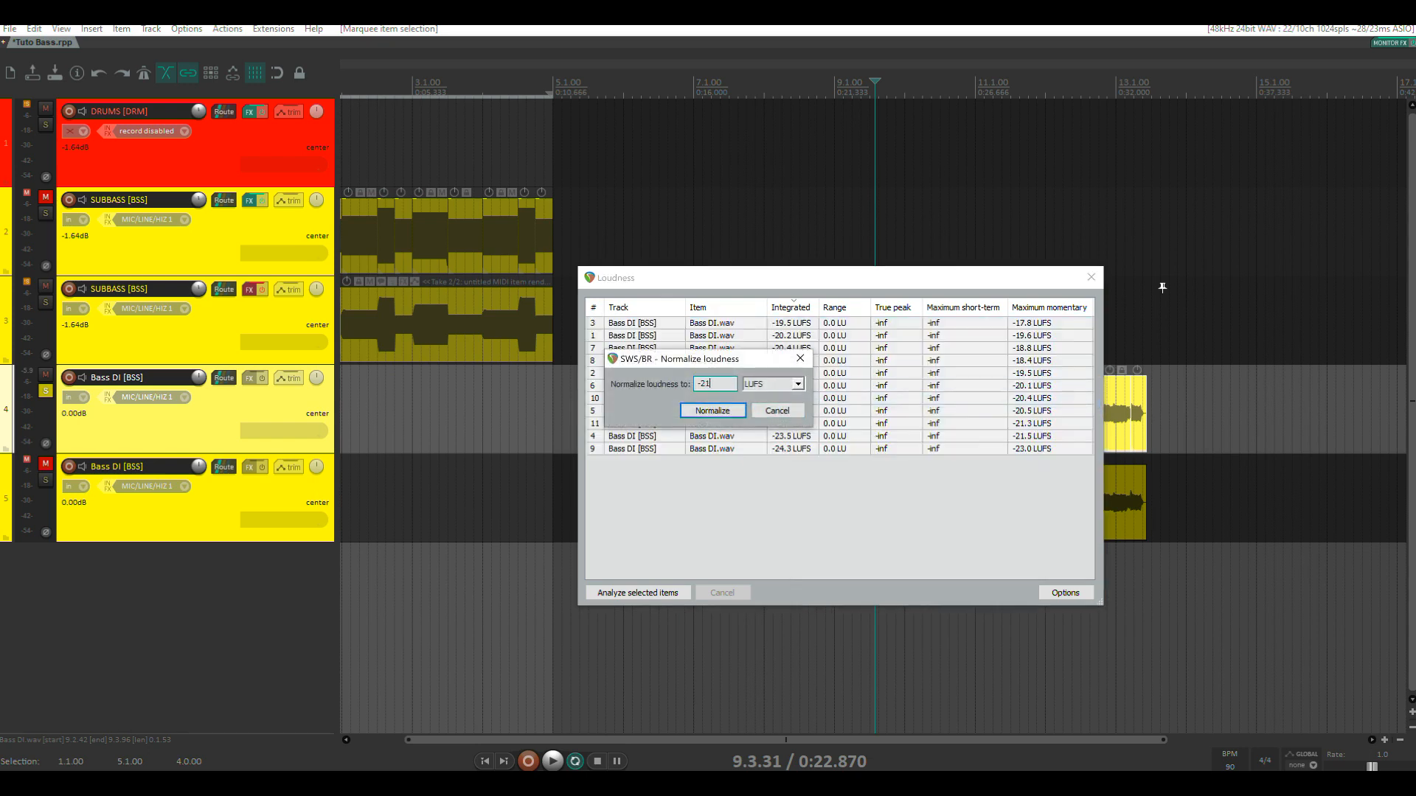
click(709, 411)
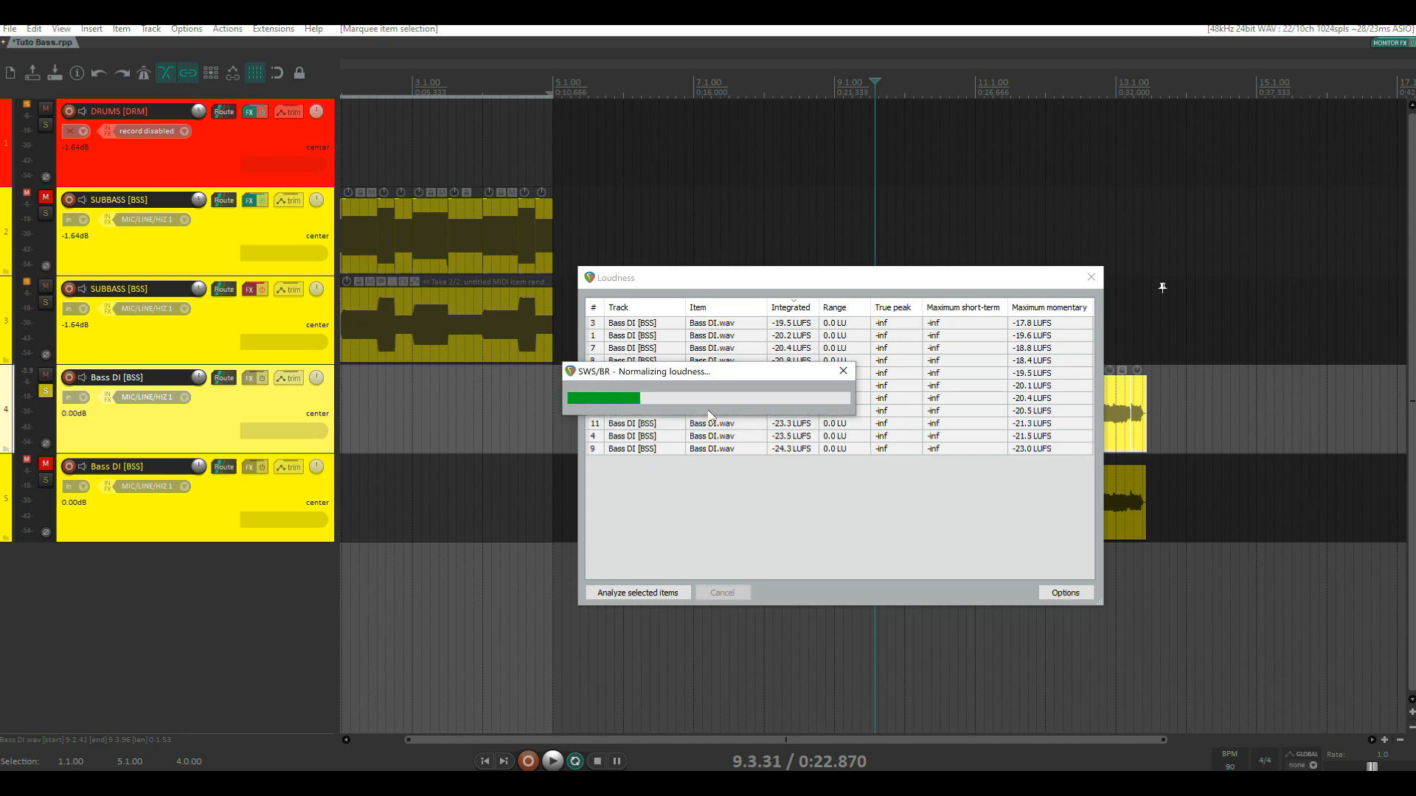
click(1088, 280)
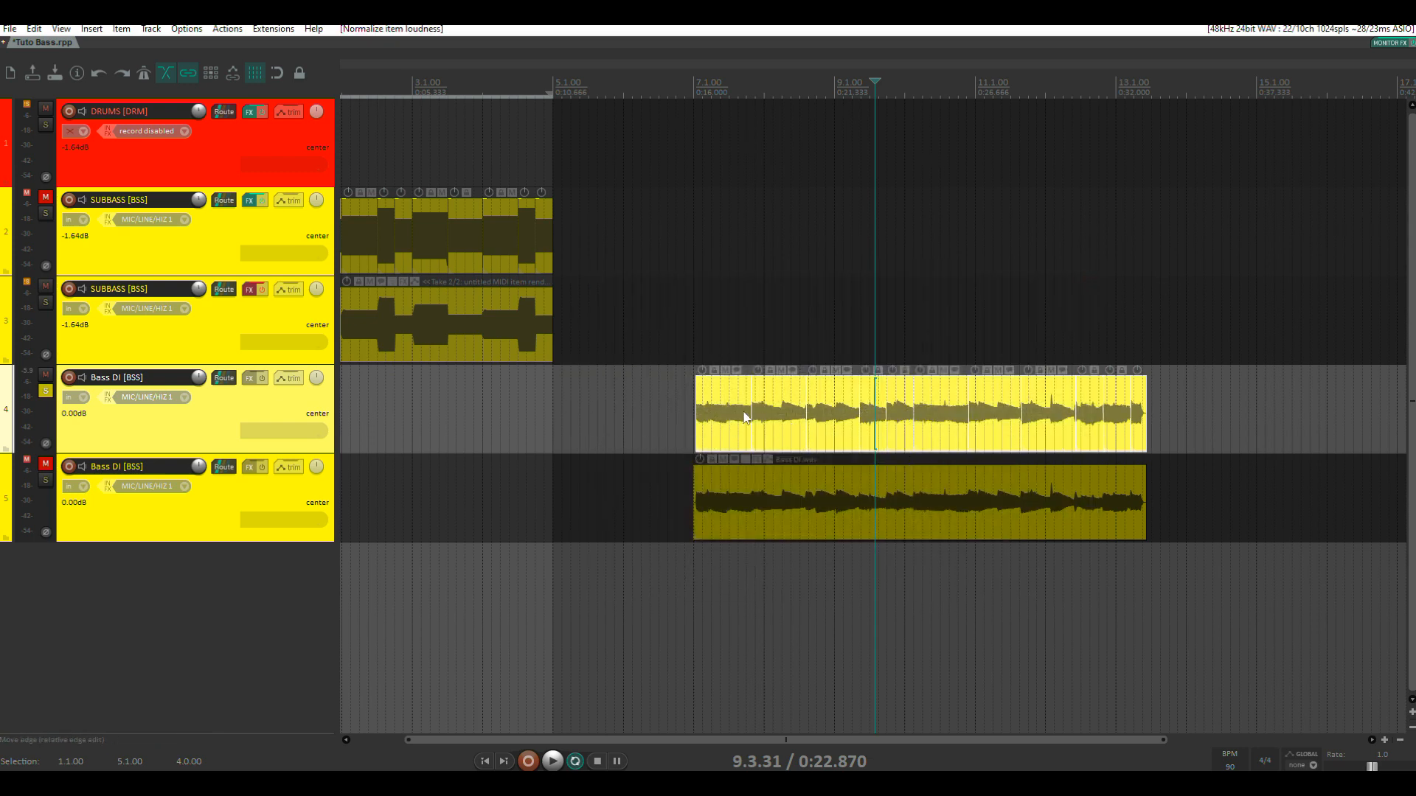
- Audition the normalized upper Bass DI track from the start of bar 7, following its waveform against the original item
click(692, 86)
key(space)
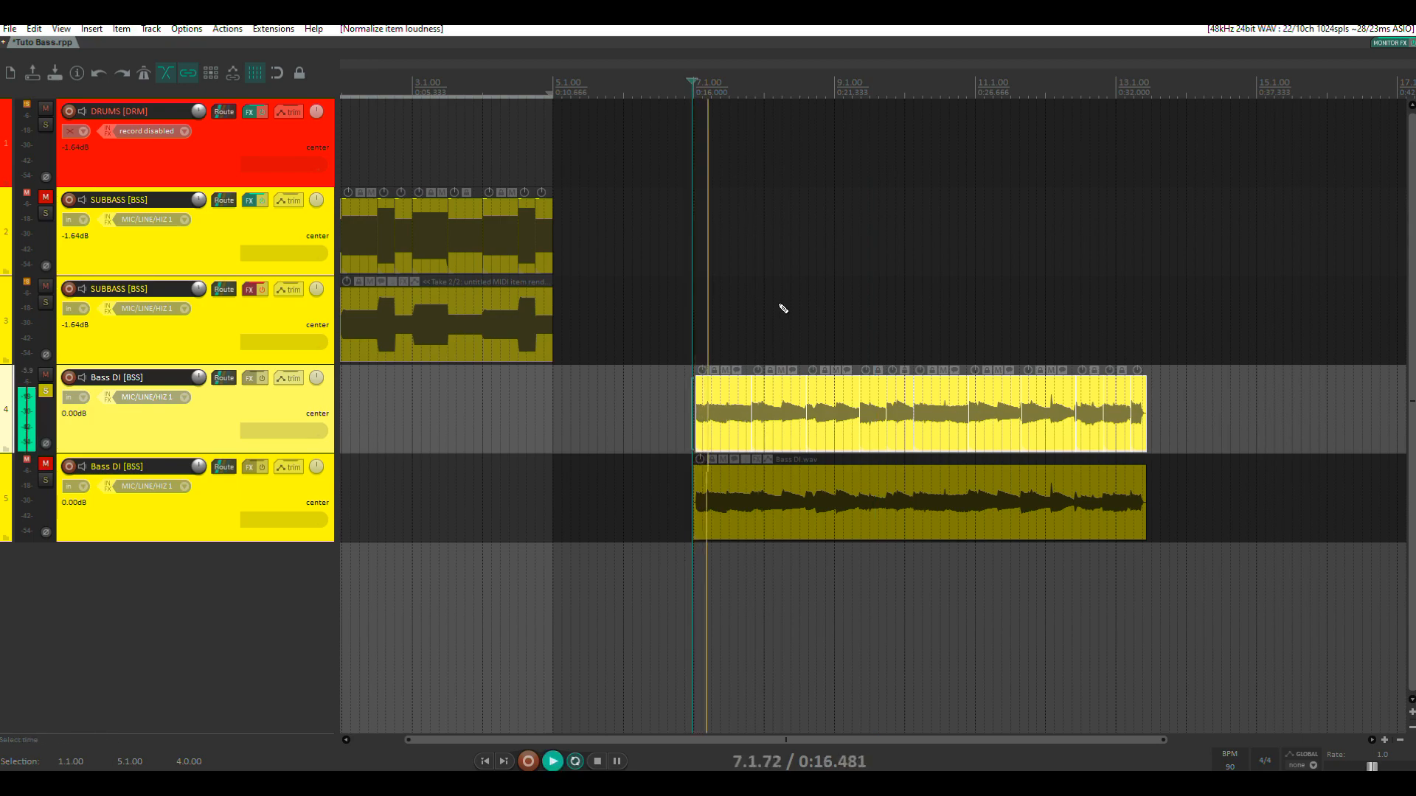
scroll(784, 311, up, 5)
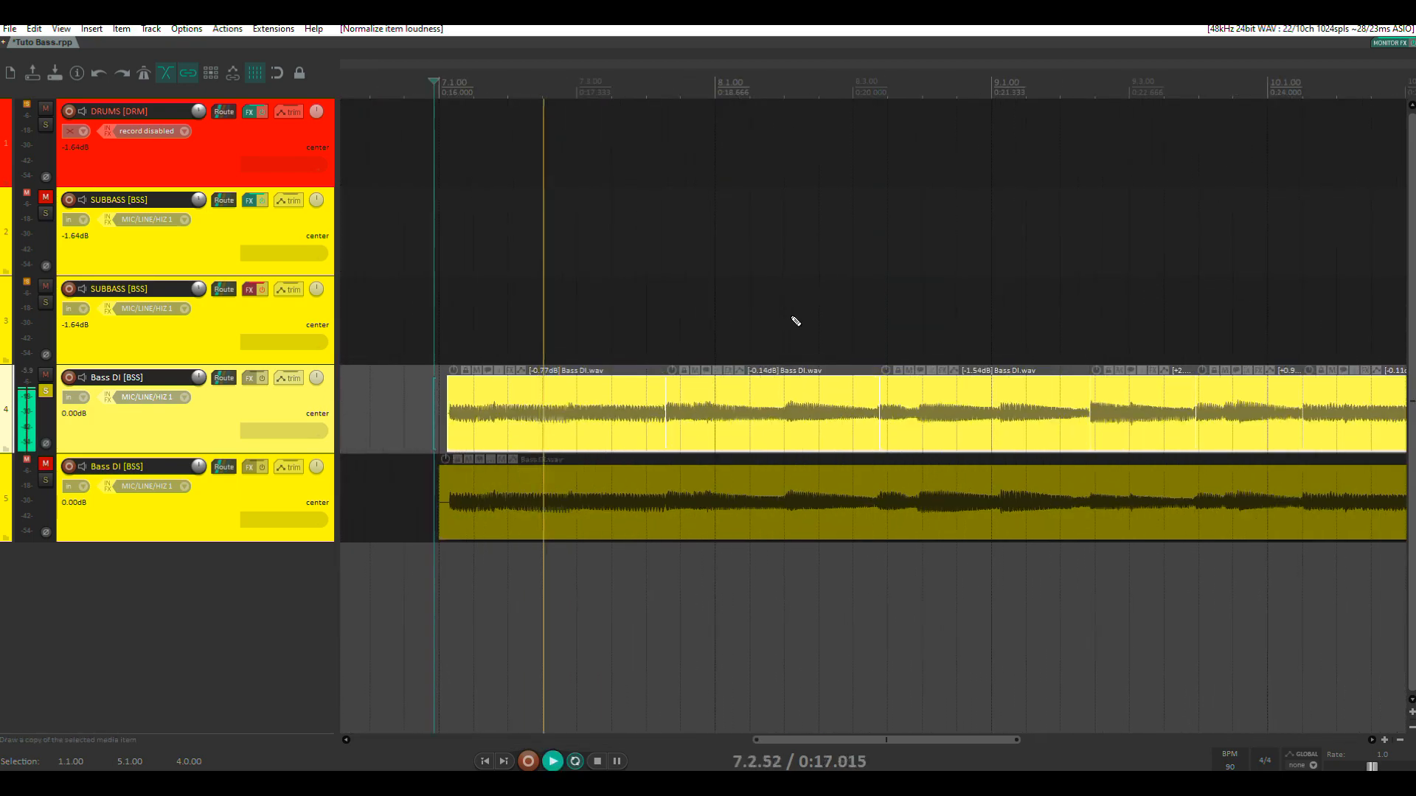
scroll(787, 433, down, 2)
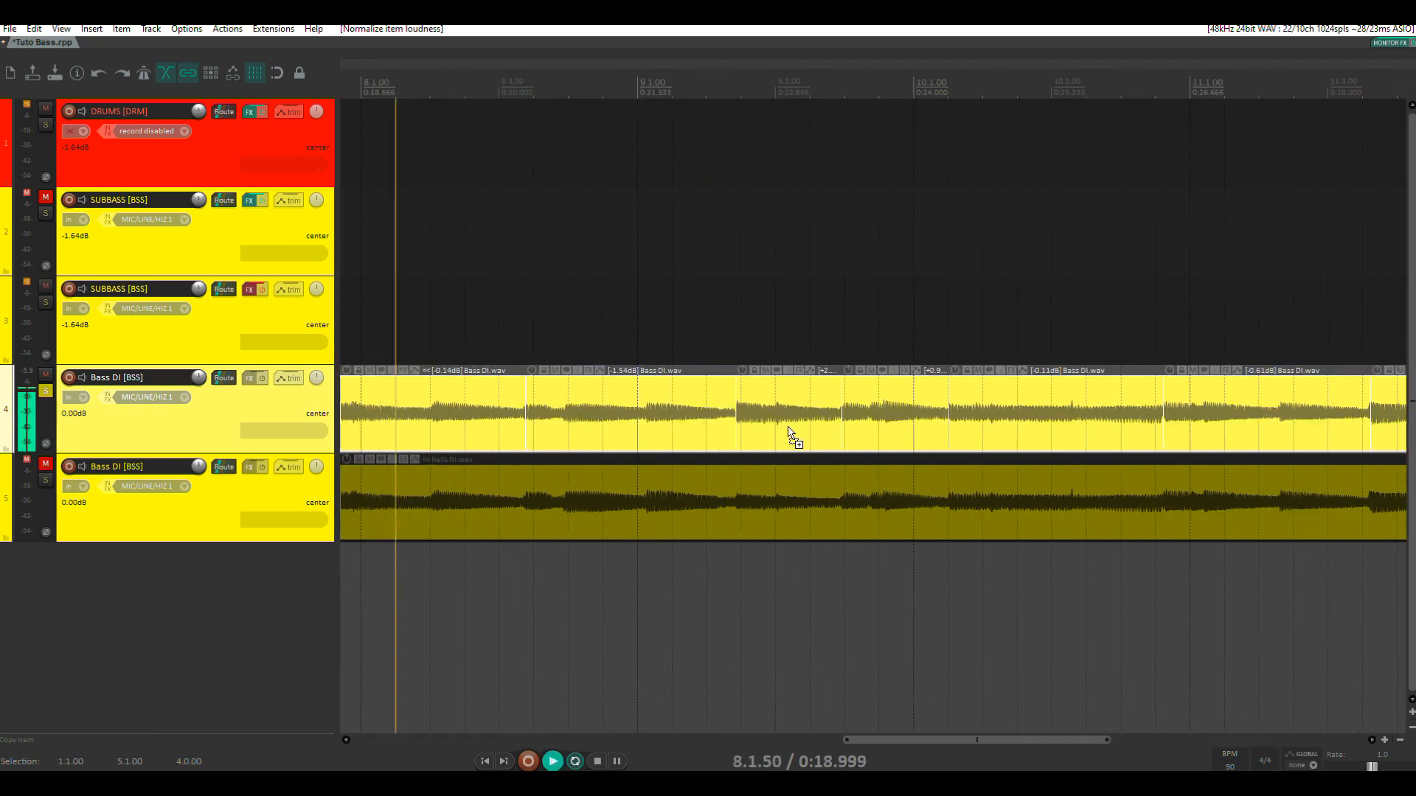
scroll(853, 426, down, 2)
scroll(860, 431, up, 3)
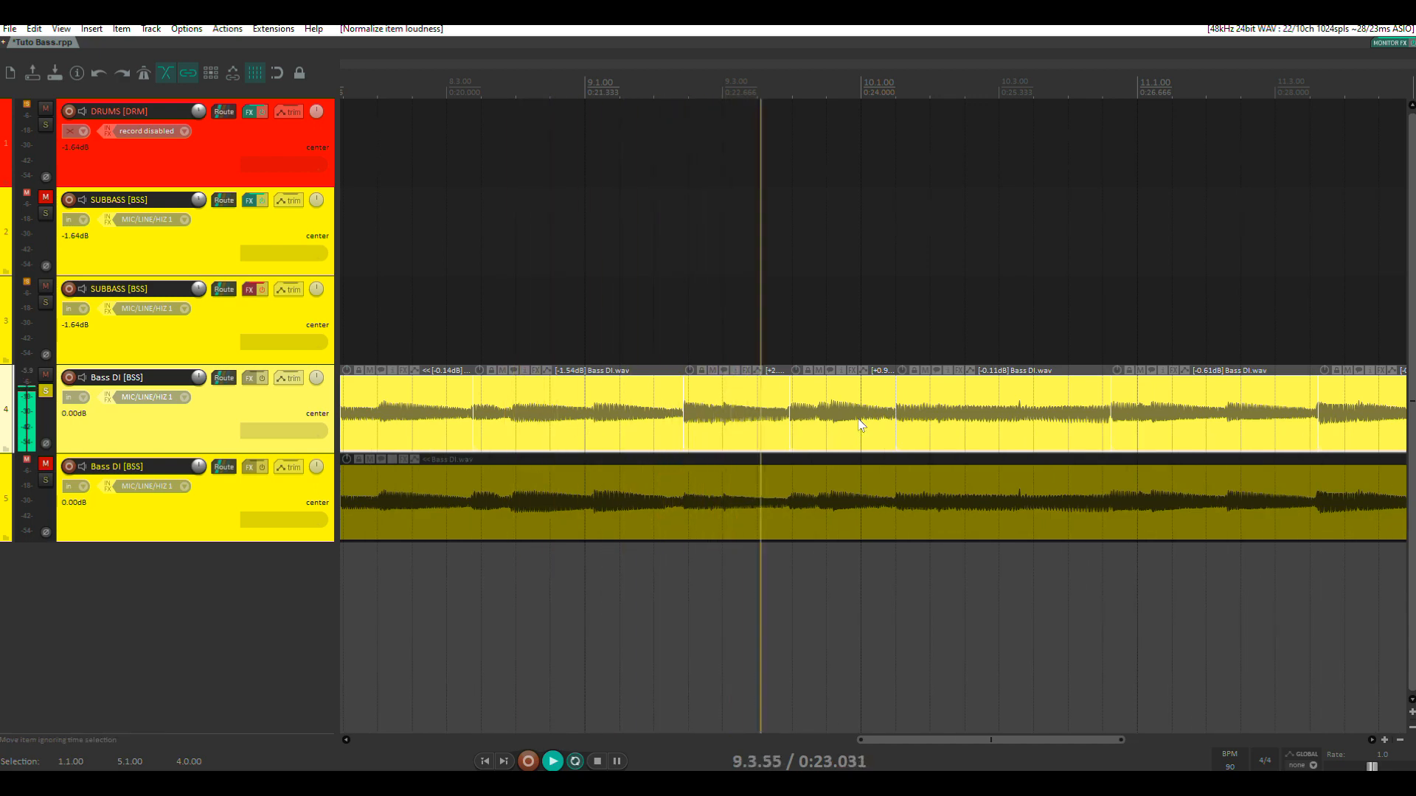
scroll(862, 427, down, 3)
key(space)
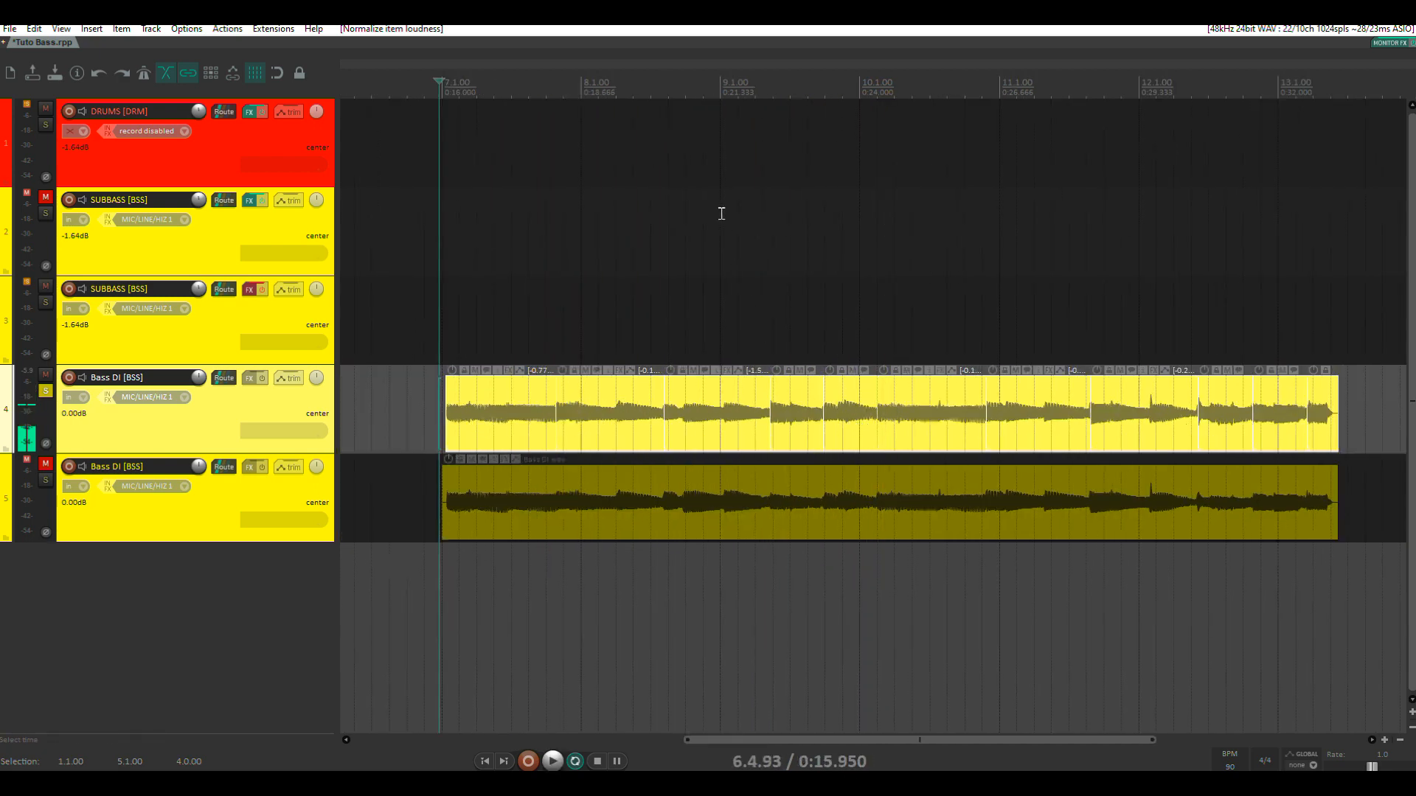
- Set a time selection over bar 9, from about 8.4.91 to 9.4.99, and audition the normalized upper Bass DI track from its start
drag(727, 94, 859, 94)
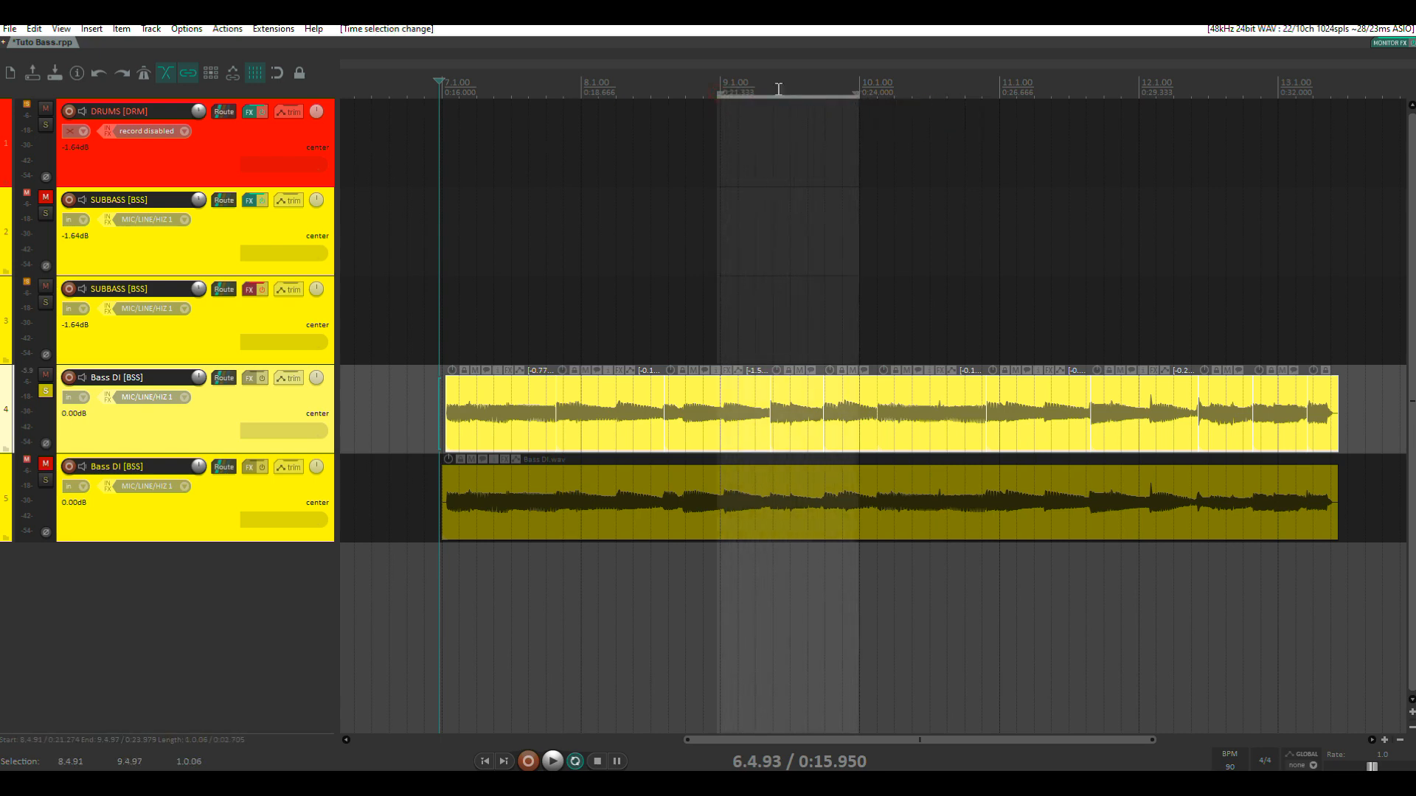
click(716, 82)
key(space)
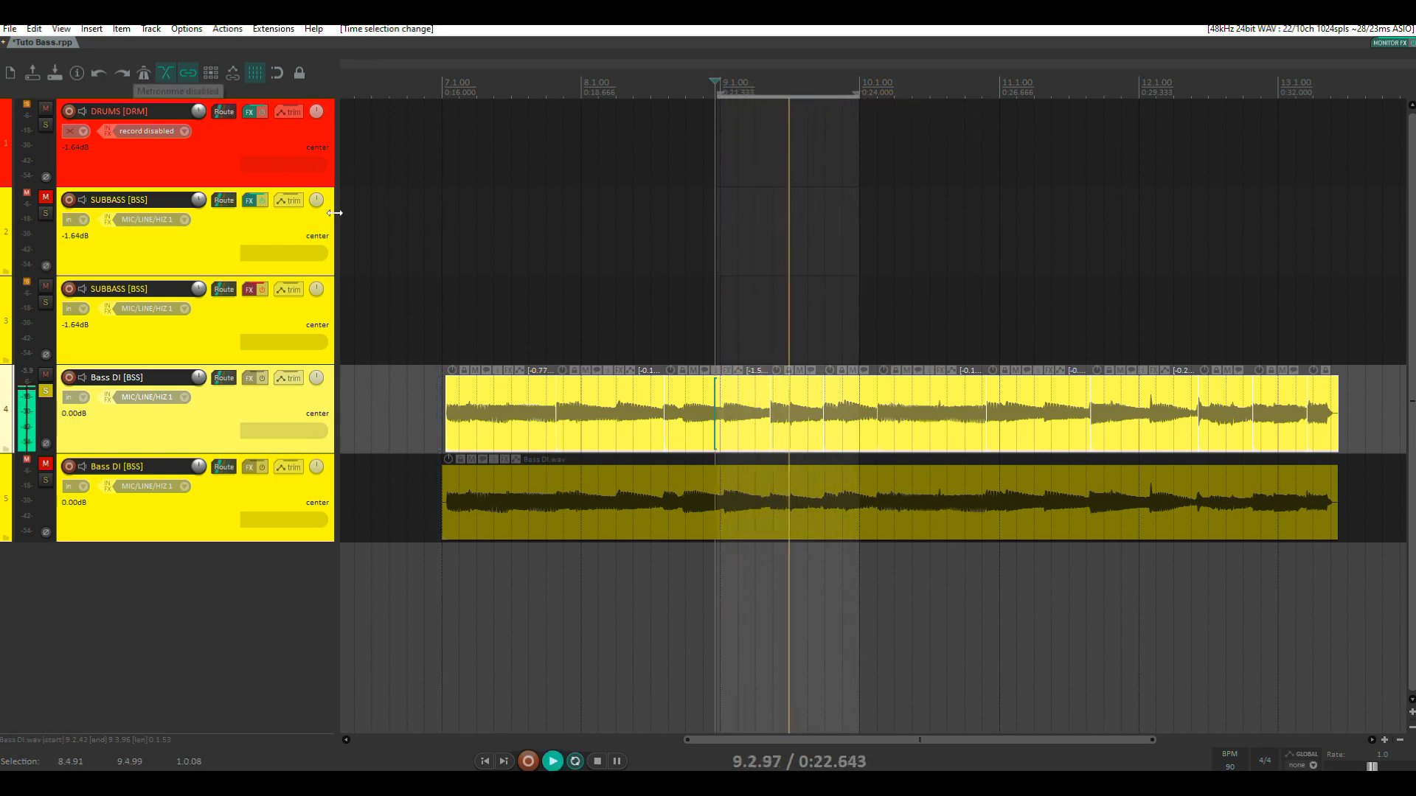
- Switch the solo from the upper to the lower Bass DI track and audition the unprocessed notes in bar 9
click(47, 480)
click(45, 391)
key(space)
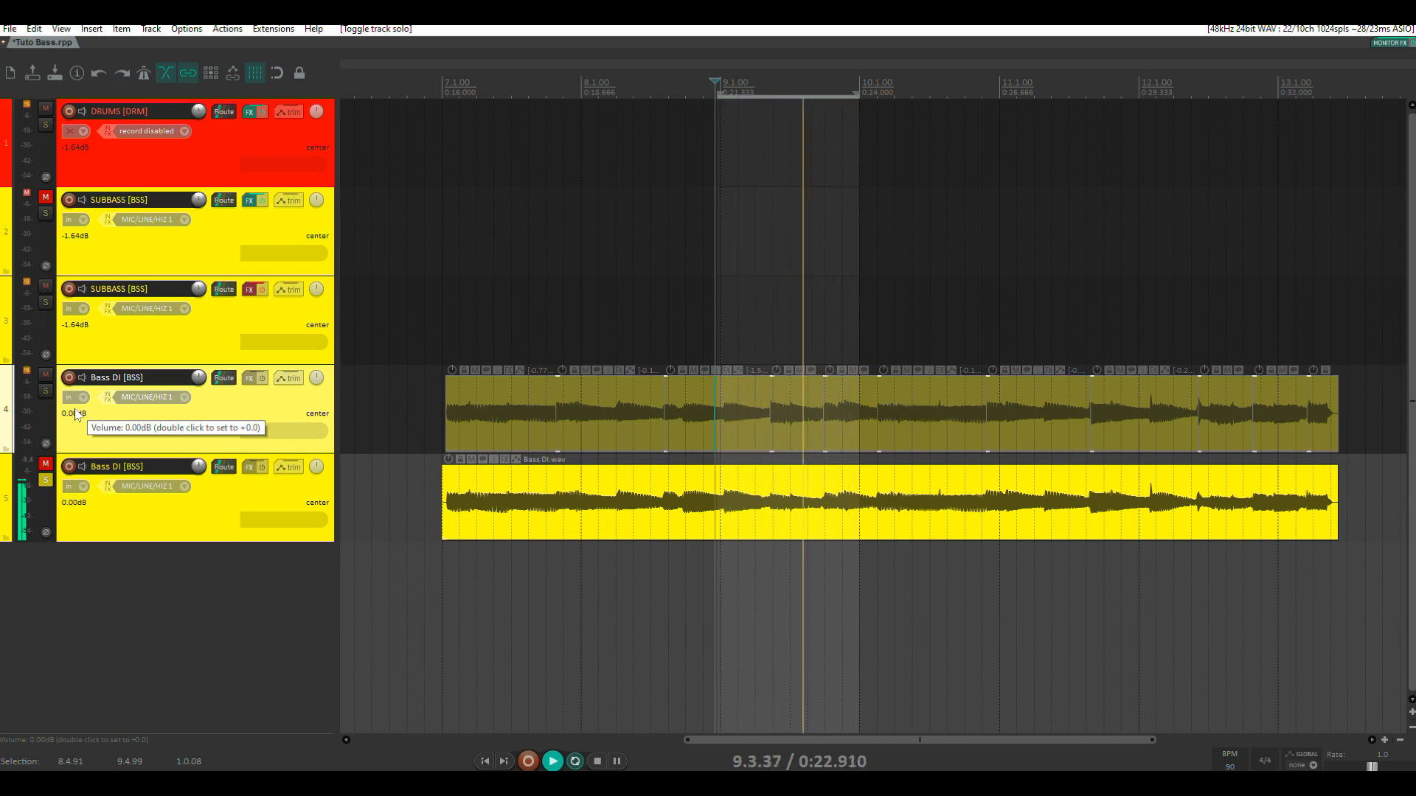
key(space)
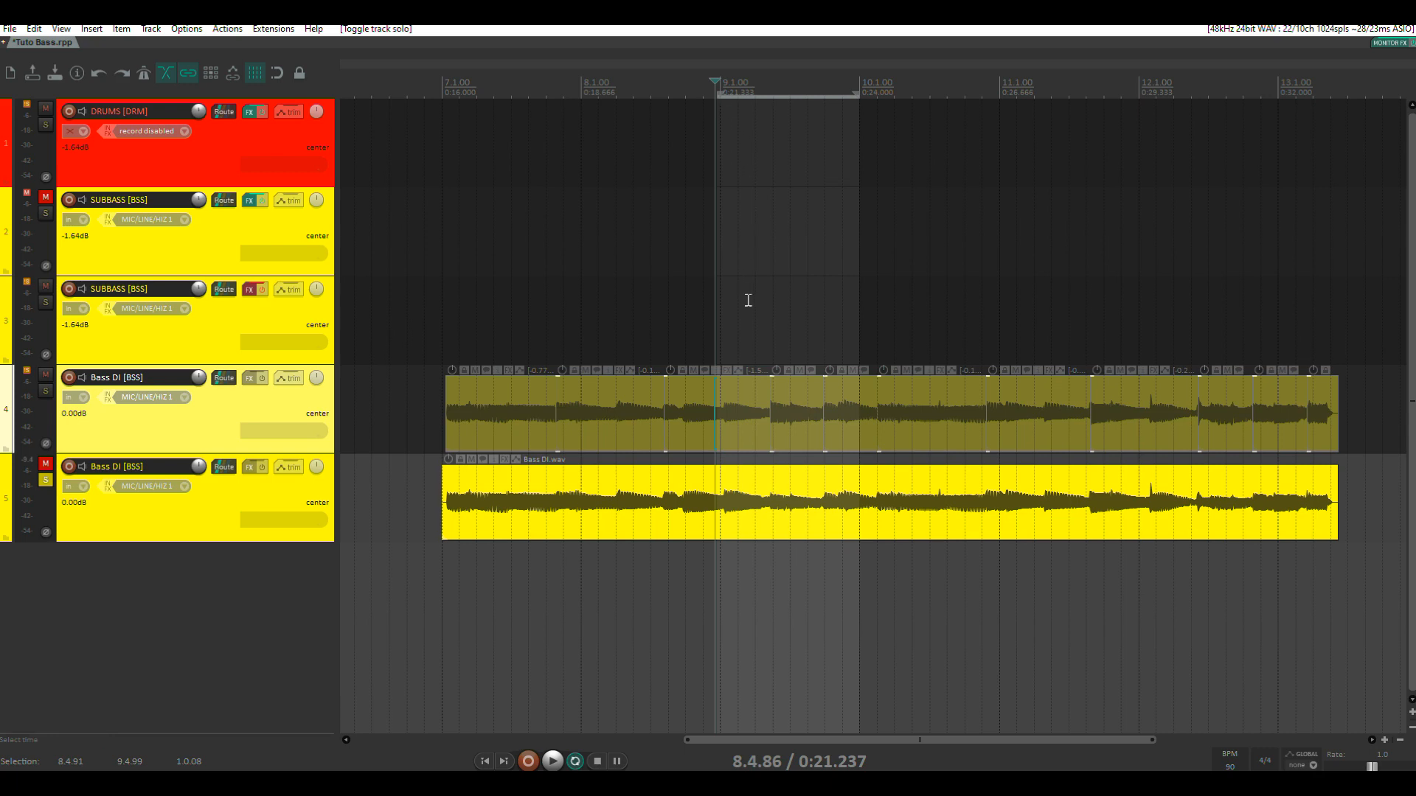
key(space)
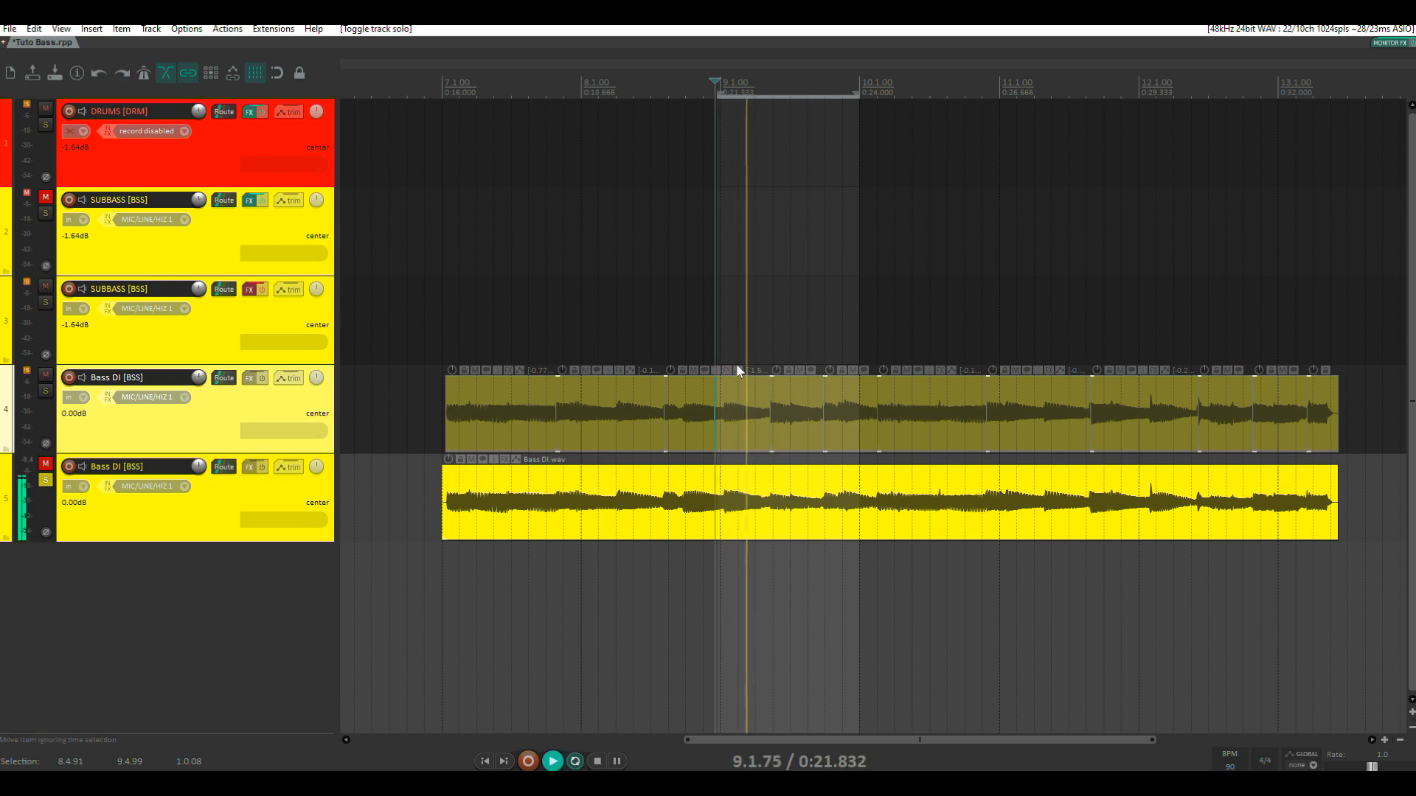
key(space)
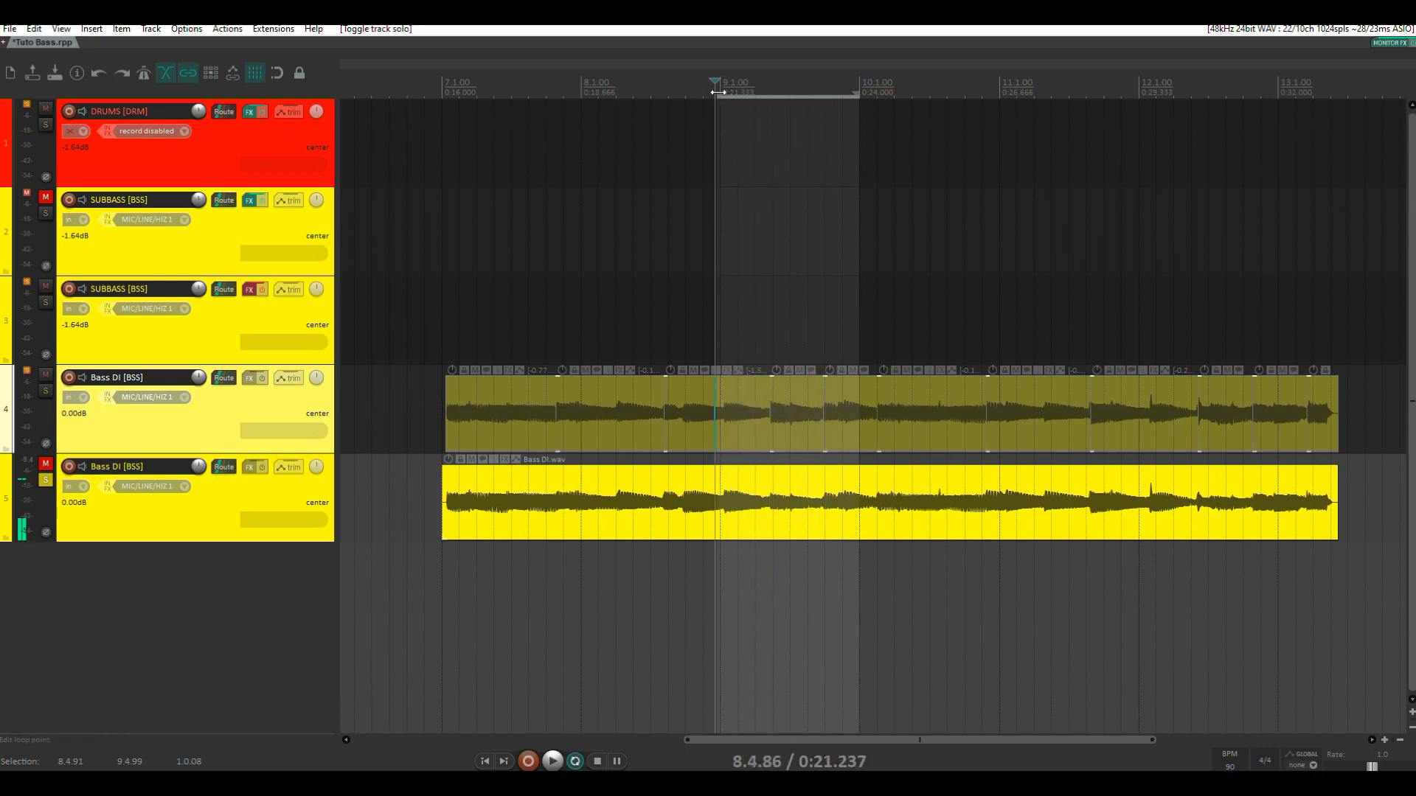
- Extend the start of the time selection back to 8.3.89 and audition the lower Bass DI track from there
drag(719, 95, 679, 94)
click(682, 80)
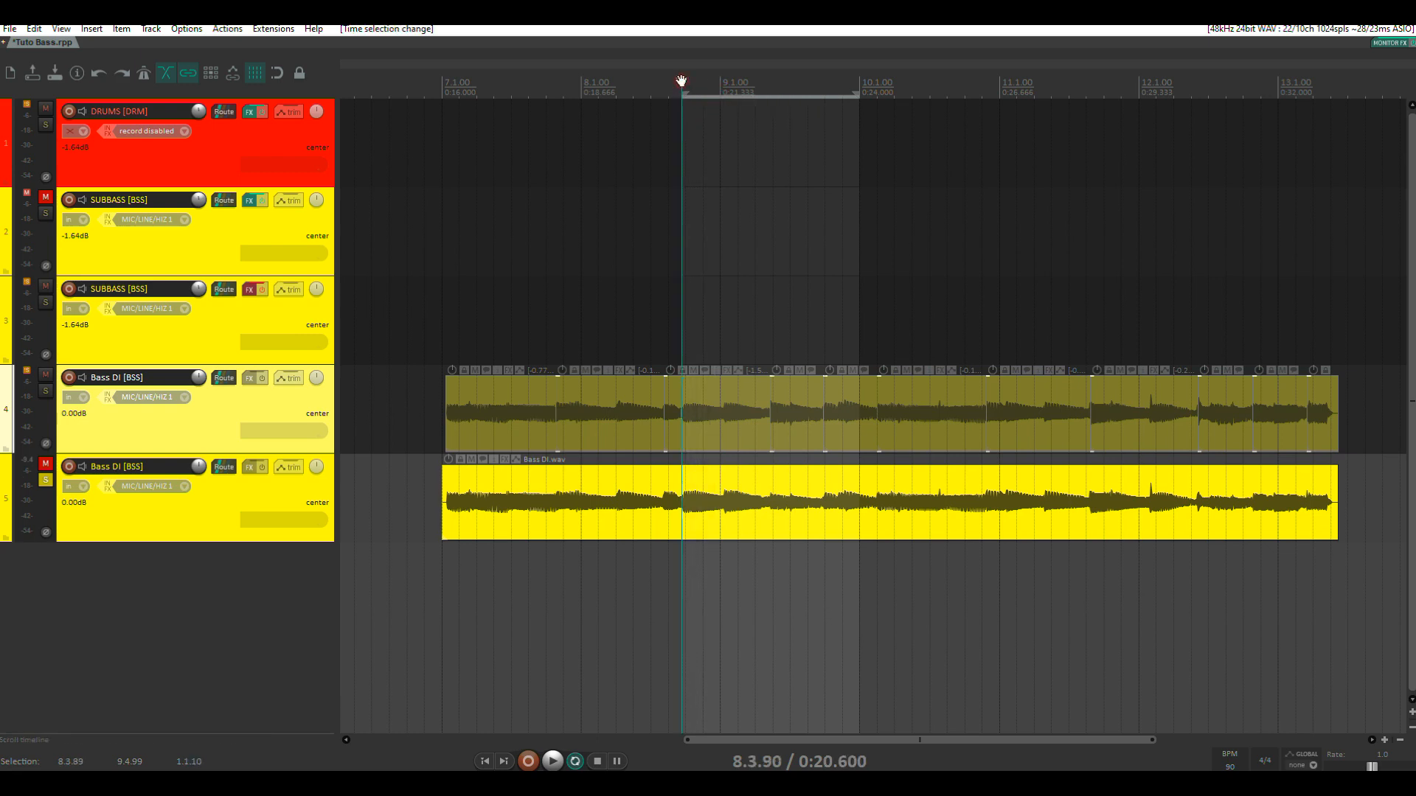
key(space)
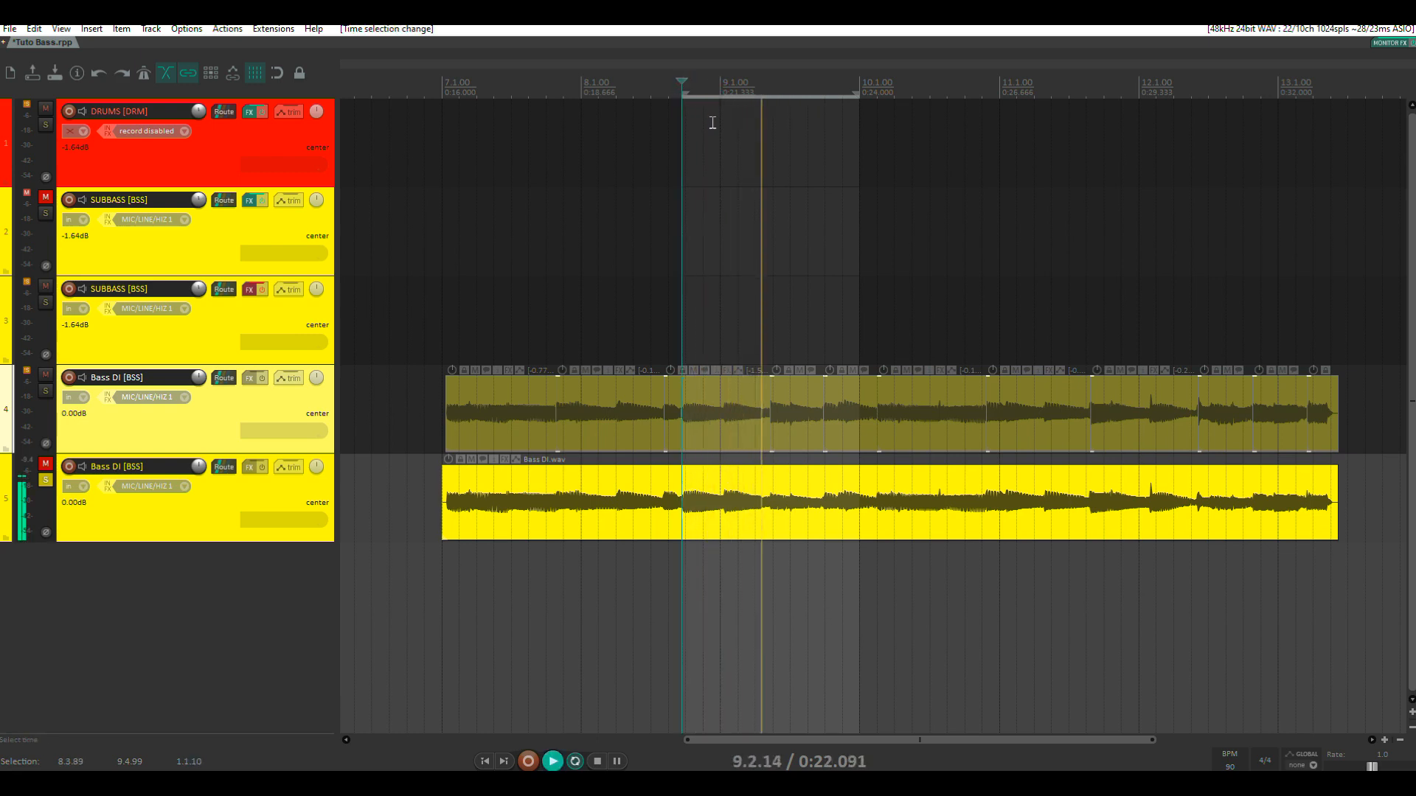
key(space)
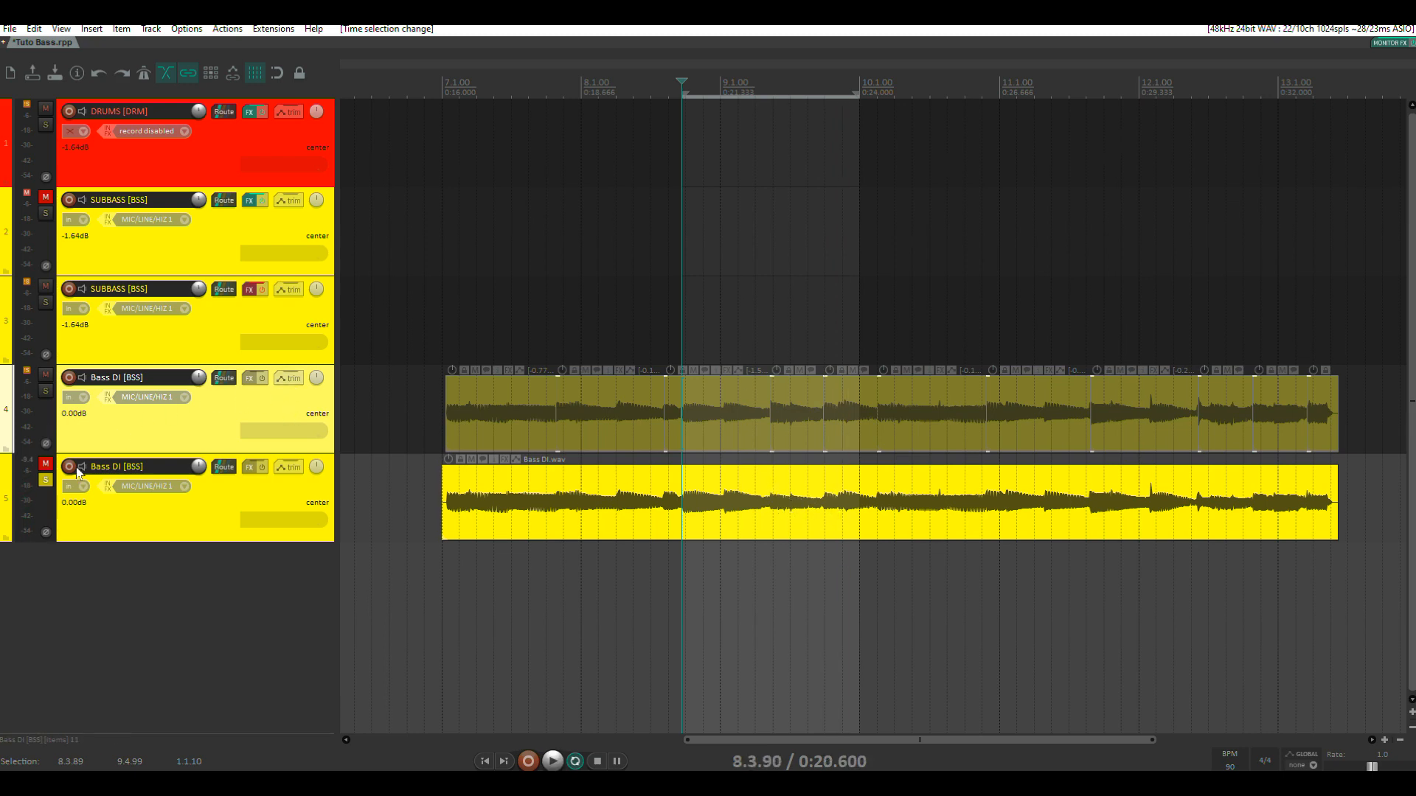
- Switch the solo to the upper Bass DI track, audition the same passage, and compare its normalized items with the original waveform
click(51, 435)
click(45, 390)
key(space)
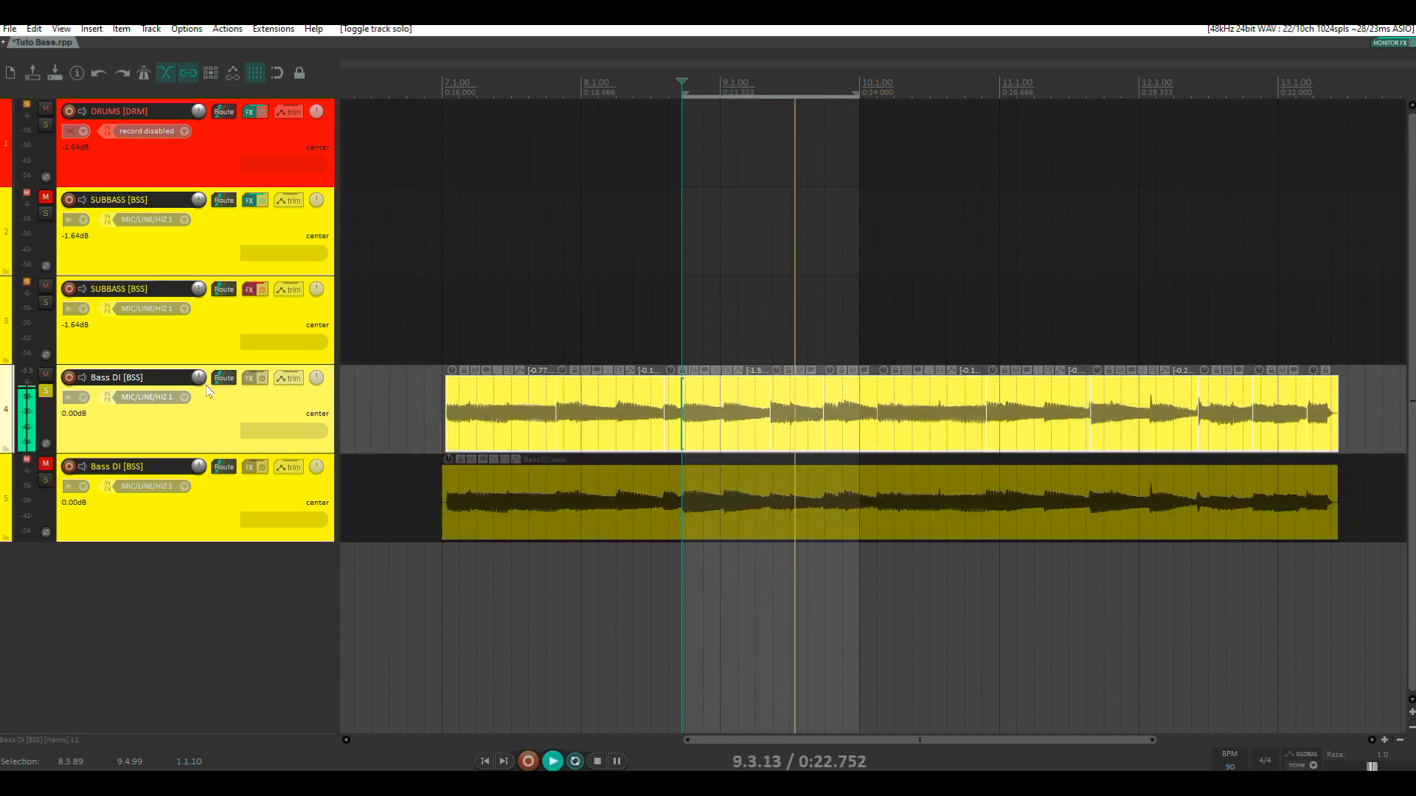
key(space)
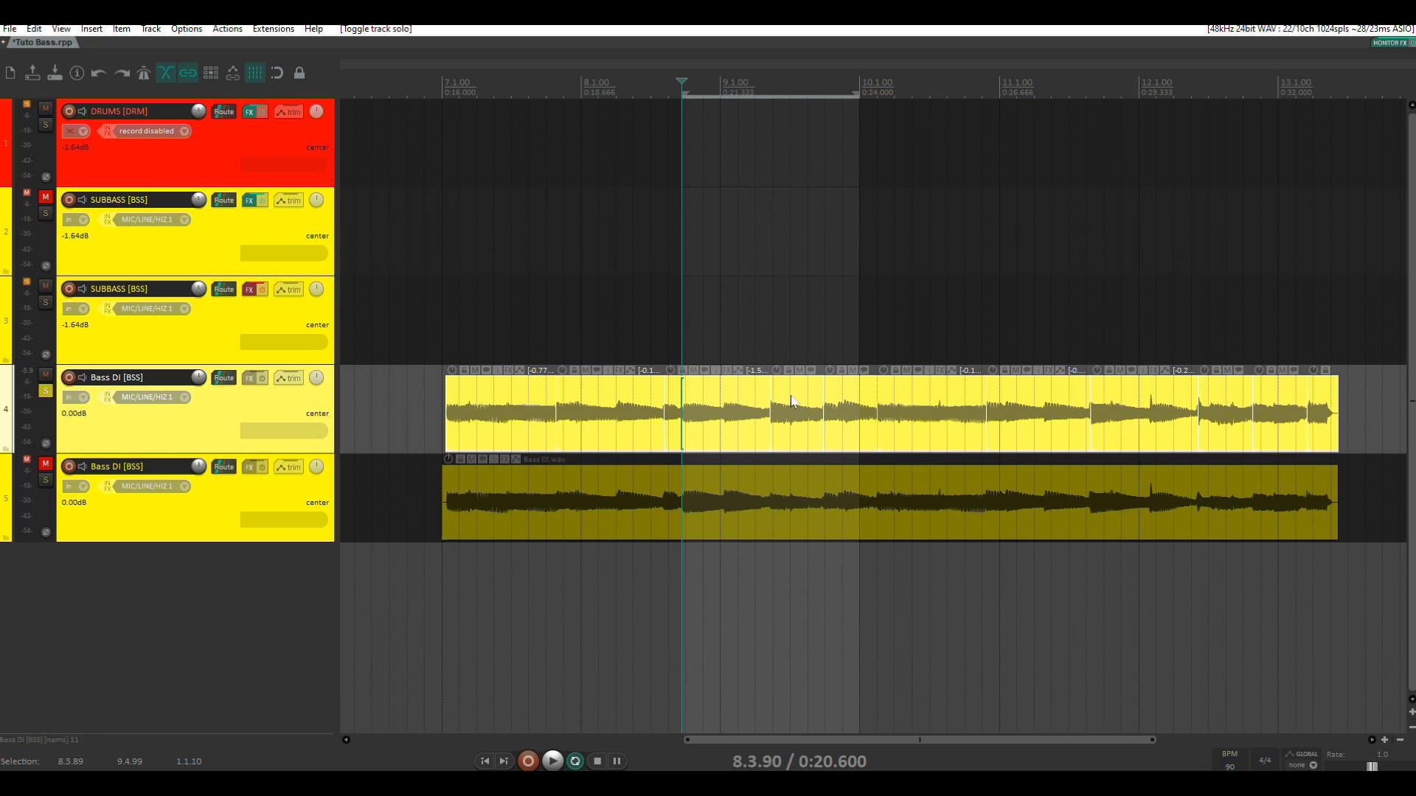
scroll(791, 396, up, 5)
scroll(752, 420, up, 3)
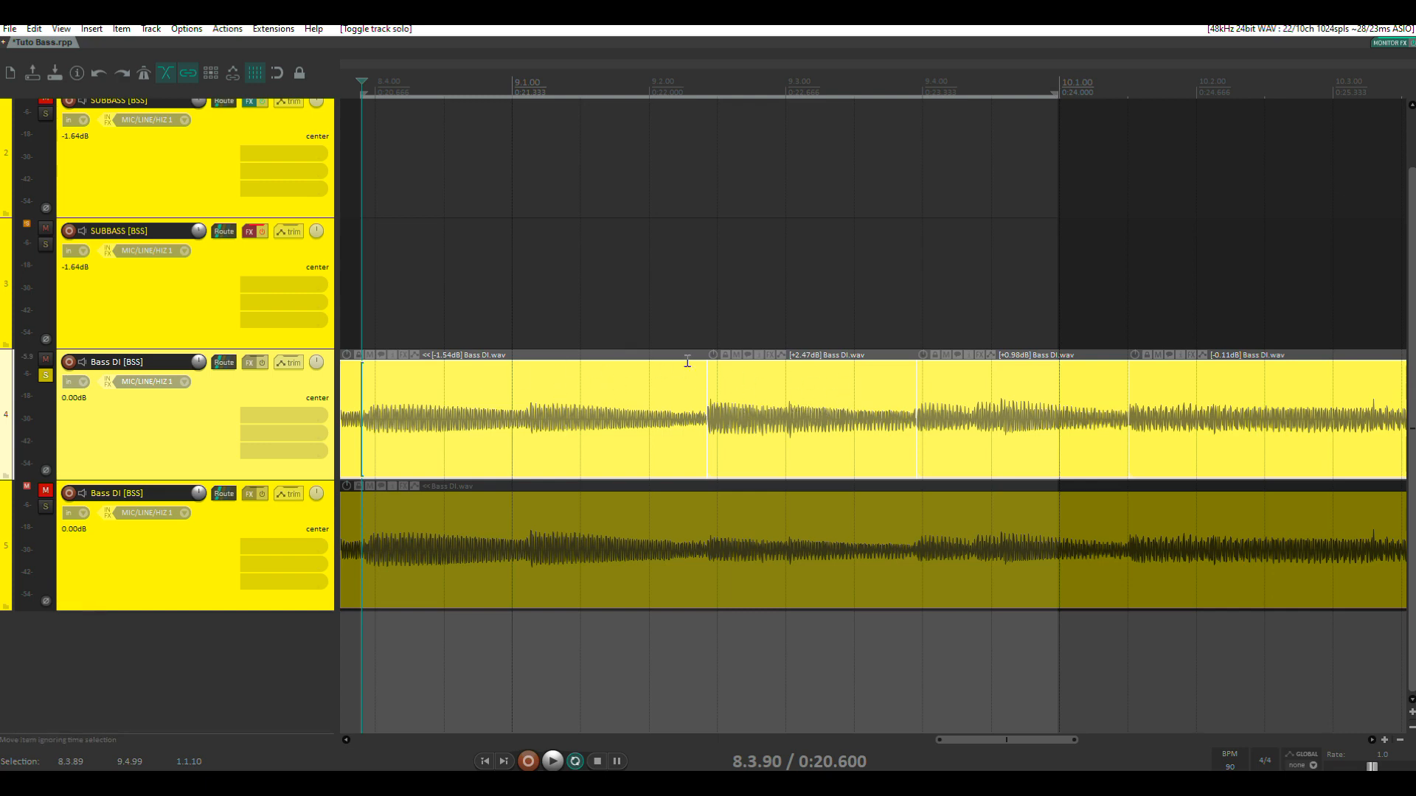
scroll(686, 402, down, 3)
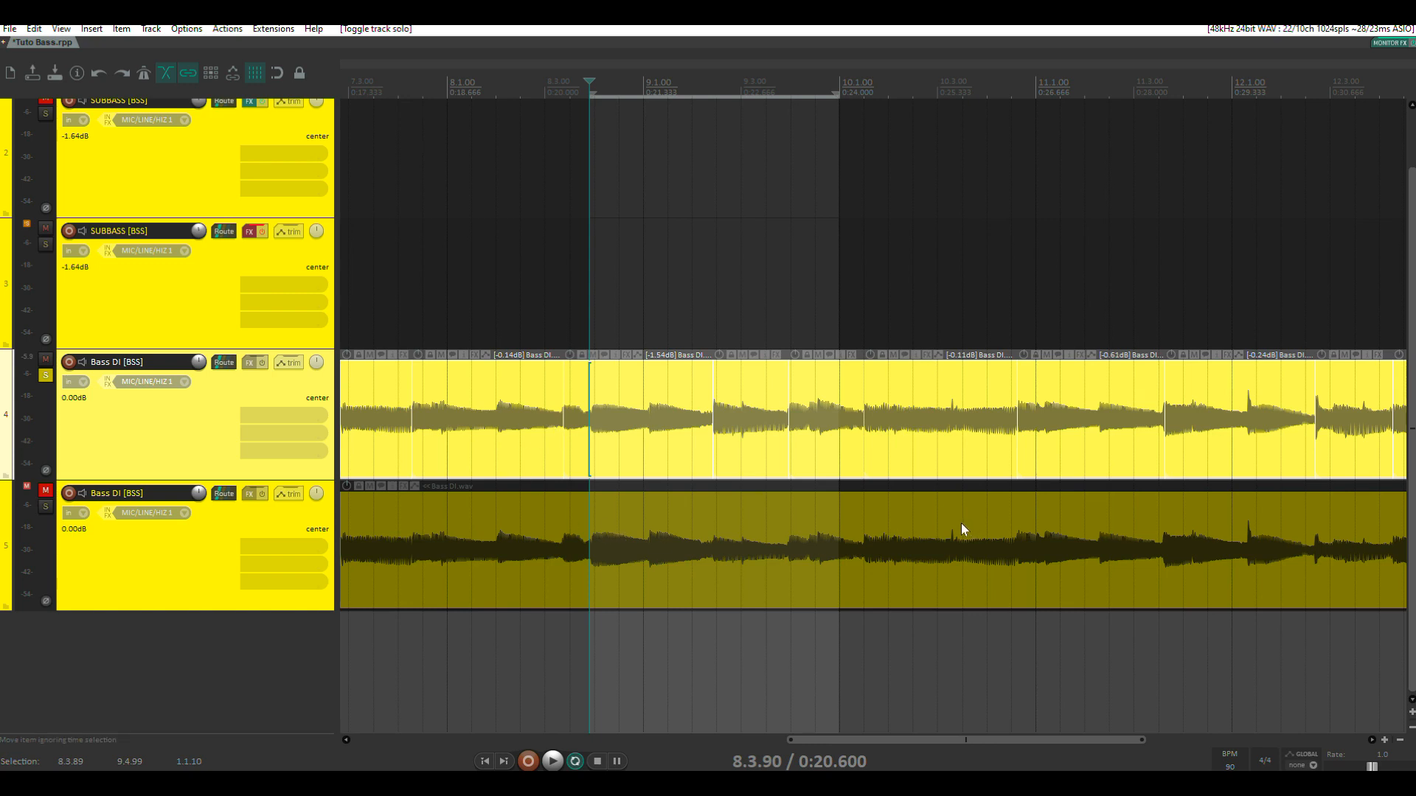
- Unsolo the upper Bass DI track and copy the ReaEQ and ReaComp chain from the lower SUBBASS track to the lower Bass DI track
click(46, 376)
drag(252, 234, 249, 494)
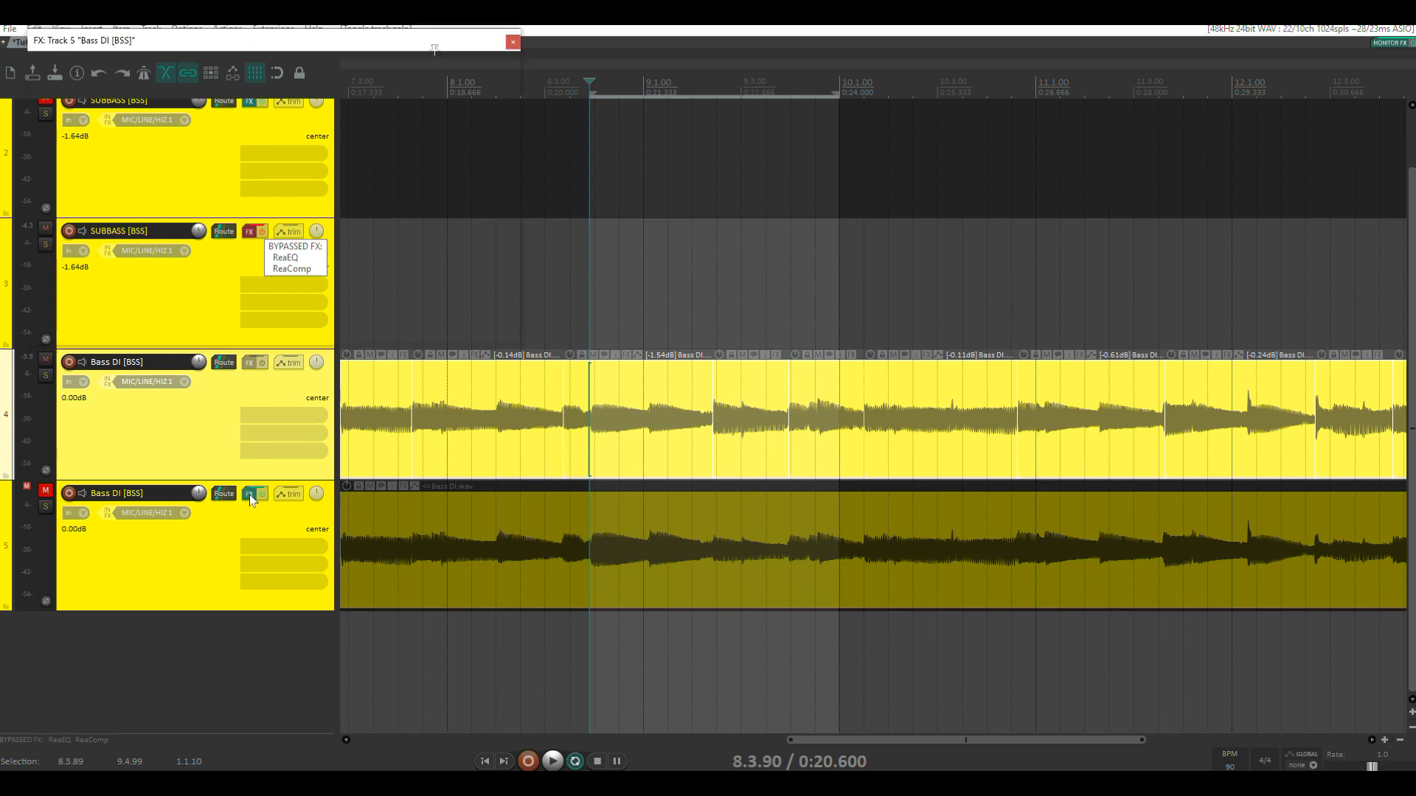
drag(319, 49, 733, 113)
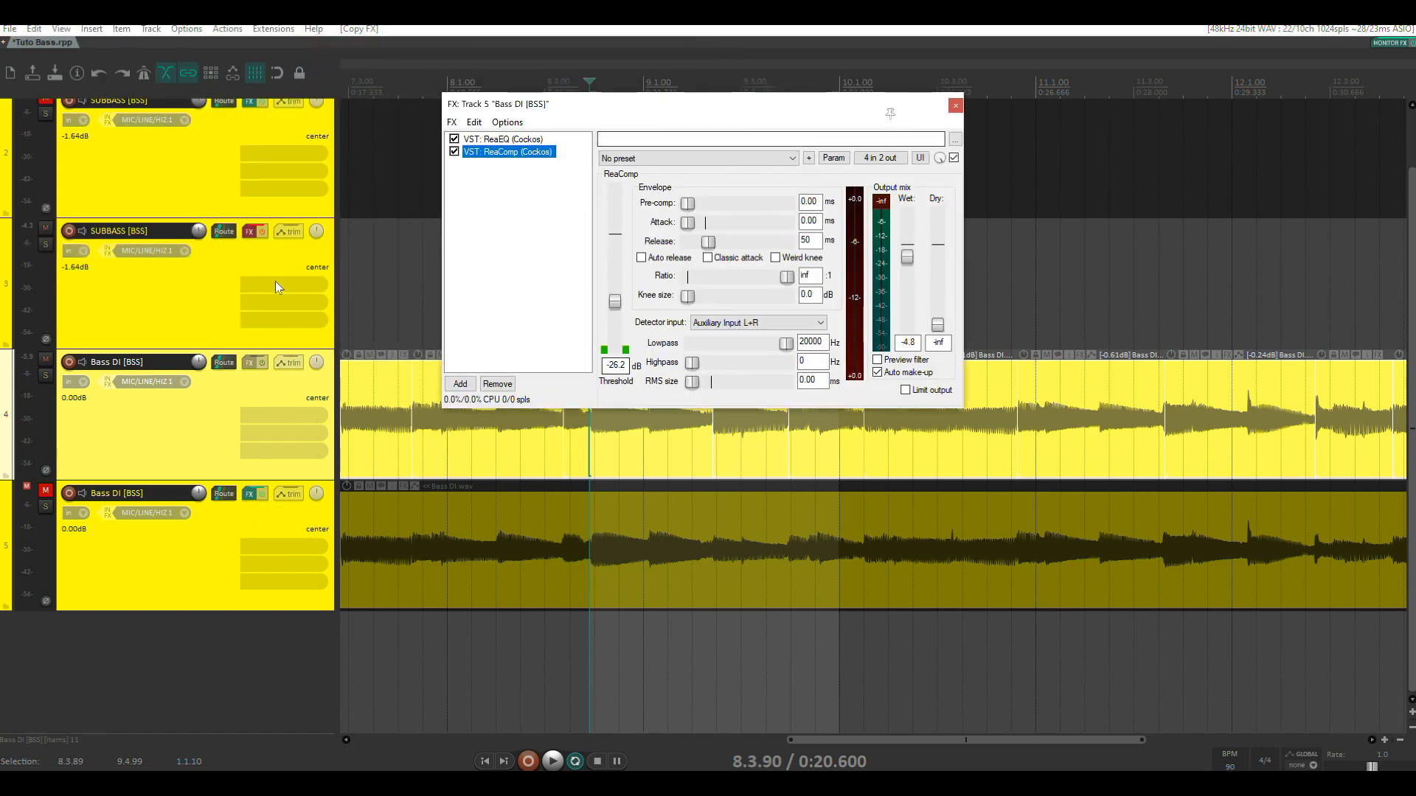
click(261, 230)
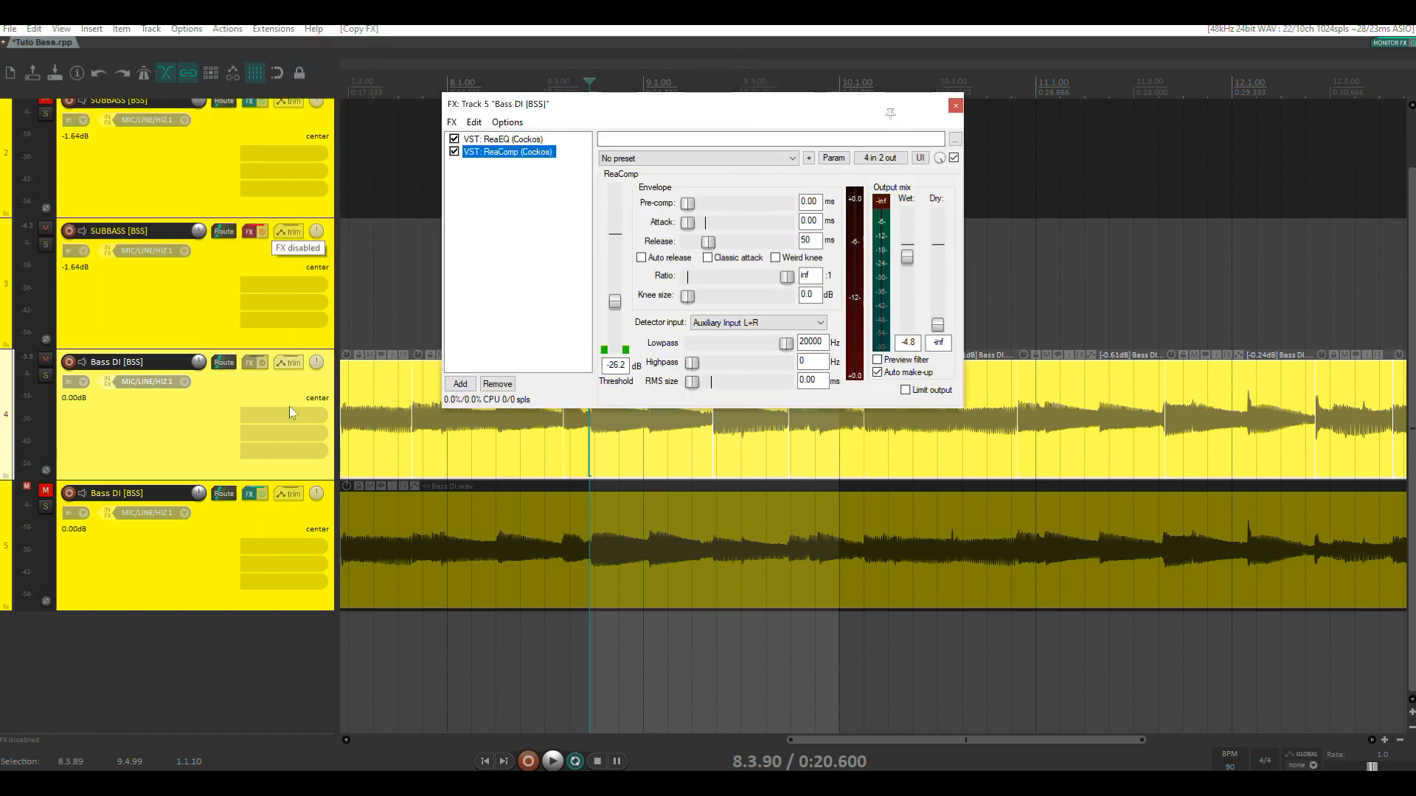
- Solo the lower Bass DI track and audition it through the copied ReaComp from 6.4.80, just before its item starts
click(46, 507)
click(514, 514)
scroll(514, 514, down, 5)
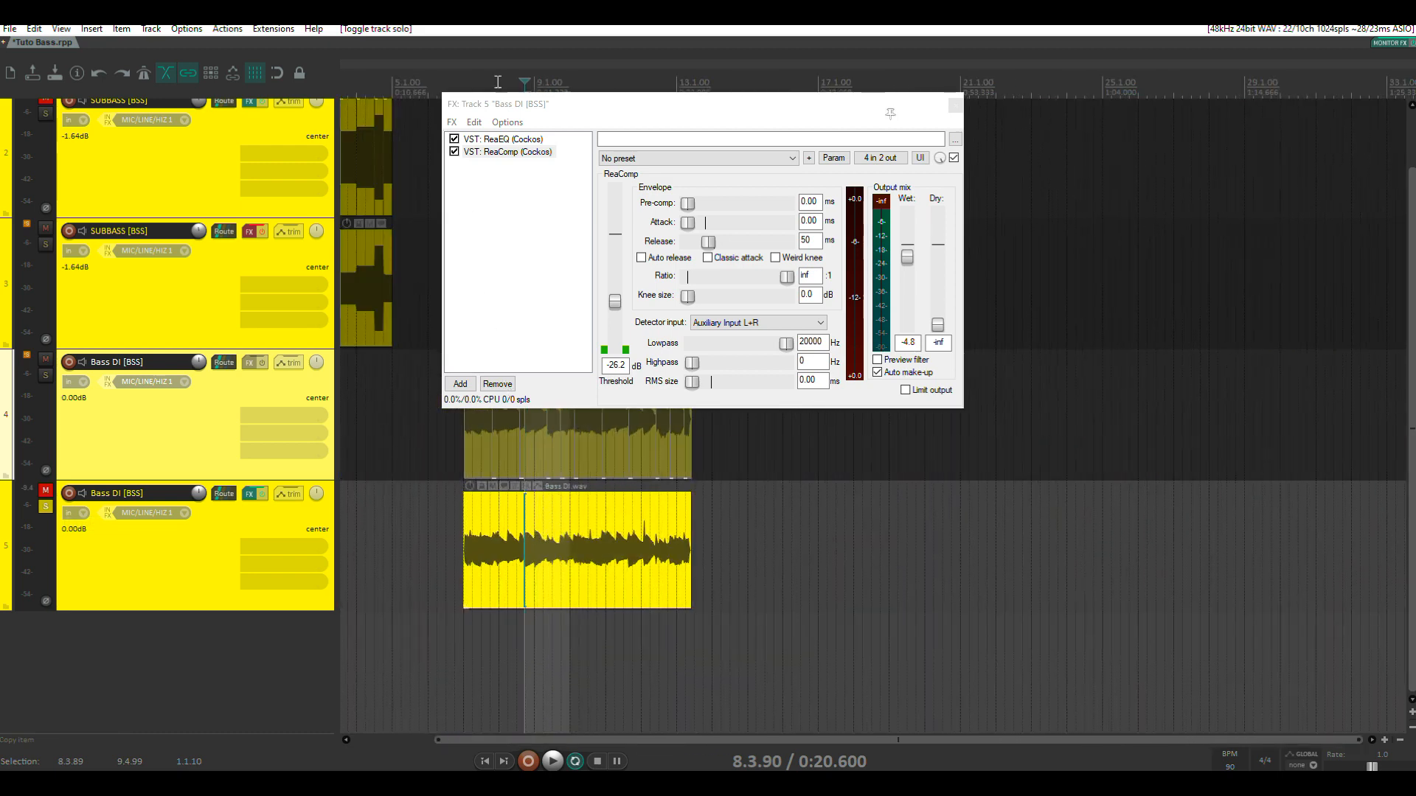
drag(632, 112, 805, 124)
click(461, 83)
key(space)
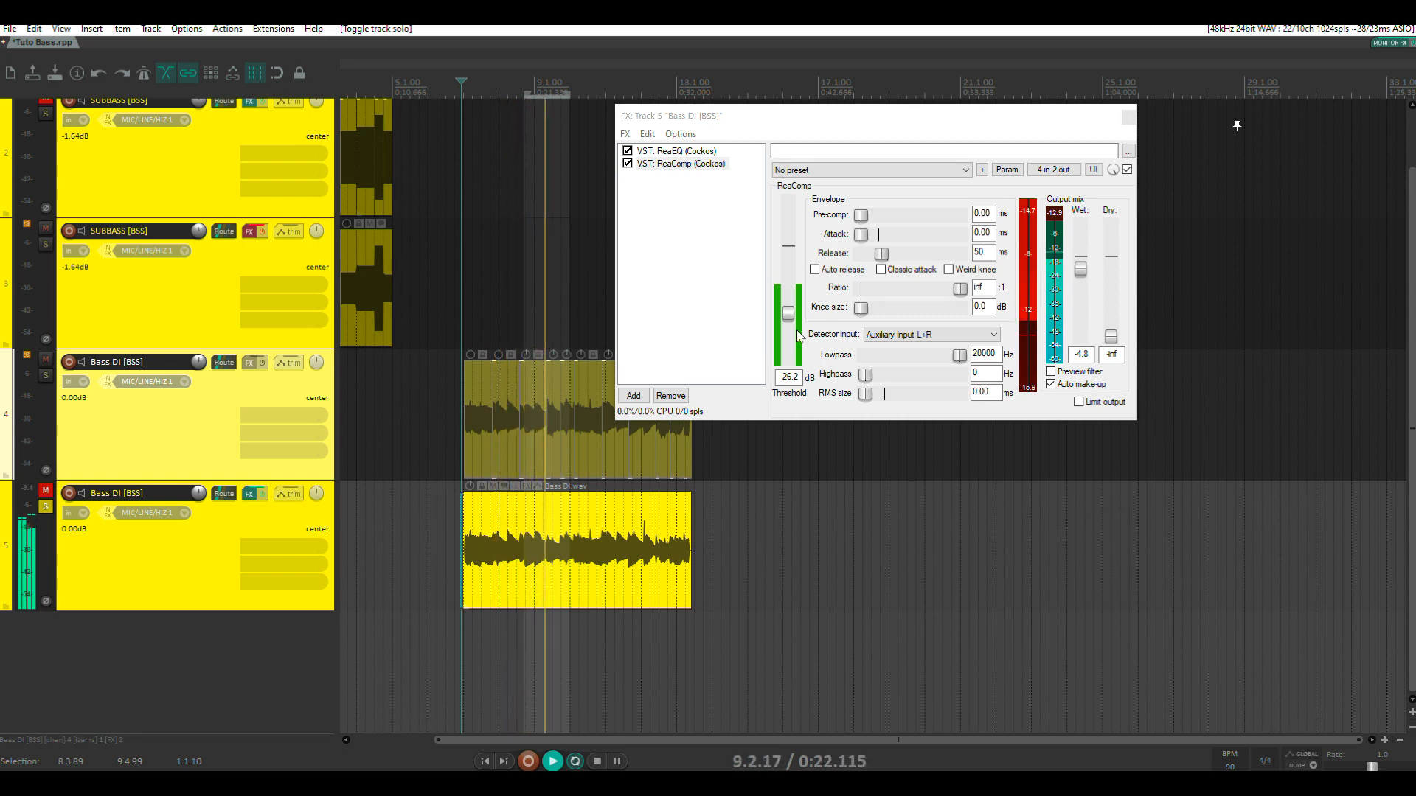
key(space)
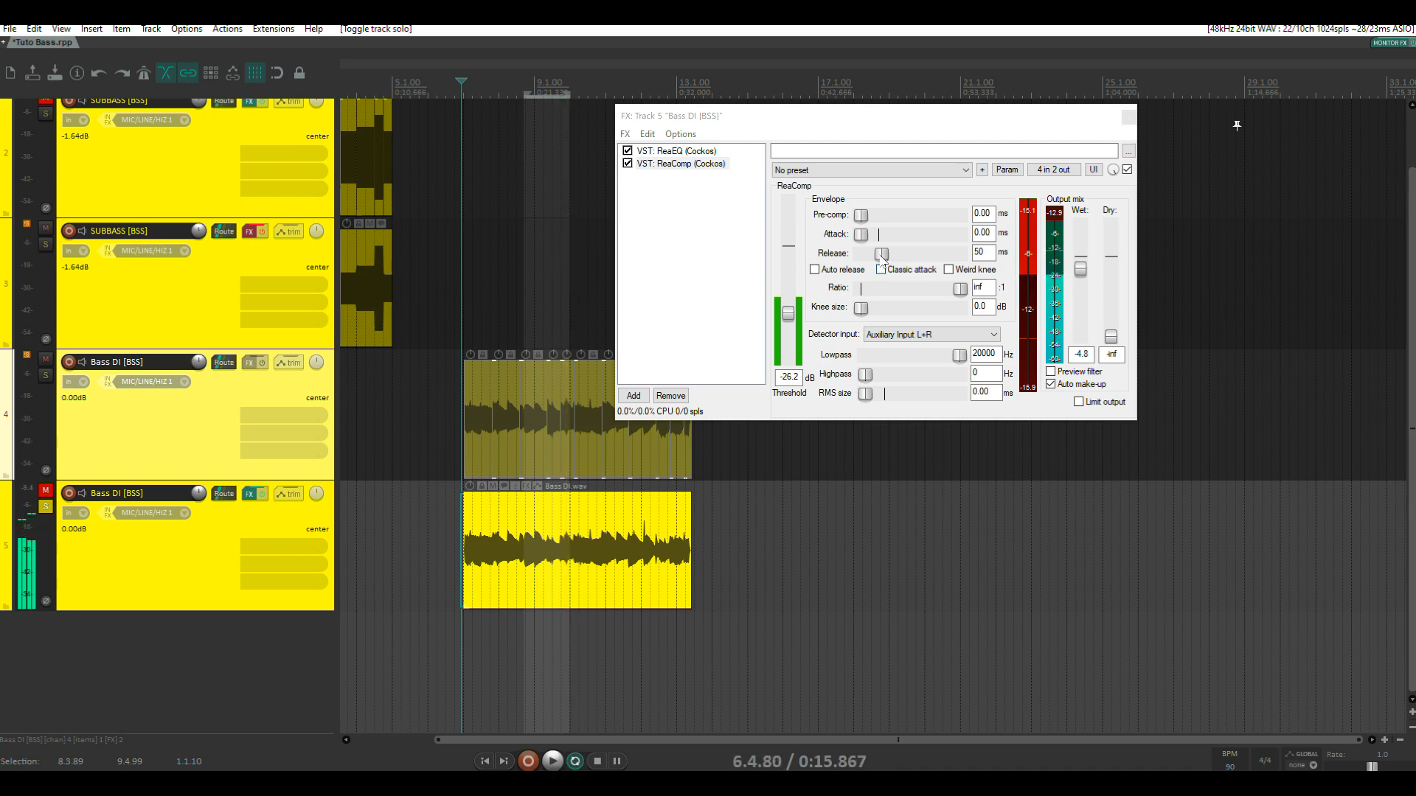
- Set the ReaComp release on the lower Bass DI track to 80 ms and audition the passage from 6.4.80
drag(882, 255, 888, 256)
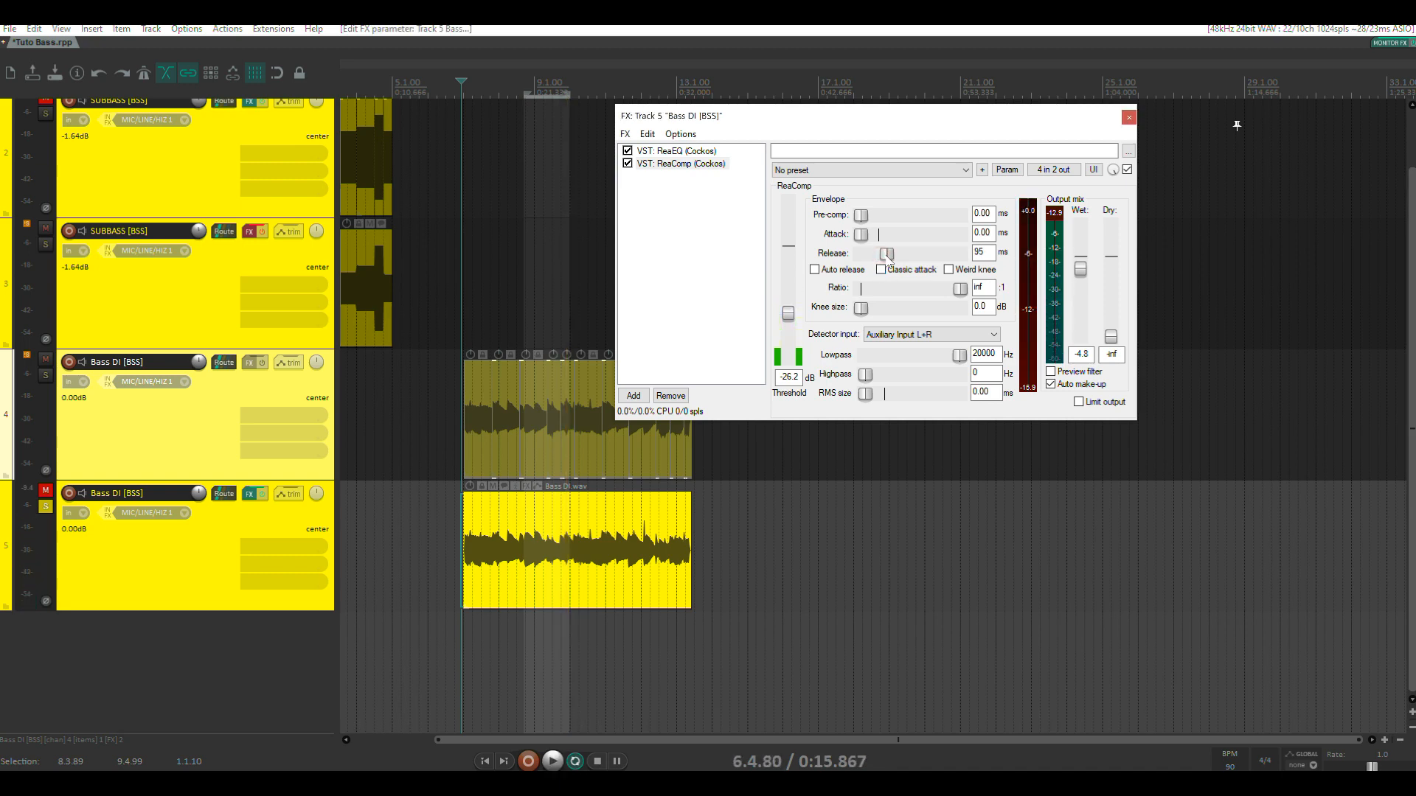
key(space)
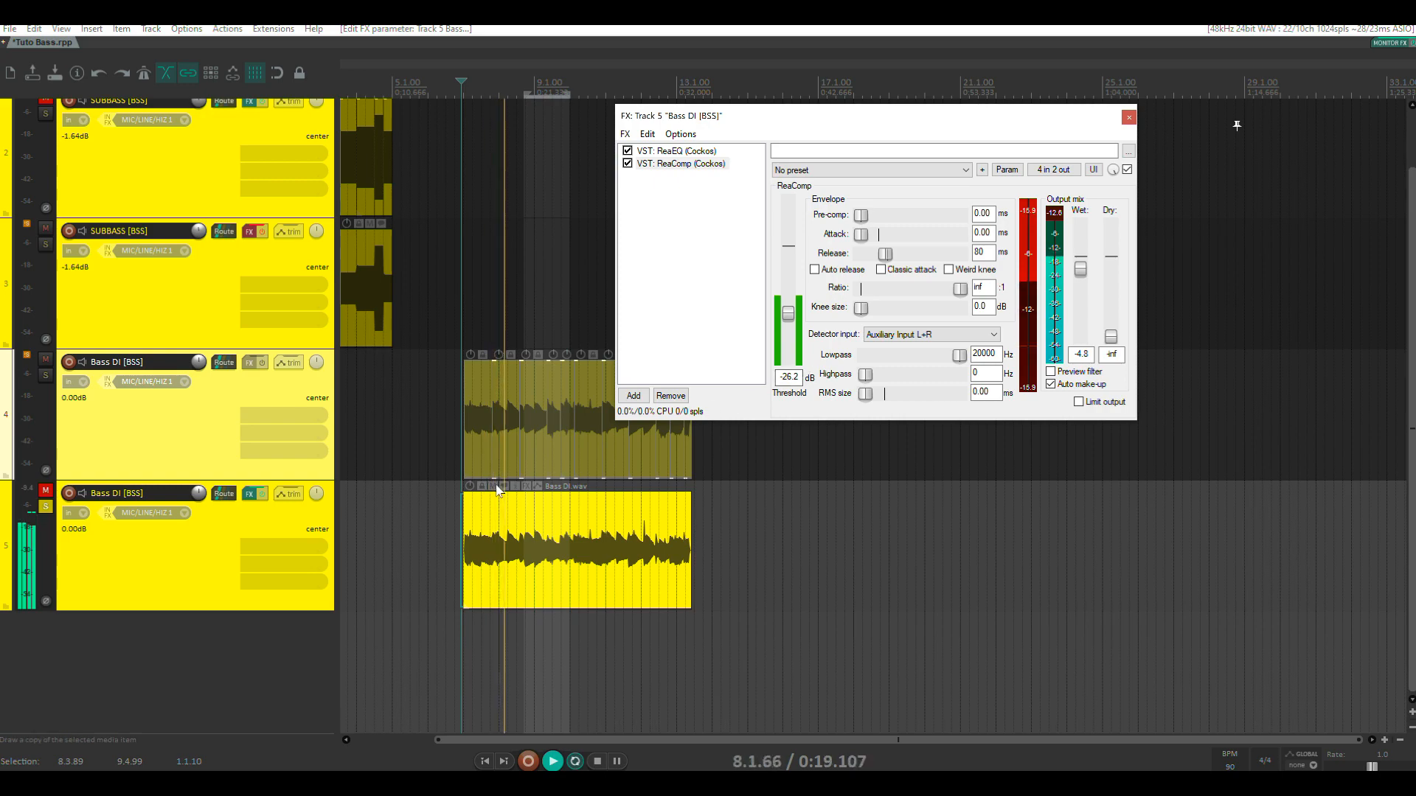
scroll(572, 469, up, 5)
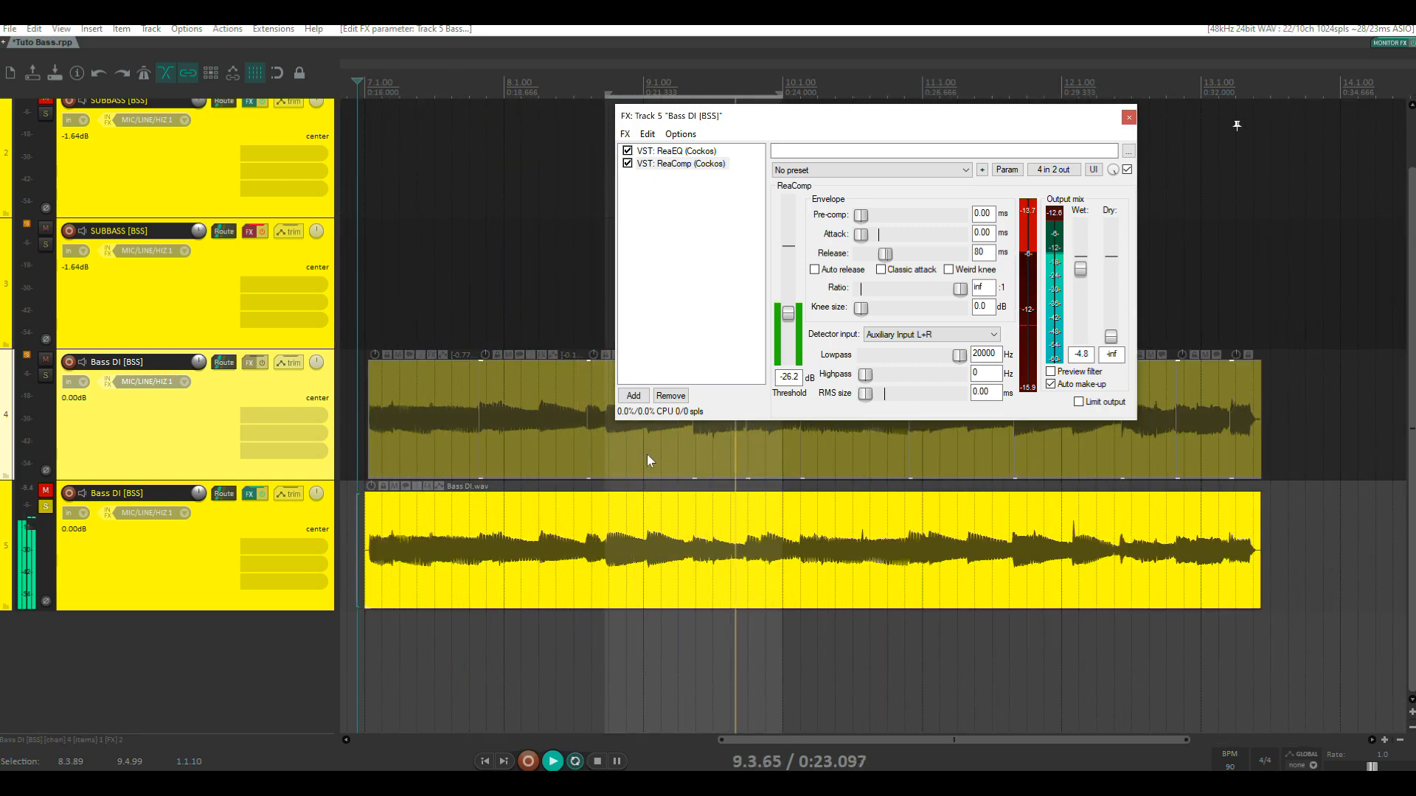
key(space)
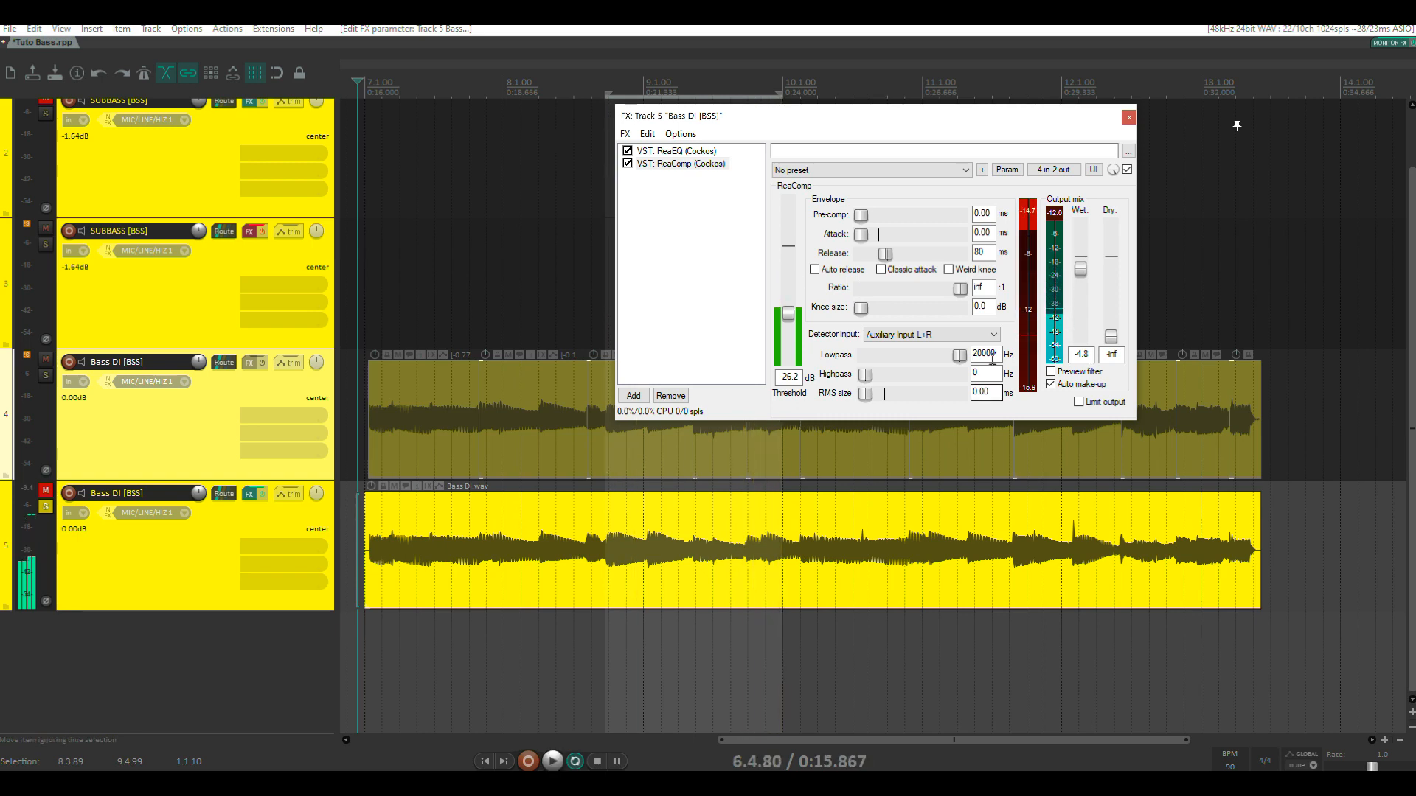
- Apply the track FX to the lower Bass DI item as a new take with mono output and inspect the rendered waveform
click(772, 540)
right_click(769, 544)
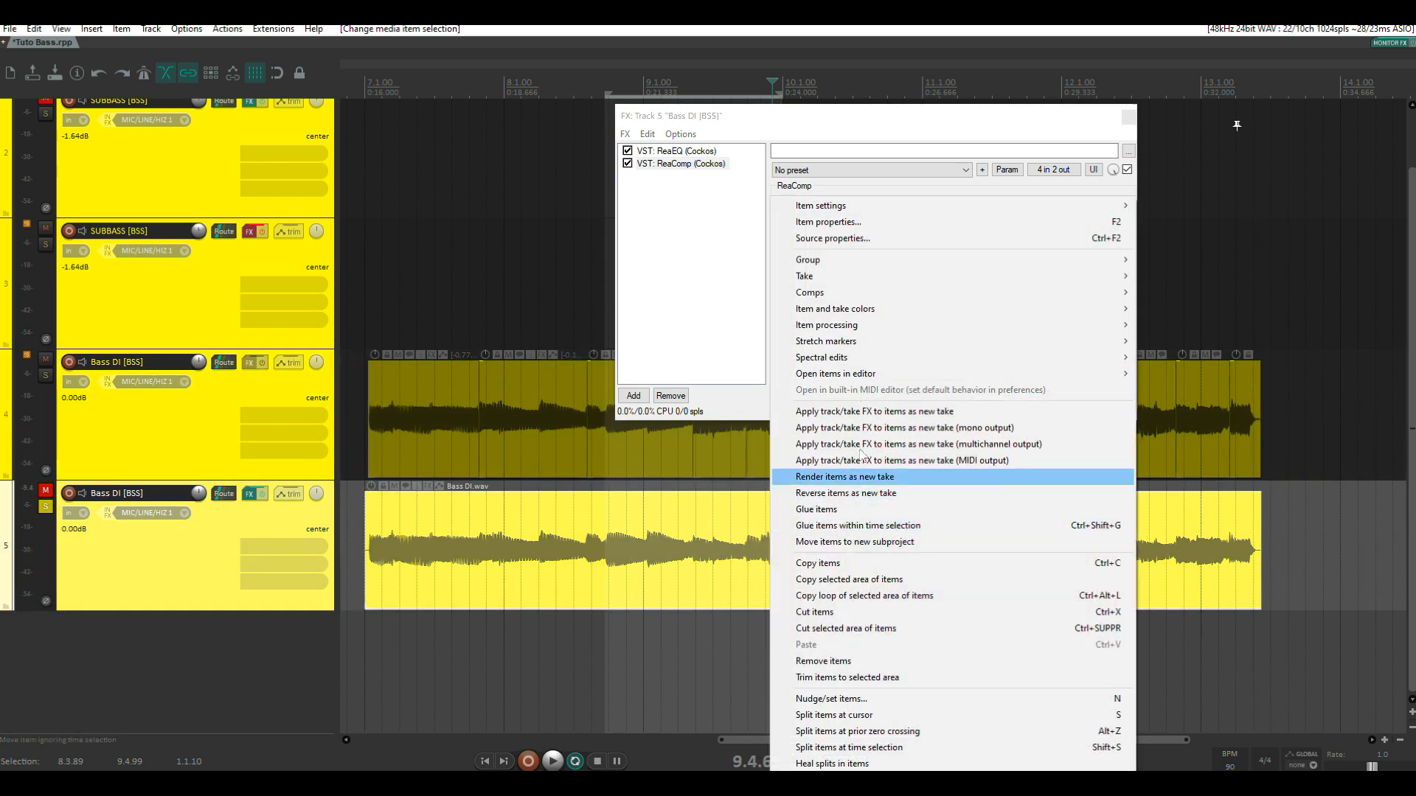
click(885, 428)
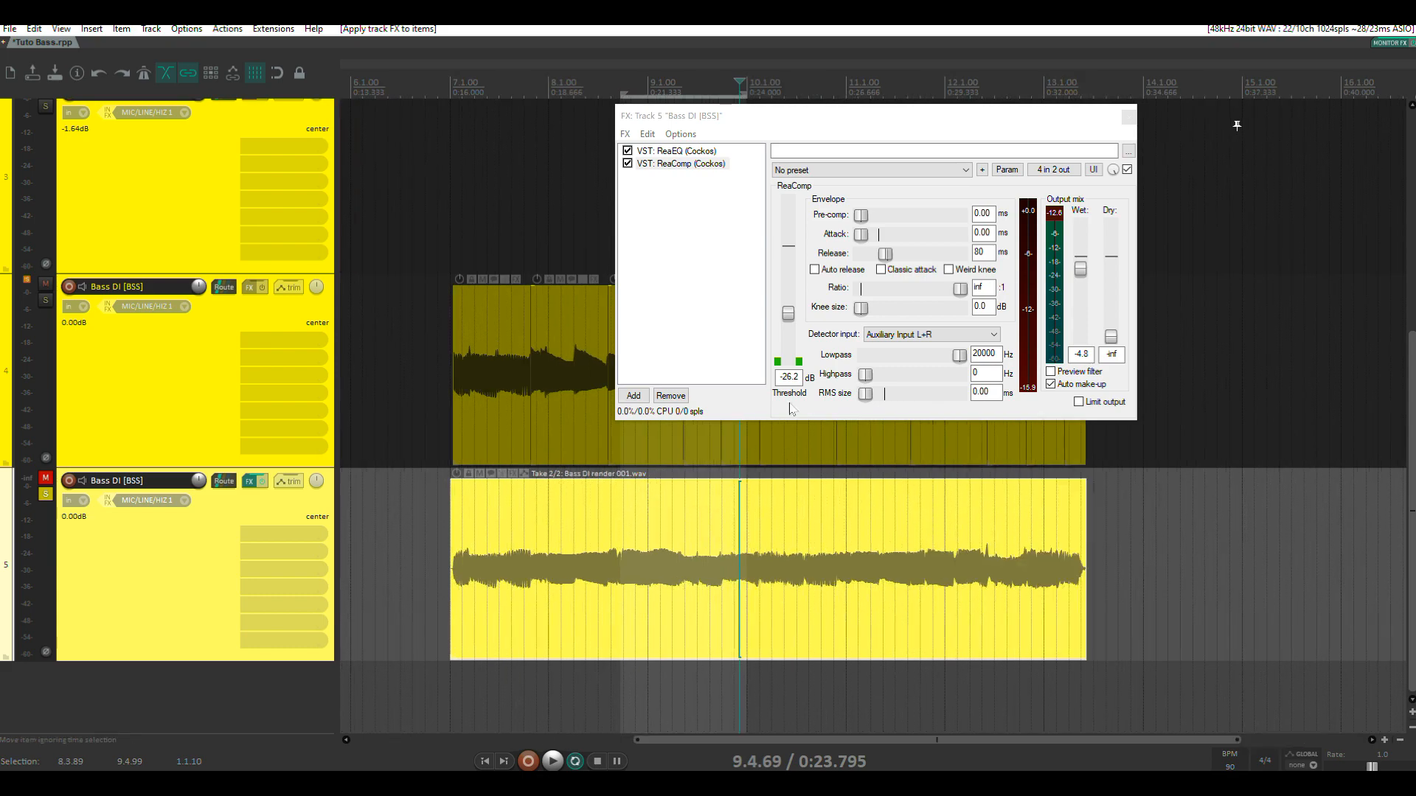
scroll(502, 531, up, 3)
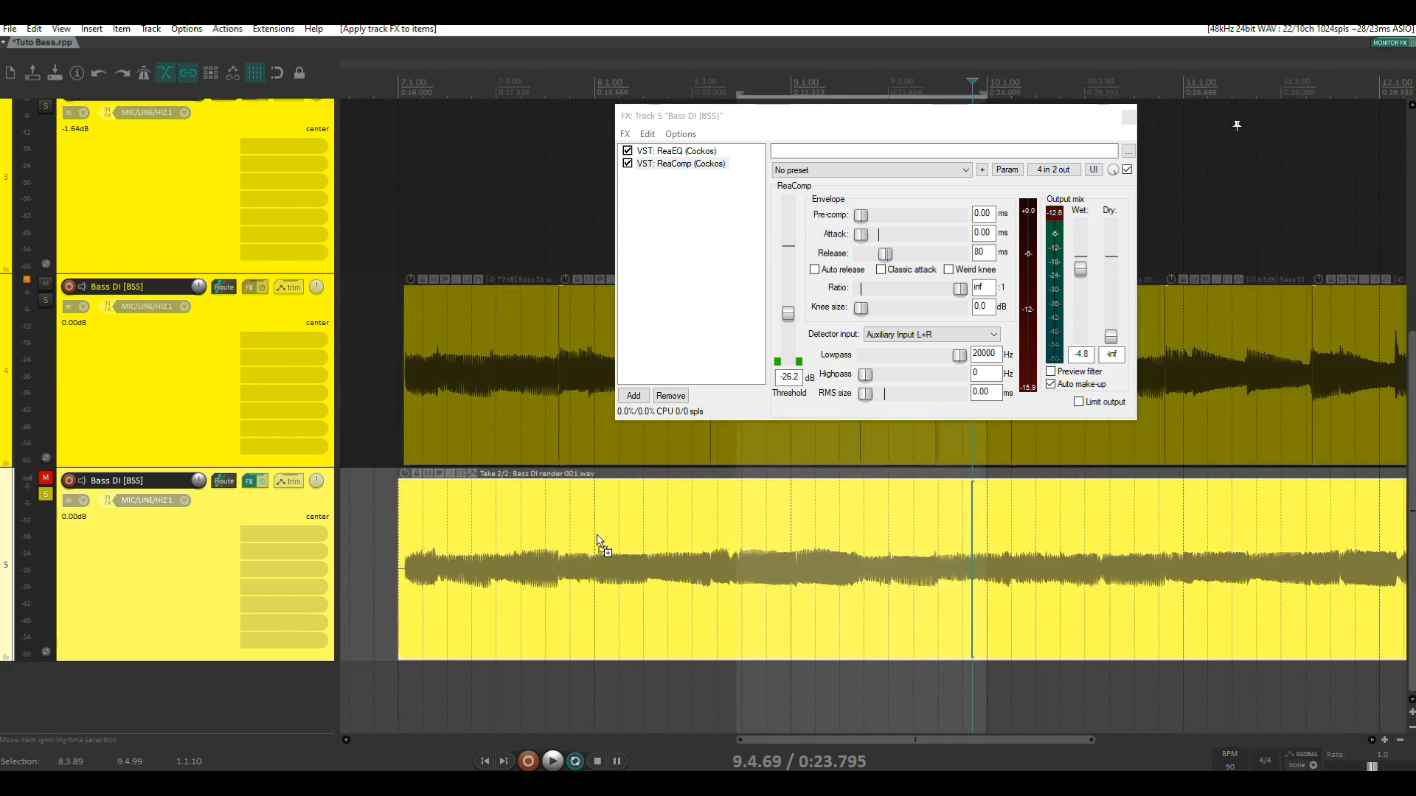
scroll(597, 542, down, 6)
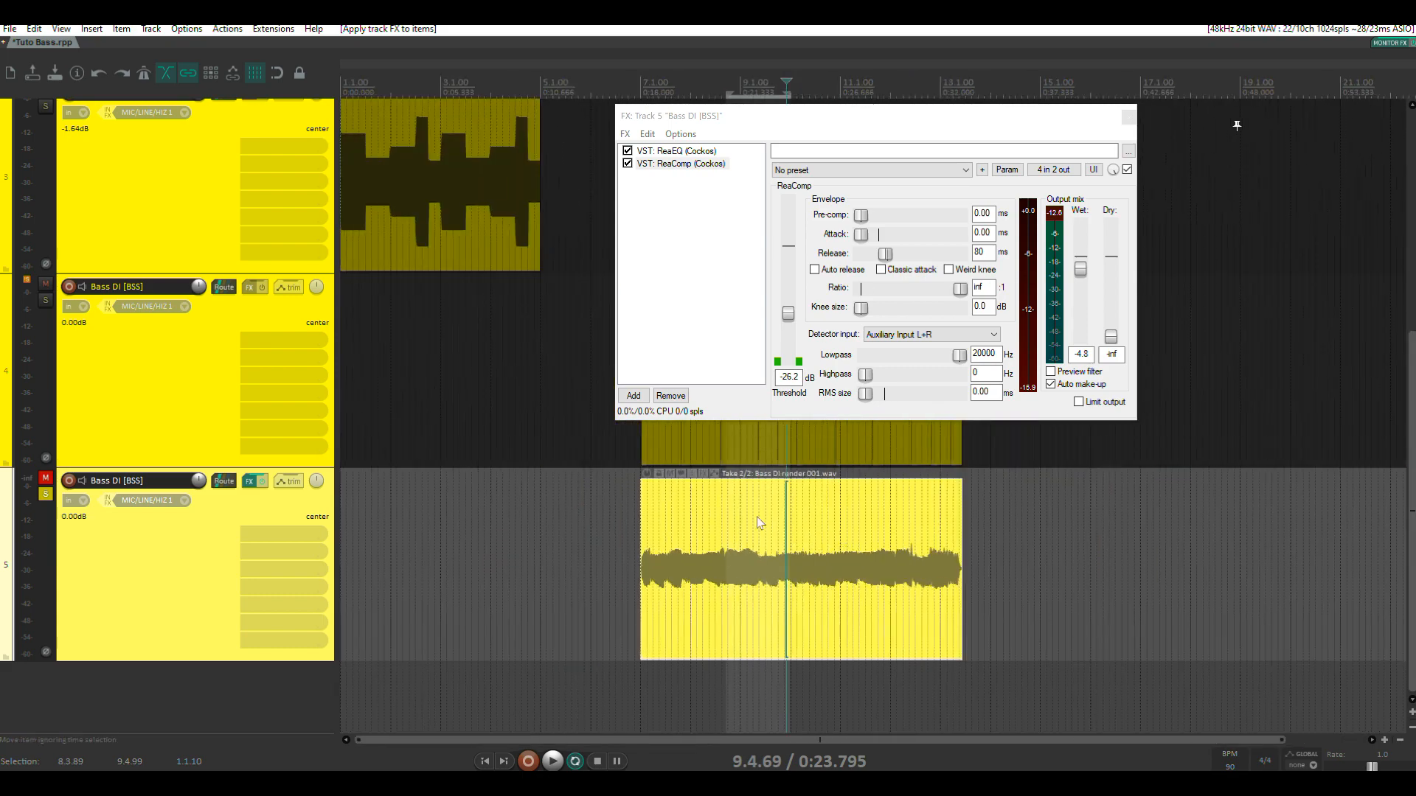
scroll(779, 536, up, 3)
scroll(665, 532, down, 1)
- Bypass the lower Bass DI track's FX, close its FX chain window, and audition the rendered take from 7.1.15 with repeat off
click(262, 481)
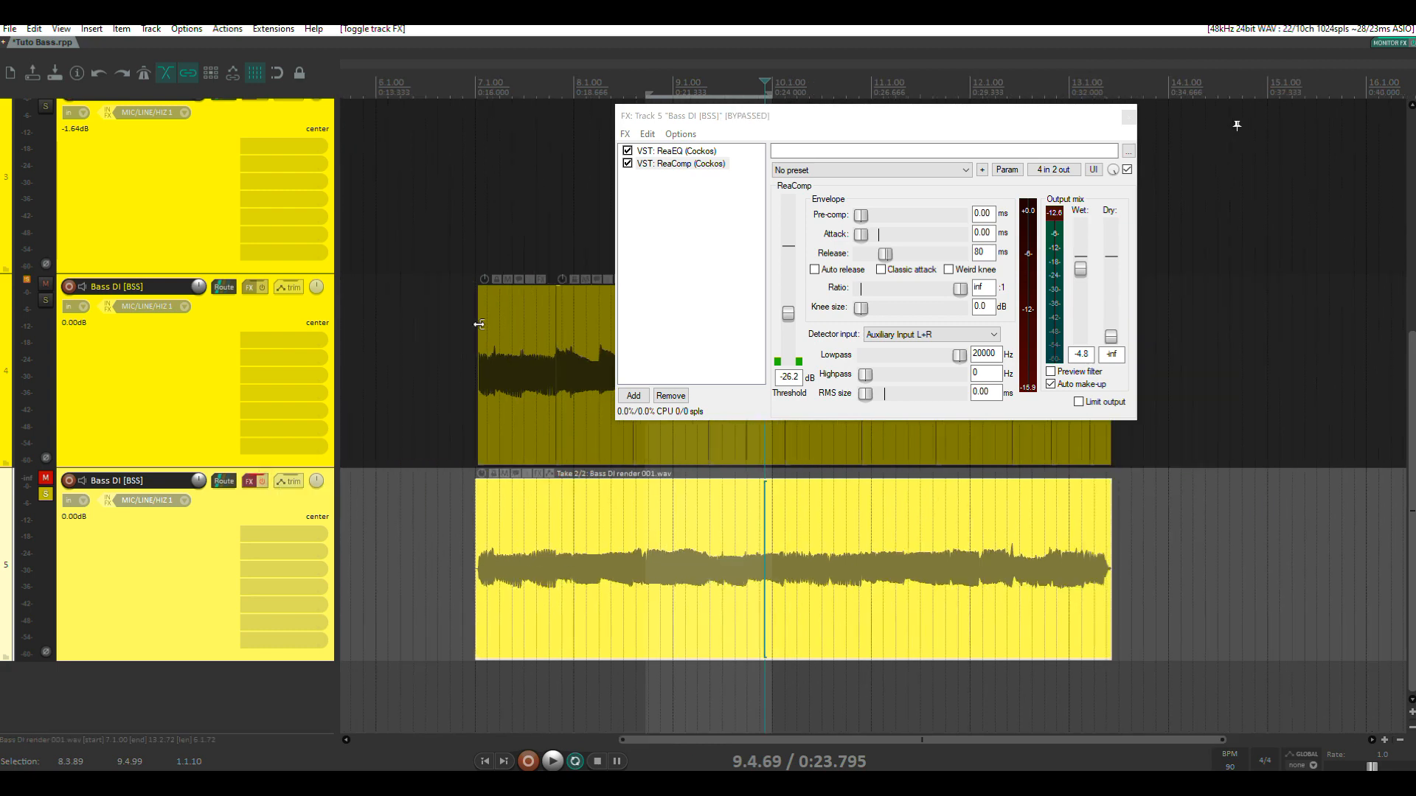
click(479, 86)
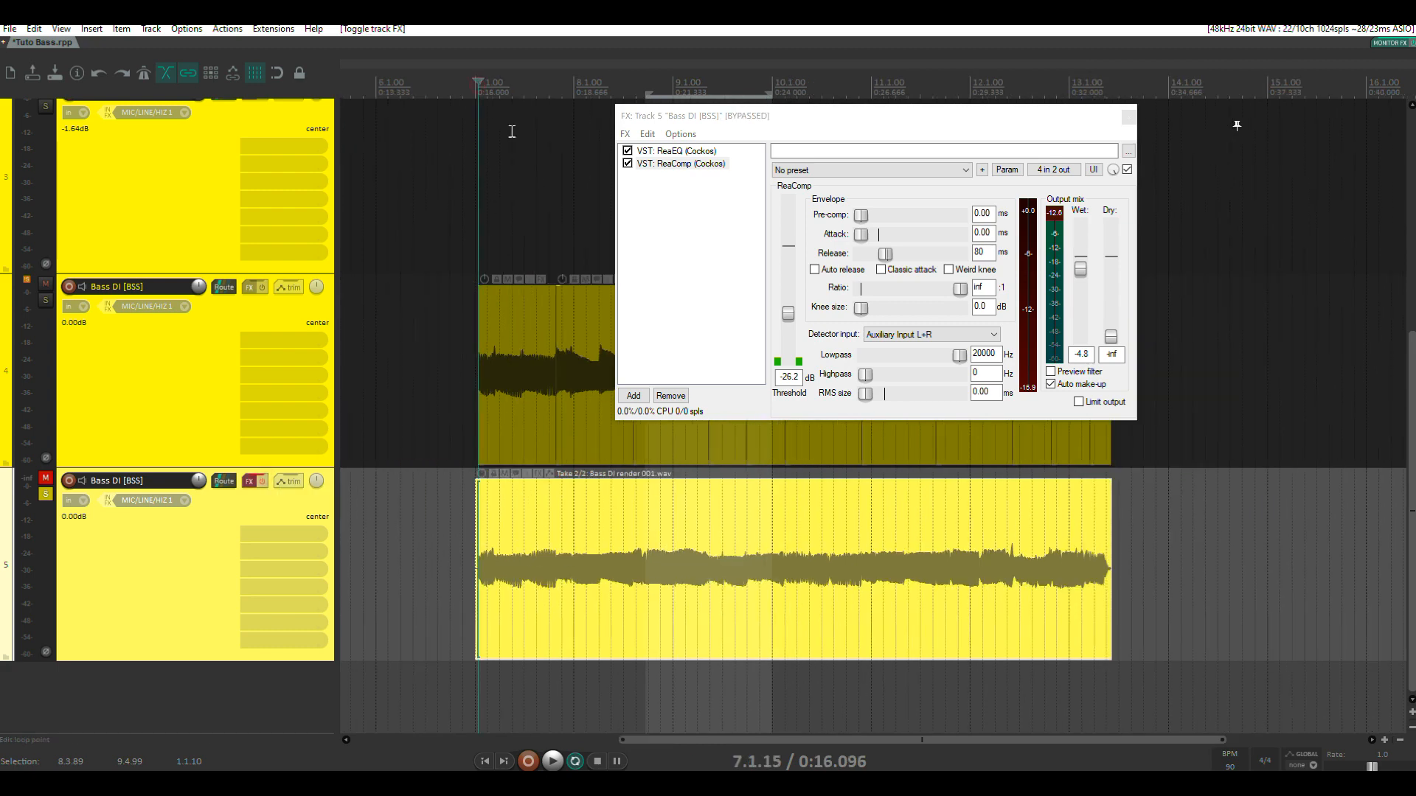
click(1126, 118)
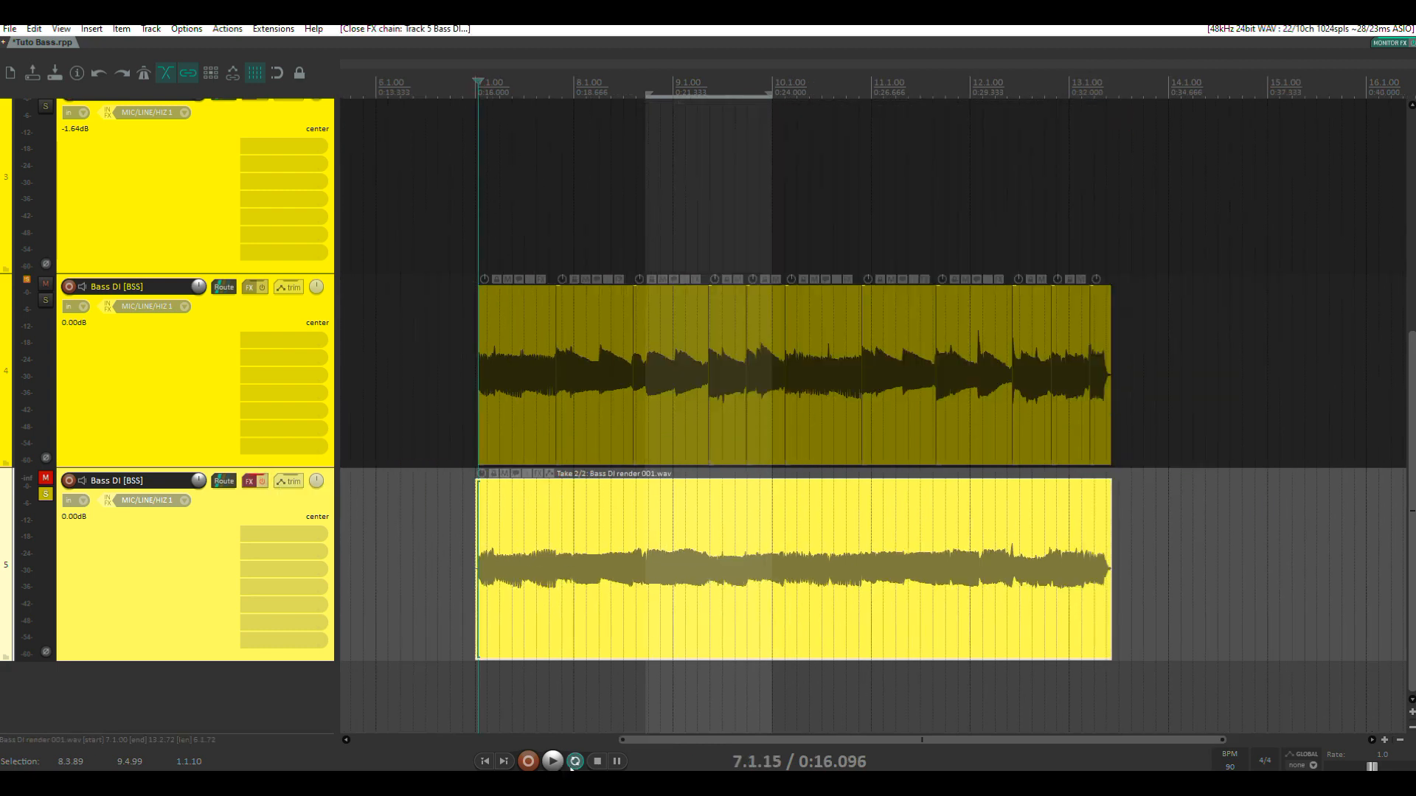
key(space)
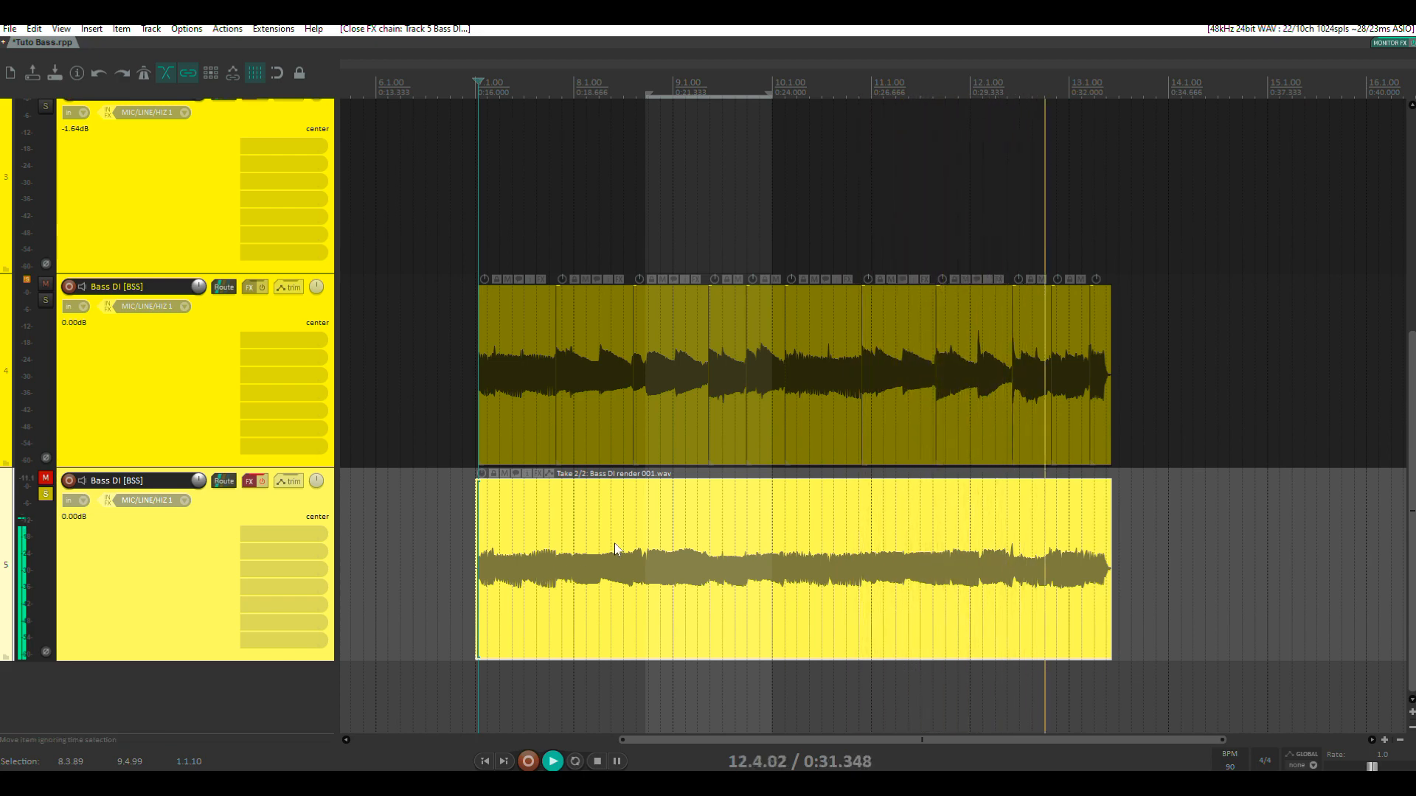
key(space)
- Switch the lower Bass DI item back to its original take, Bass DI.wav, and audition it from 8.1.02 for comparison
click(573, 526)
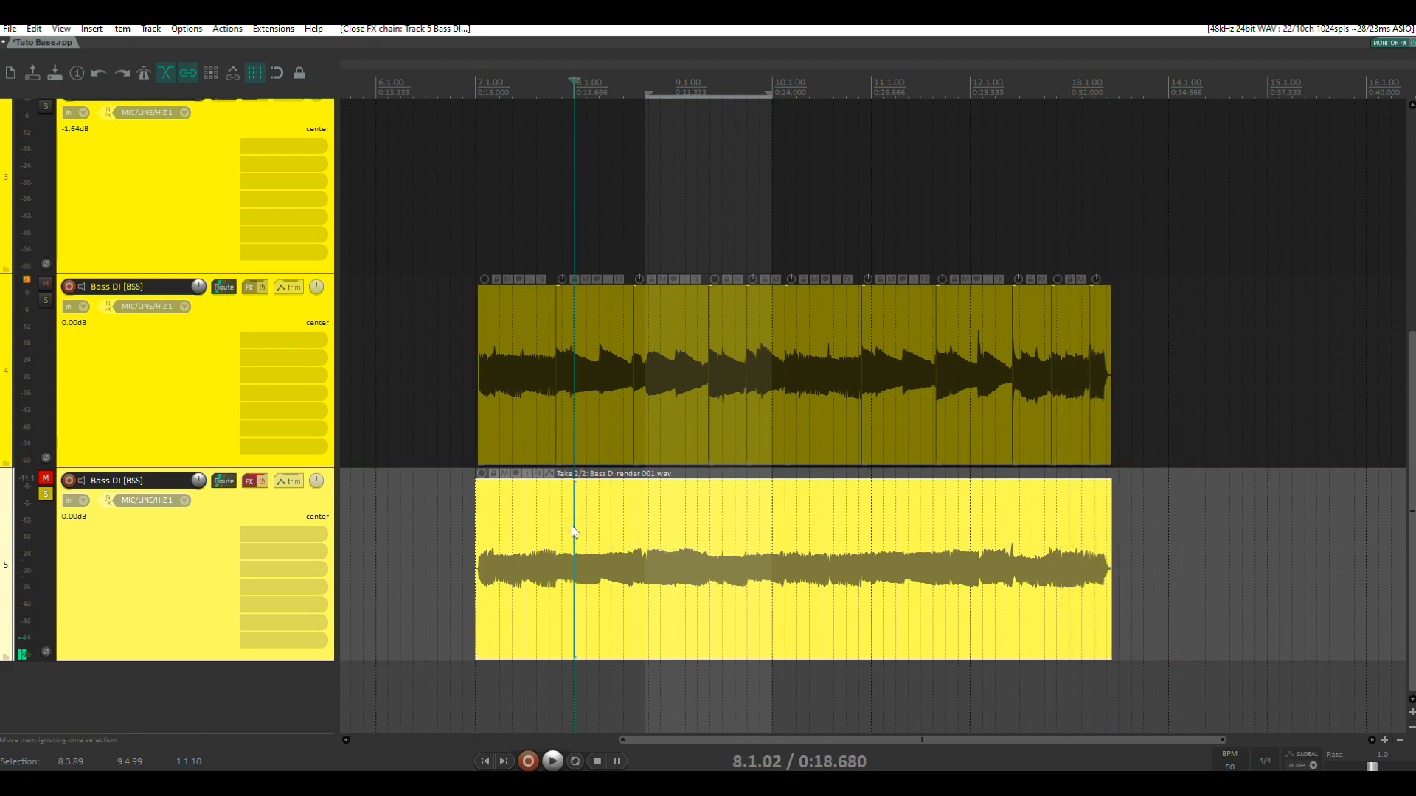
key(shift+t)
key(space)
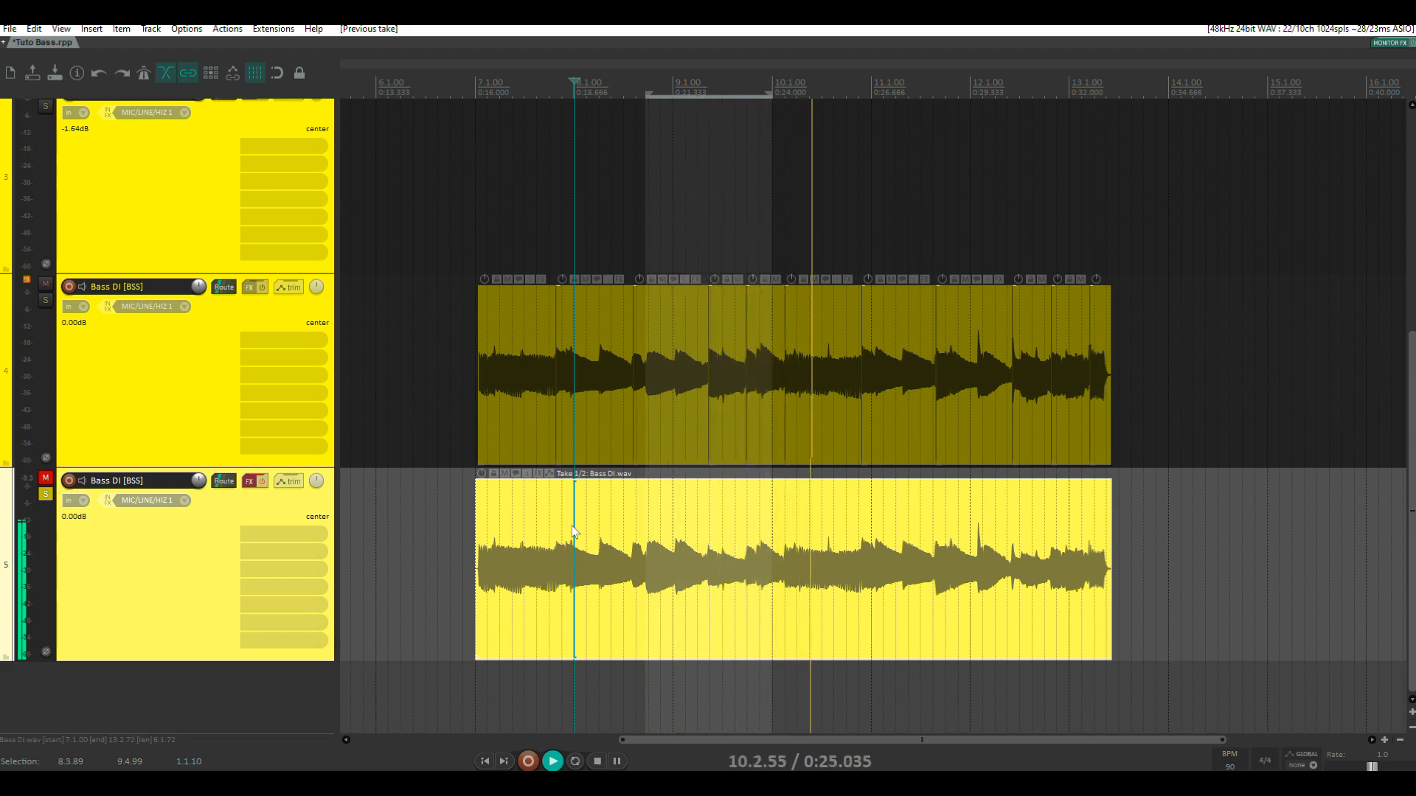
scroll(572, 525, down, 3)
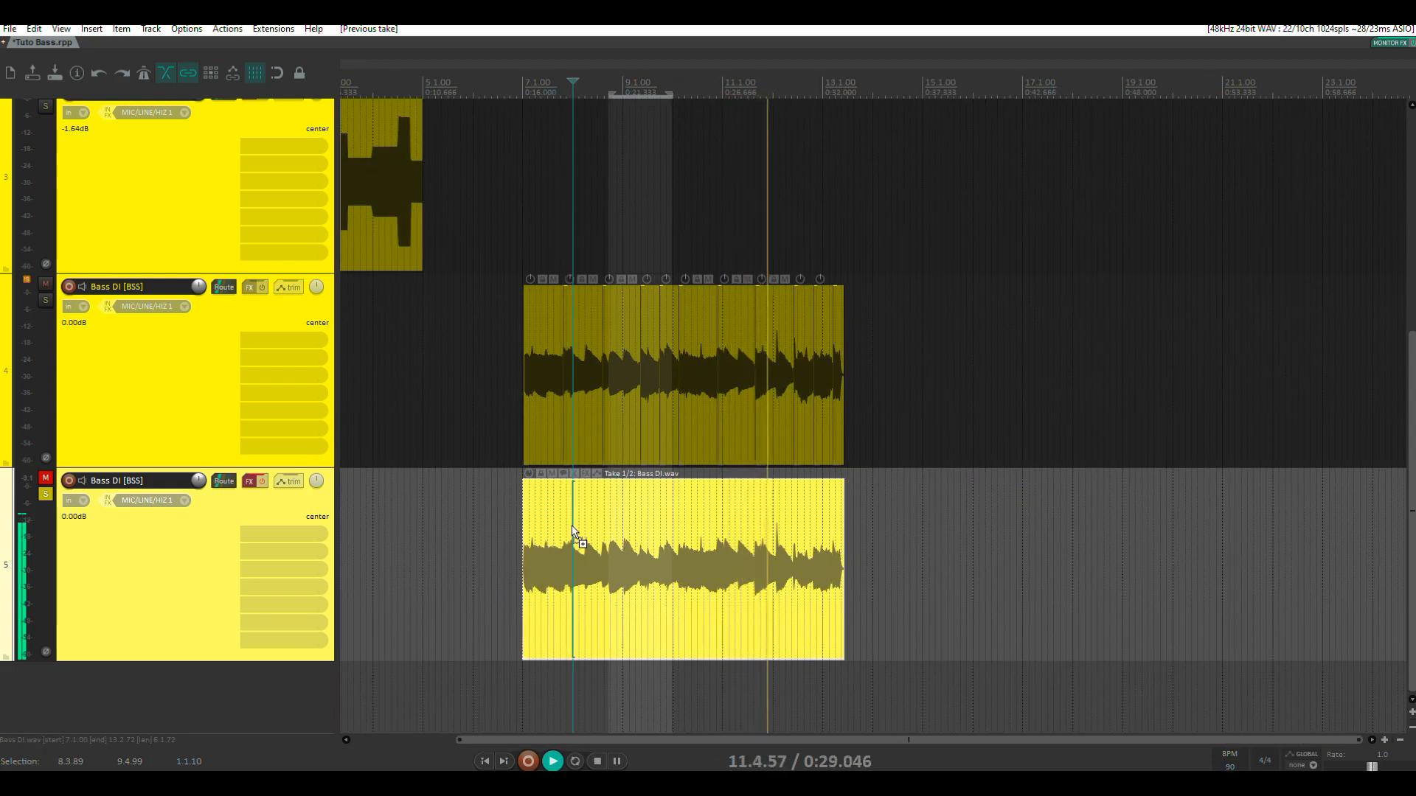
scroll(572, 525, down, 3)
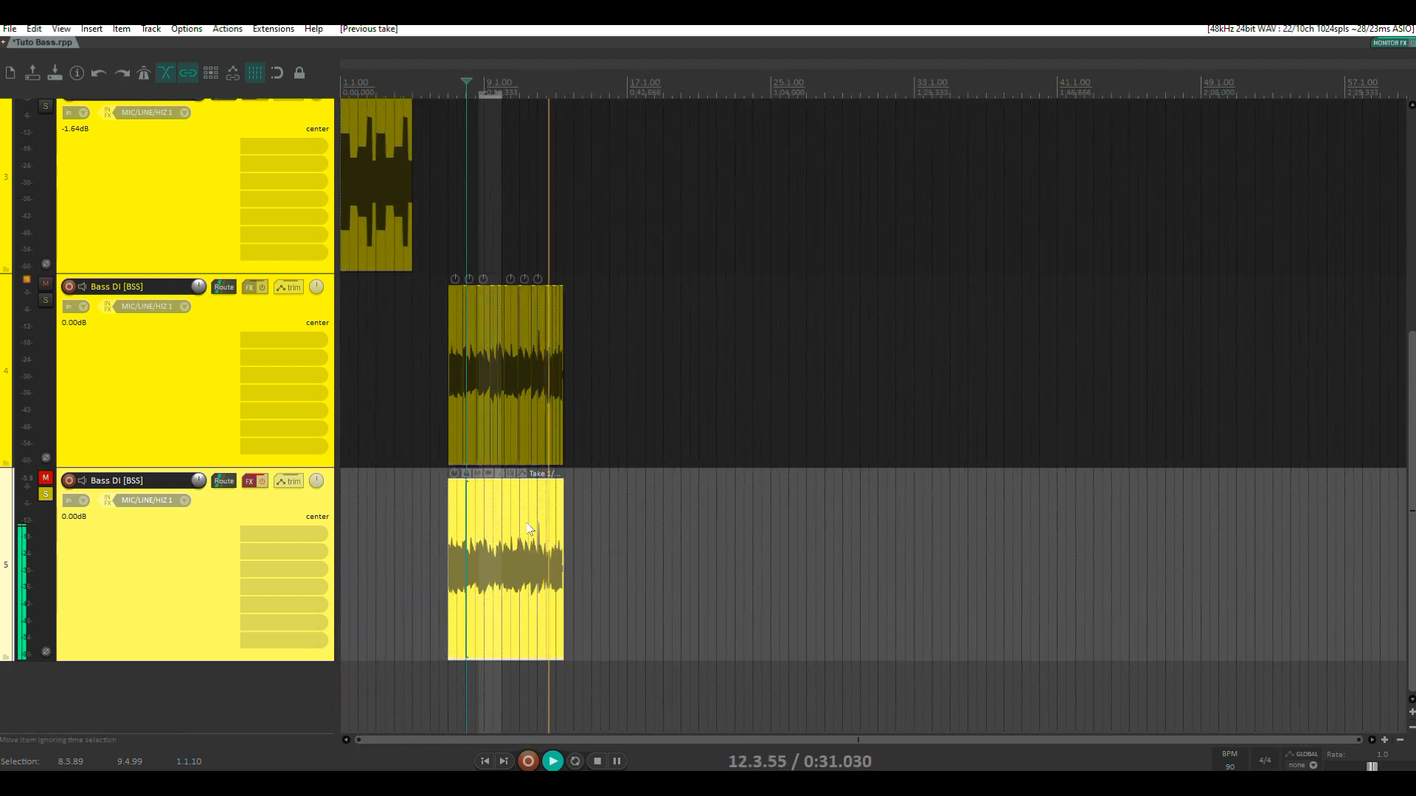
key(space)
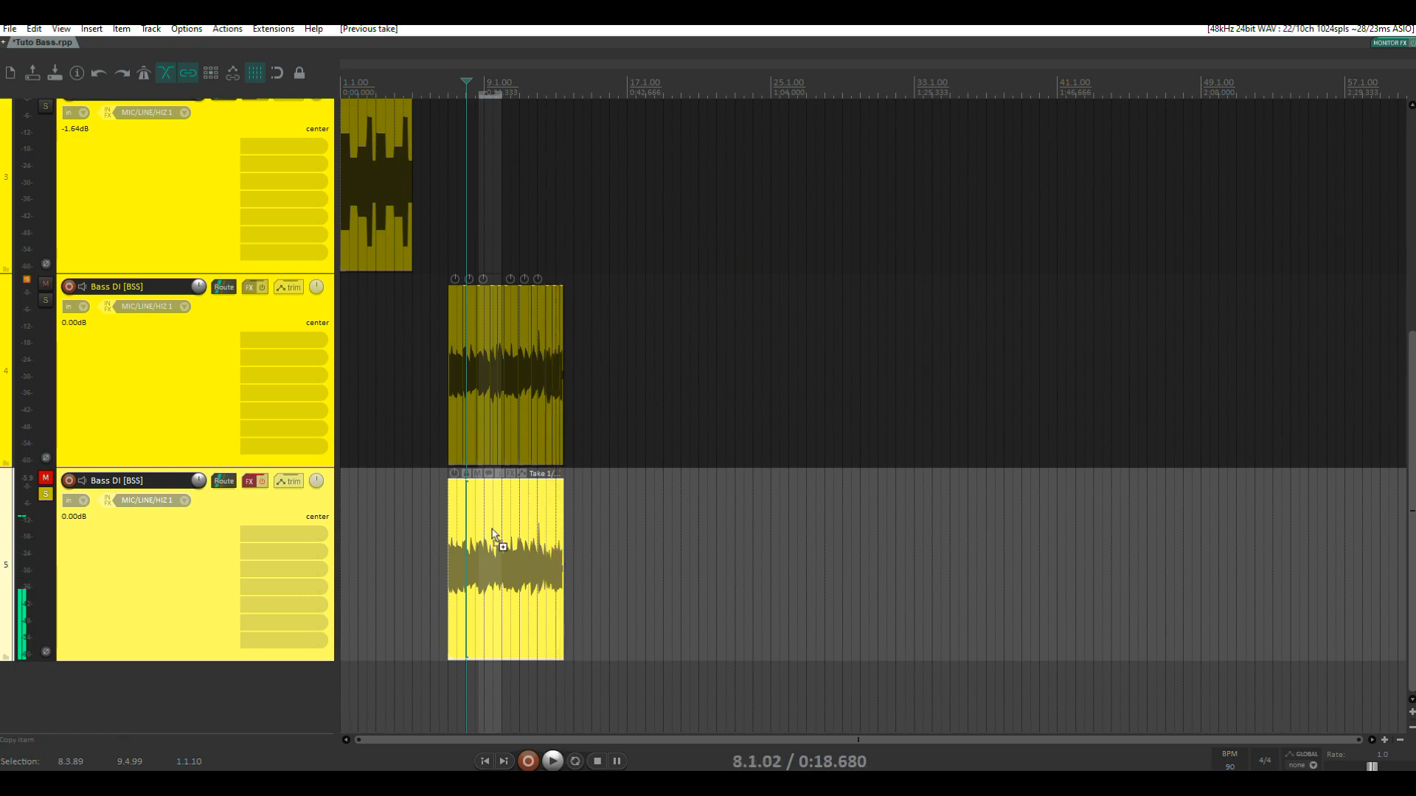
- Compare the SUBBASS and Bass DI waveforms, and examine the ReaEQ curve in the lower SUBBASS track's FX chain before closing it
scroll(494, 534, up, 6)
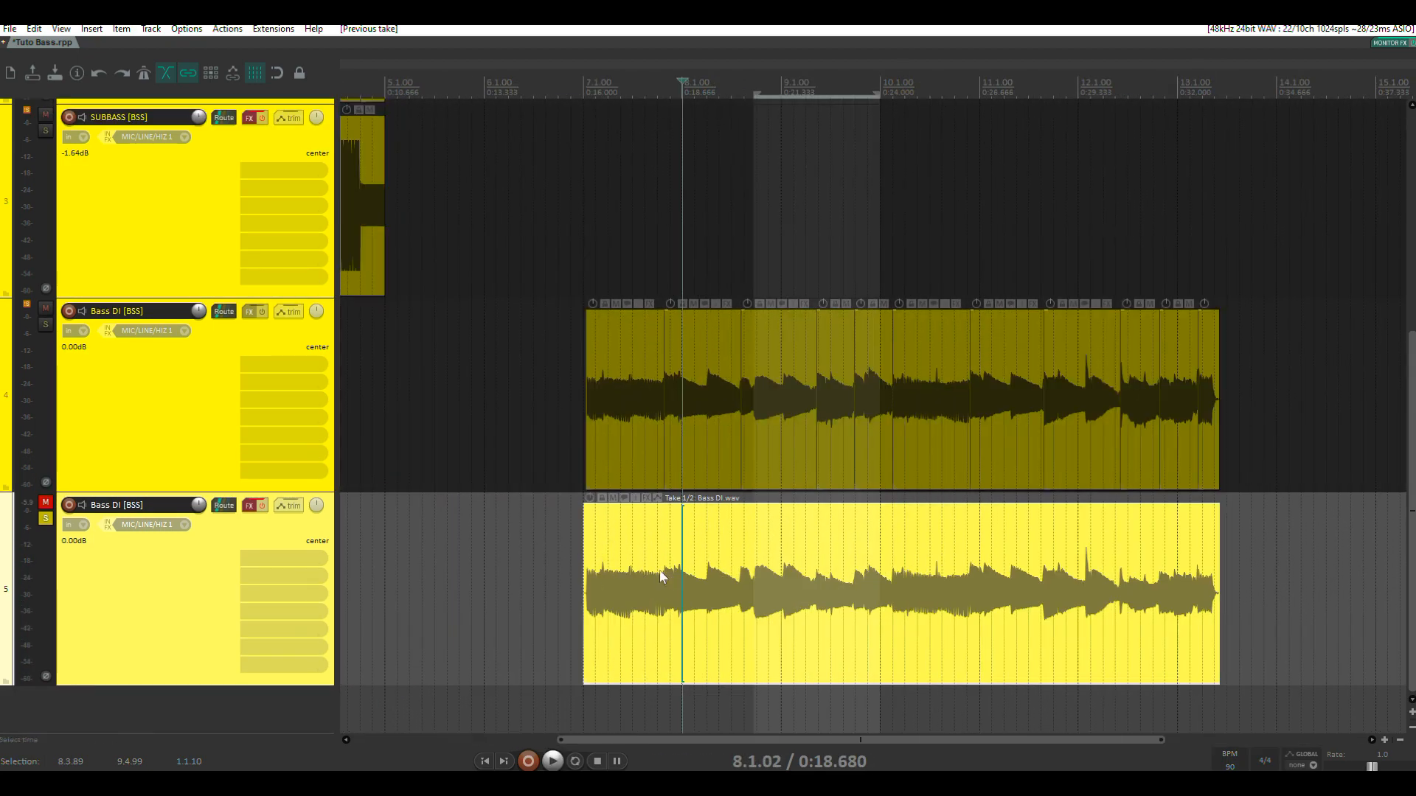
drag(568, 497, 920, 571)
drag(1069, 624, 584, 373)
scroll(479, 395, down, 1)
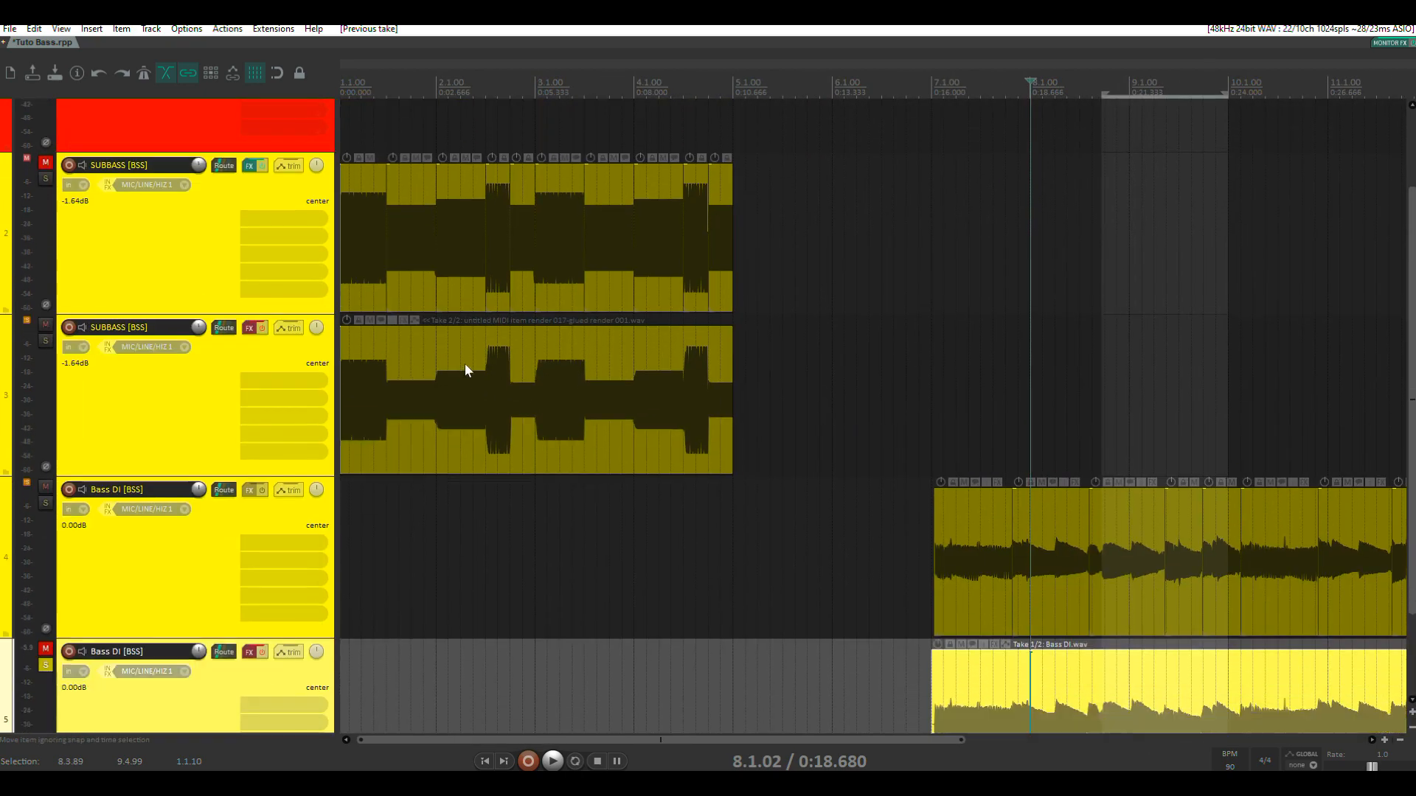
scroll(525, 374, down, 1)
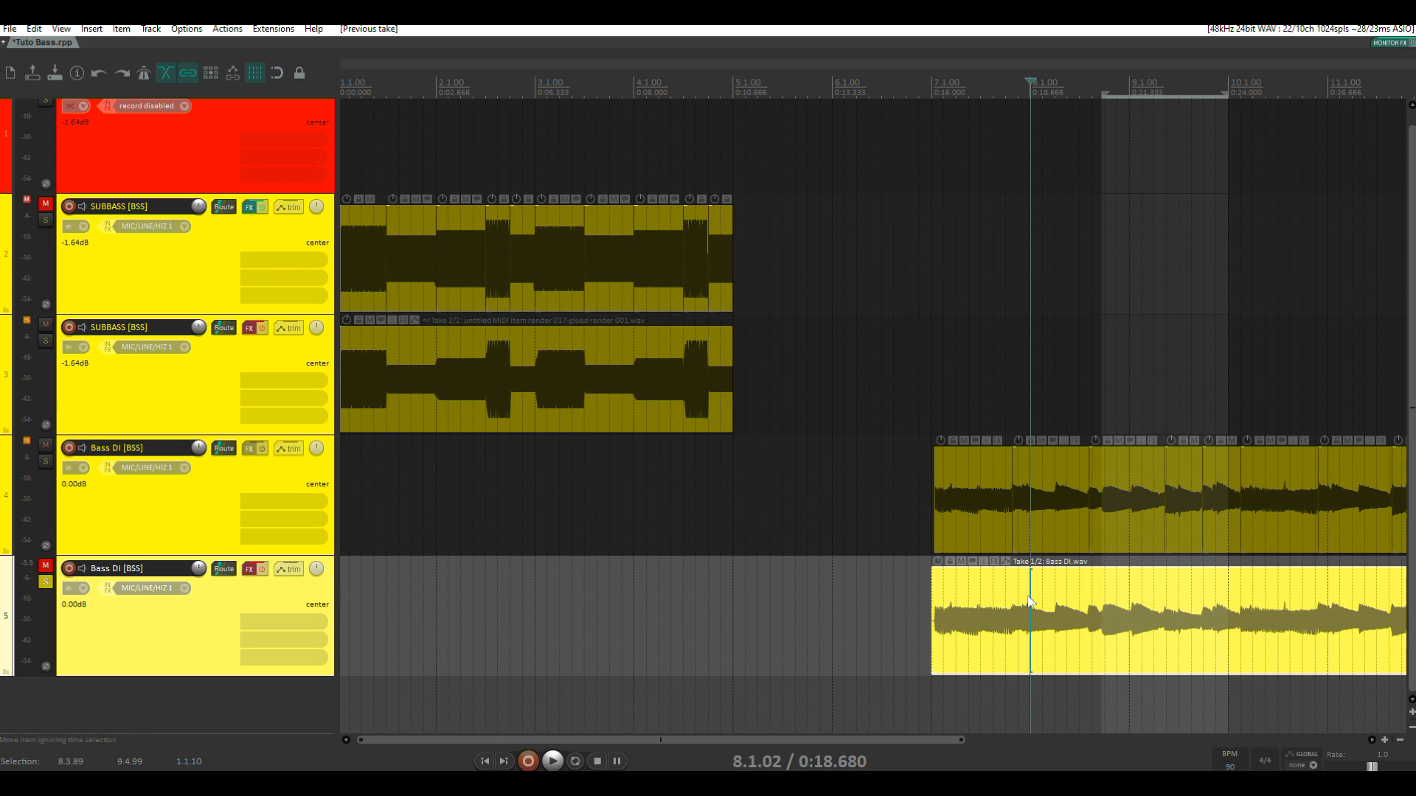
click(249, 328)
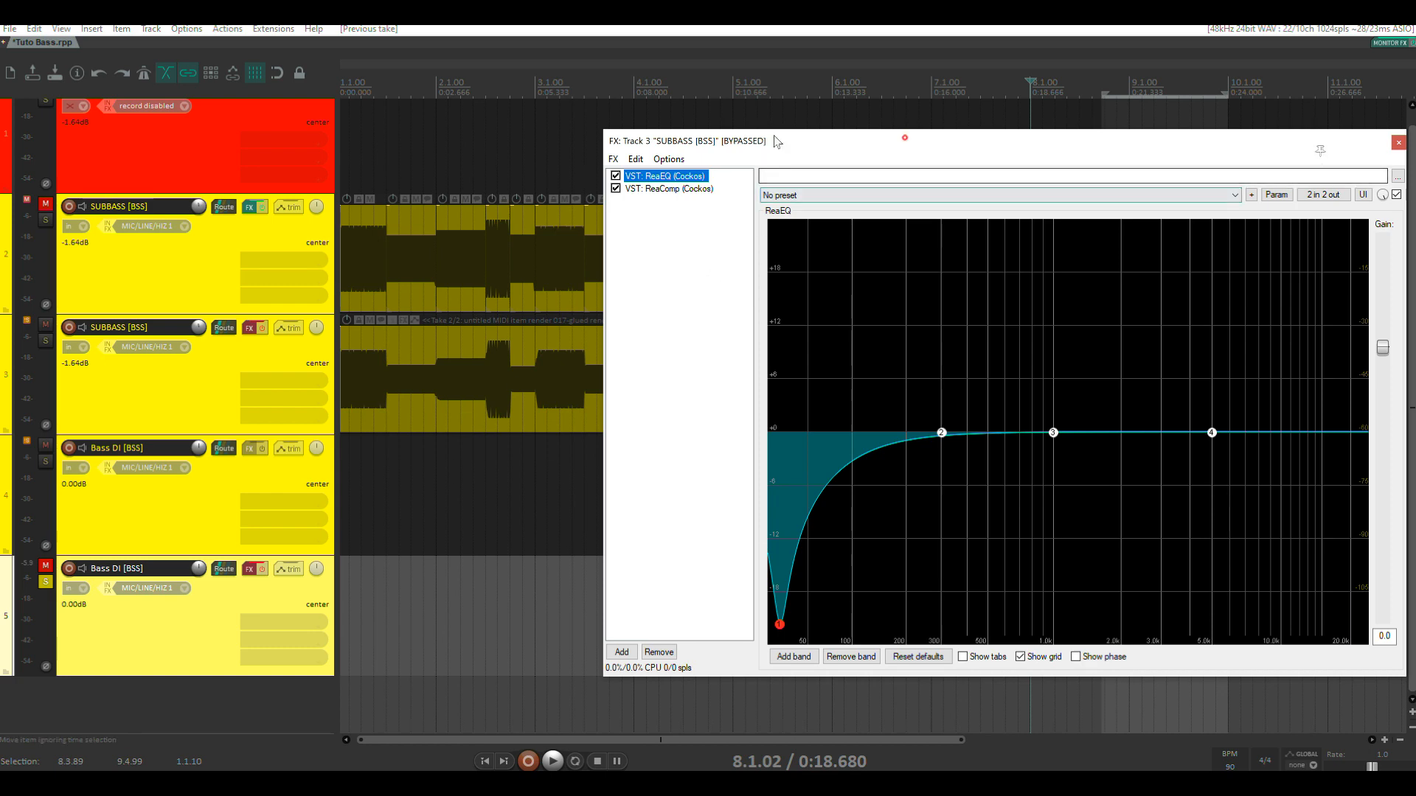
drag(848, 140, 317, 124)
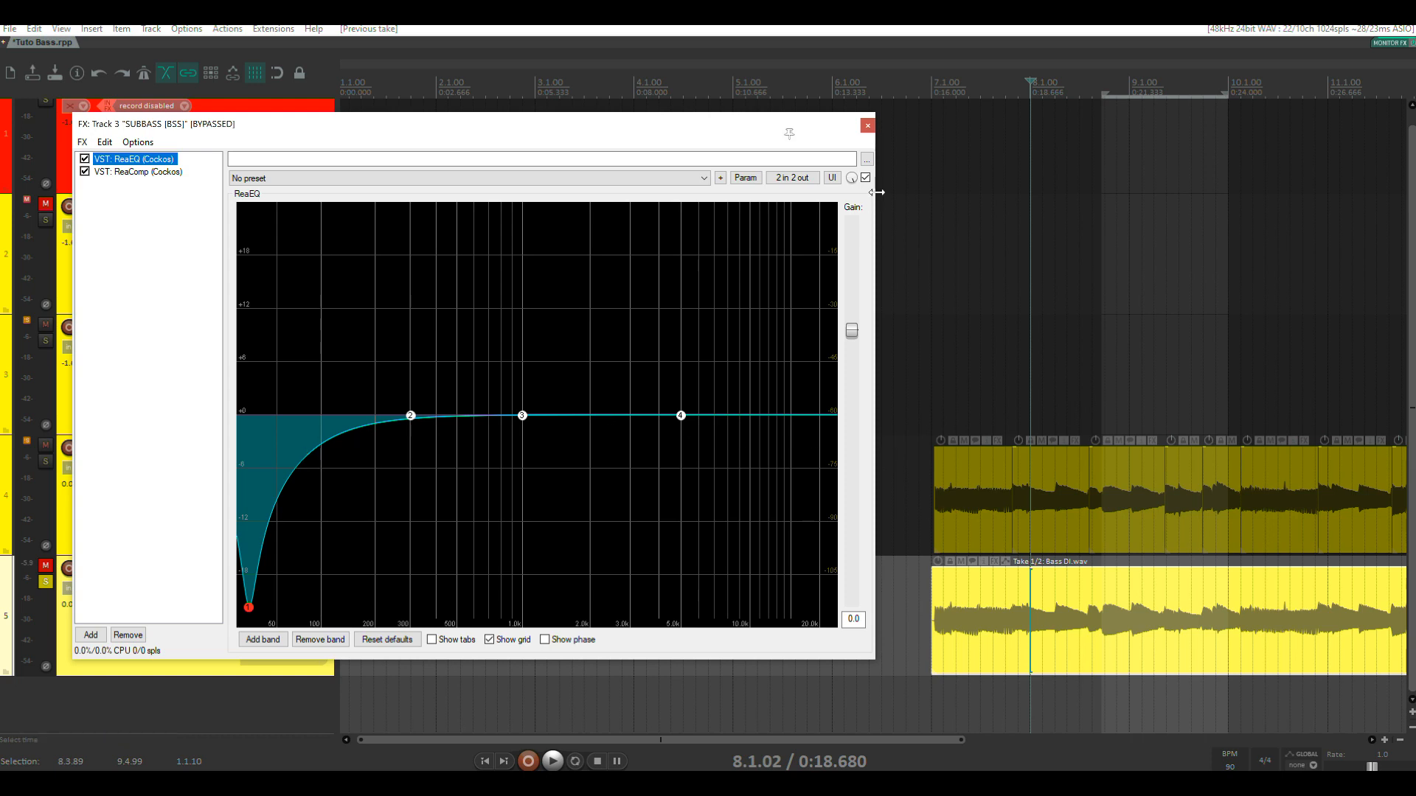
click(868, 125)
scroll(1103, 612, down, 4)
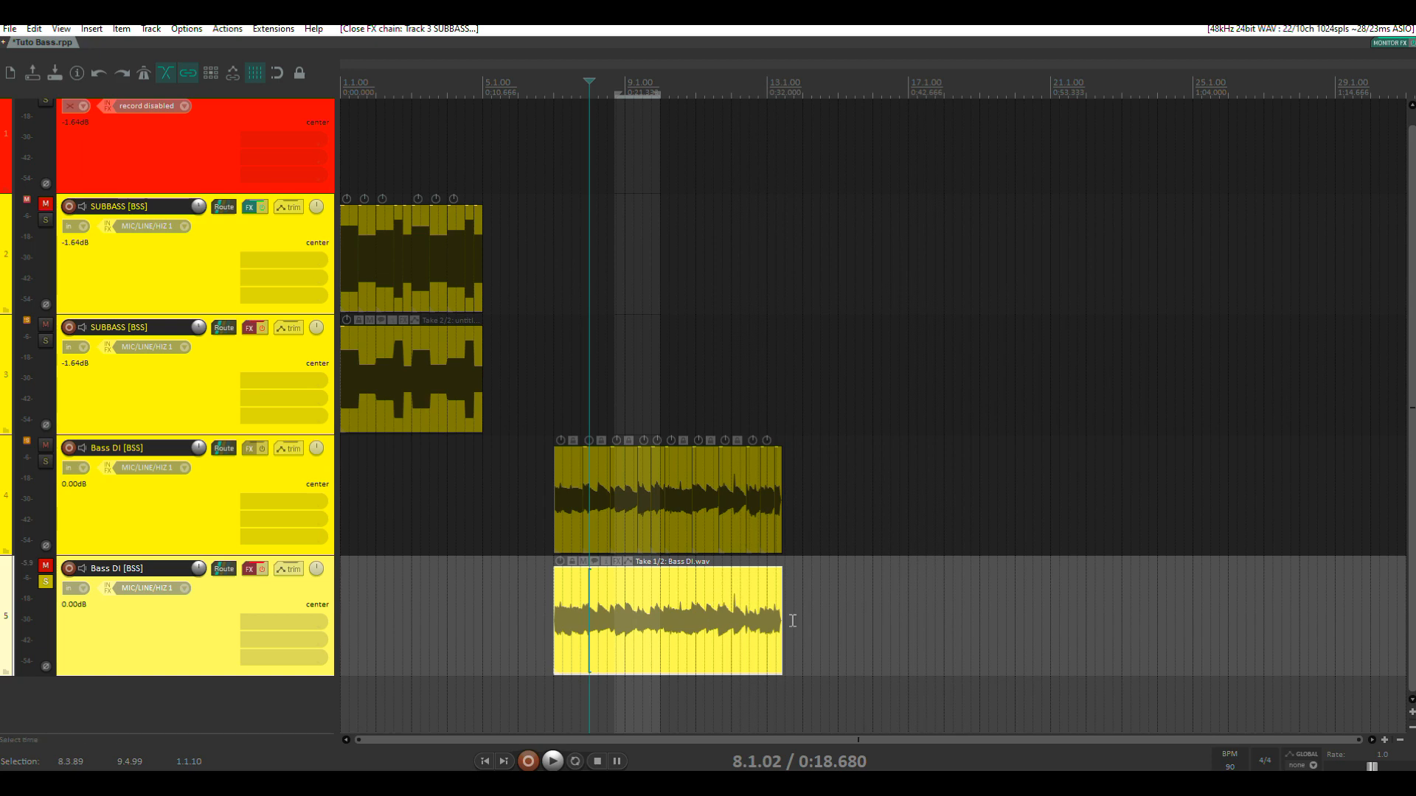
scroll(706, 515, down, 3)
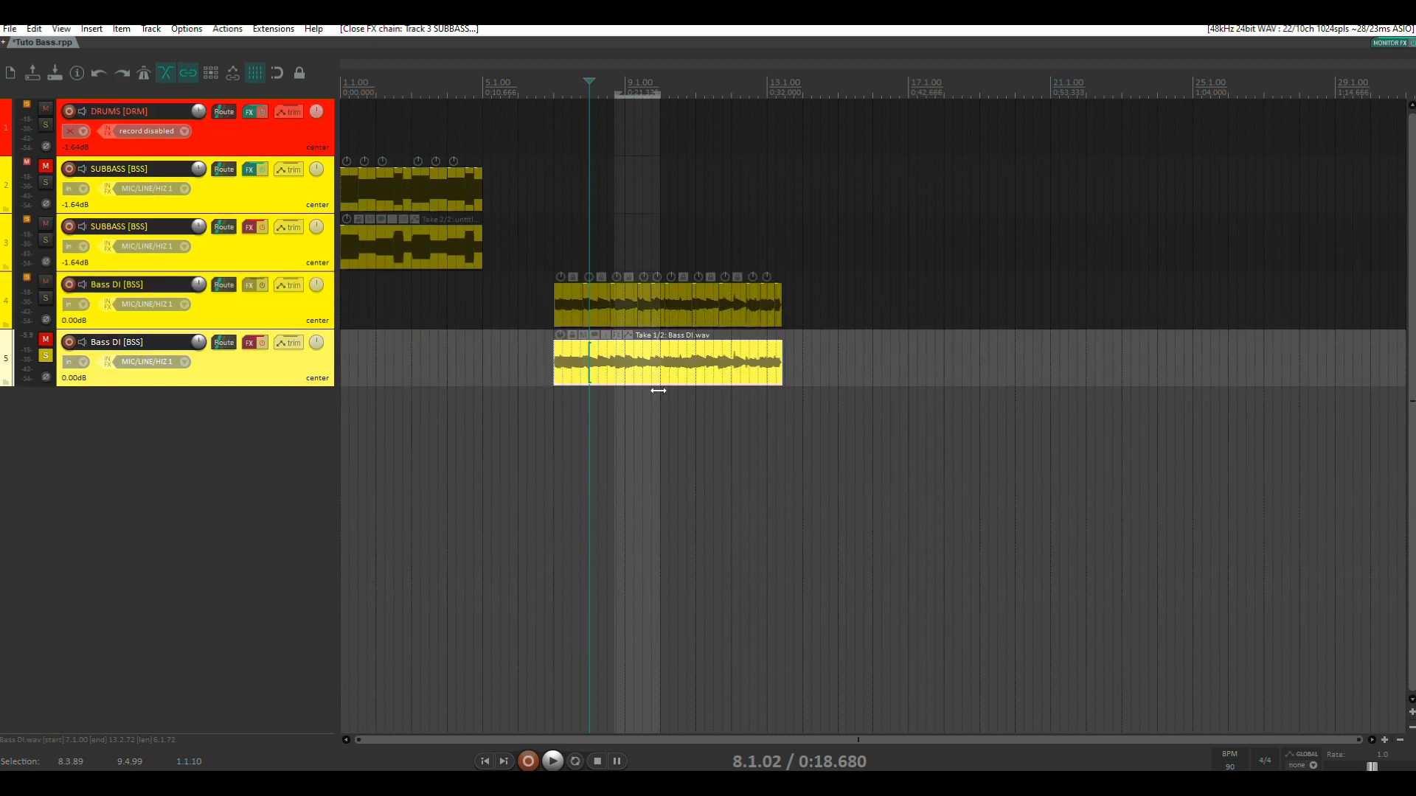